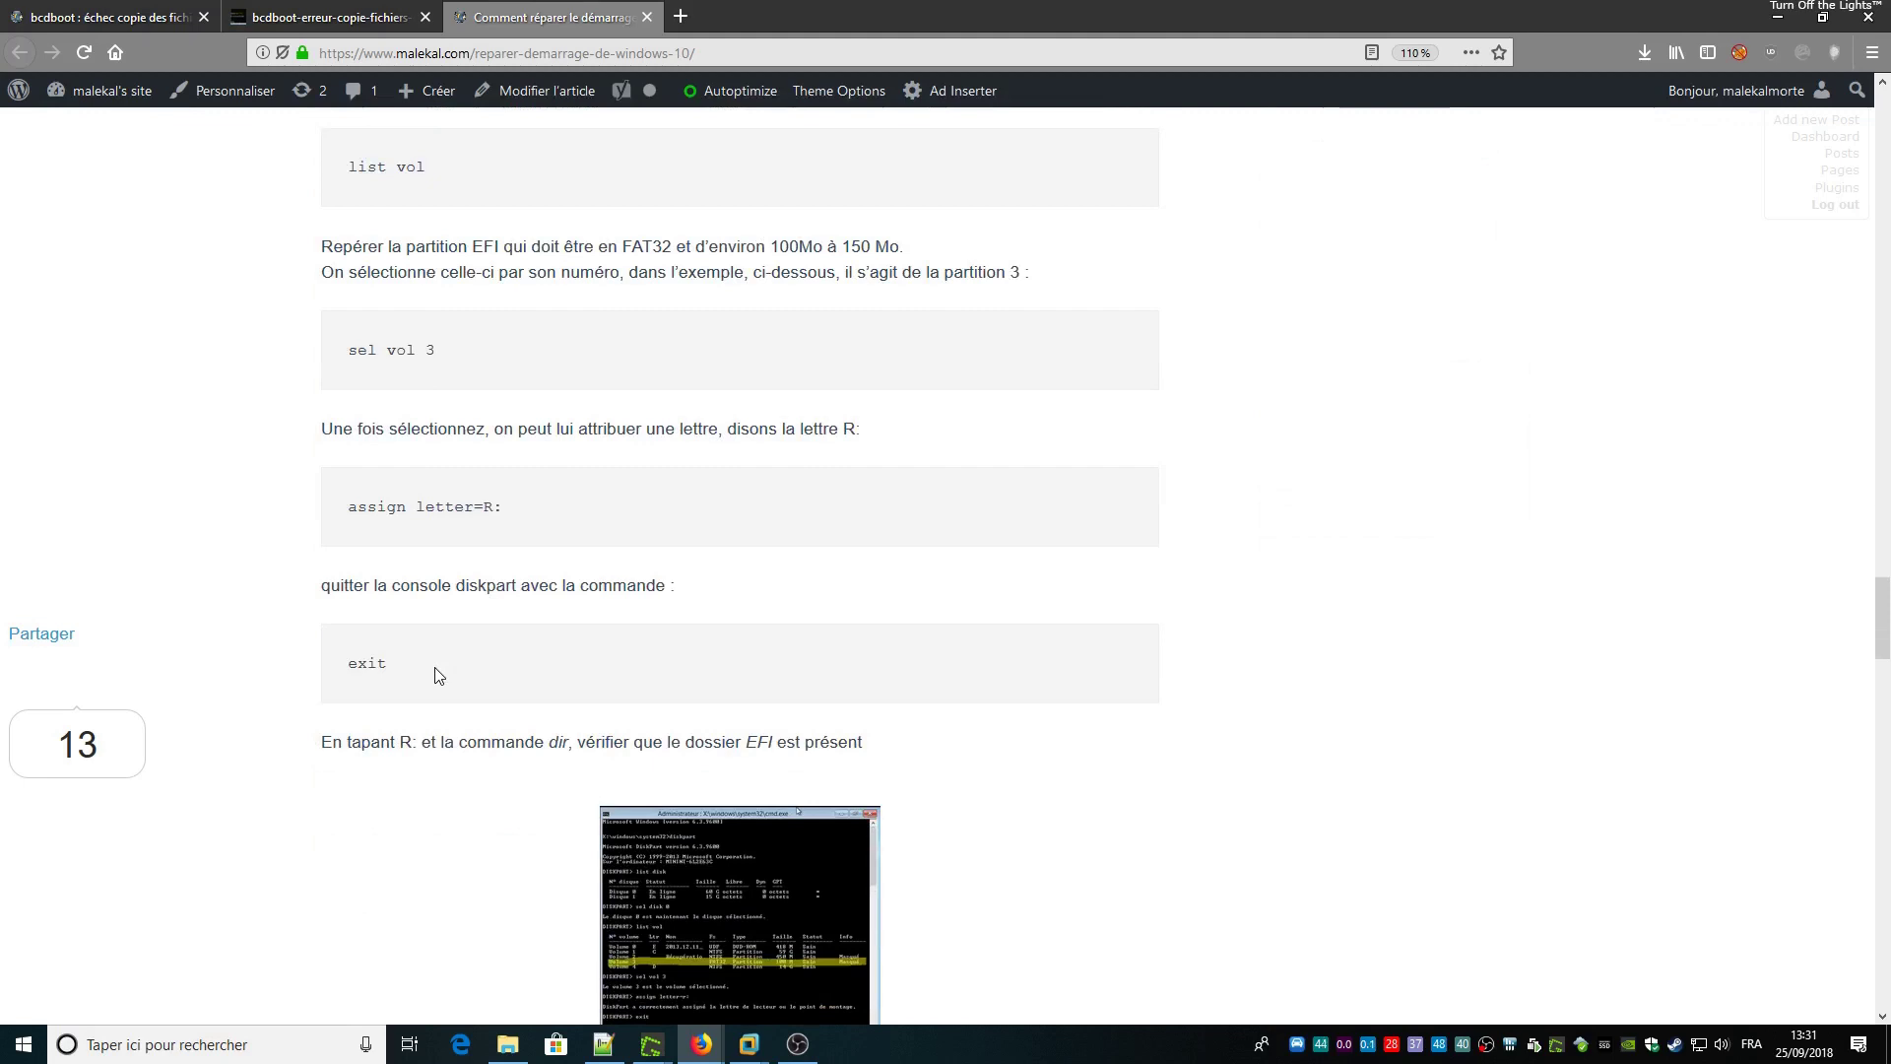
# Step: Review the Diskpart commands and the bcdboot command for repairing the EFI partition in the Windows 10 boot repair article
pyautogui.scroll(5, 439, 675)
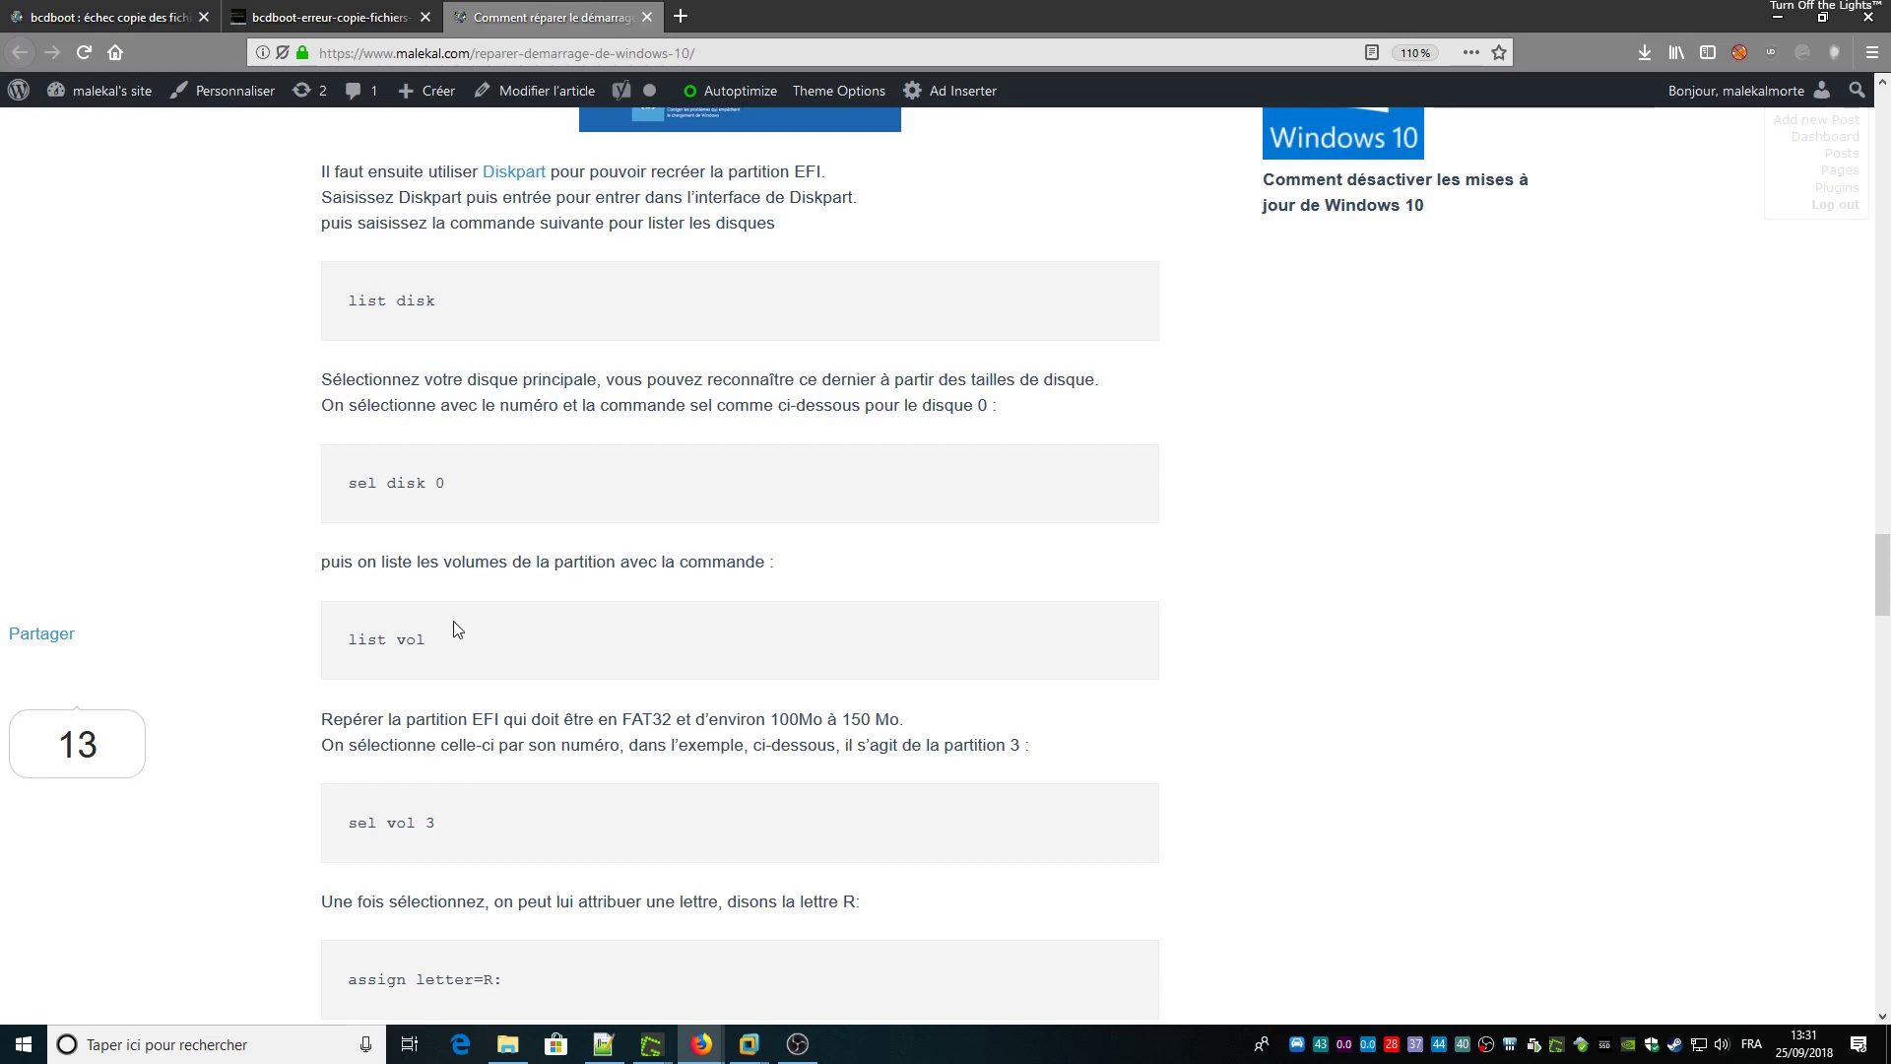
pyautogui.scroll(-12, 753, 746)
pyautogui.tripleClick(754, 752)
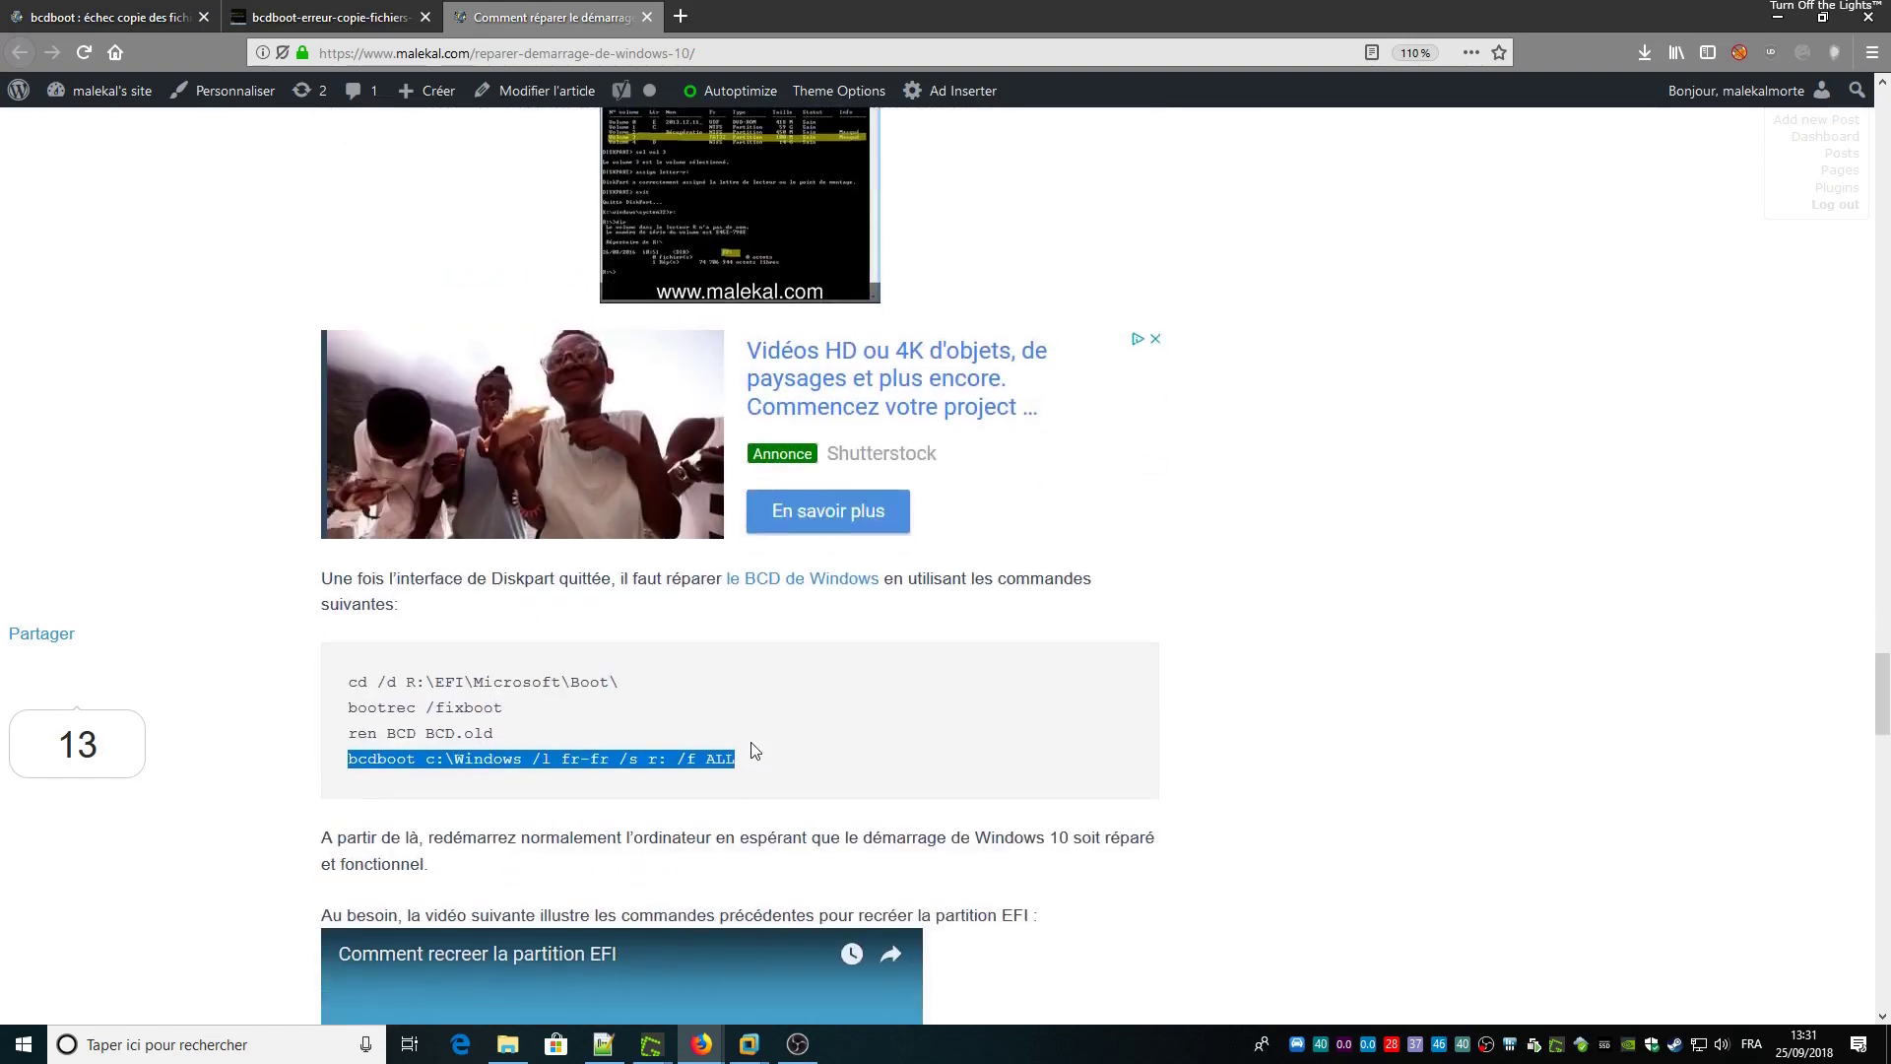
pyautogui.scroll(6, 599, 426)
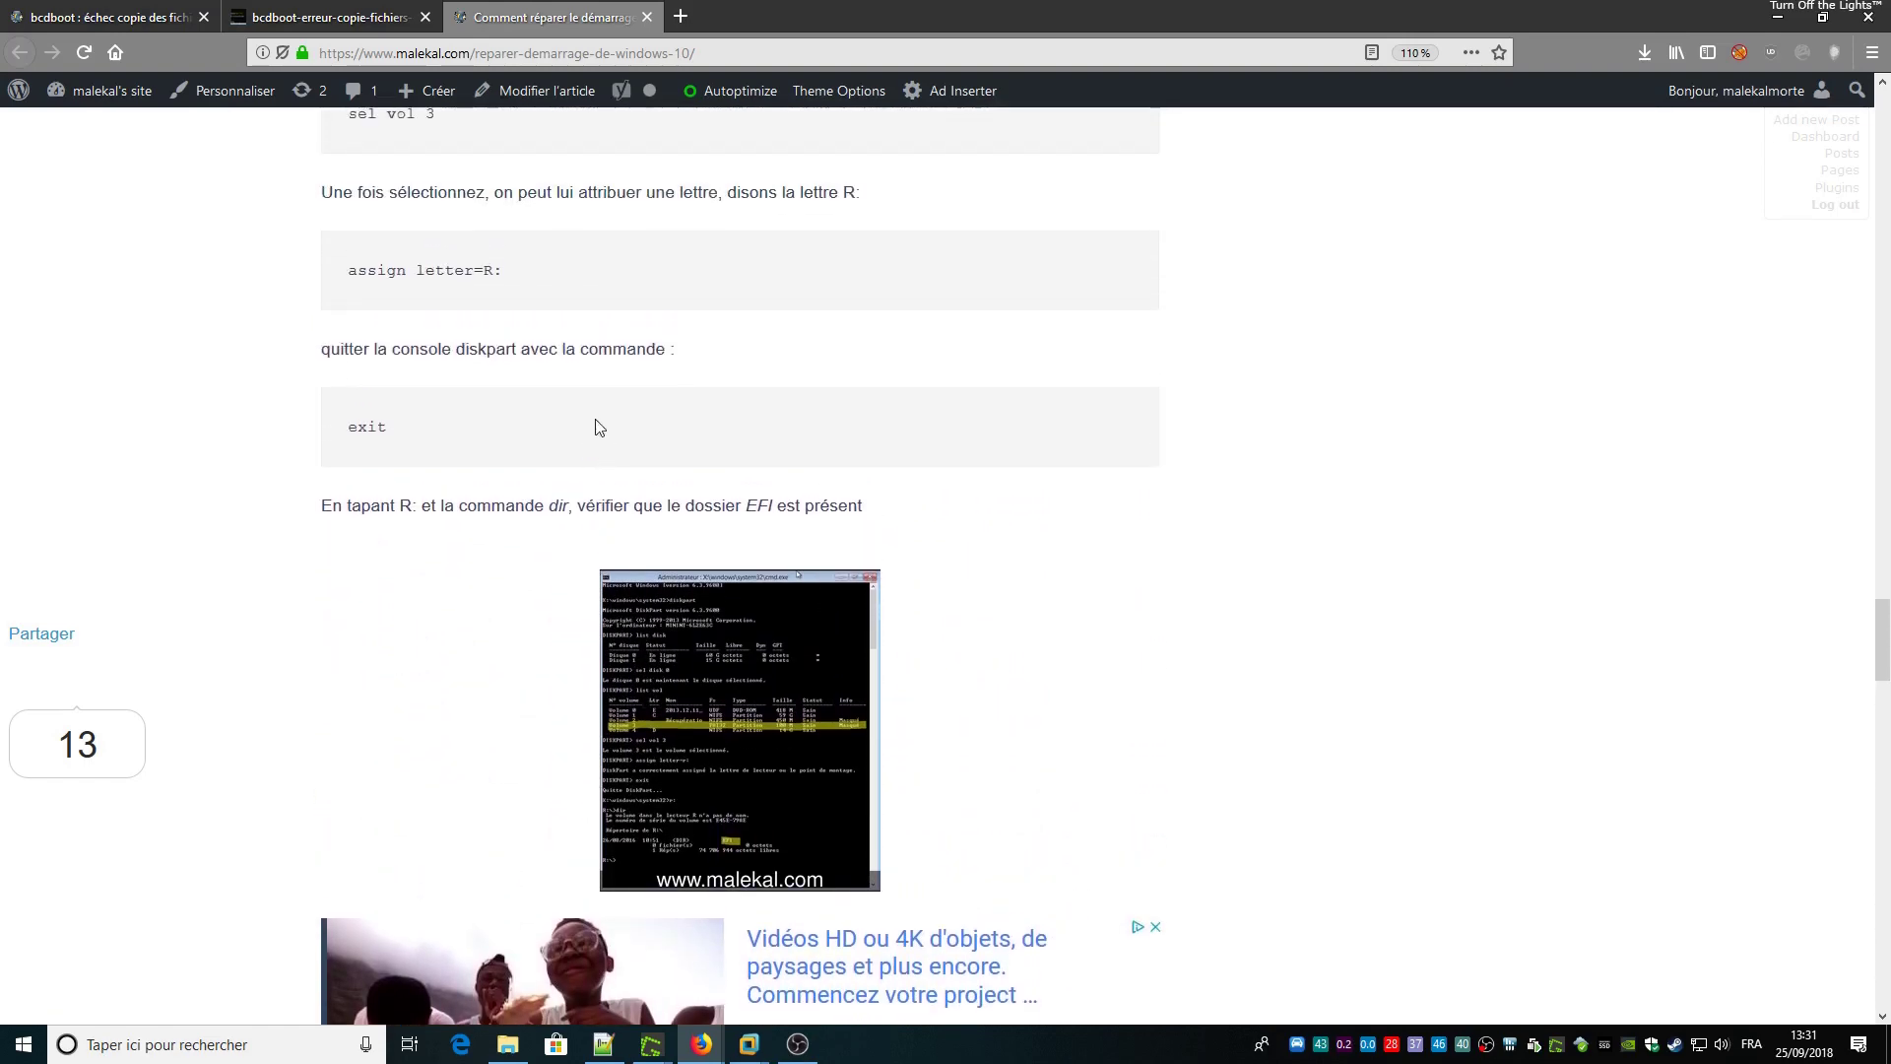
pyautogui.scroll(-6, 599, 426)
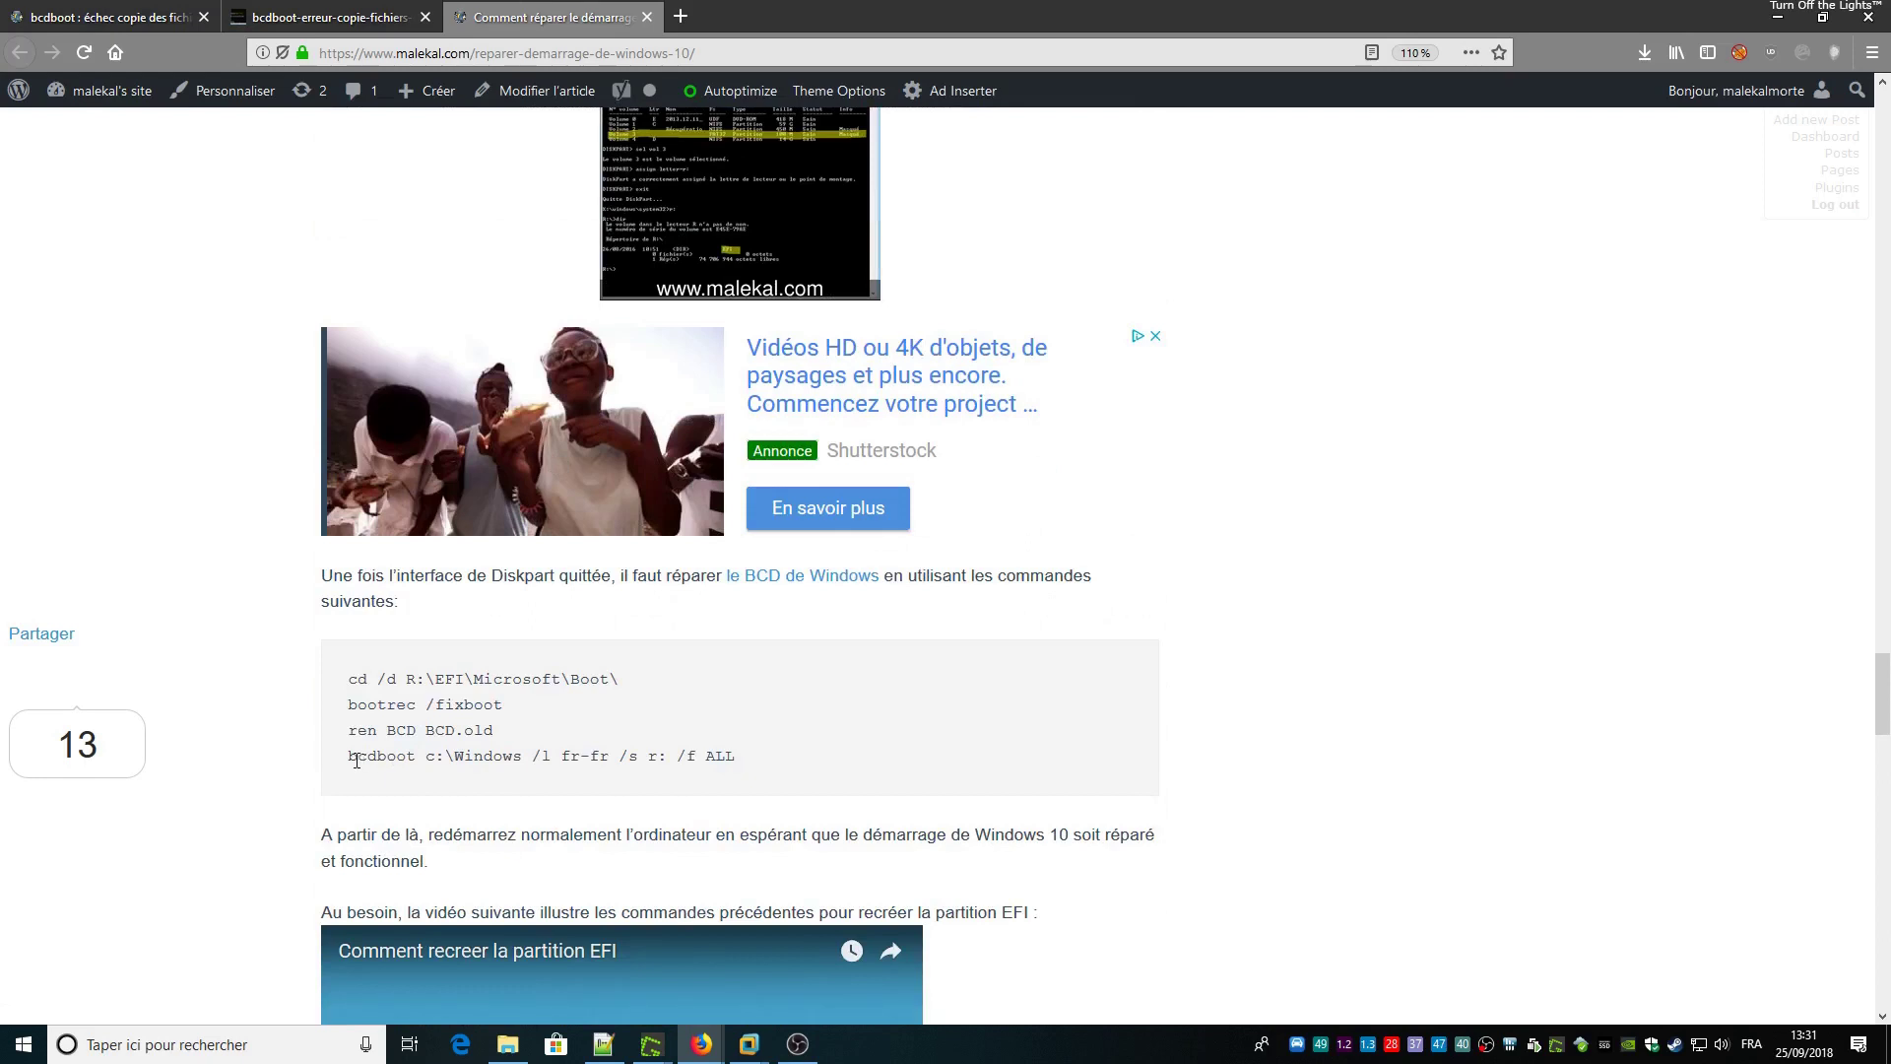
pyautogui.moveTo(349, 759); pyautogui.dragTo(798, 770)
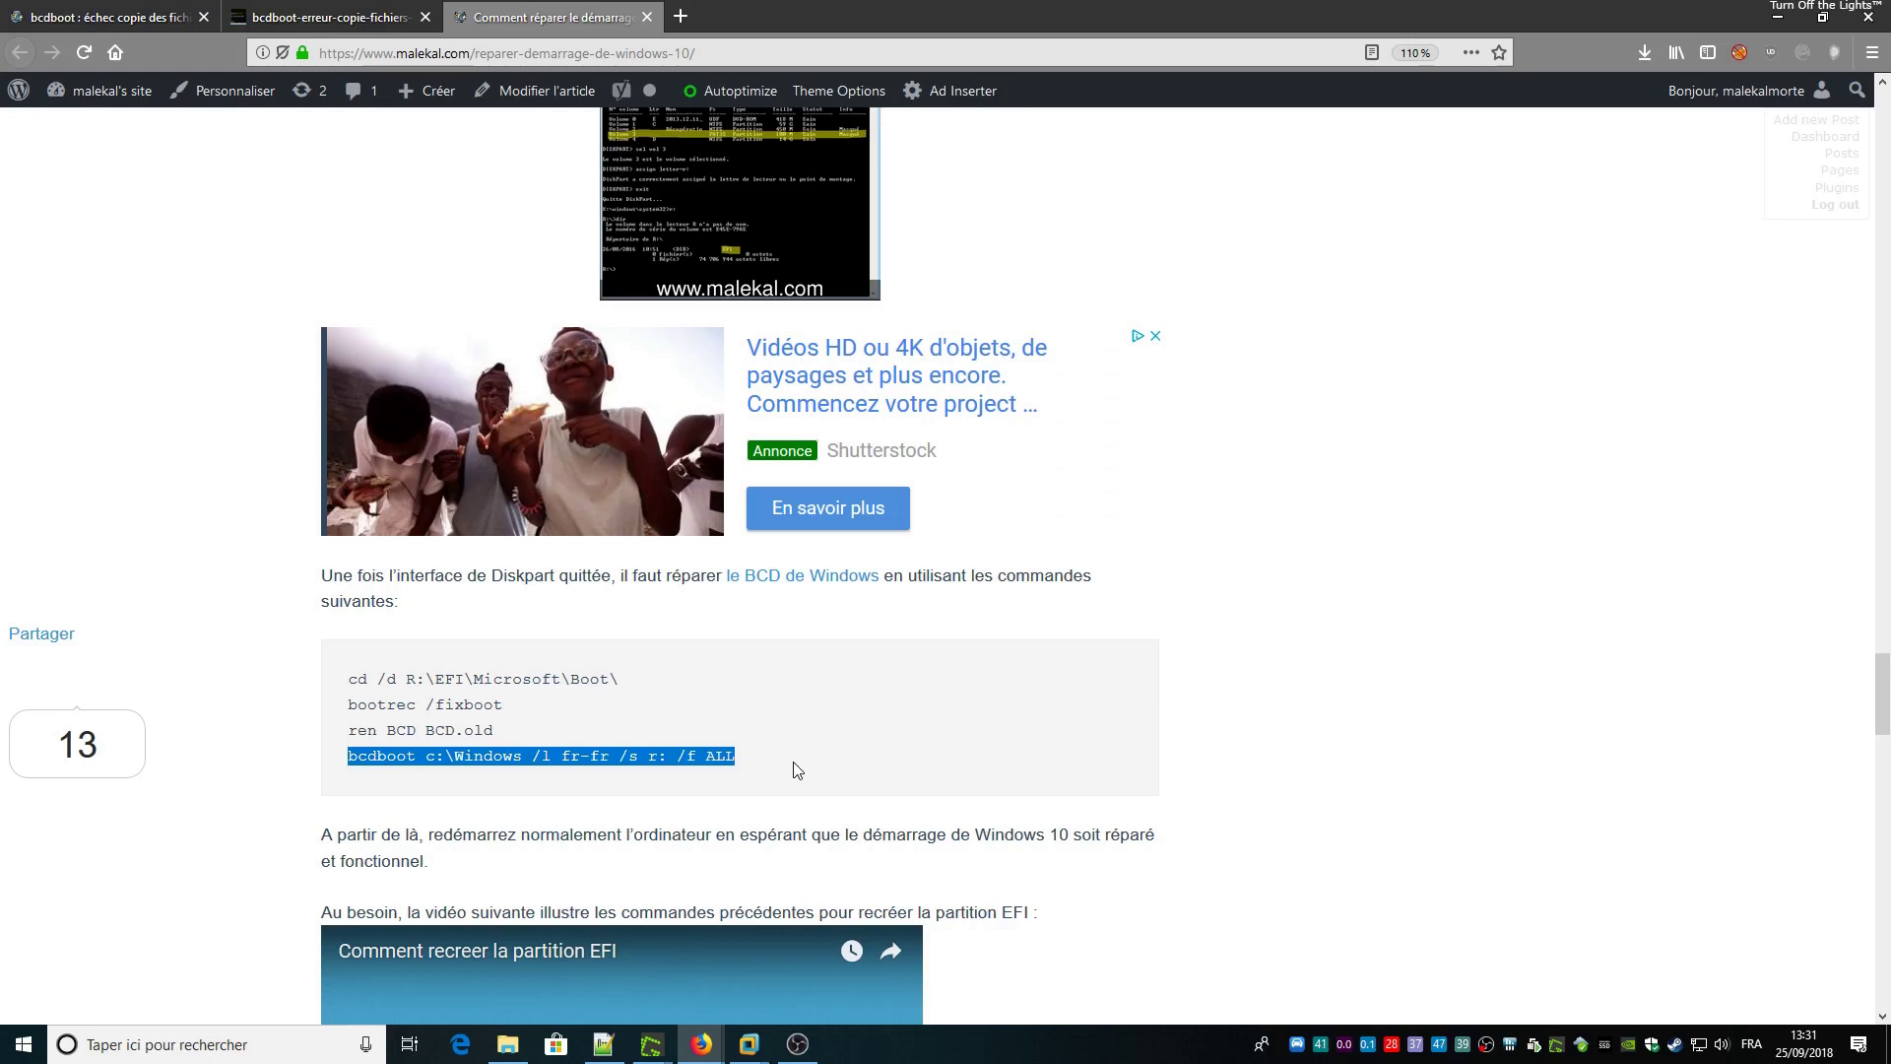
pyautogui.scroll(-2, 797, 769)
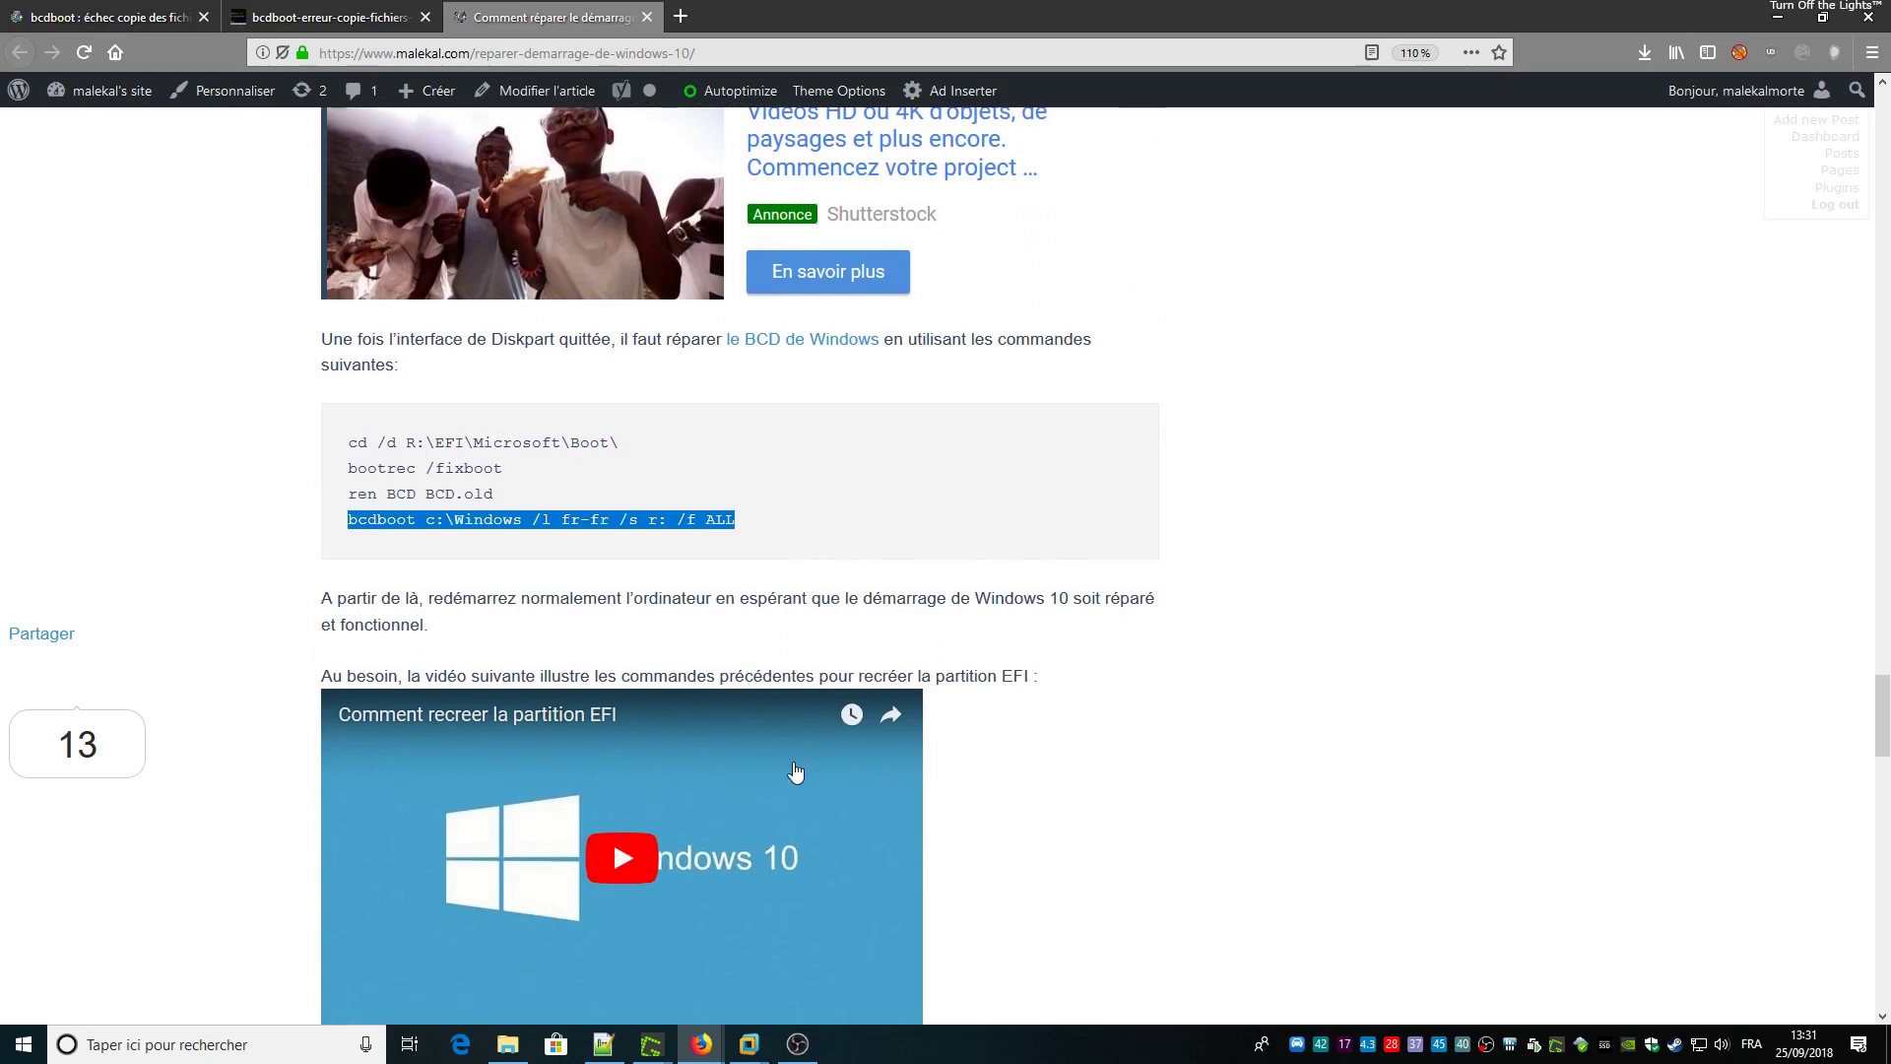
pyautogui.scroll(-2, 796, 771)
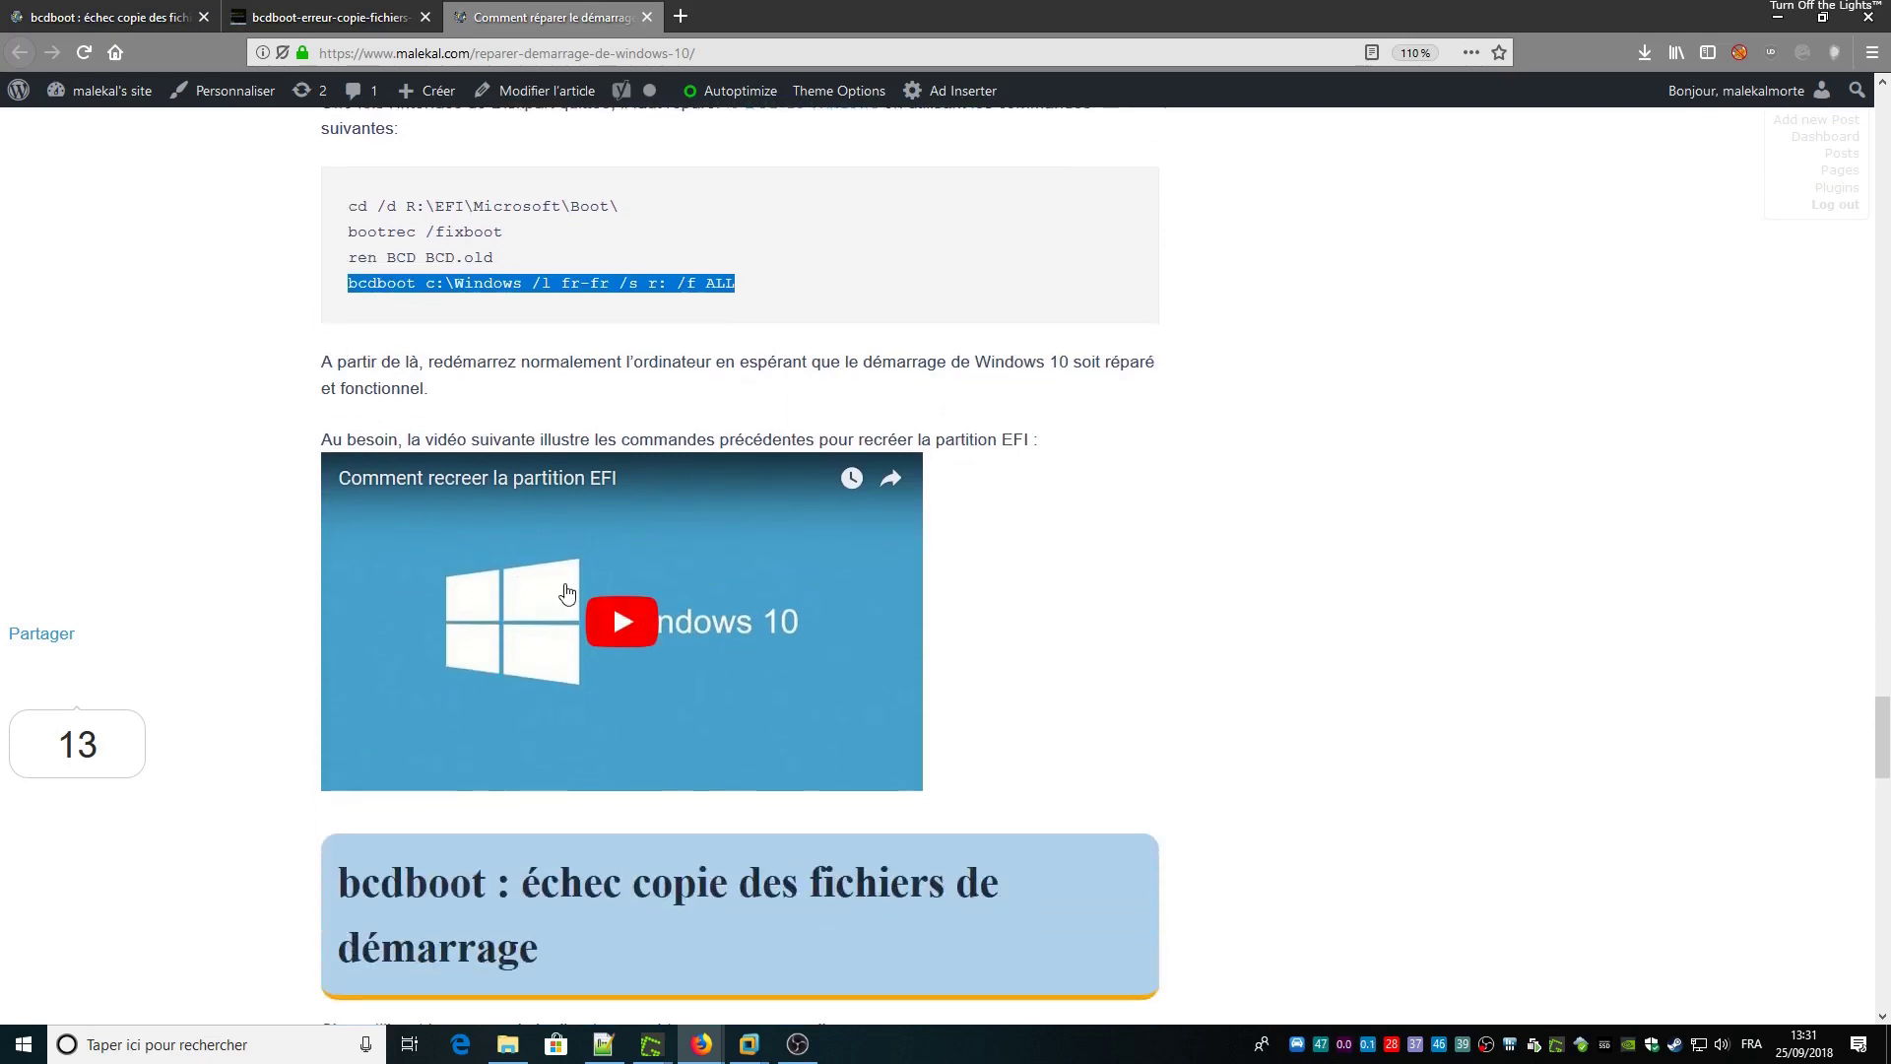
pyautogui.click(349, 291)
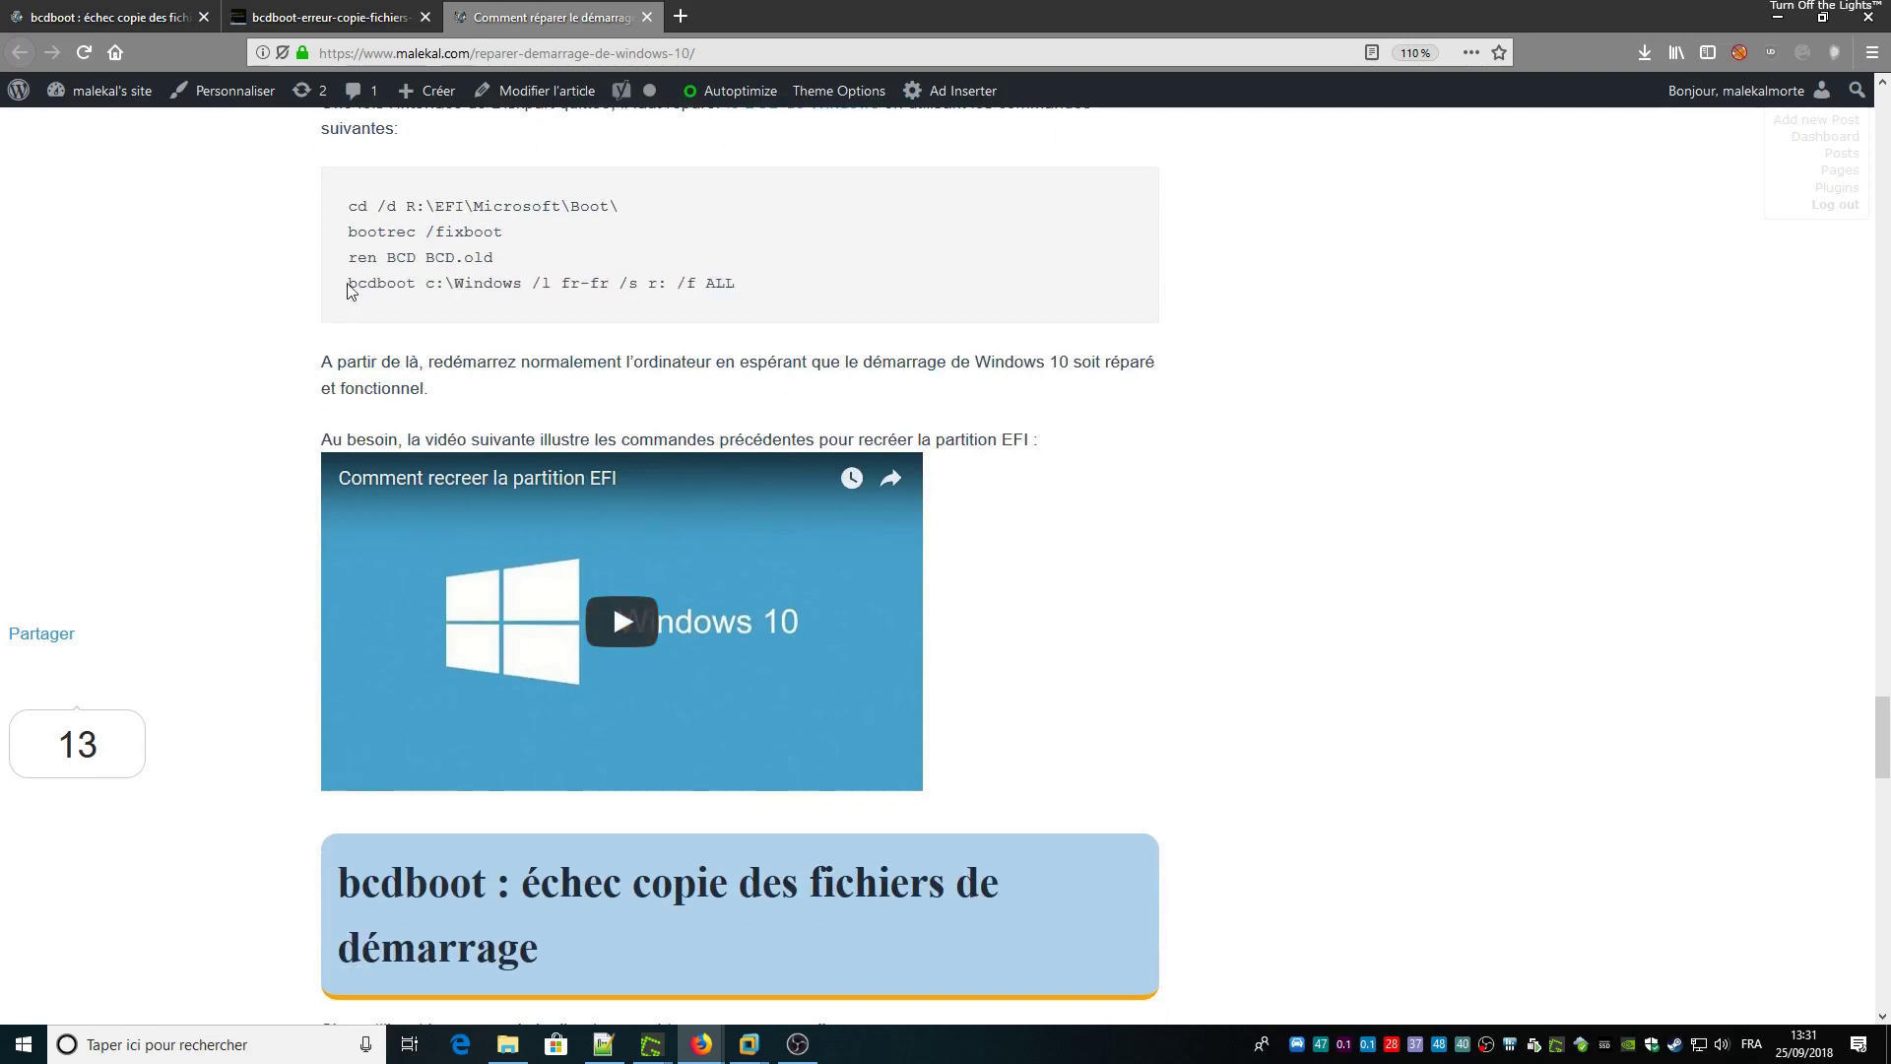
pyautogui.moveTo(347, 285); pyautogui.dragTo(415, 285)
# Step: Read the bcdboot file-copy failure article and view its screenshot of the failed command at full size
pyautogui.click(108, 17)
pyautogui.scroll(-2, 220, 654)
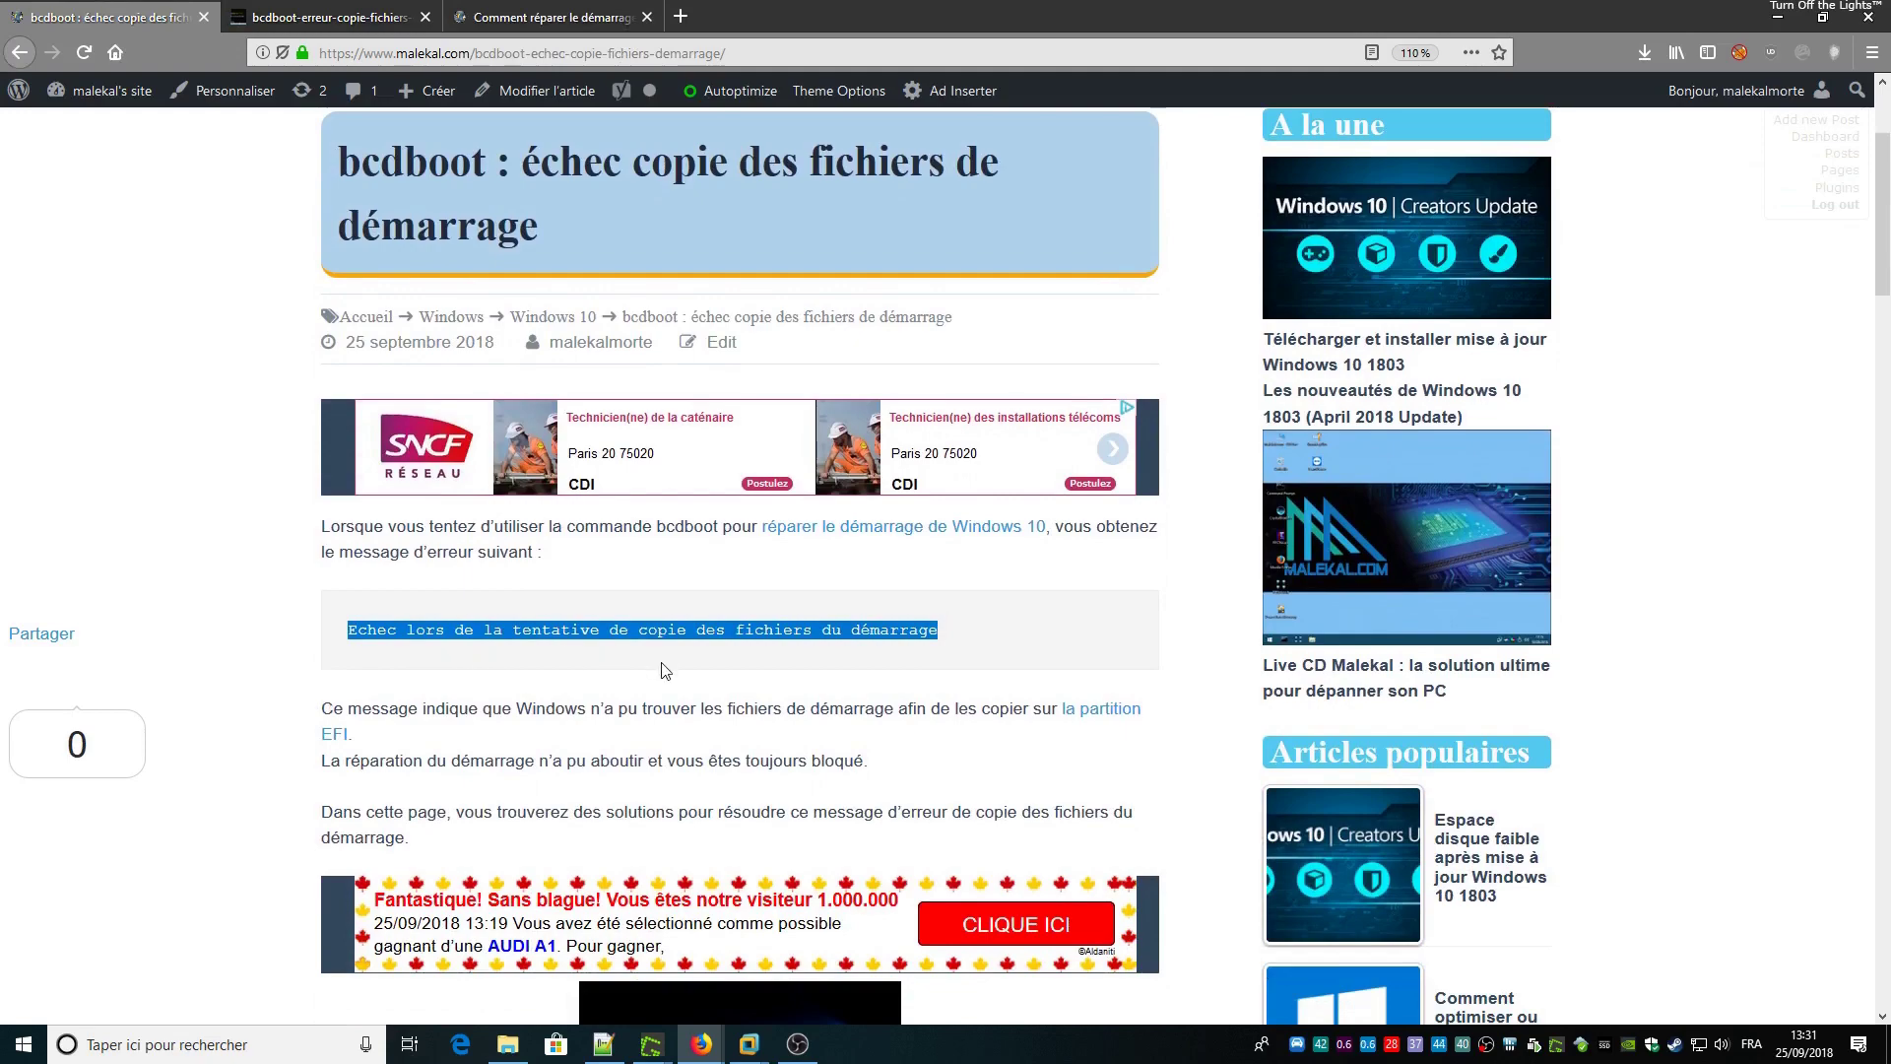
pyautogui.click(923, 662)
pyautogui.scroll(-7, 847, 701)
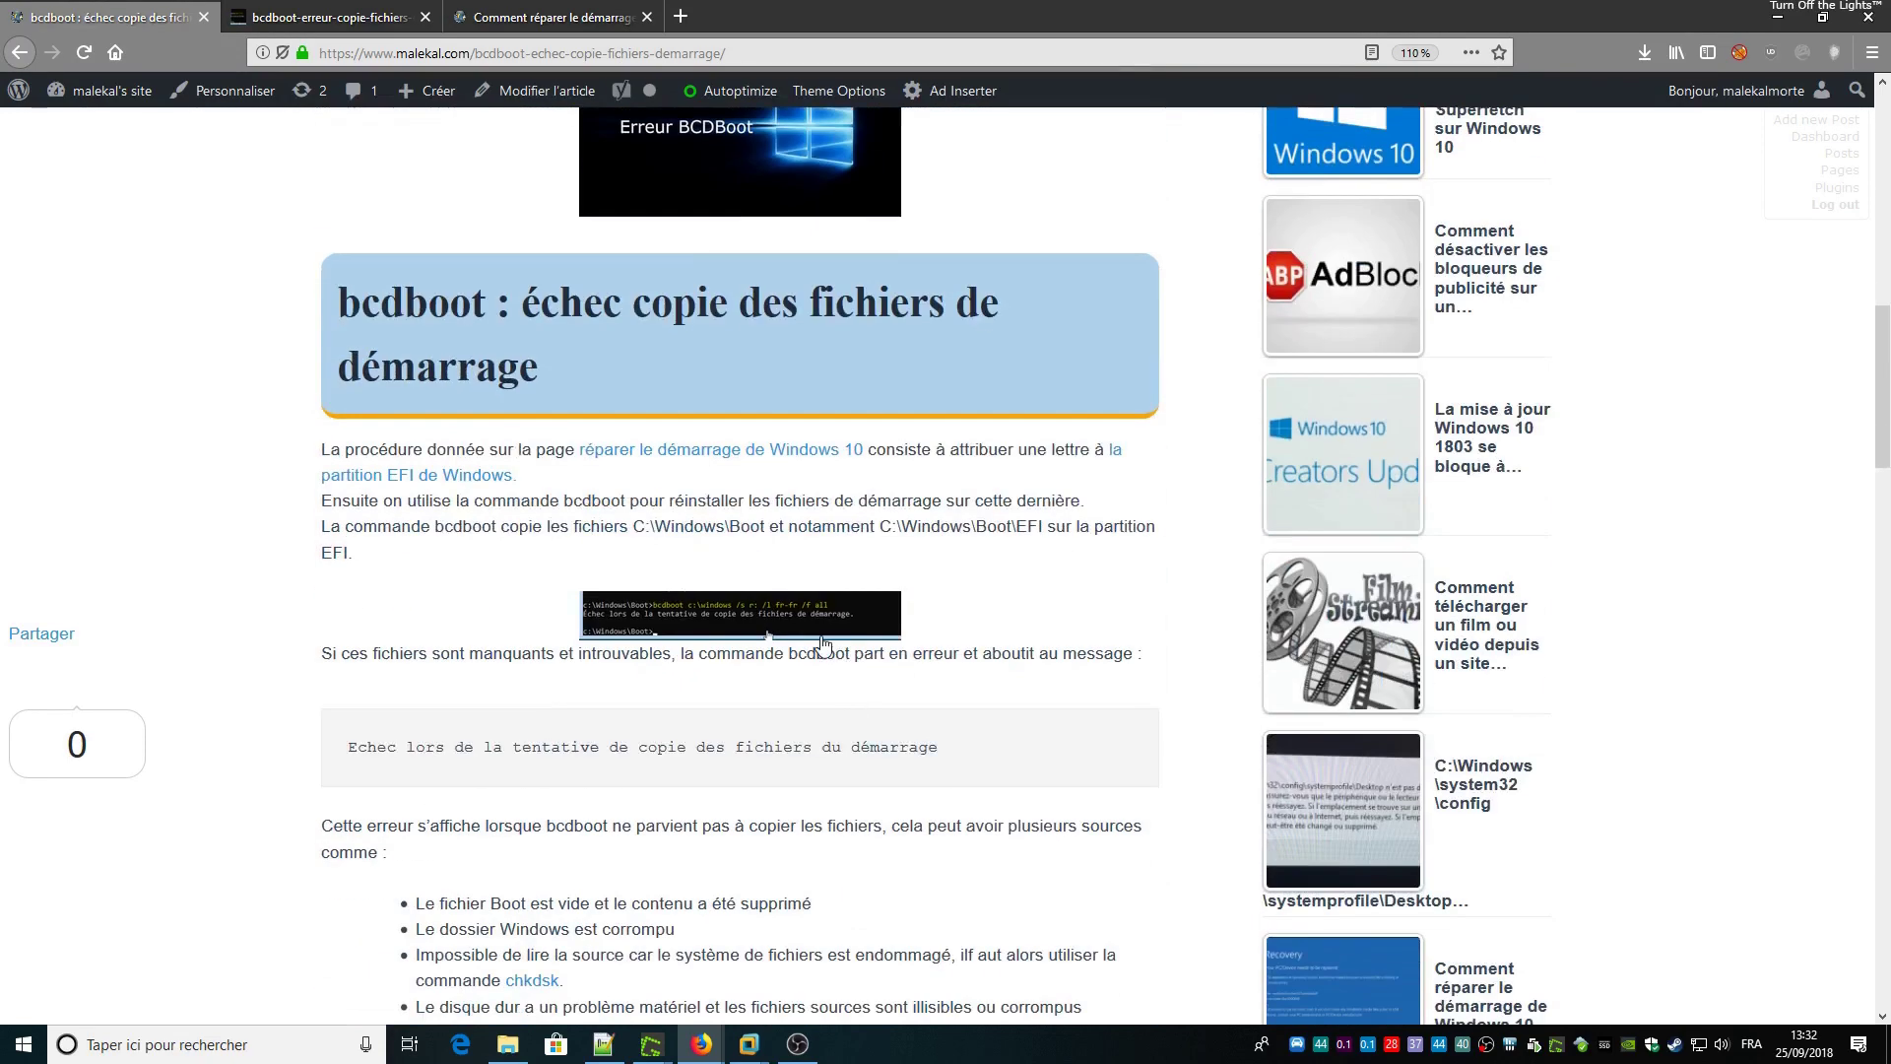
pyautogui.rightClick(847, 645)
pyautogui.click(906, 650)
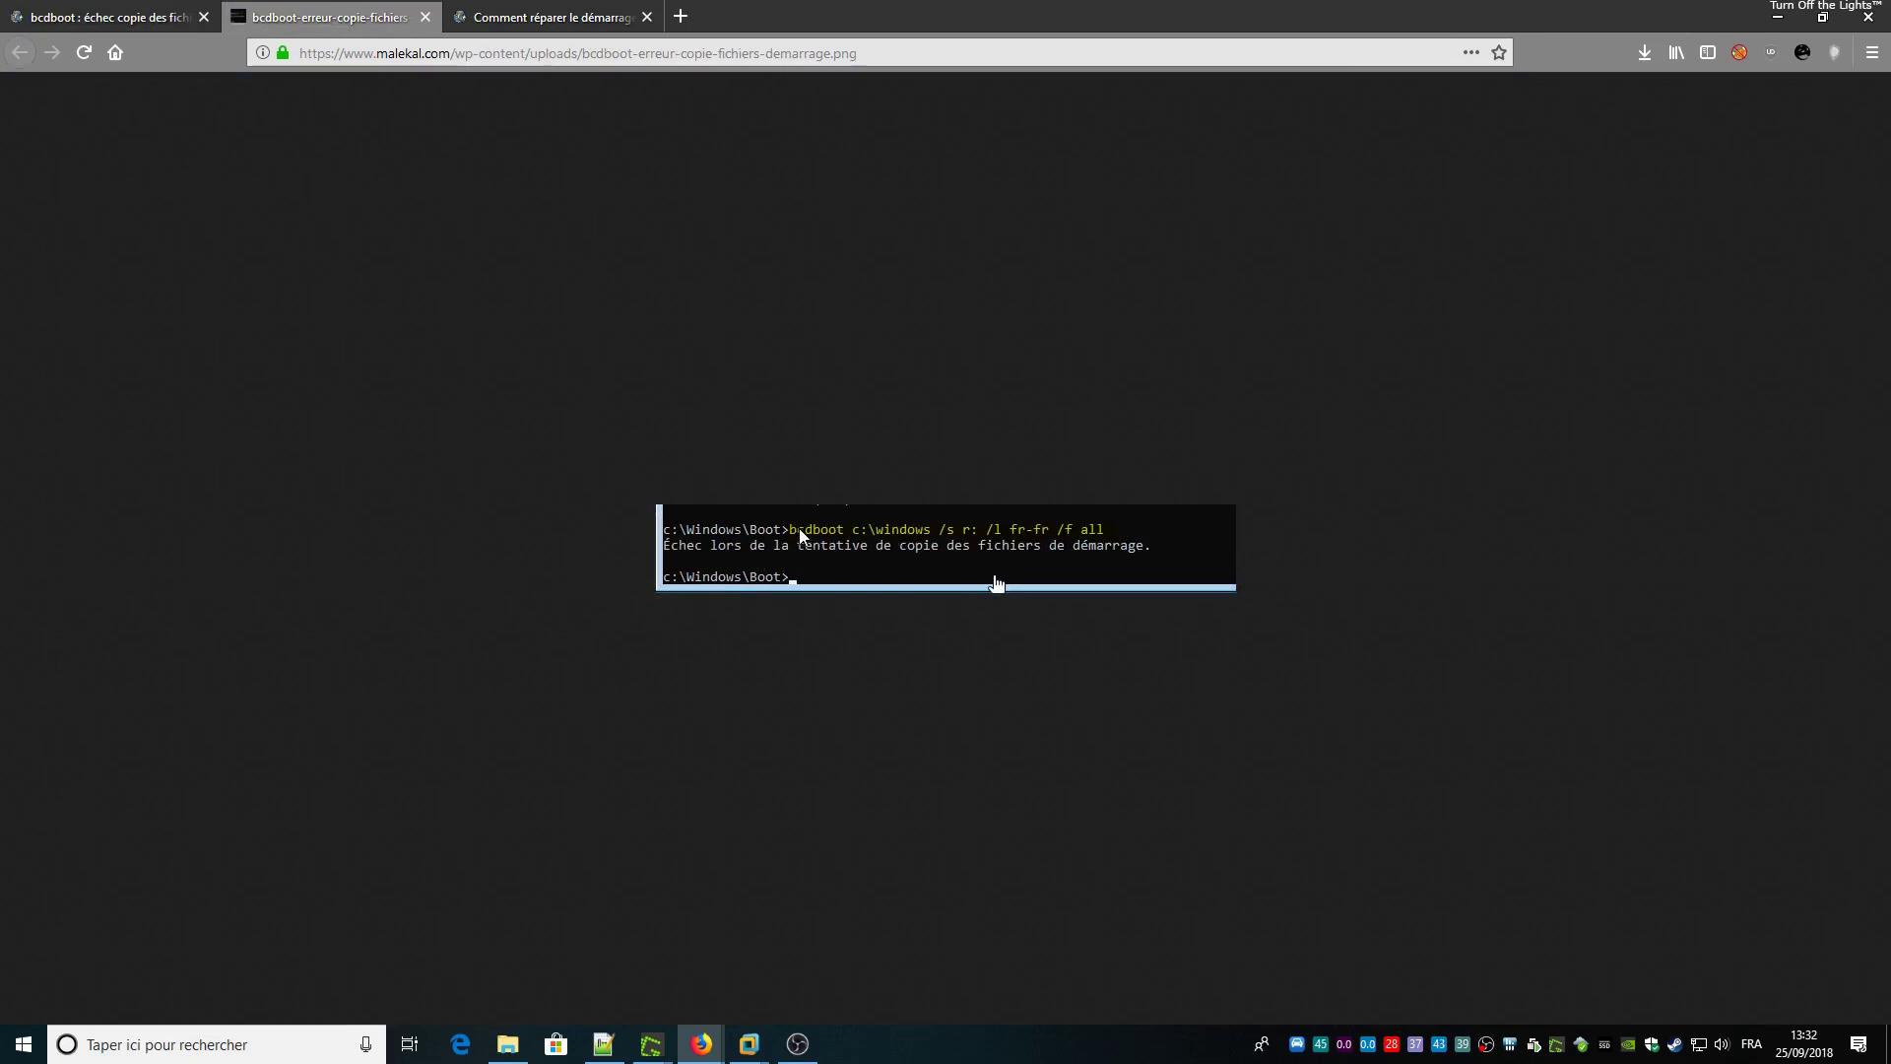
# Step: Switch to File Explorer, open the EFI folder in C:\Windows\Boot and locate bootmgfw.efi
pyautogui.click(507, 1042)
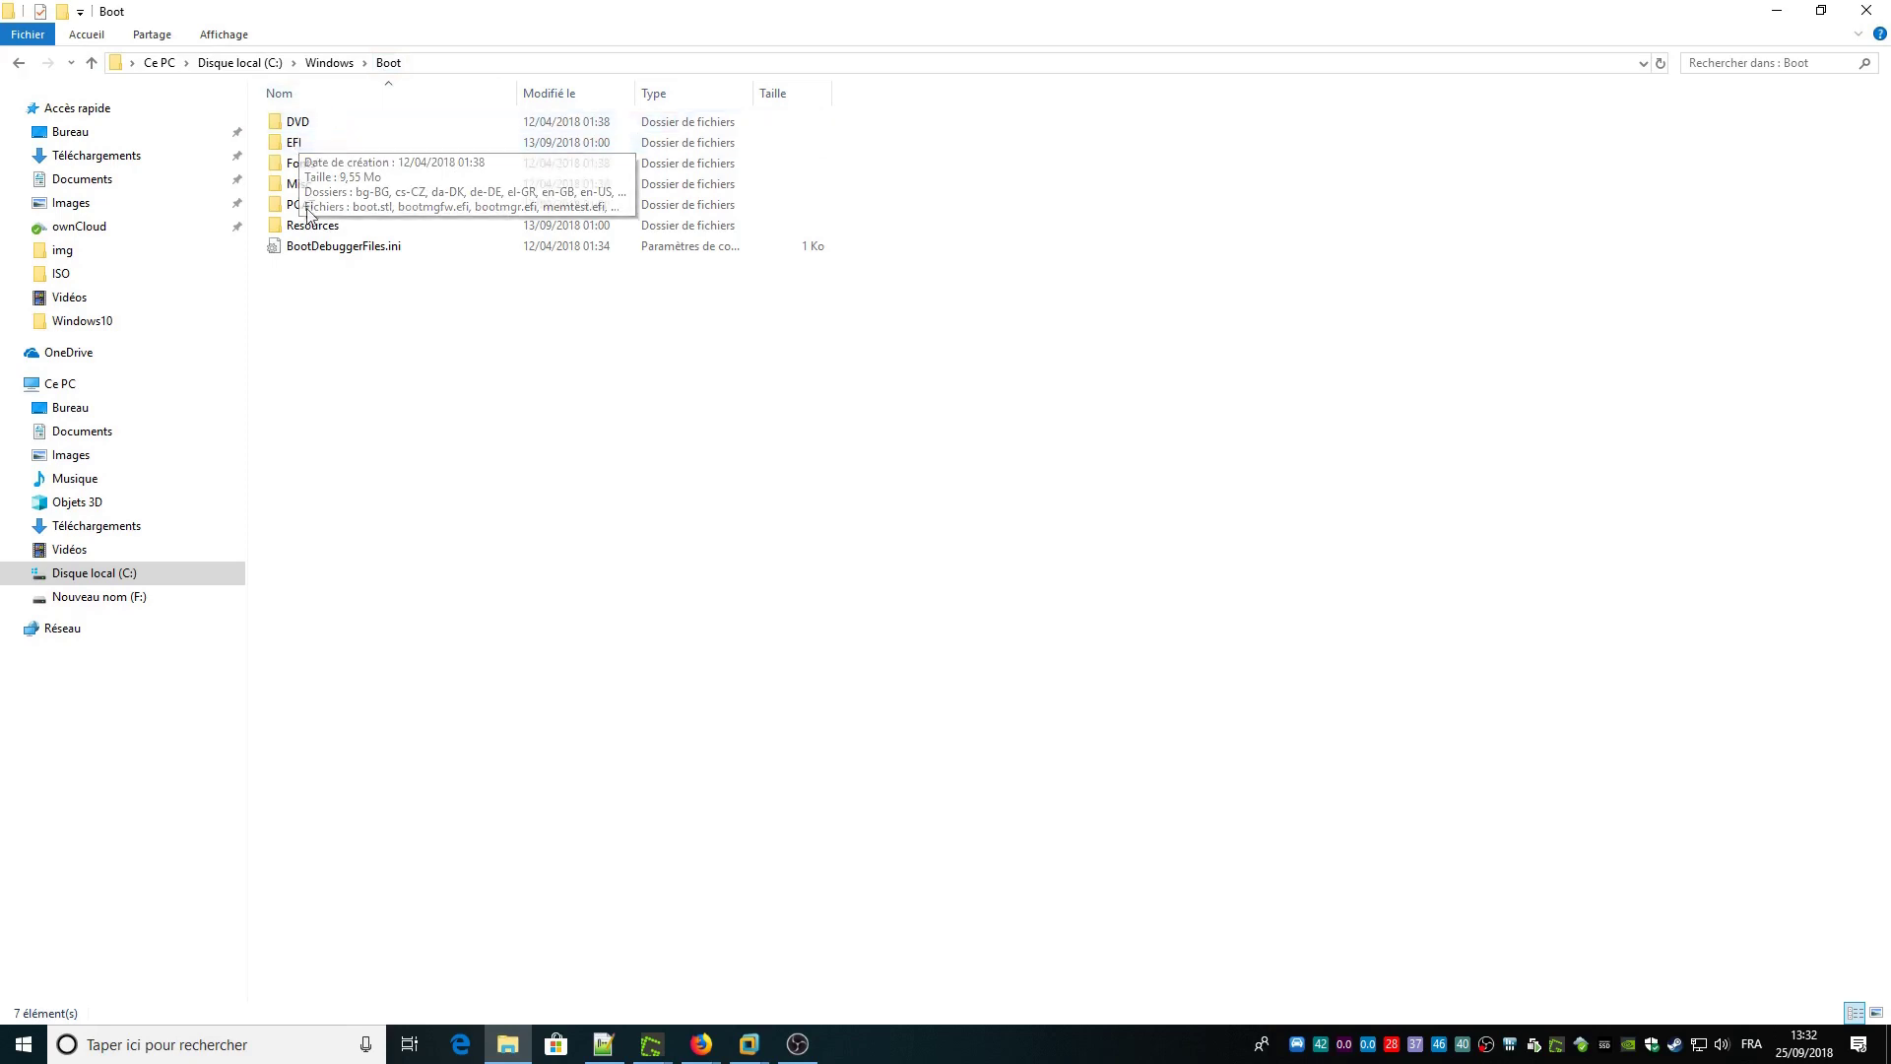
pyautogui.doubleClick(299, 148)
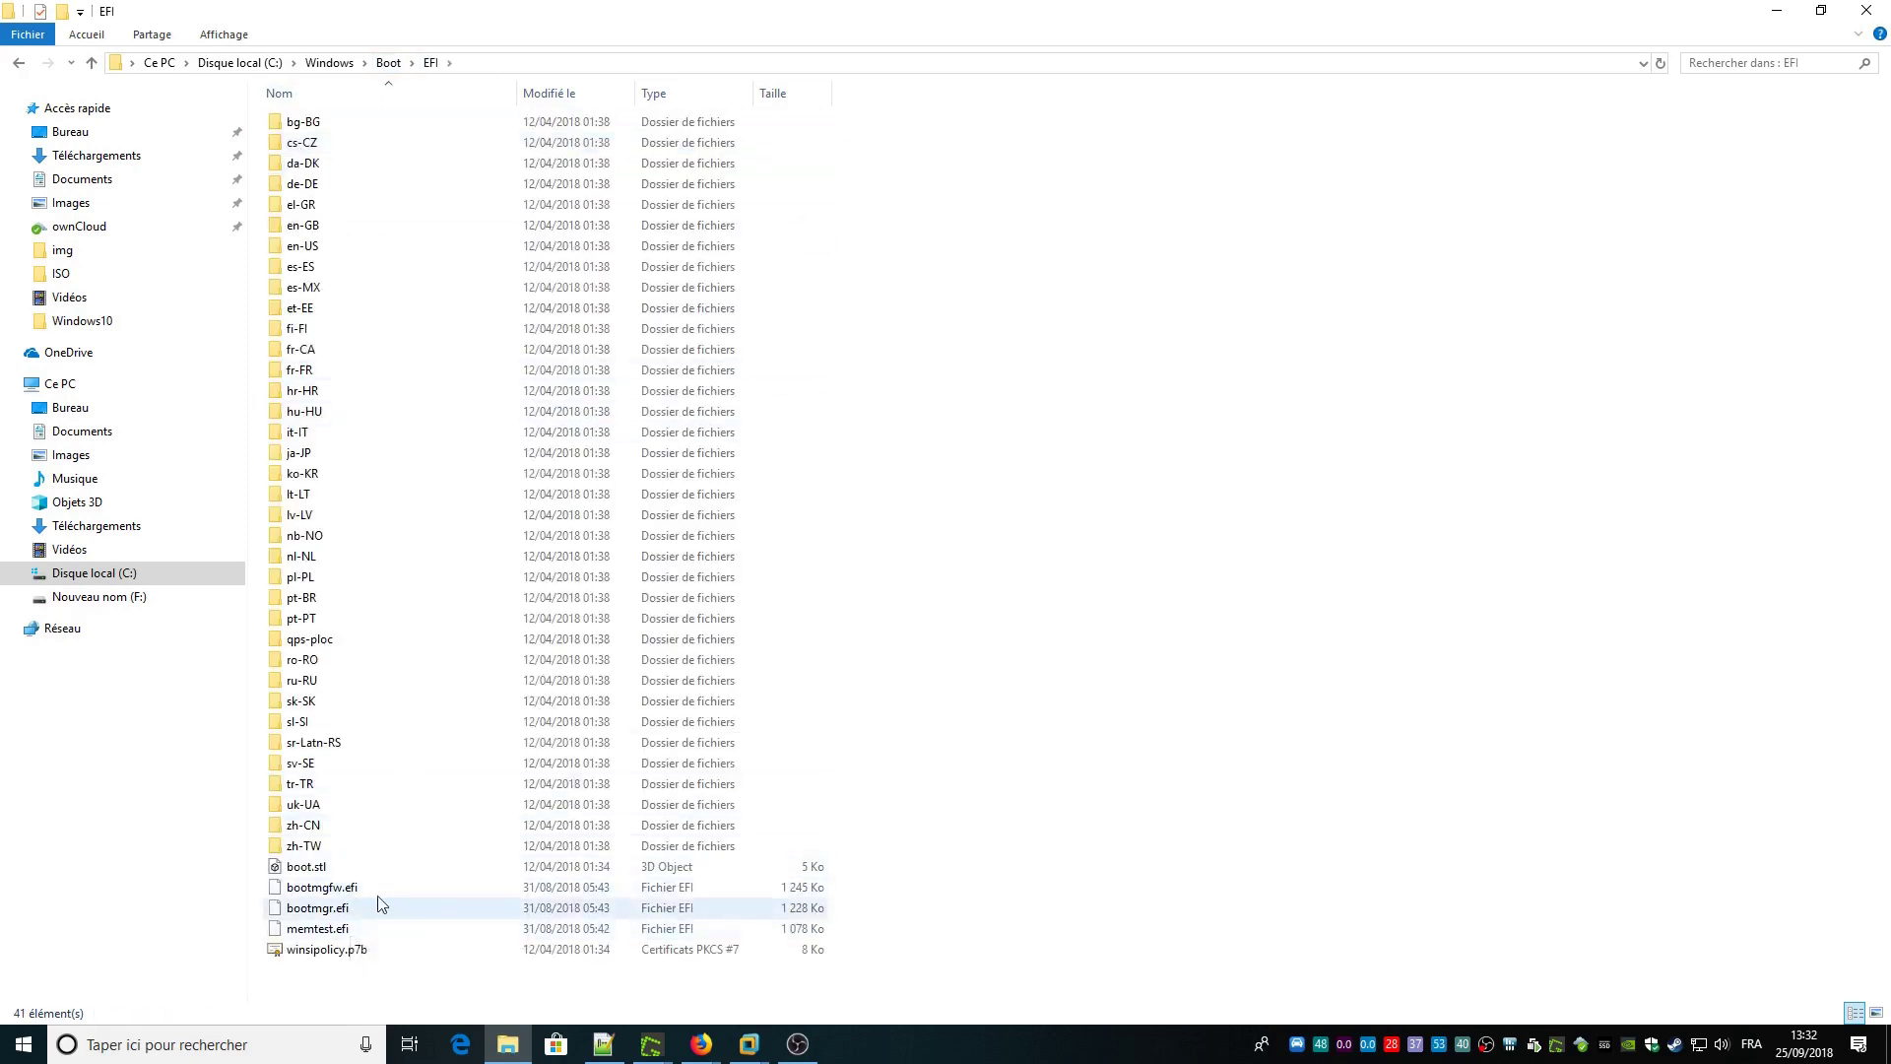
pyautogui.click(360, 892)
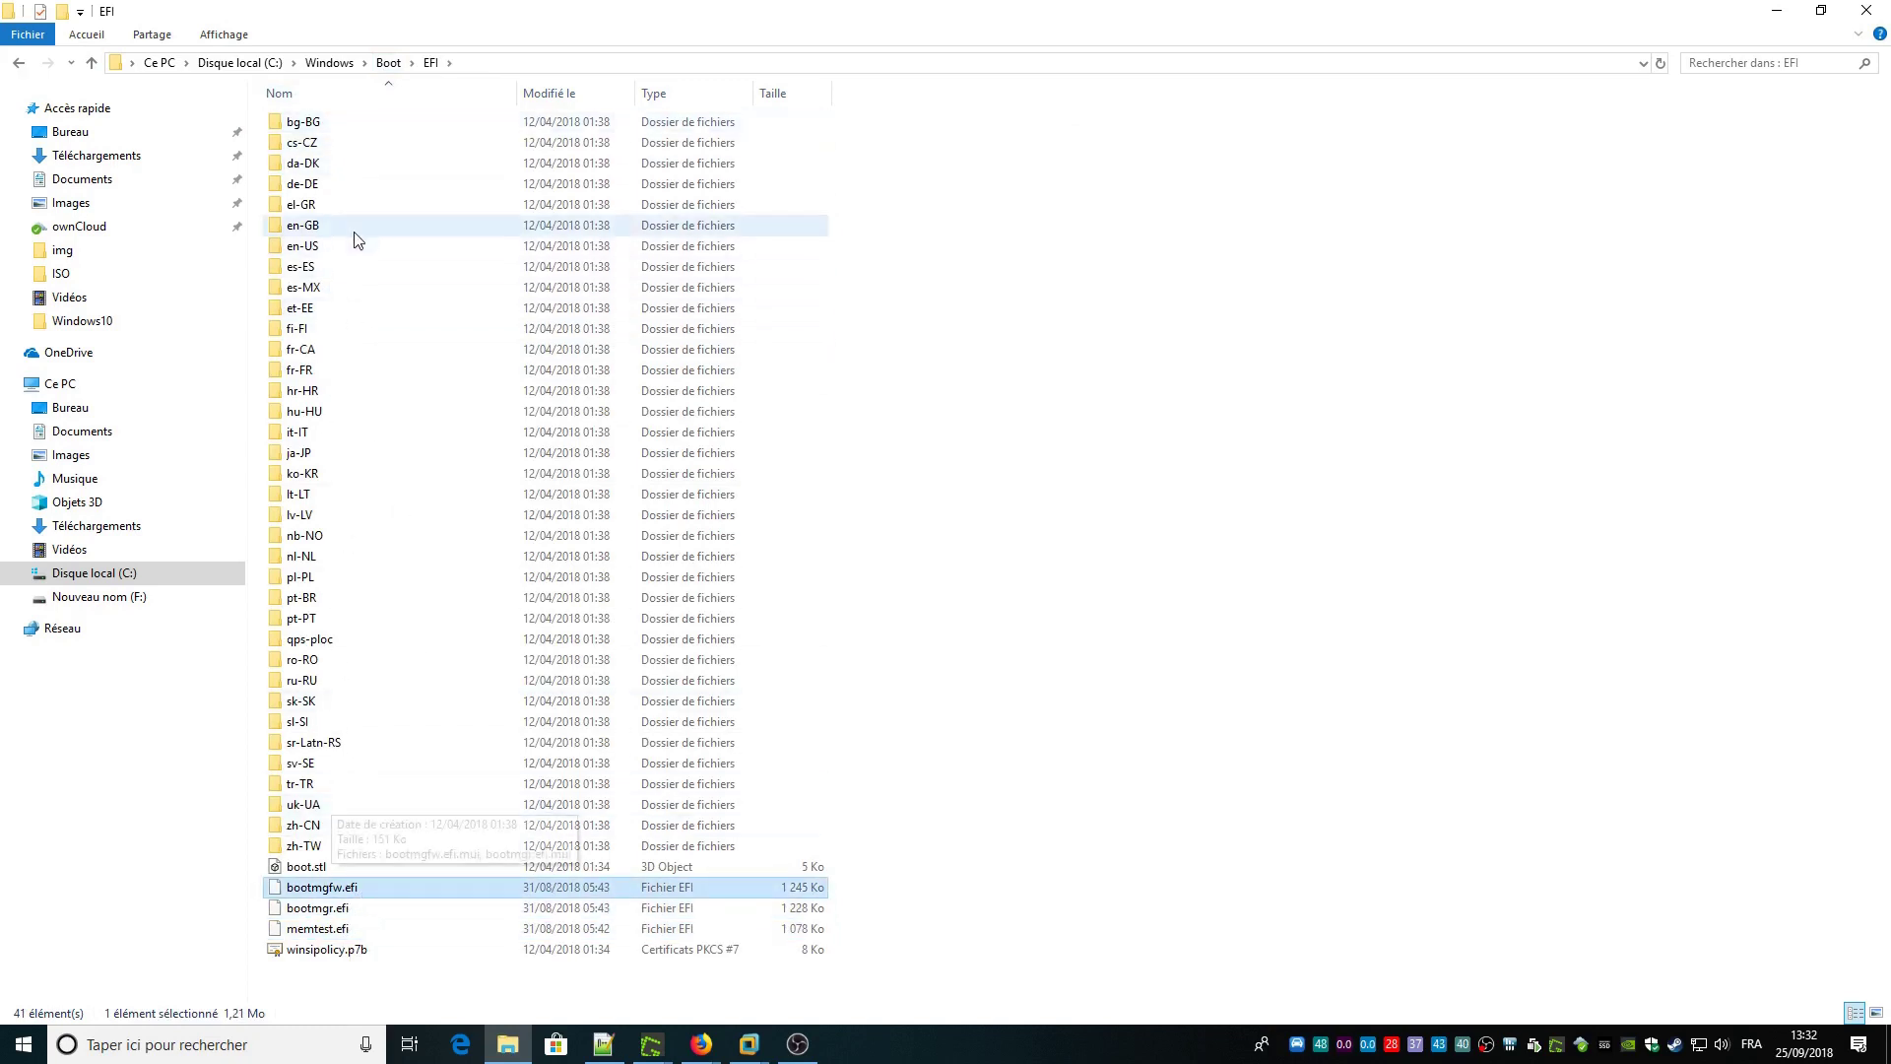
# Step: Recheck the bcdboot command in the error screenshot, and look inside the fr-FR language folder of C:\Windows\Boot\EFI
pyautogui.click(702, 1044)
pyautogui.click(754, 914)
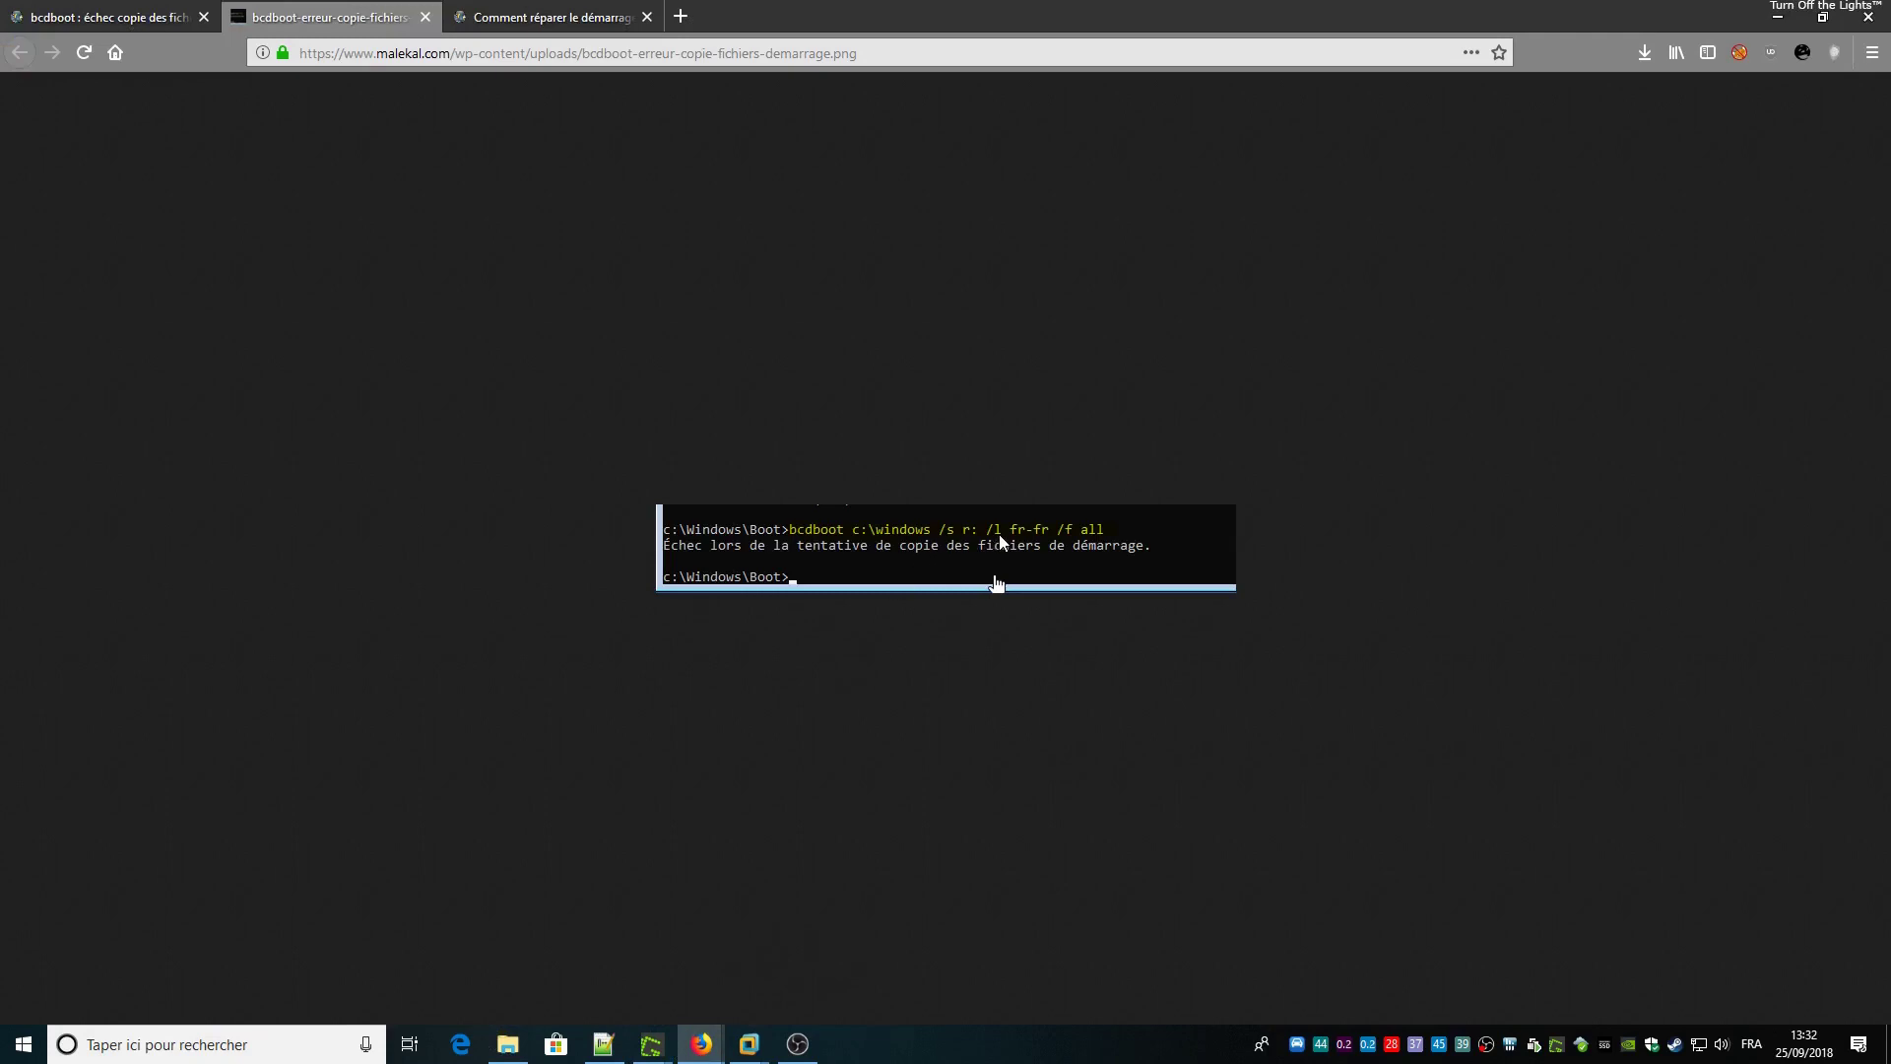
pyautogui.click(525, 1041)
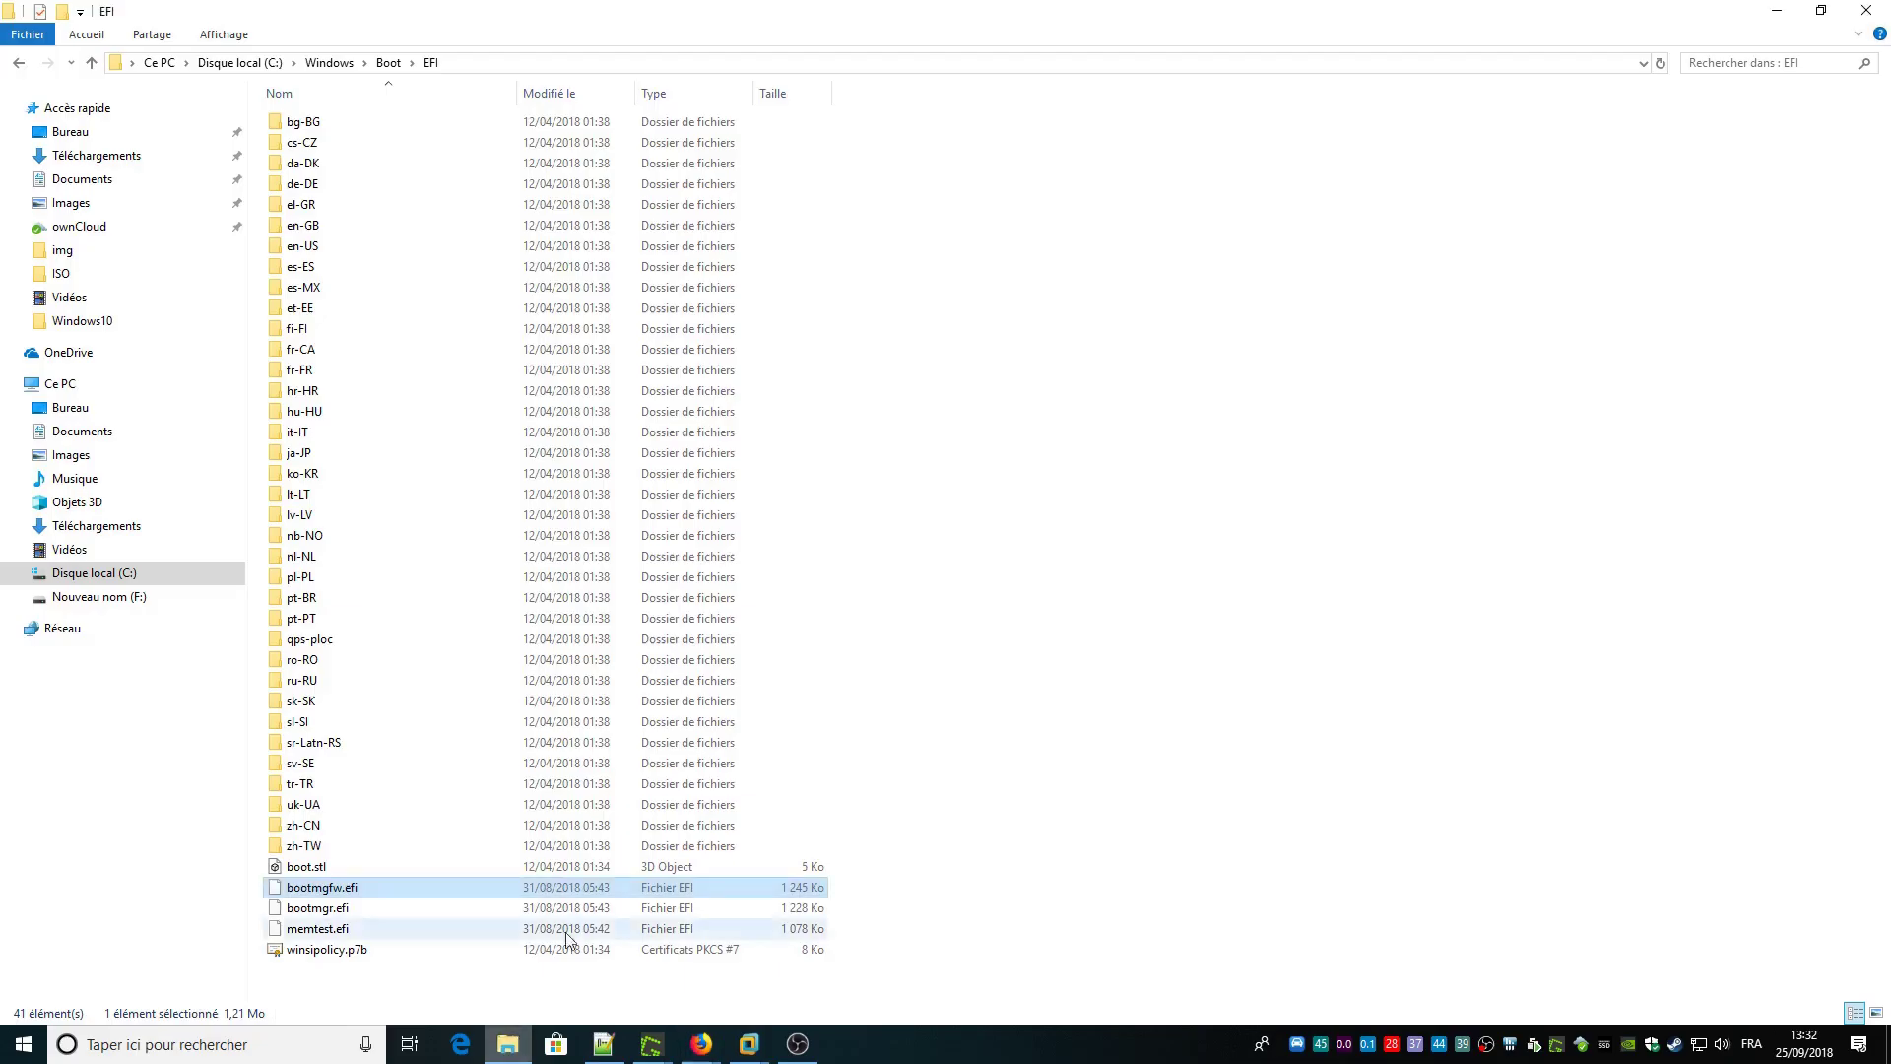
pyautogui.doubleClick(318, 375)
pyautogui.click(18, 62)
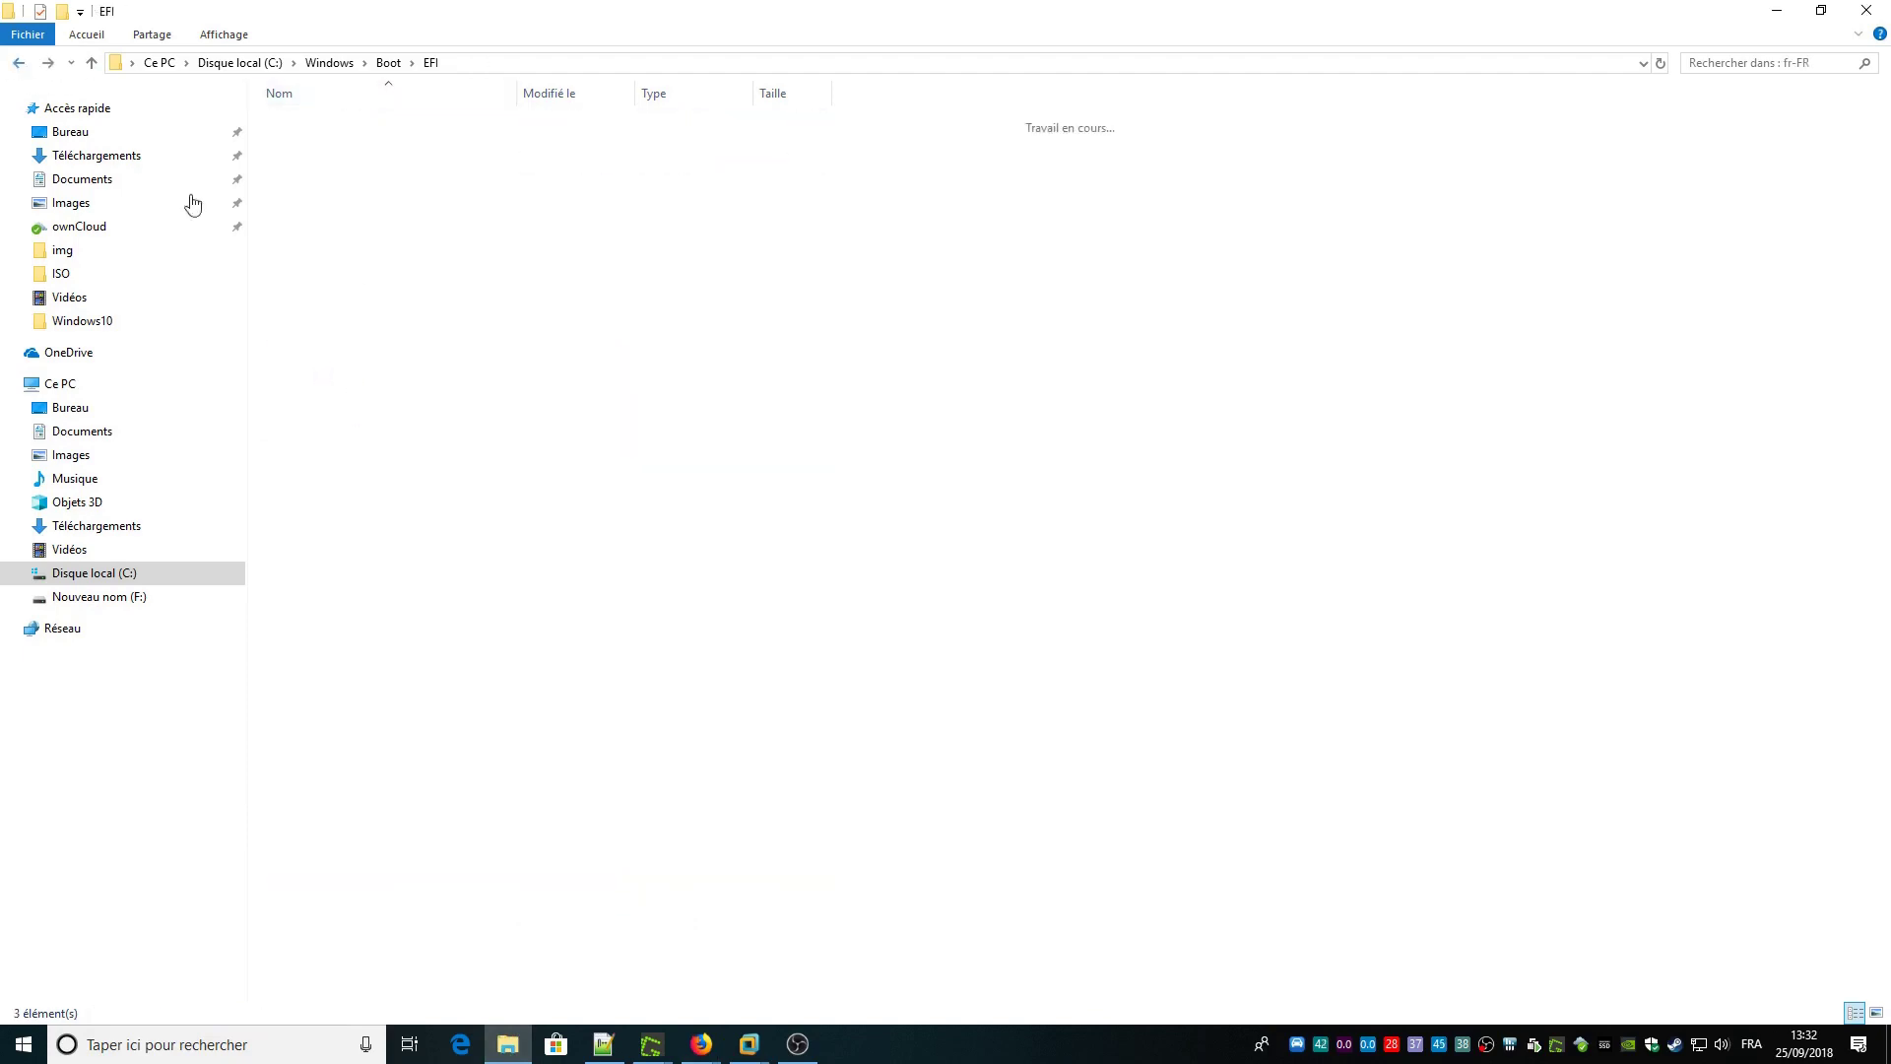
# Step: Return to the Windows 10 boot repair article in Firefox and view its winload.efi Recovery error image at full size
pyautogui.moveTo(702, 1042)
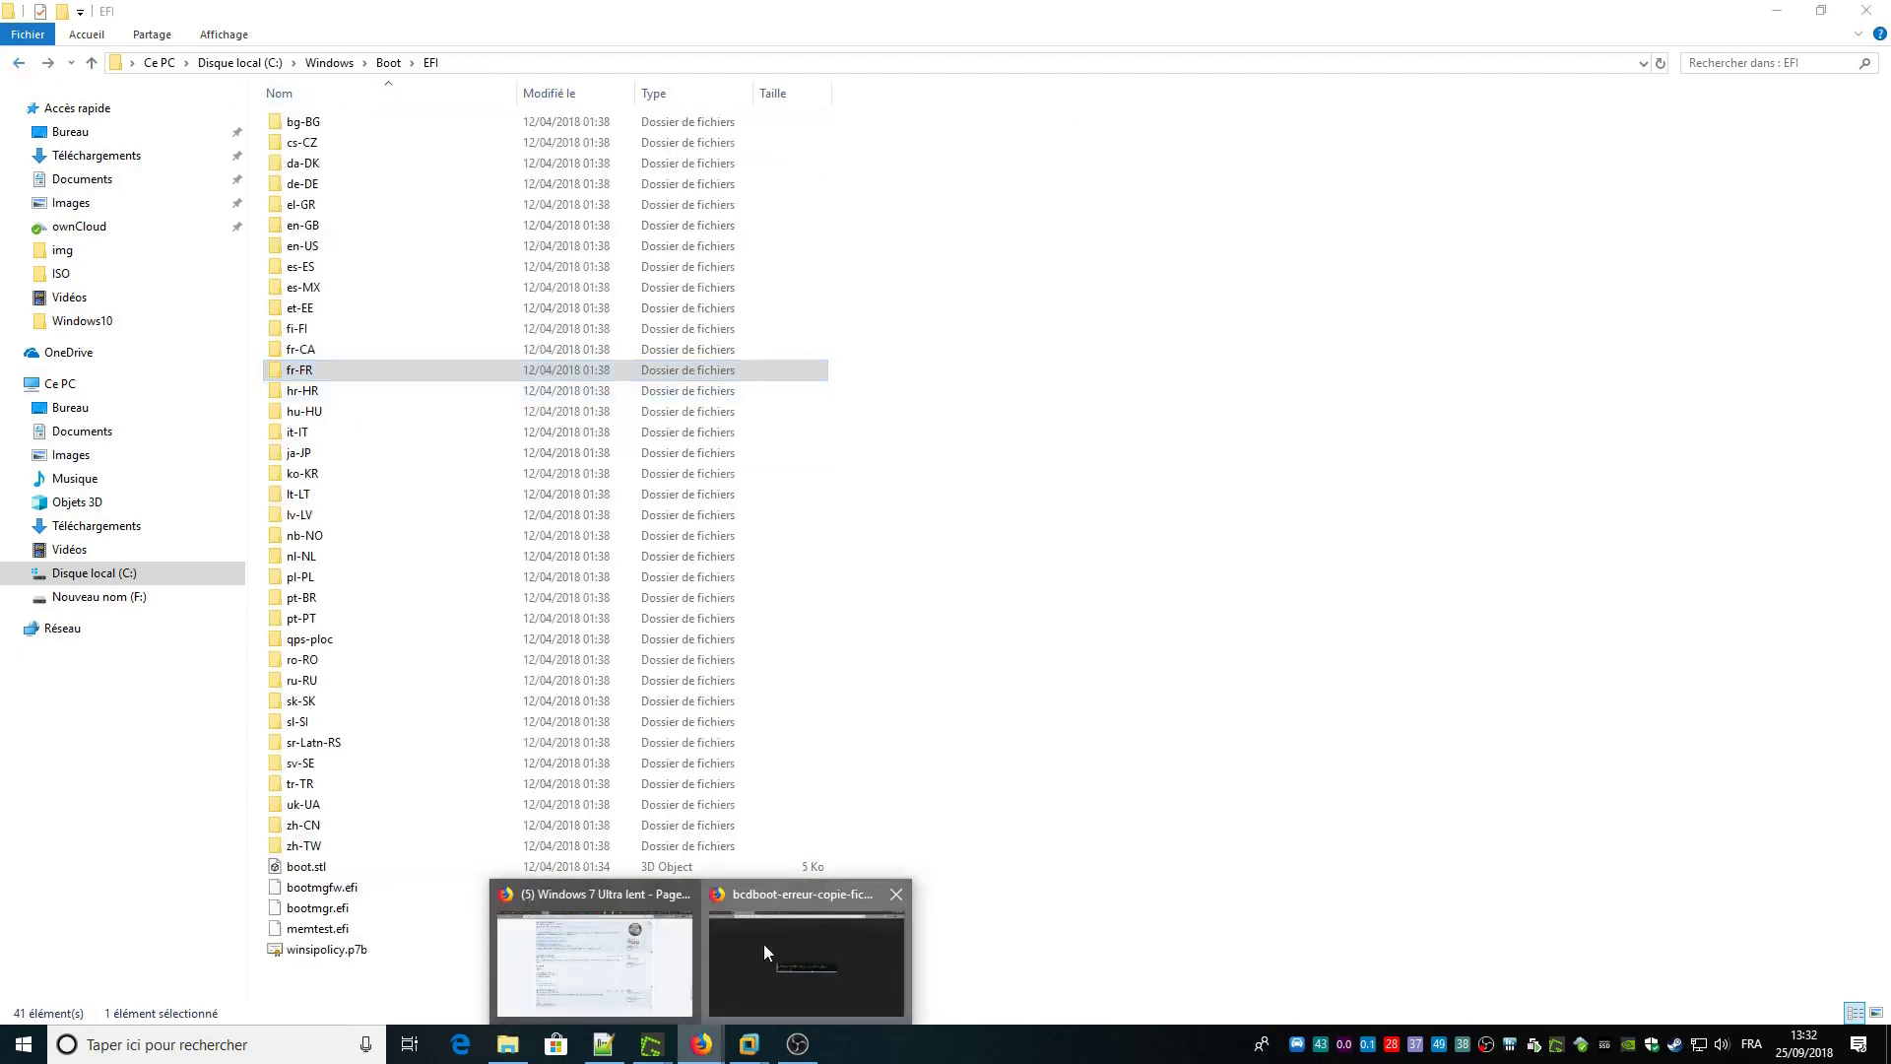
pyautogui.click(764, 952)
pyautogui.hotkey('ctrl', 'Tab')
pyautogui.scroll(15, 606, 676)
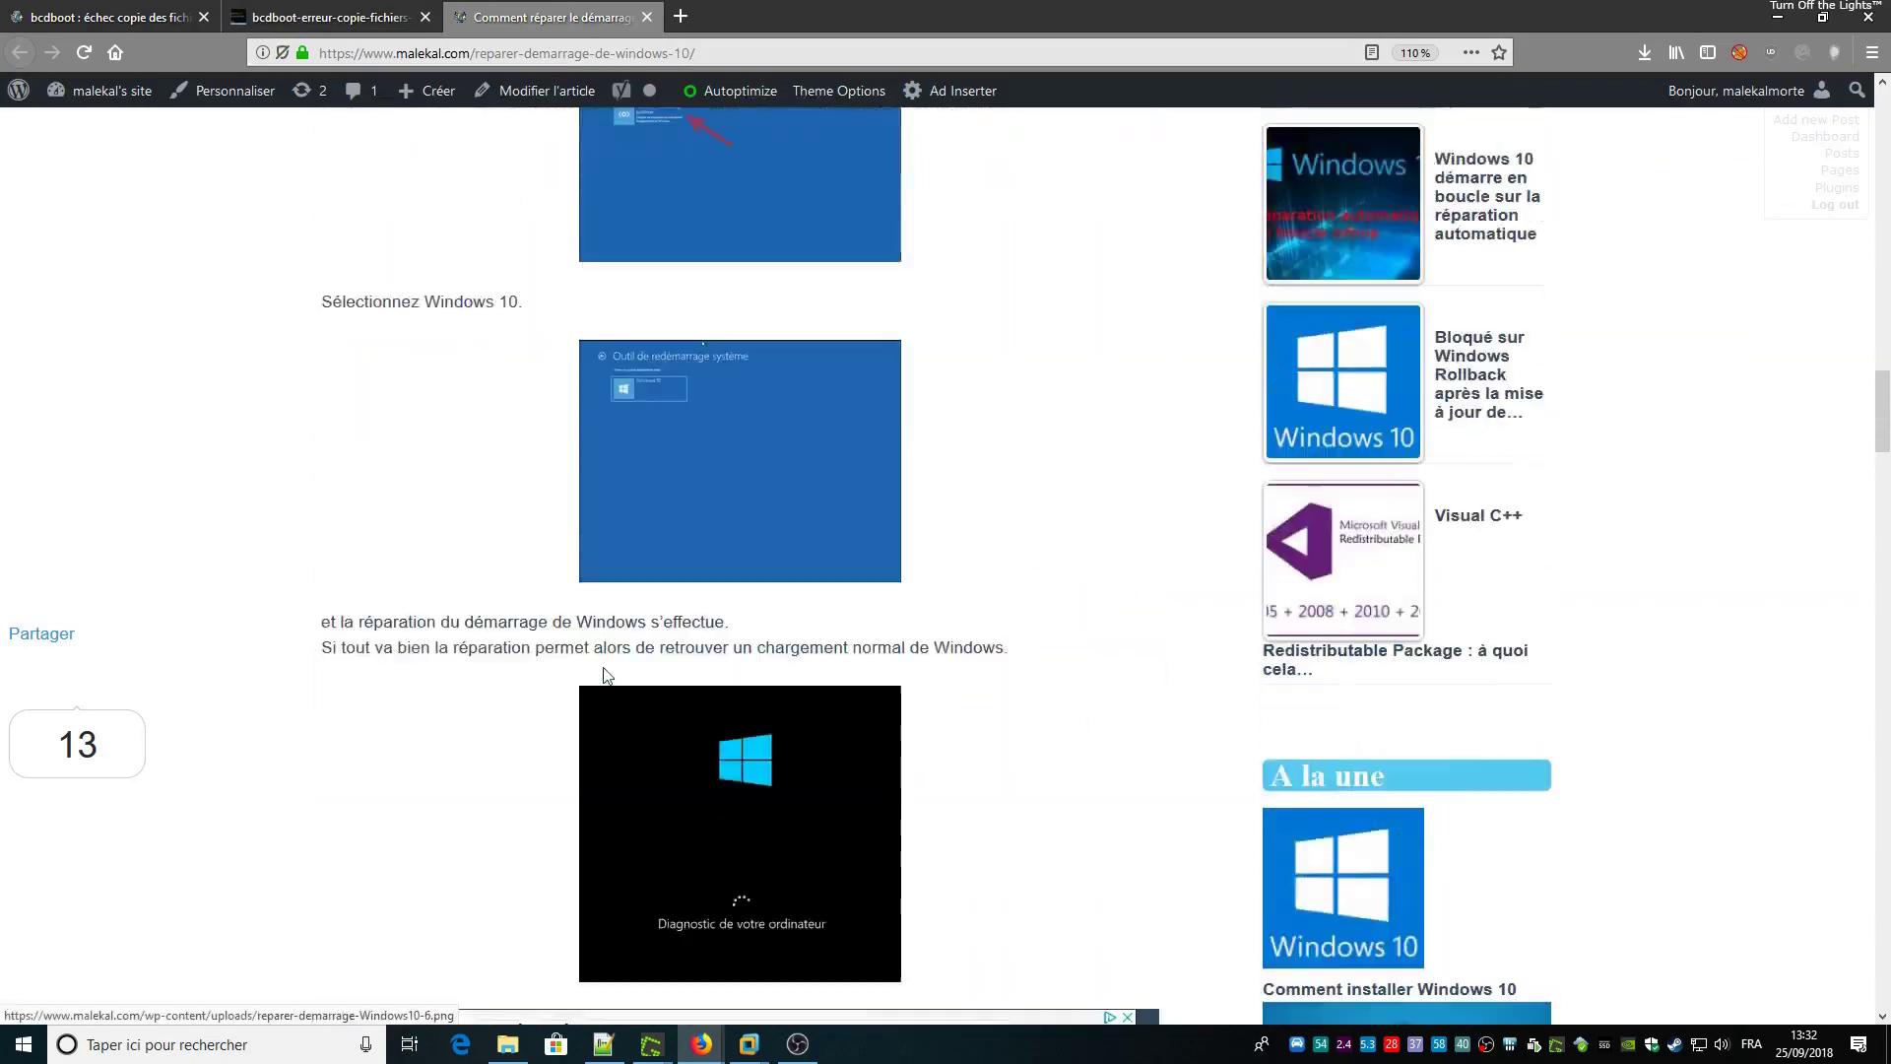
pyautogui.scroll(15, 606, 675)
pyautogui.scroll(-7, 608, 678)
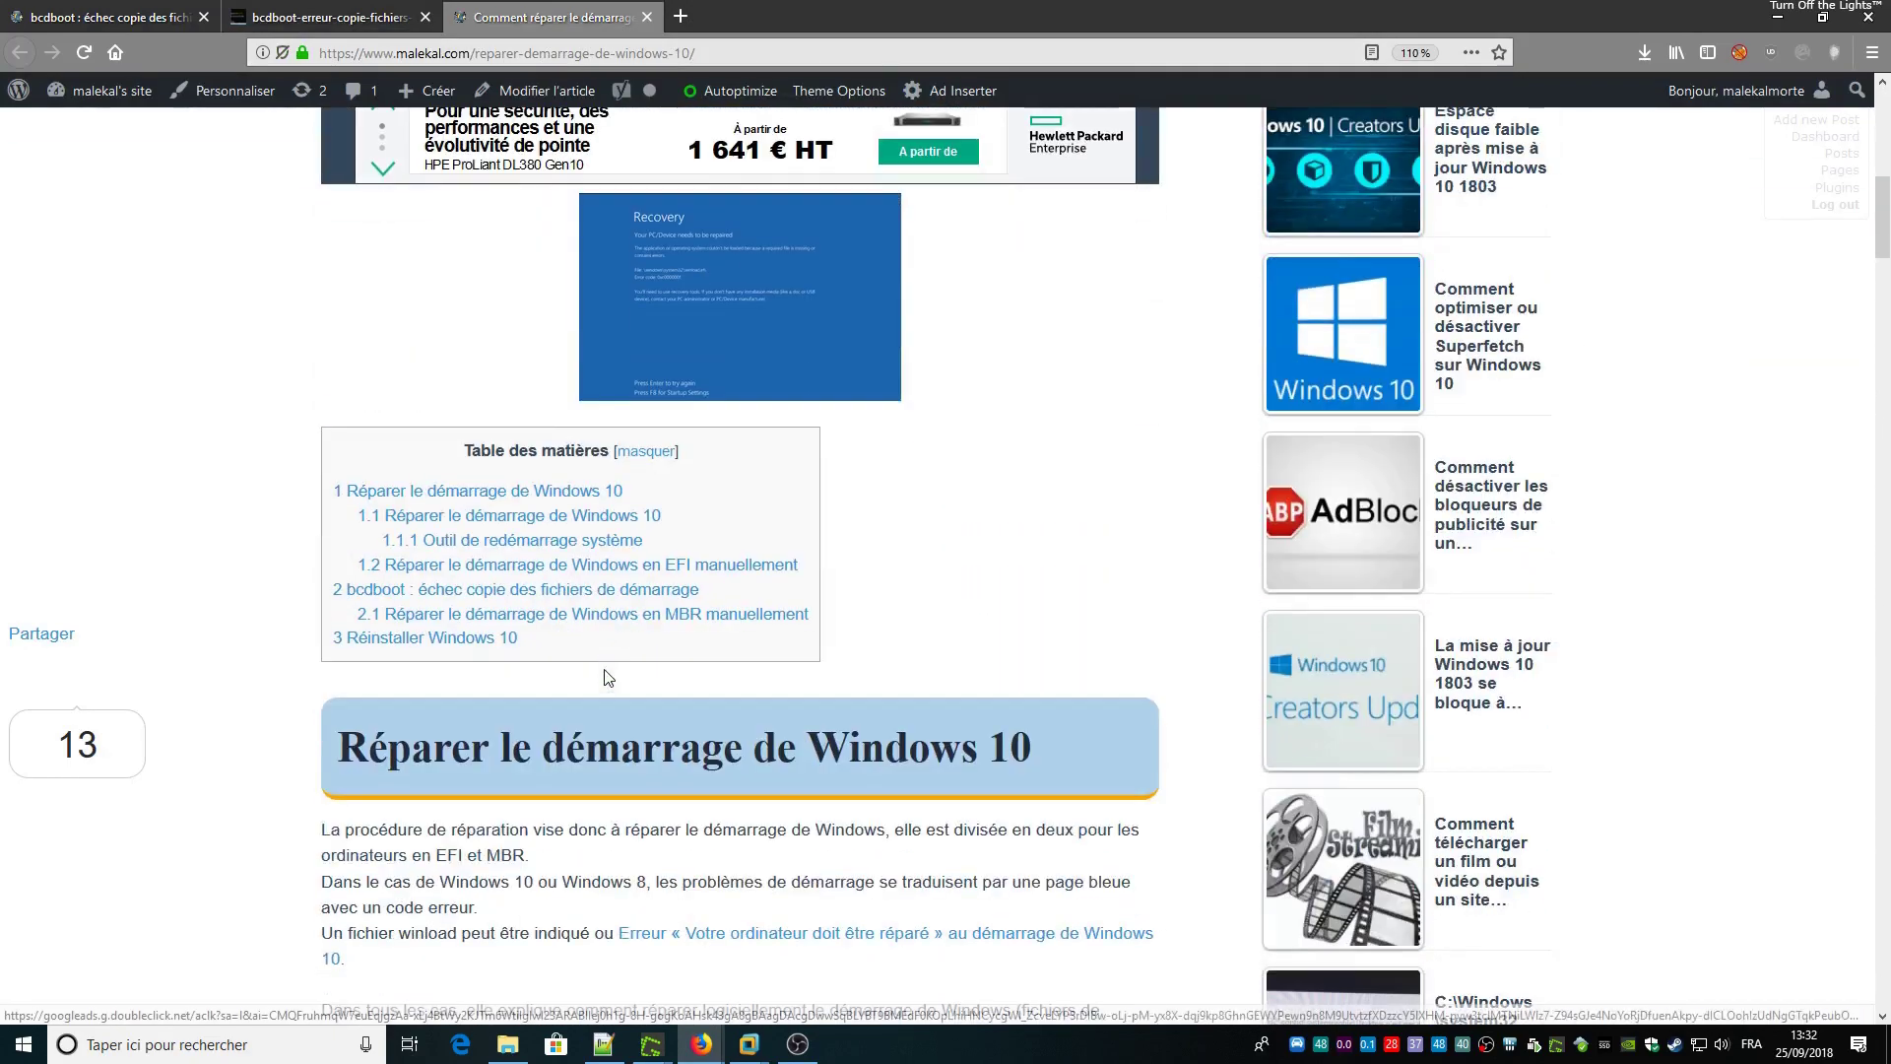
pyautogui.middleClick(739, 384)
pyautogui.click(760, 20)
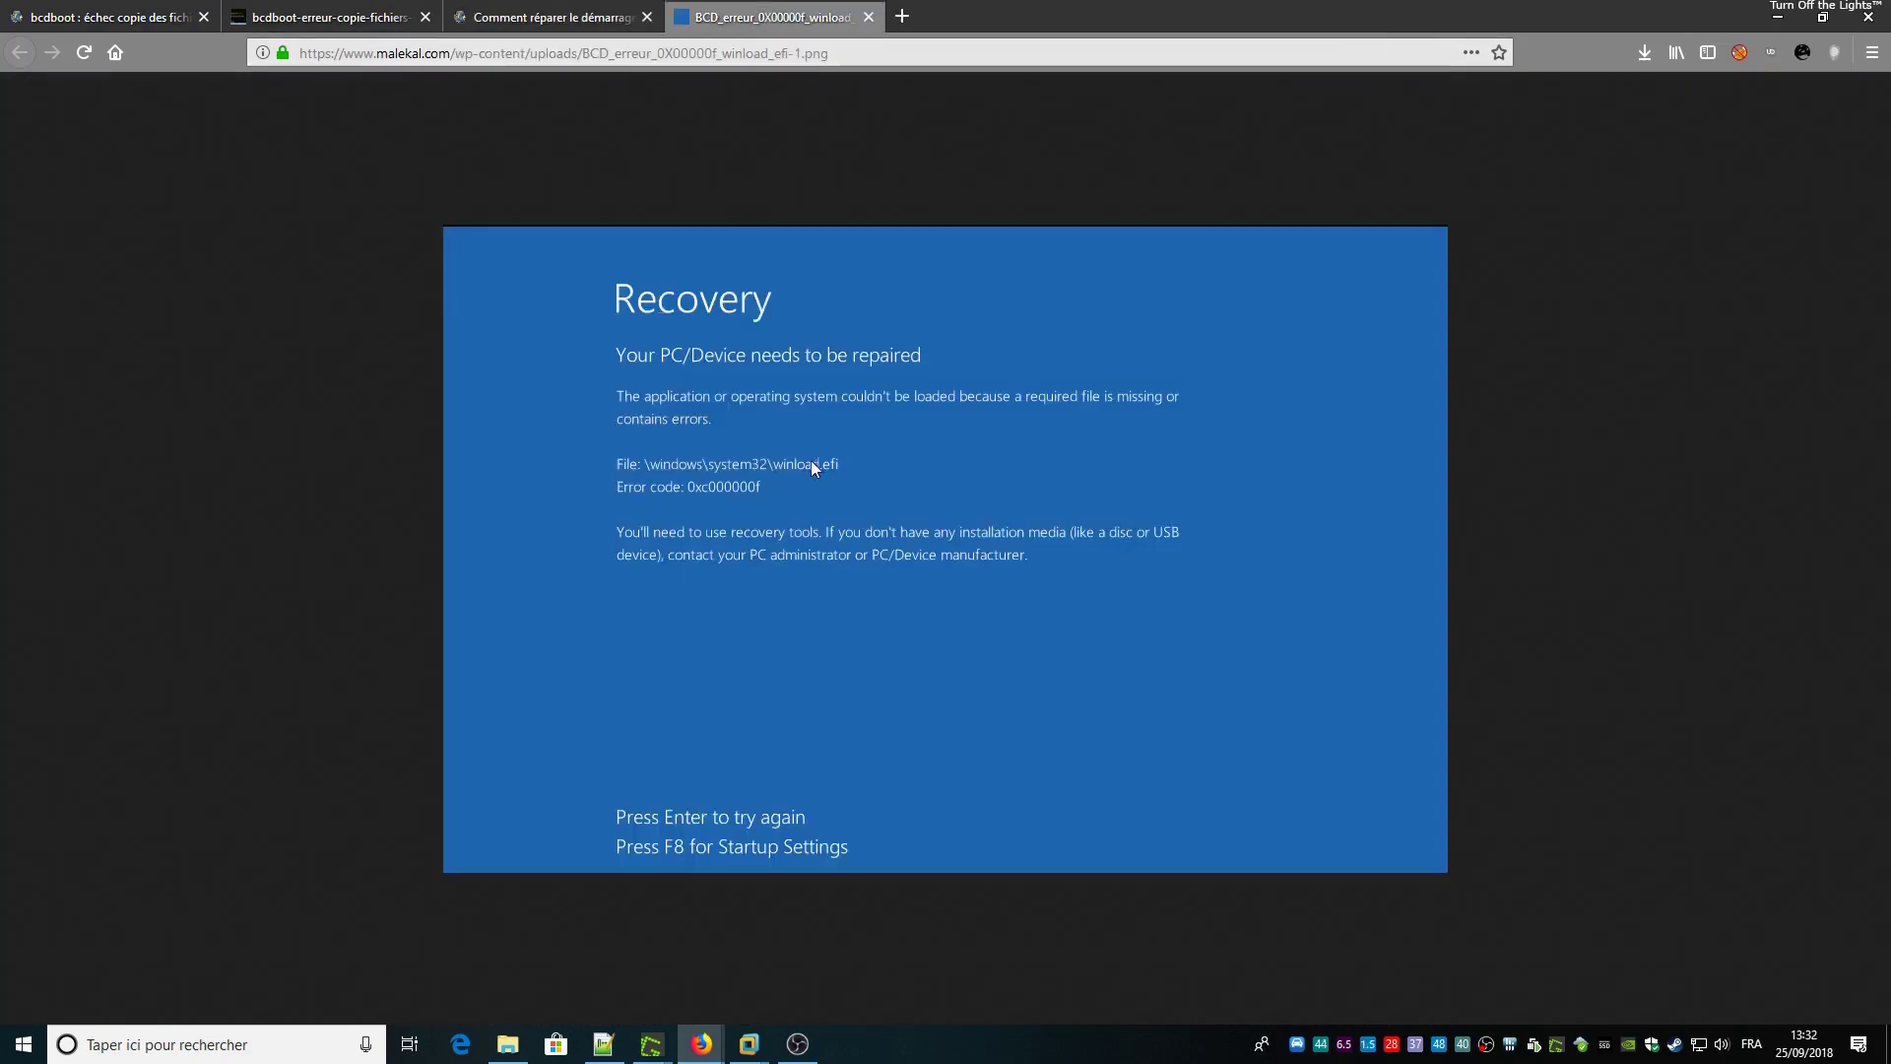
# Step: Switch back to File Explorer and examine the language folders and boot files in C:\Windows\Boot\EFI
pyautogui.hotkey('alt', 'Tab')
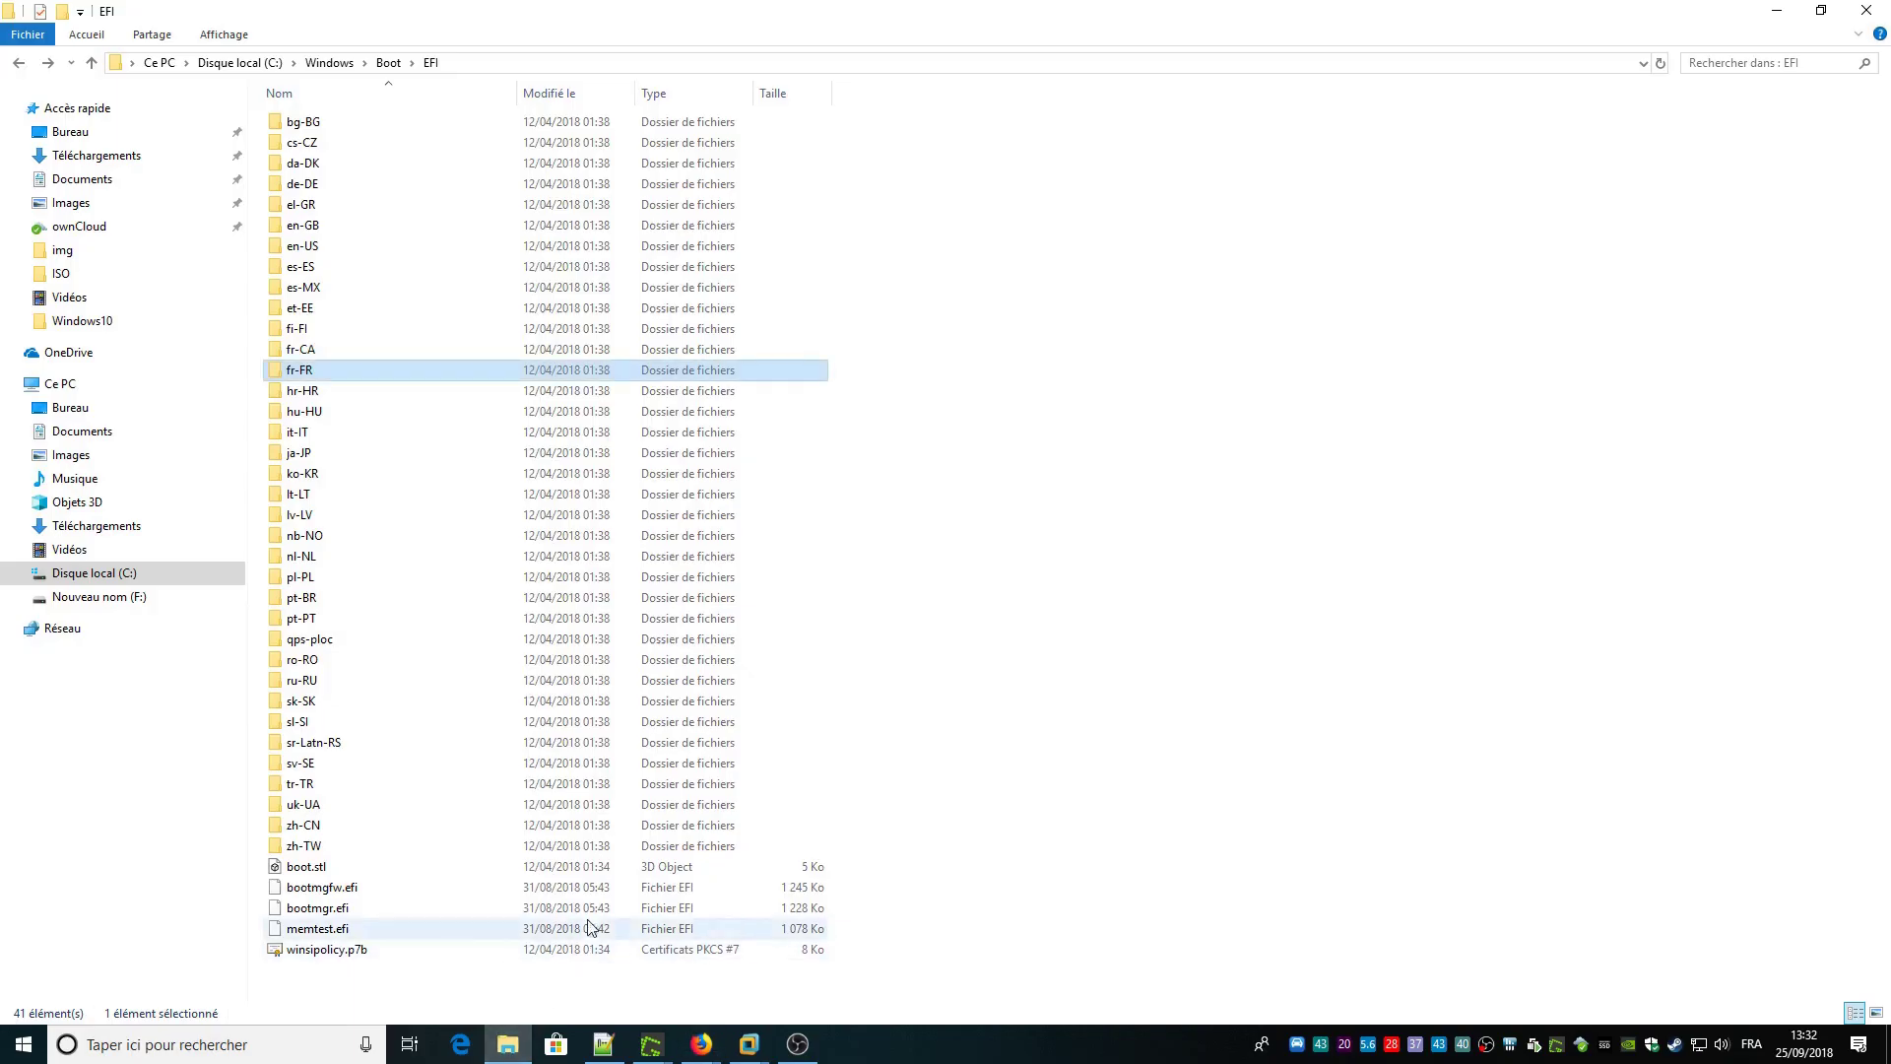
pyautogui.click(333, 448)
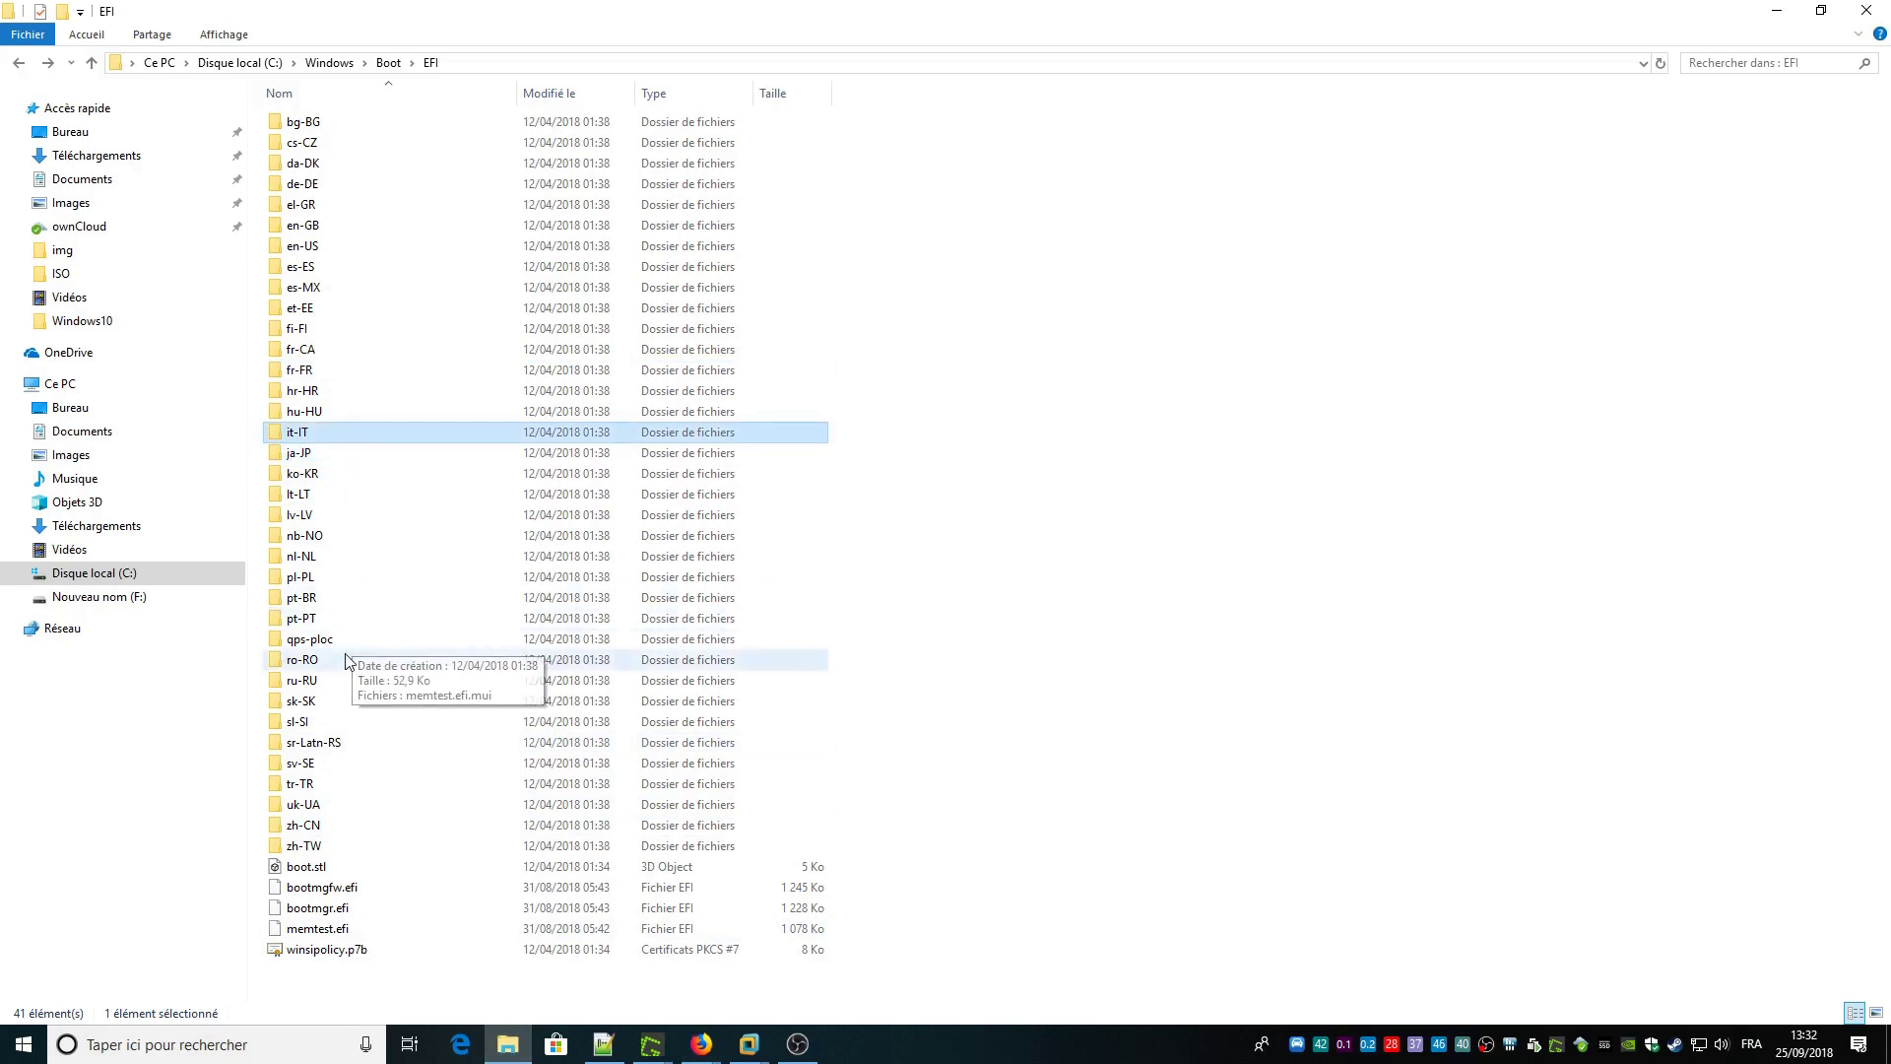
pyautogui.click(338, 598)
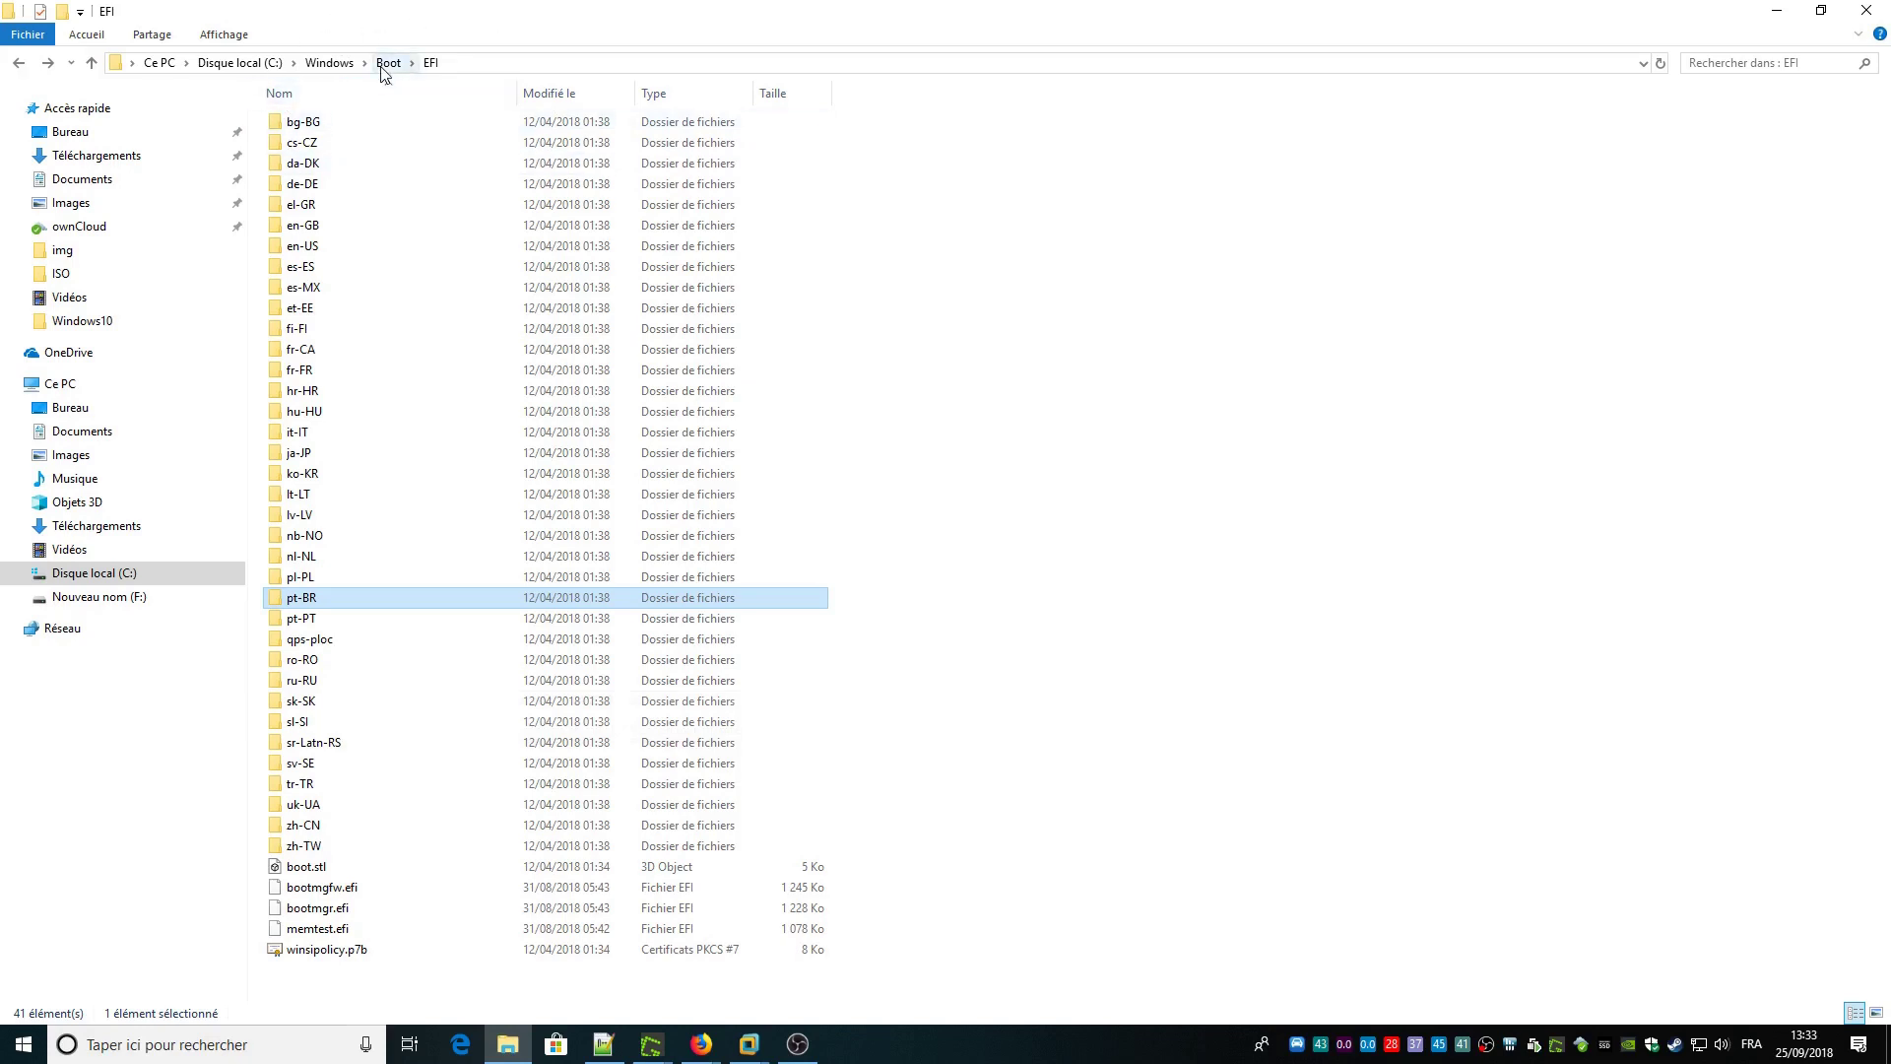
pyautogui.moveTo(374, 132)
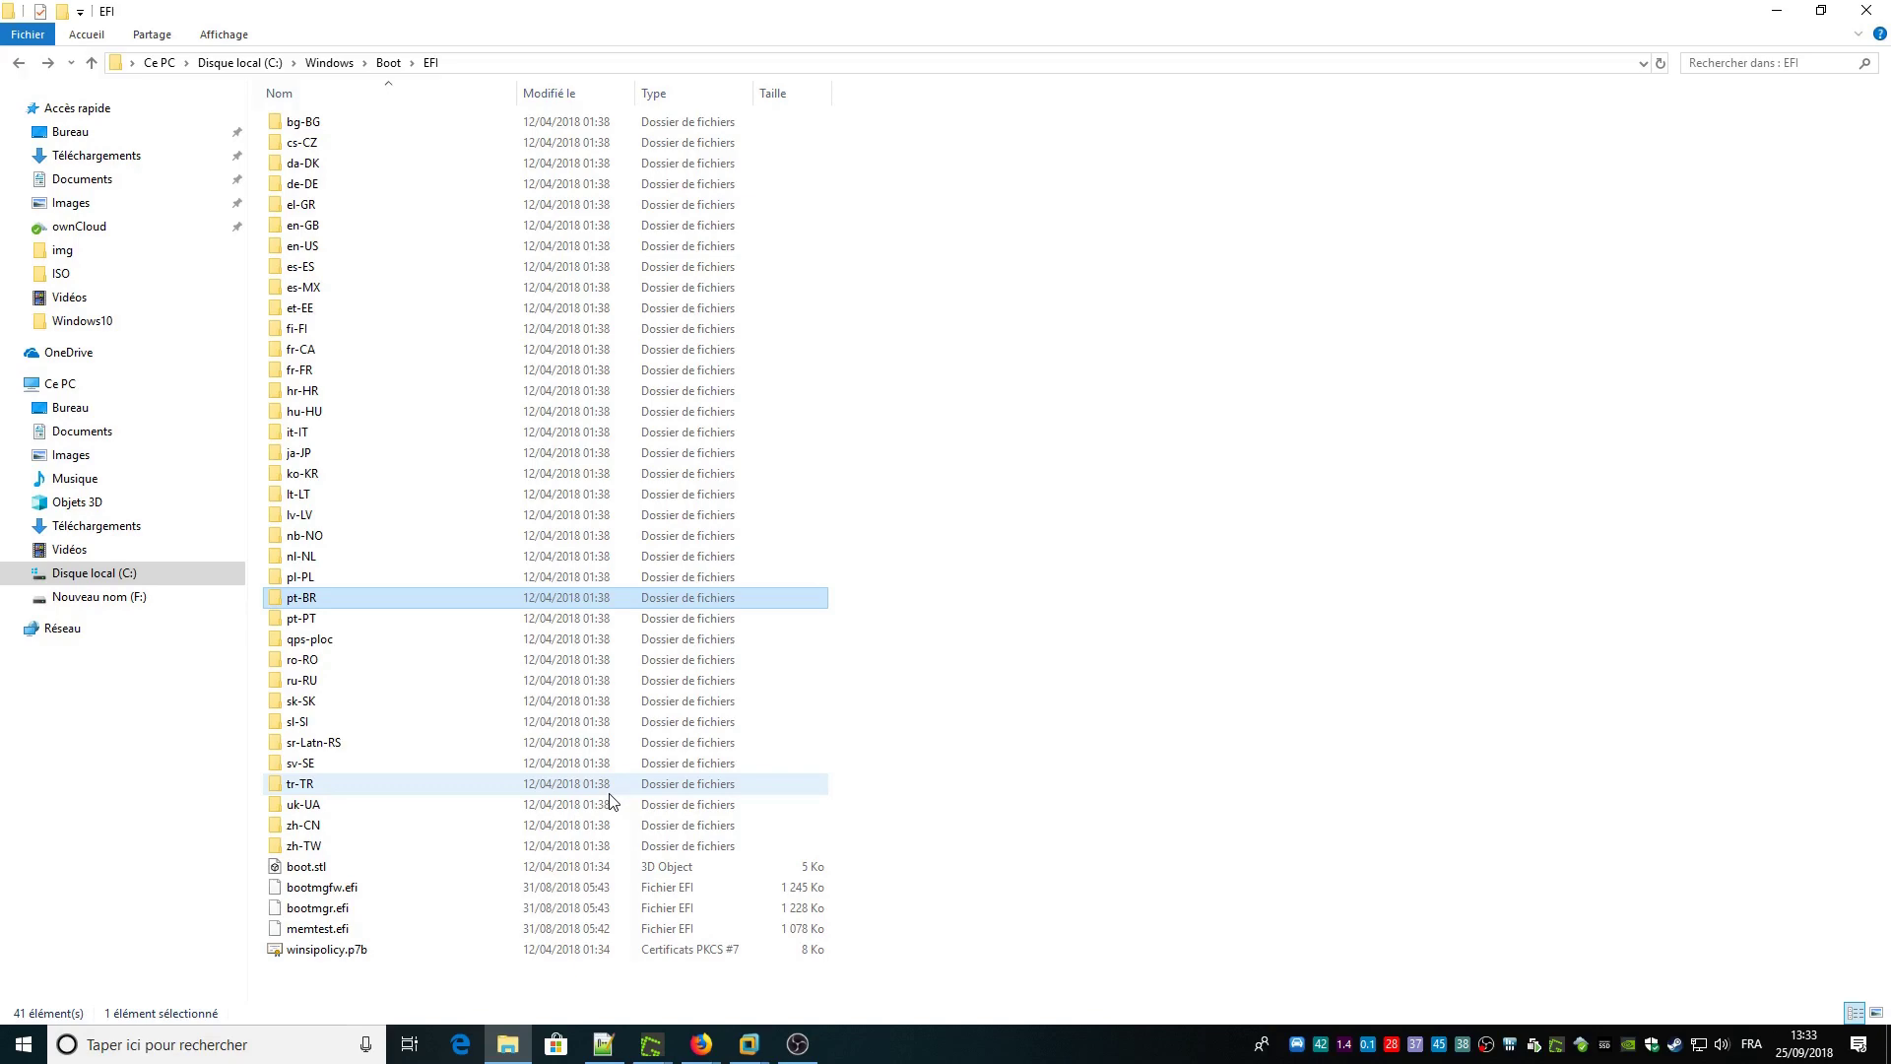
# Step: Return to the bcdboot failure article in Firefox and read the error's causes and the Boot folder copy solution
pyautogui.moveTo(741, 1041)
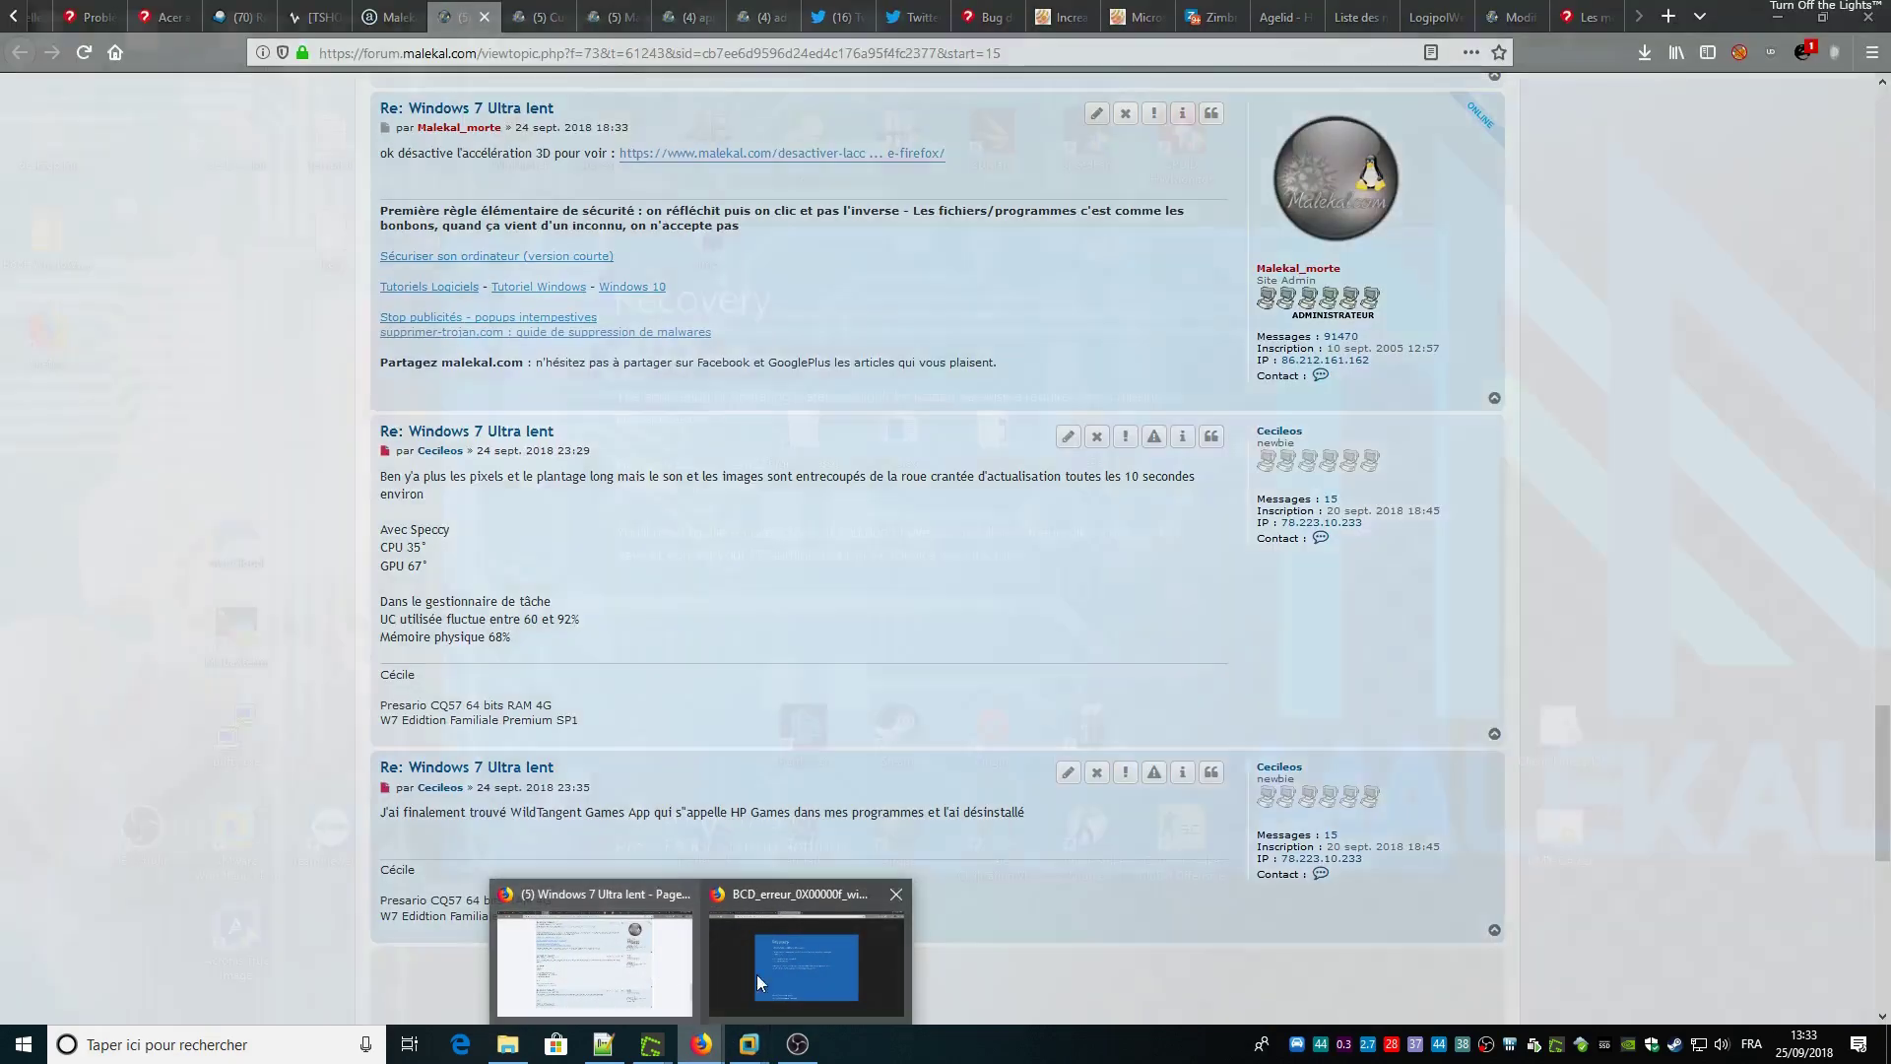
pyautogui.click(809, 975)
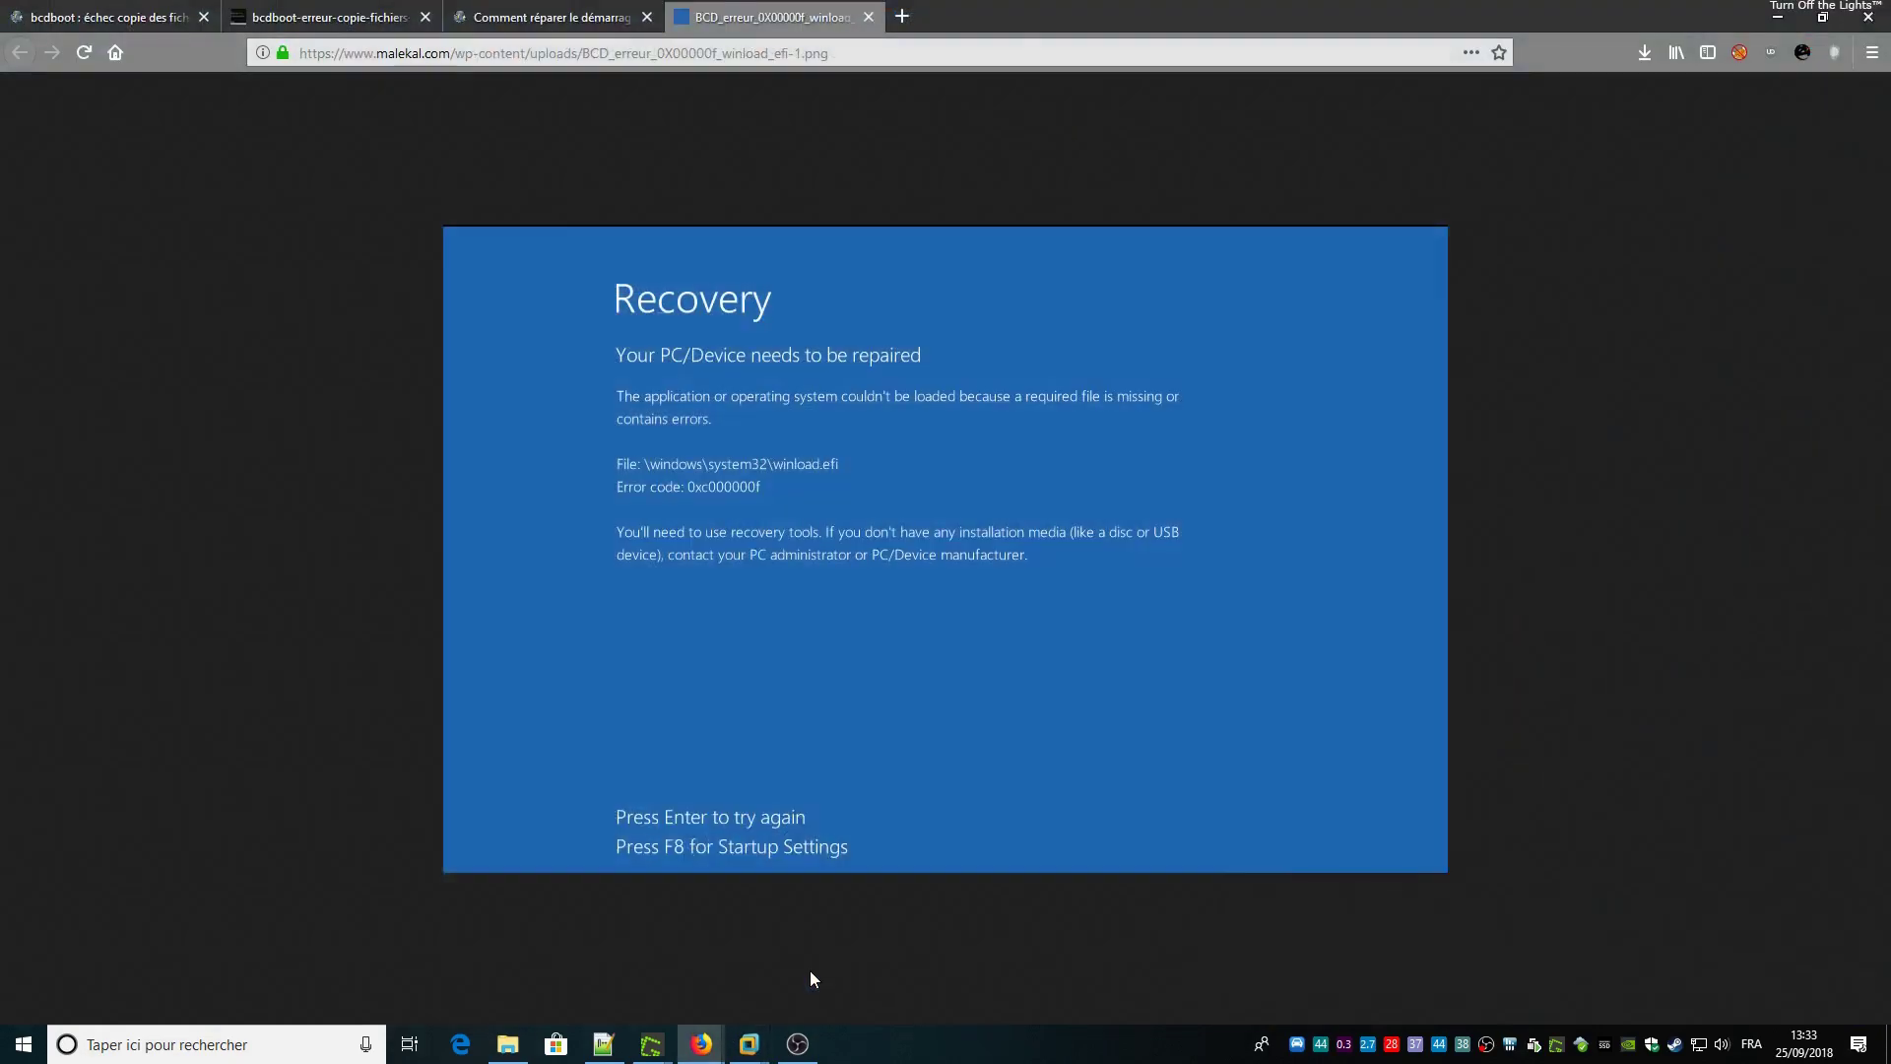
pyautogui.click(110, 14)
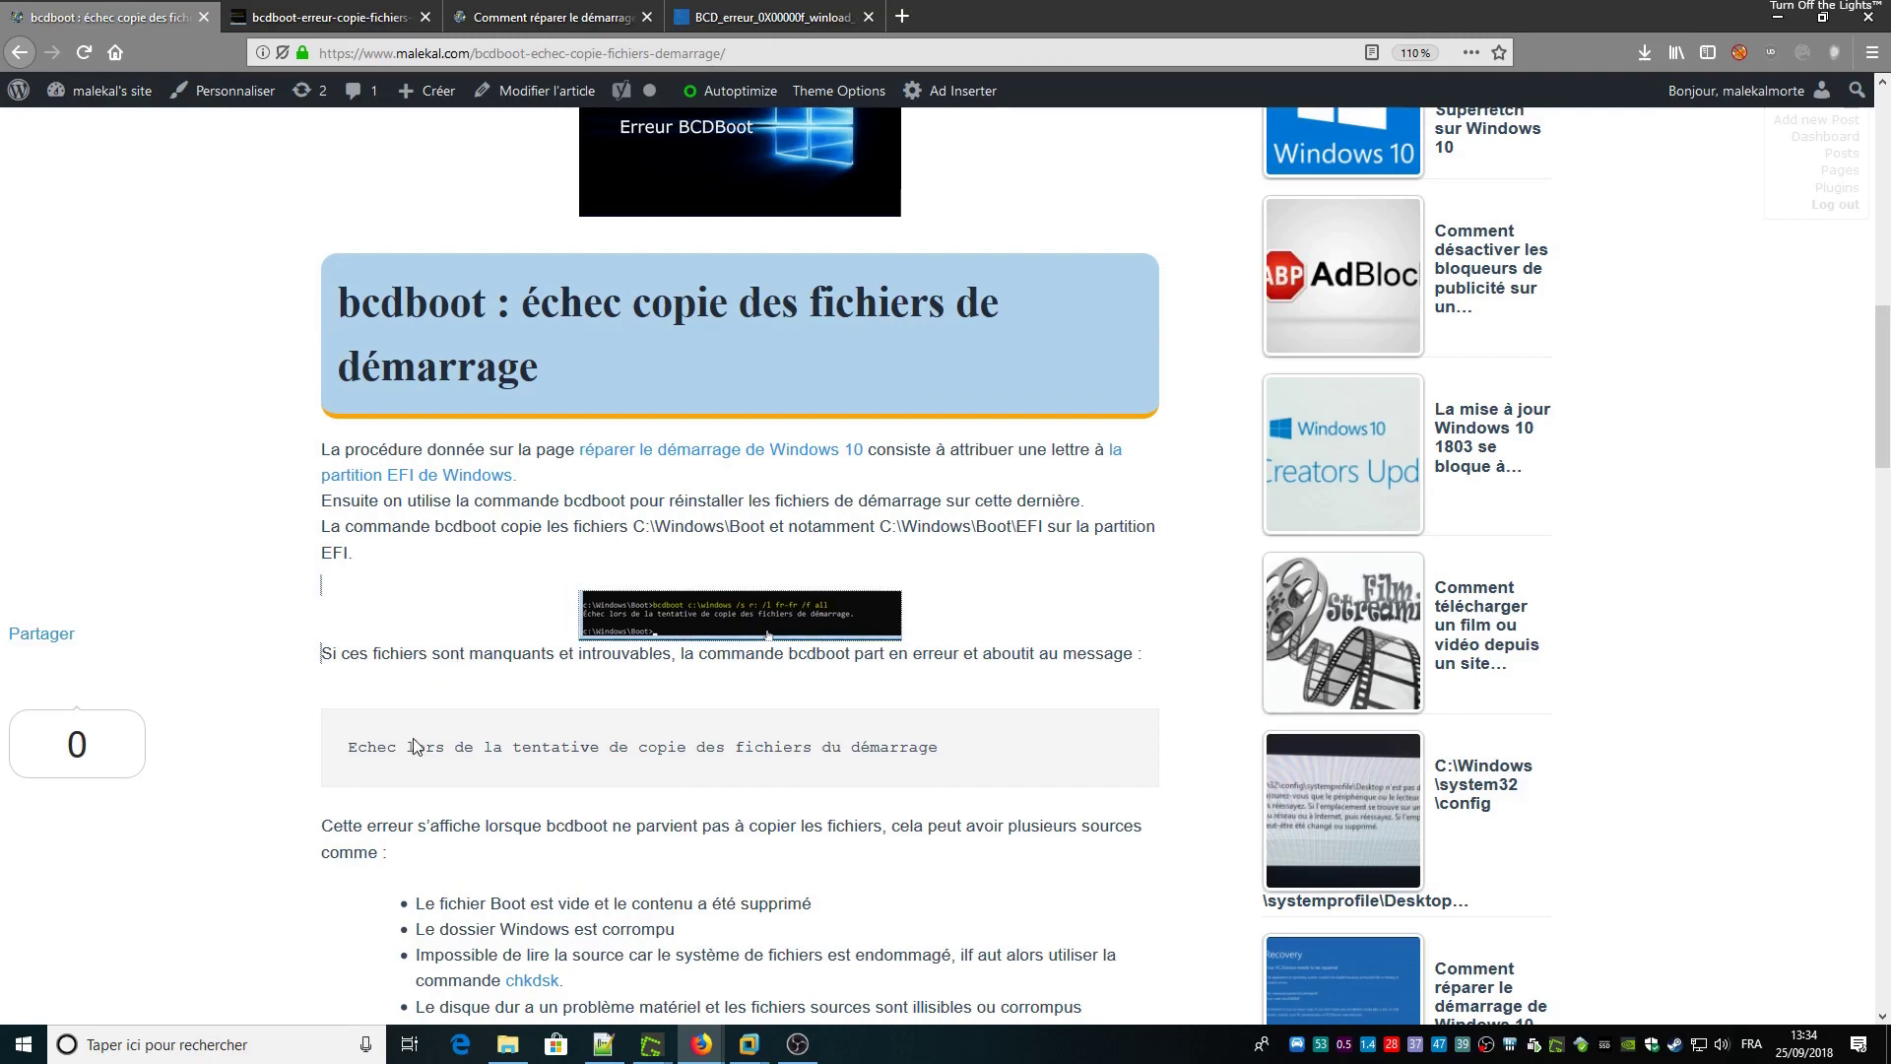
pyautogui.scroll(-6, 414, 747)
pyautogui.scroll(-1, 631, 897)
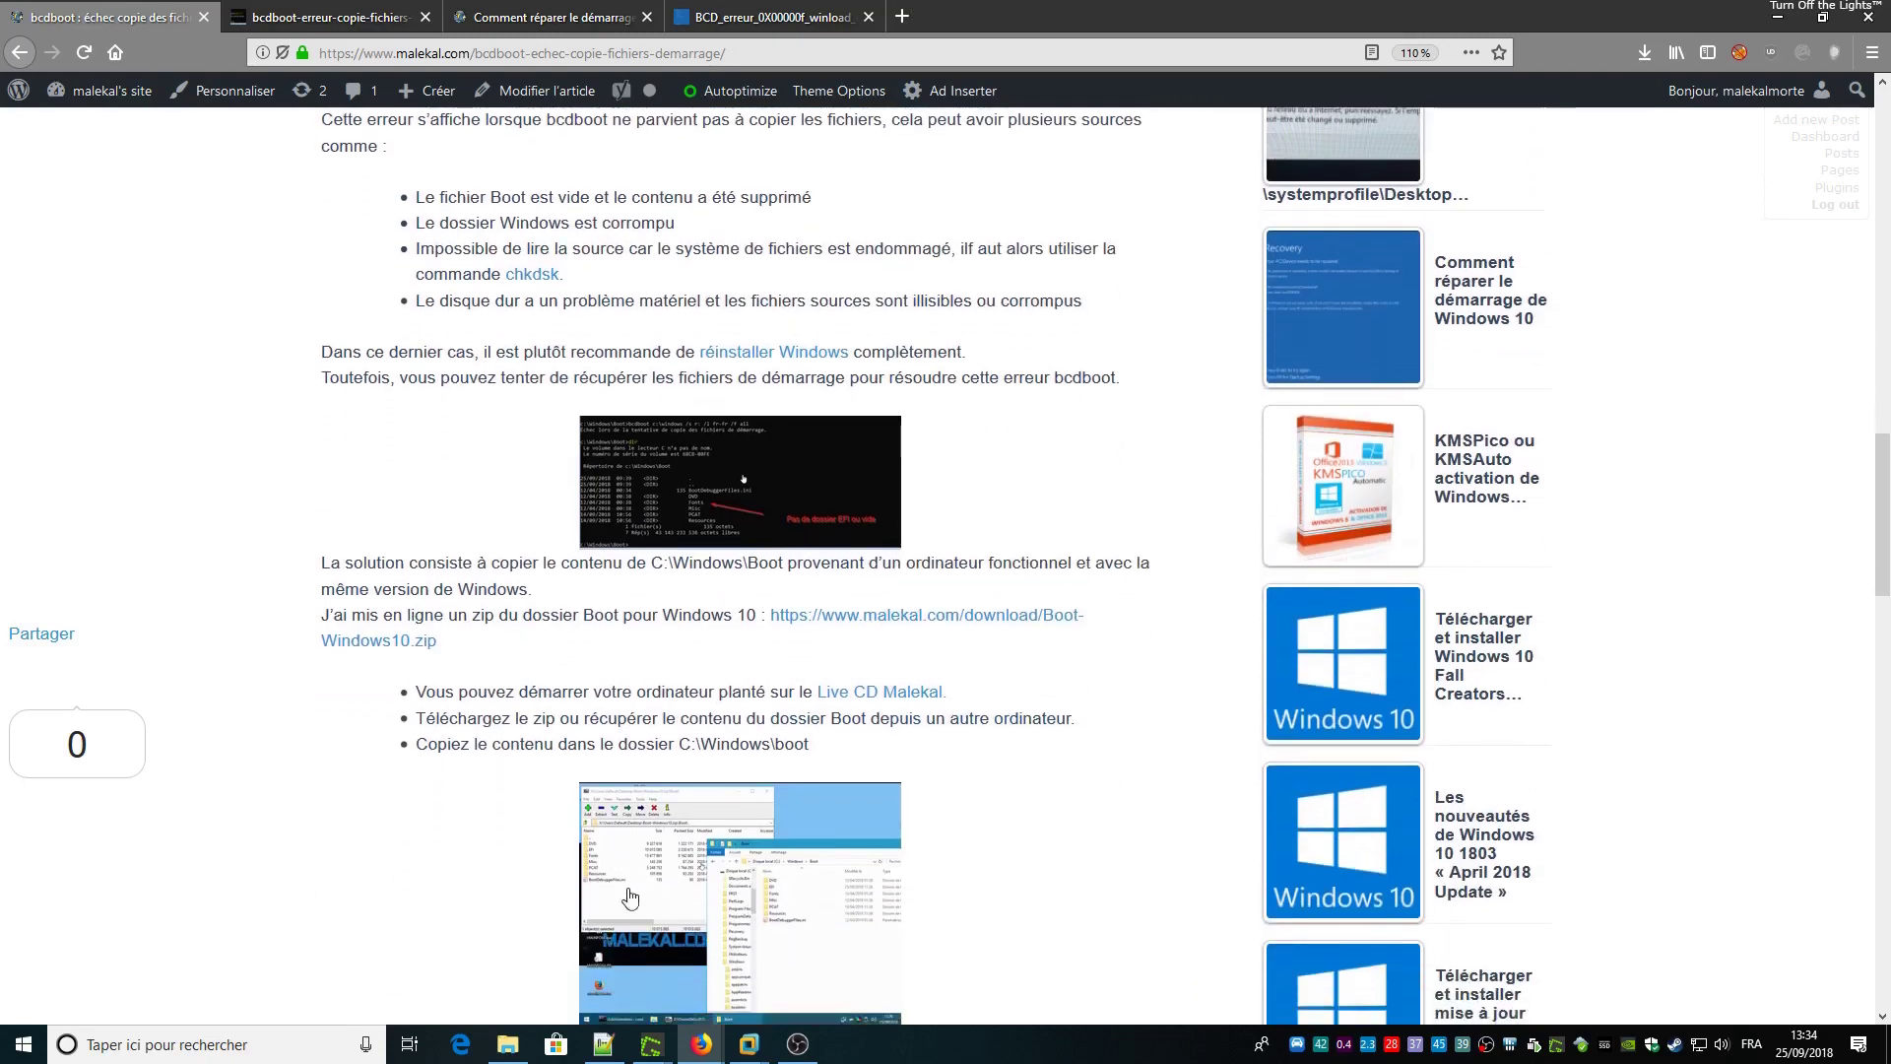
# Step: Switch to the Windows 10 x64 virtual machine in VMware Workstation and display it full screen
pyautogui.moveTo(748, 1044)
pyautogui.click(823, 916)
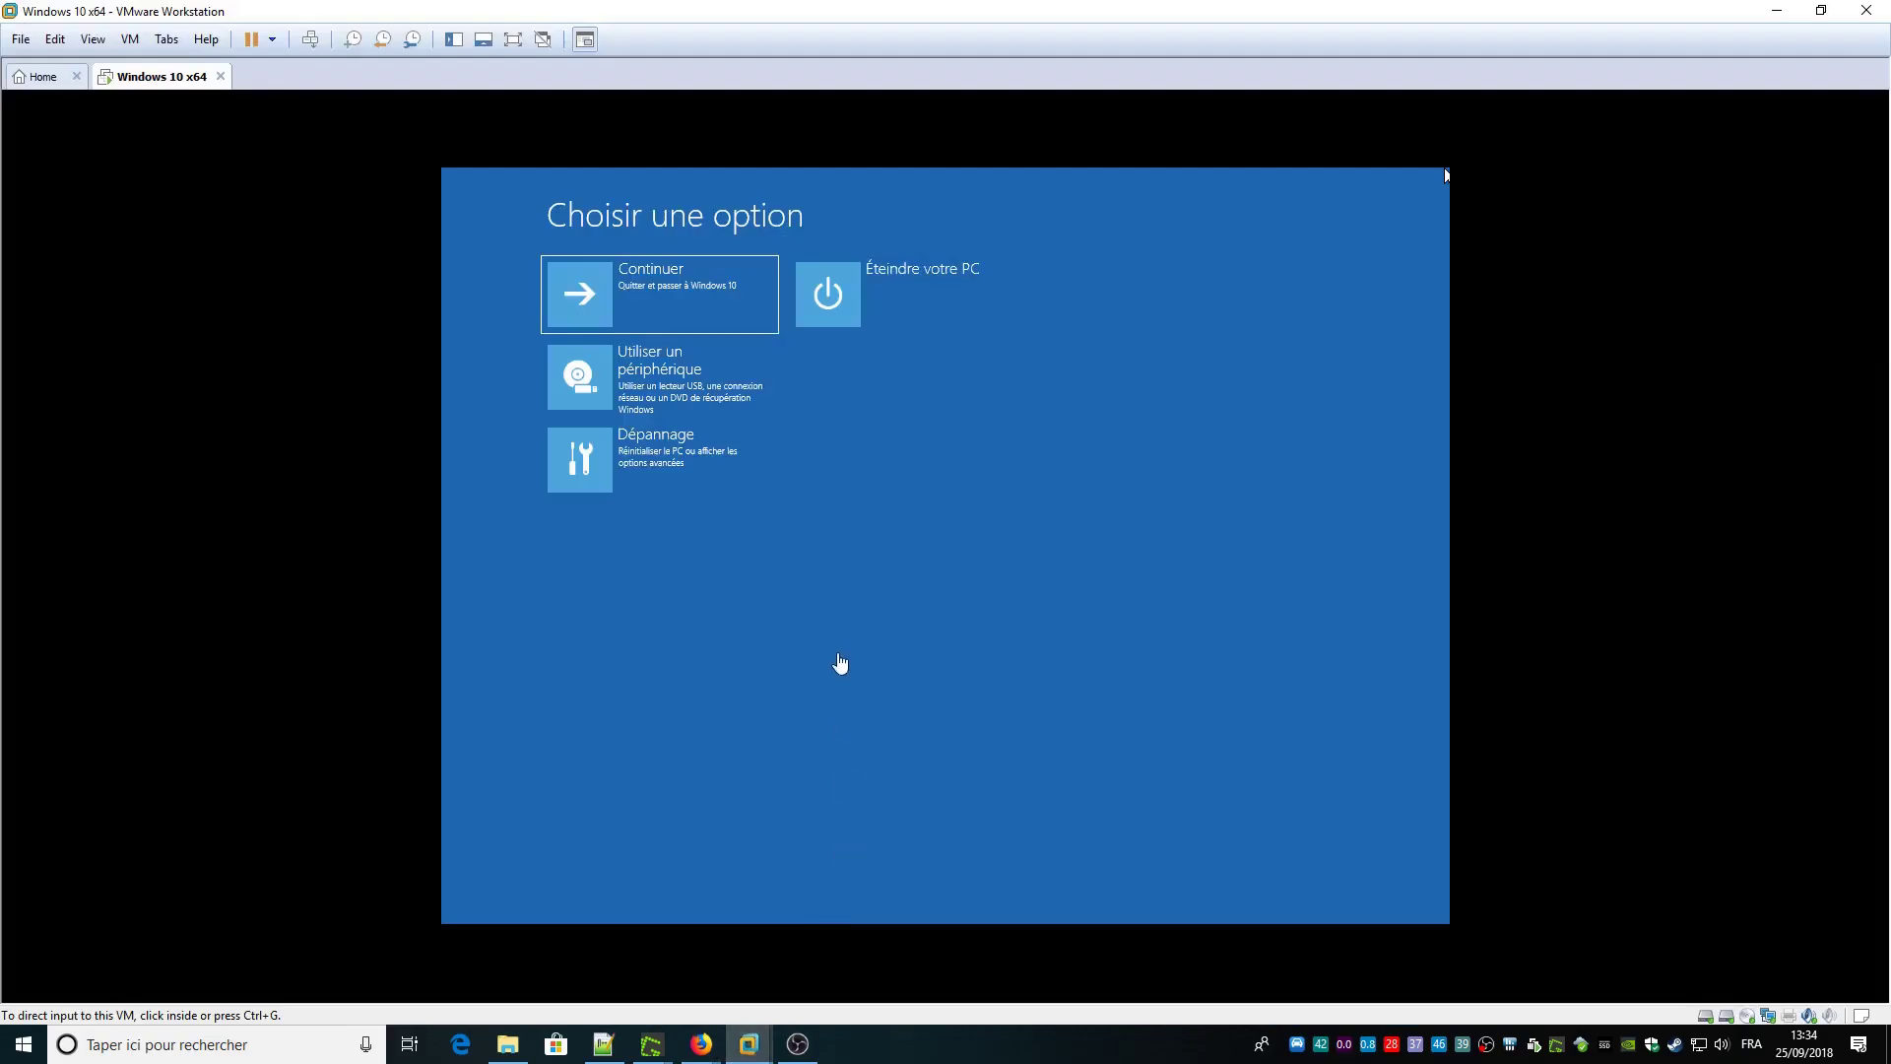
pyautogui.click(863, 489)
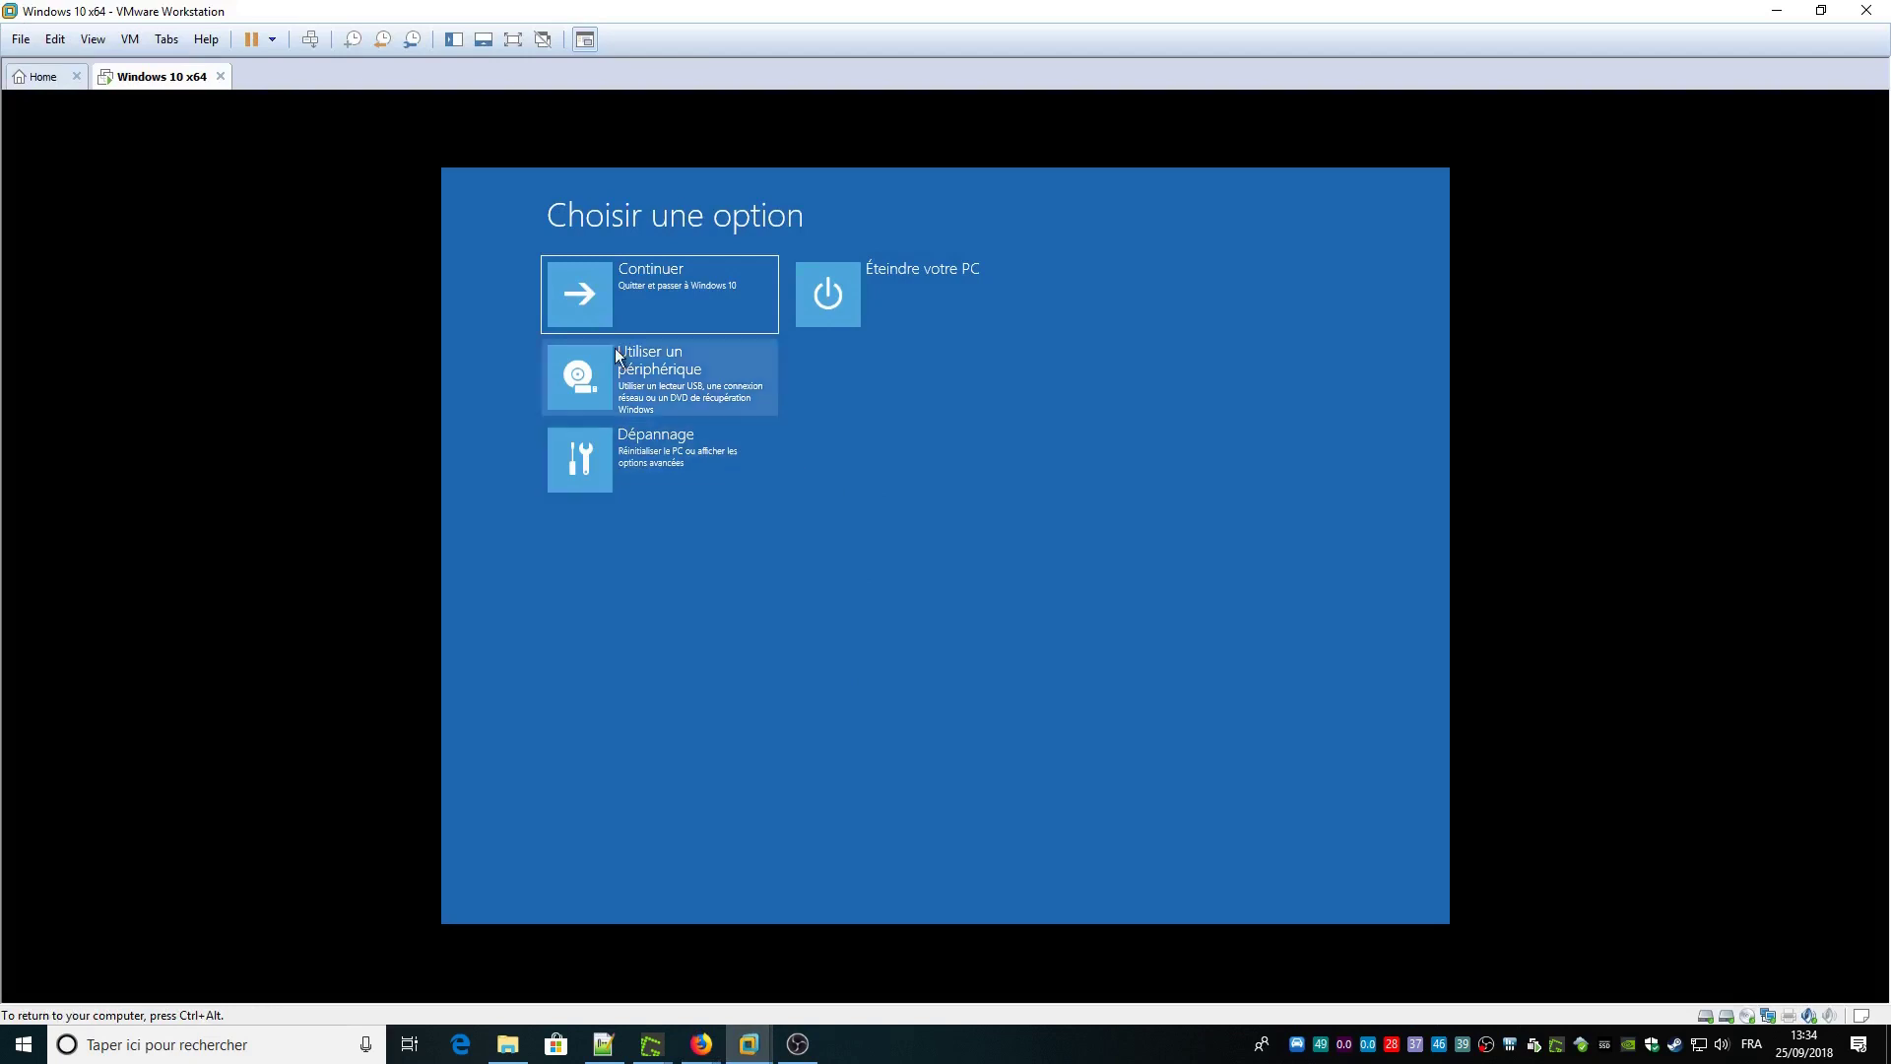
pyautogui.hotkey('ctrl', 'alt')
pyautogui.click(513, 39)
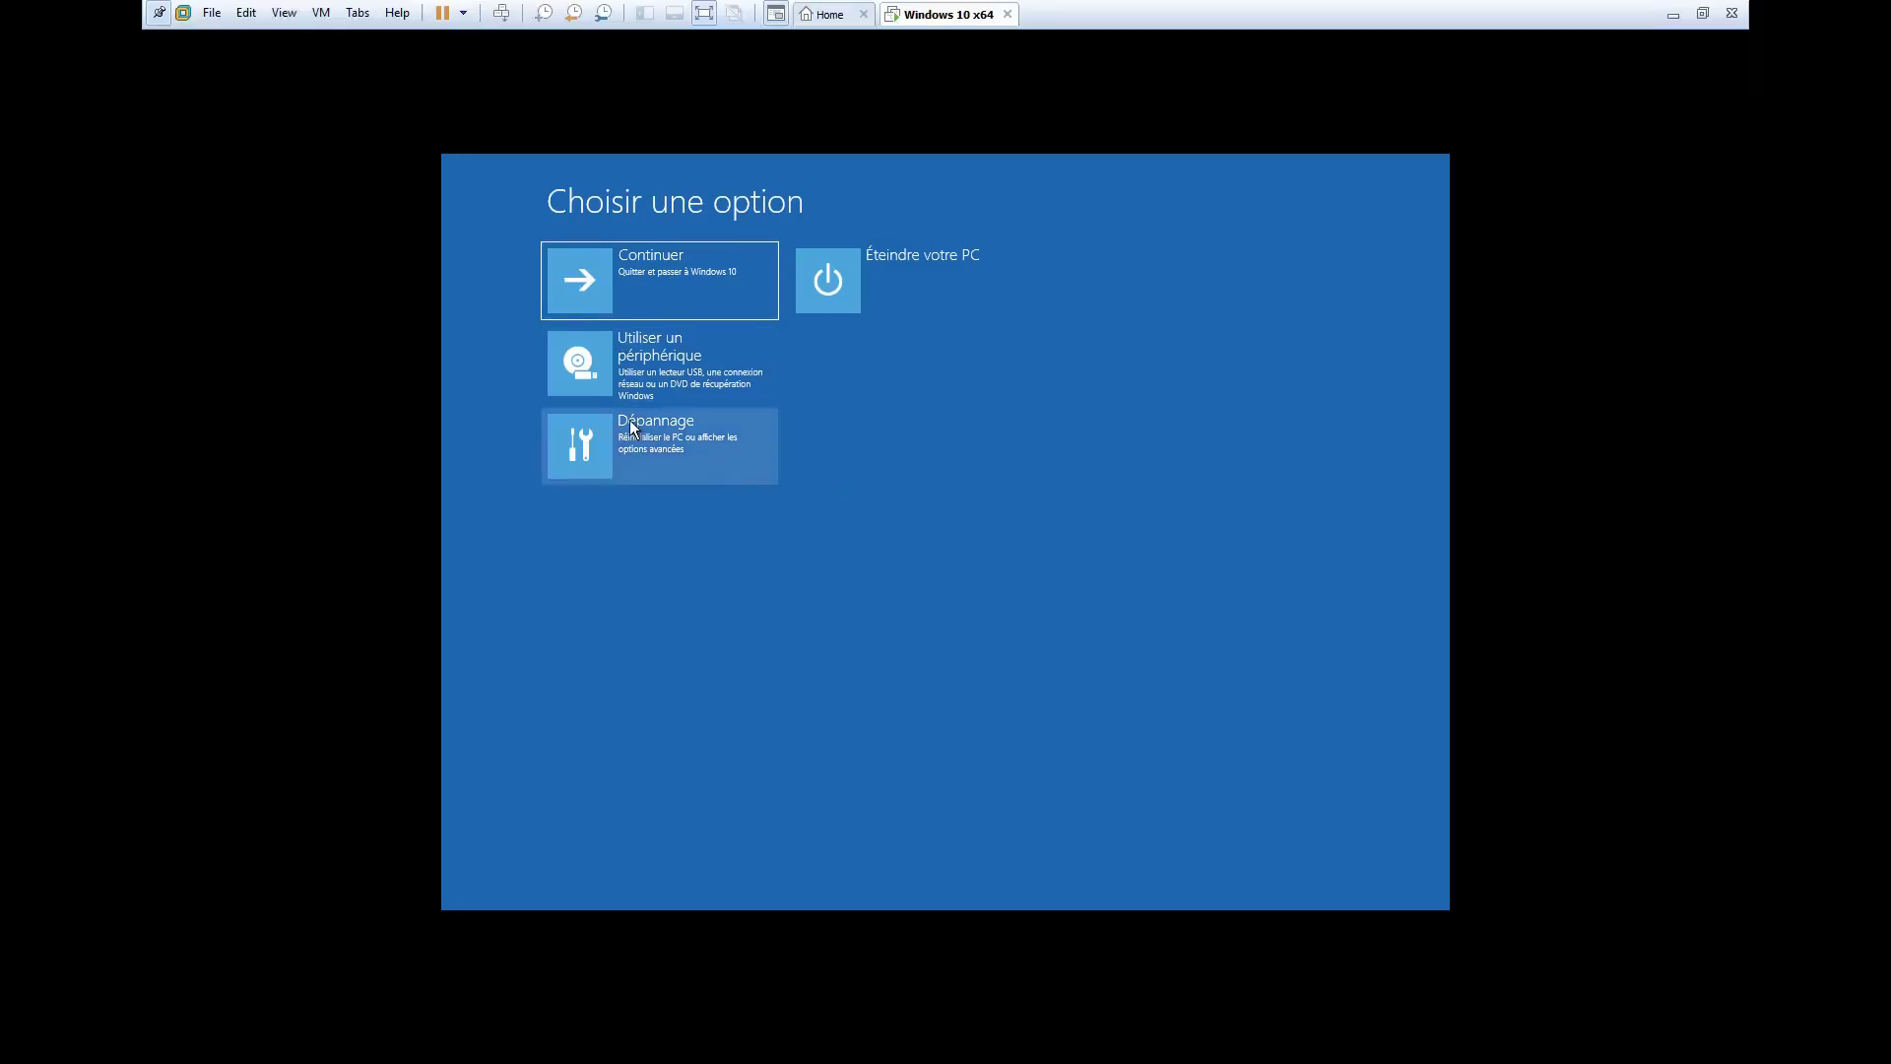
# Step: Open the recovery environment's command prompt from the advanced troubleshooting options and run bcdboot c:\windows
pyautogui.click(667, 426)
pyautogui.click(679, 369)
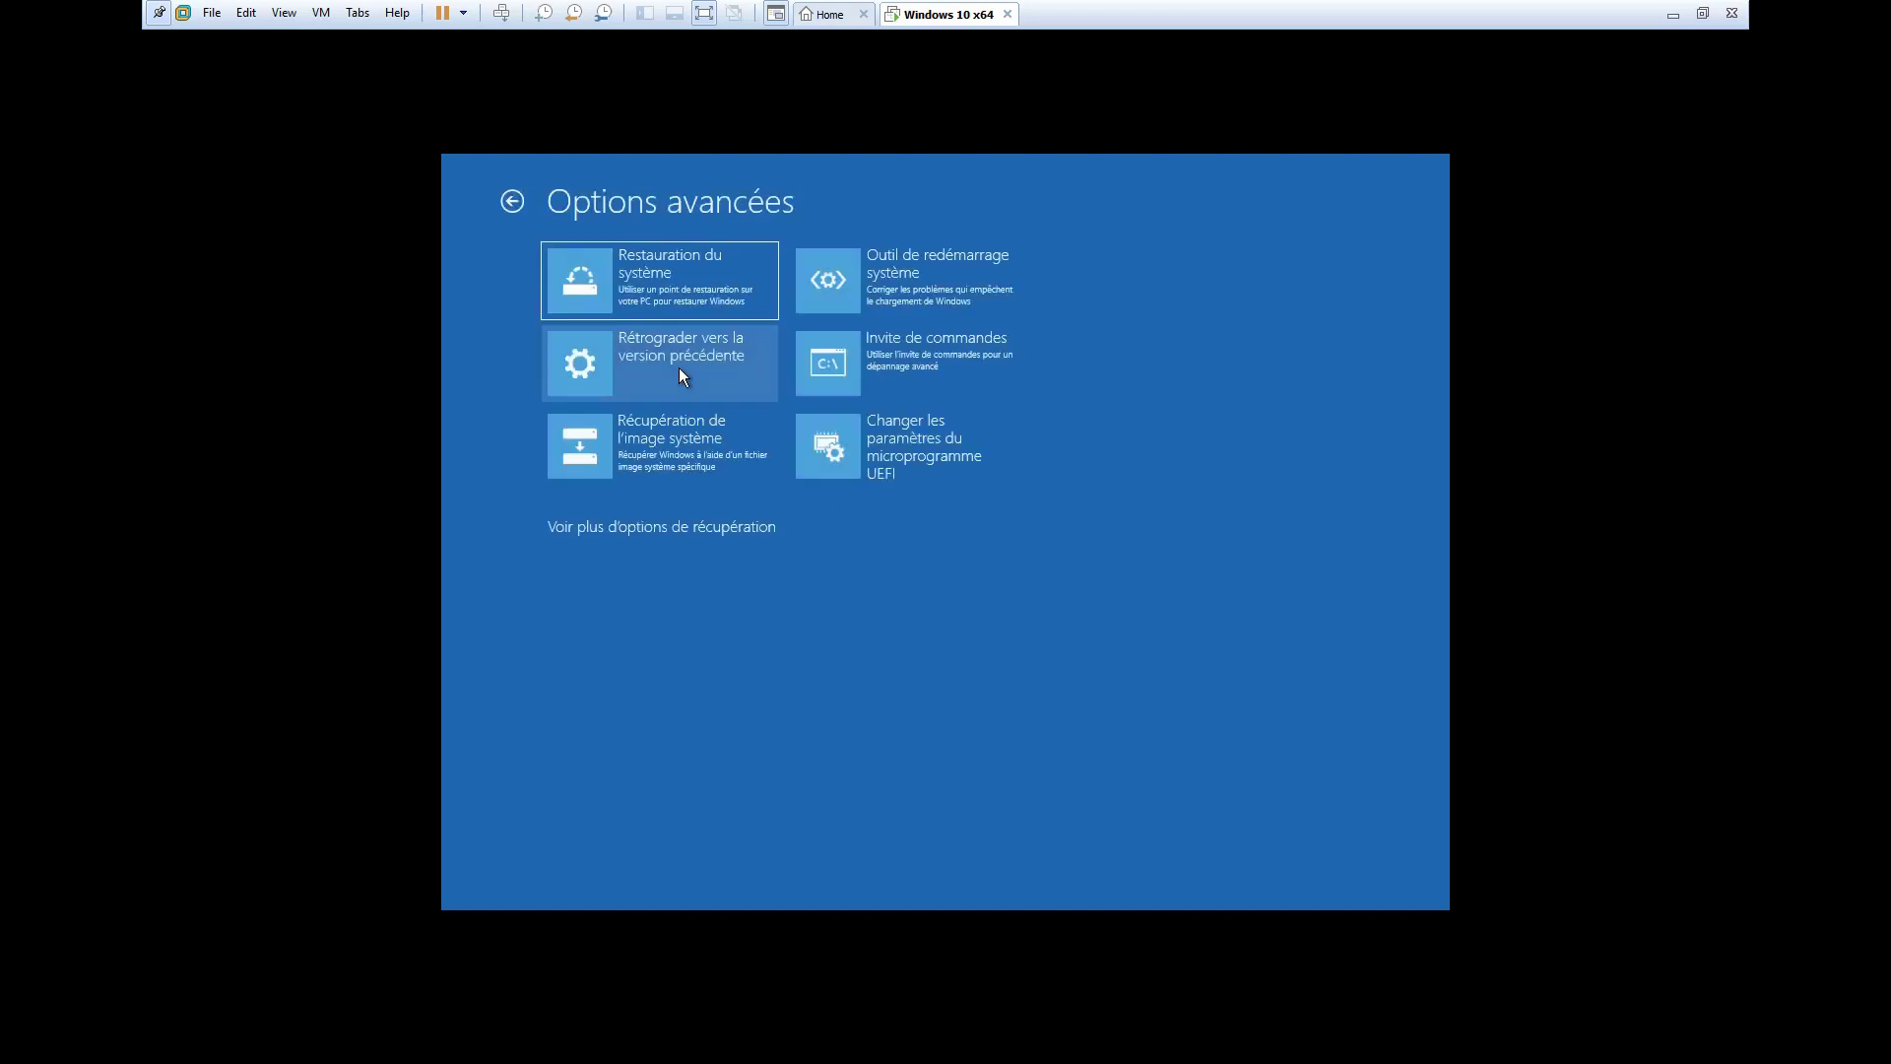
pyautogui.click(857, 358)
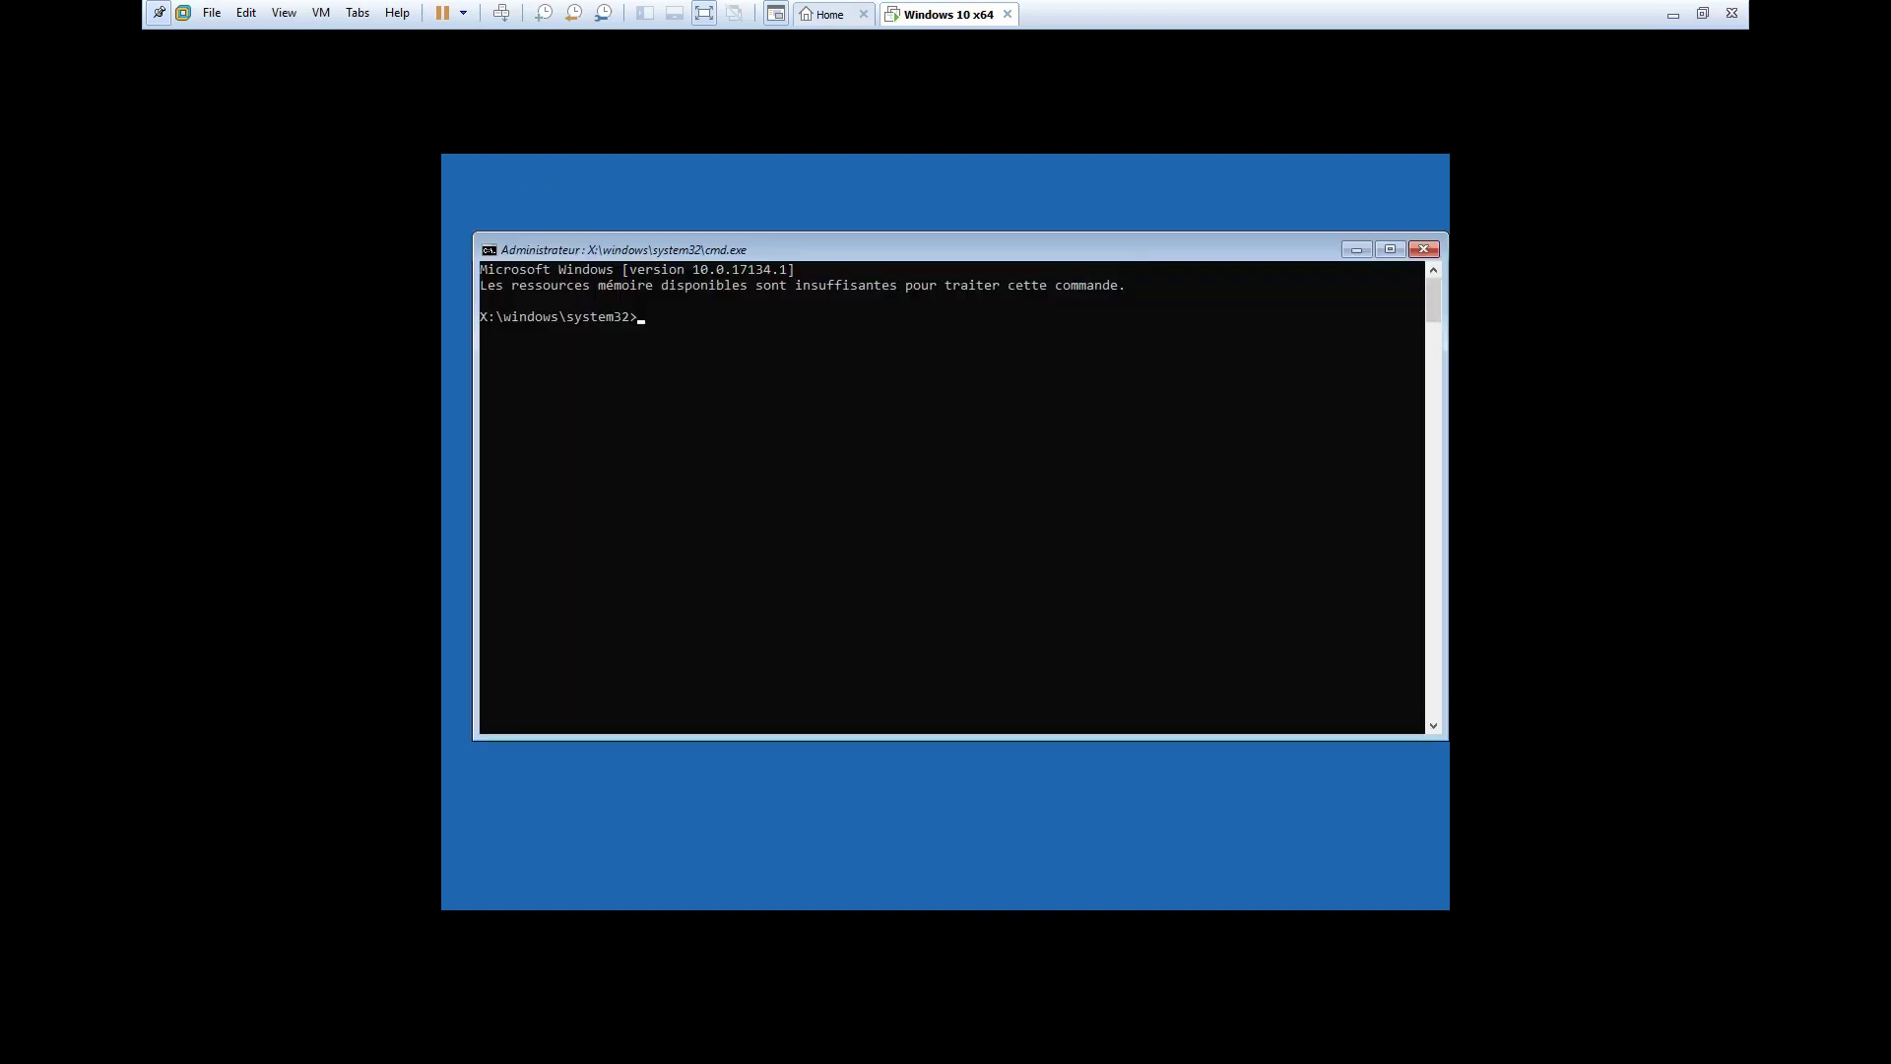
pyautogui.write('bcdboot c:\\windows')
pyautogui.press('Return')
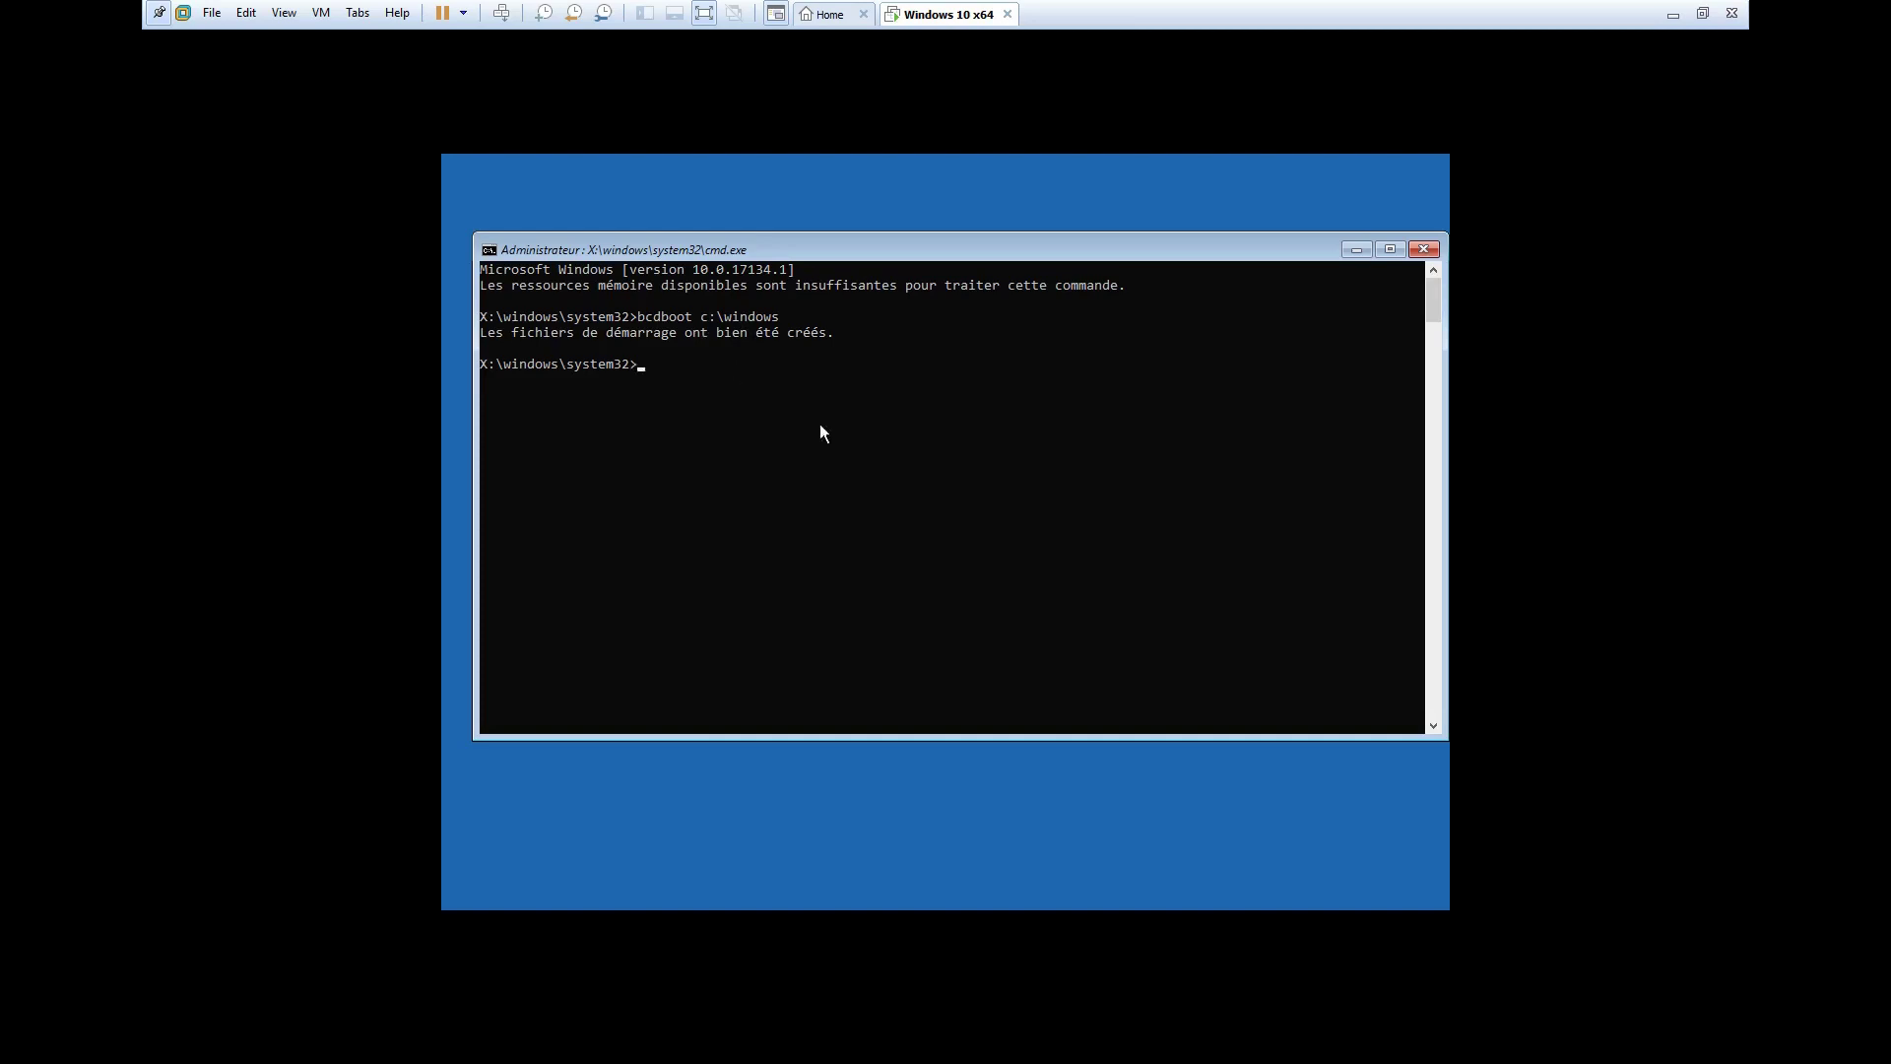
# Step: Change the command prompt's working directory to C:\Windows\Boot\EFI
pyautogui.write('c:')
pyautogui.press('Return')
pyautogui.write('cd windows\\boot')
pyautogui.press('Return')
pyautogui.write('cd efi')
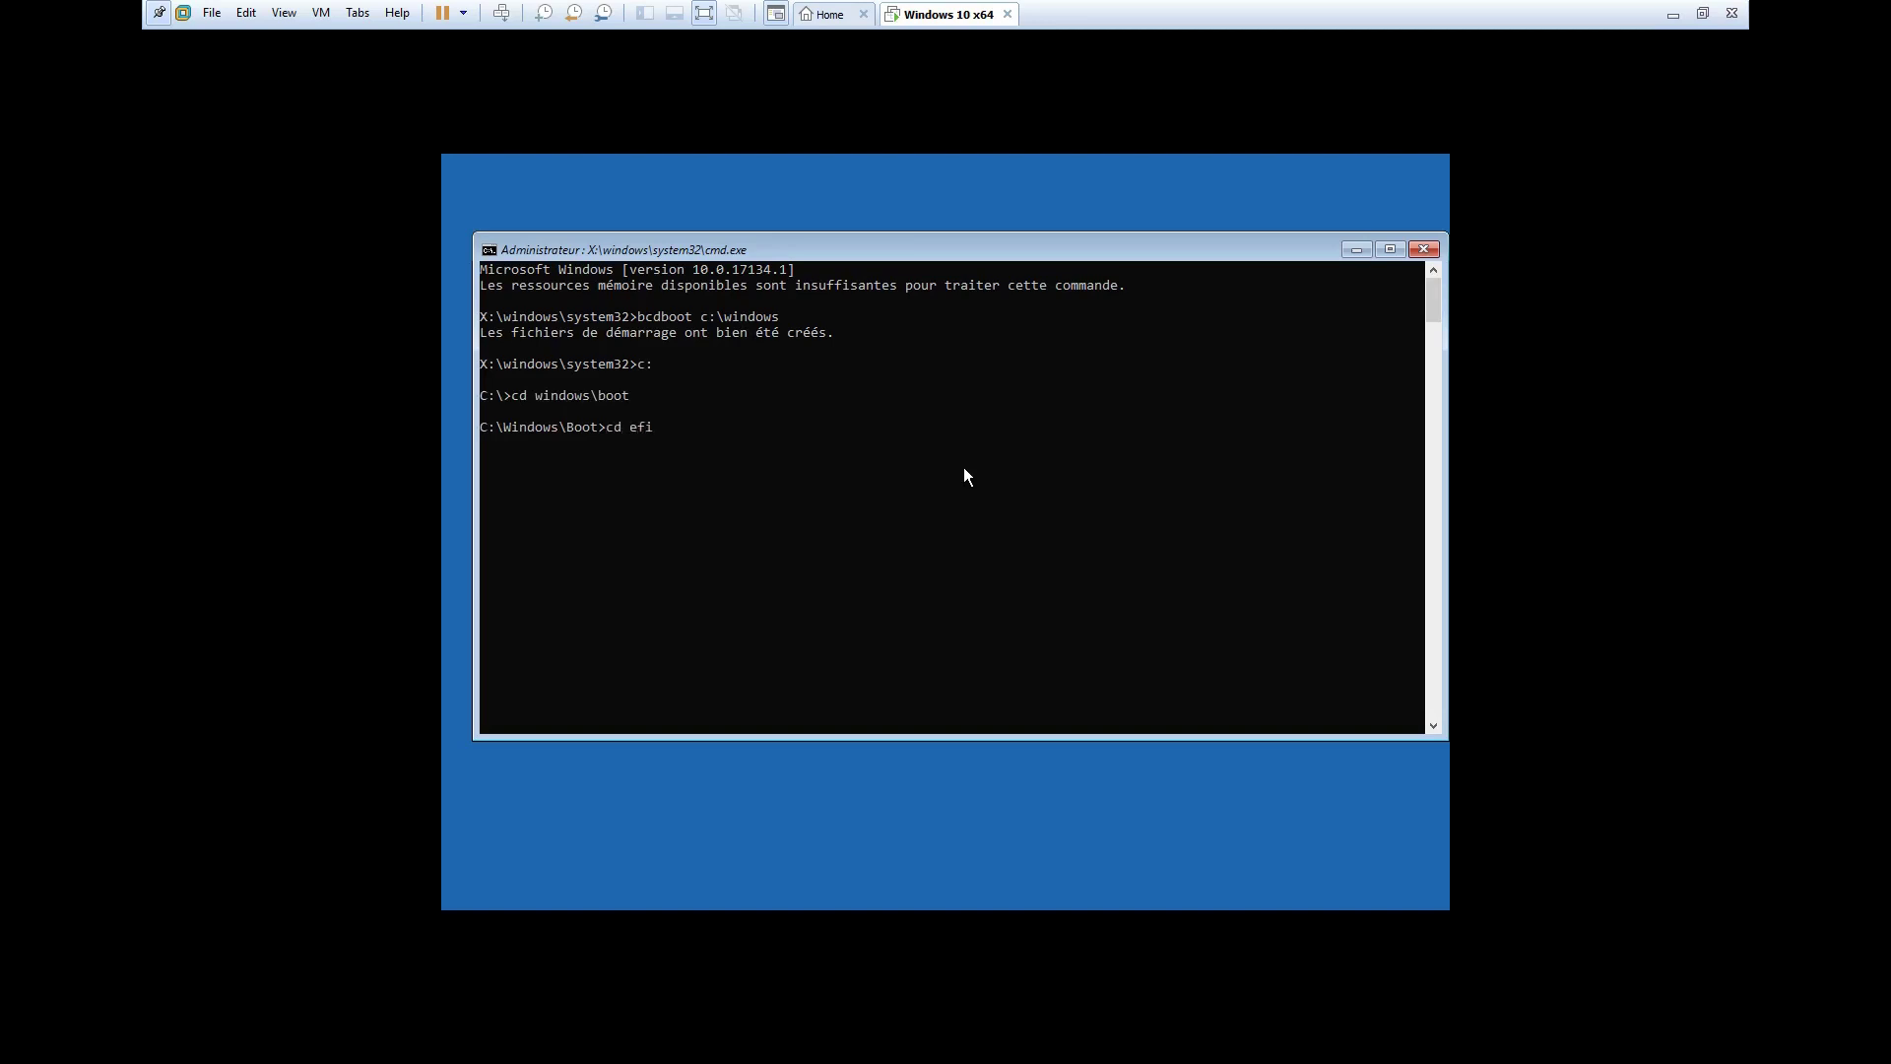
pyautogui.press('Return')
# Step: Try to remove everything inside the EFI folder with rmdir /S and rmdir /S *, confirming the deletion
pyautogui.write('rmdir /S')
pyautogui.press('Return')
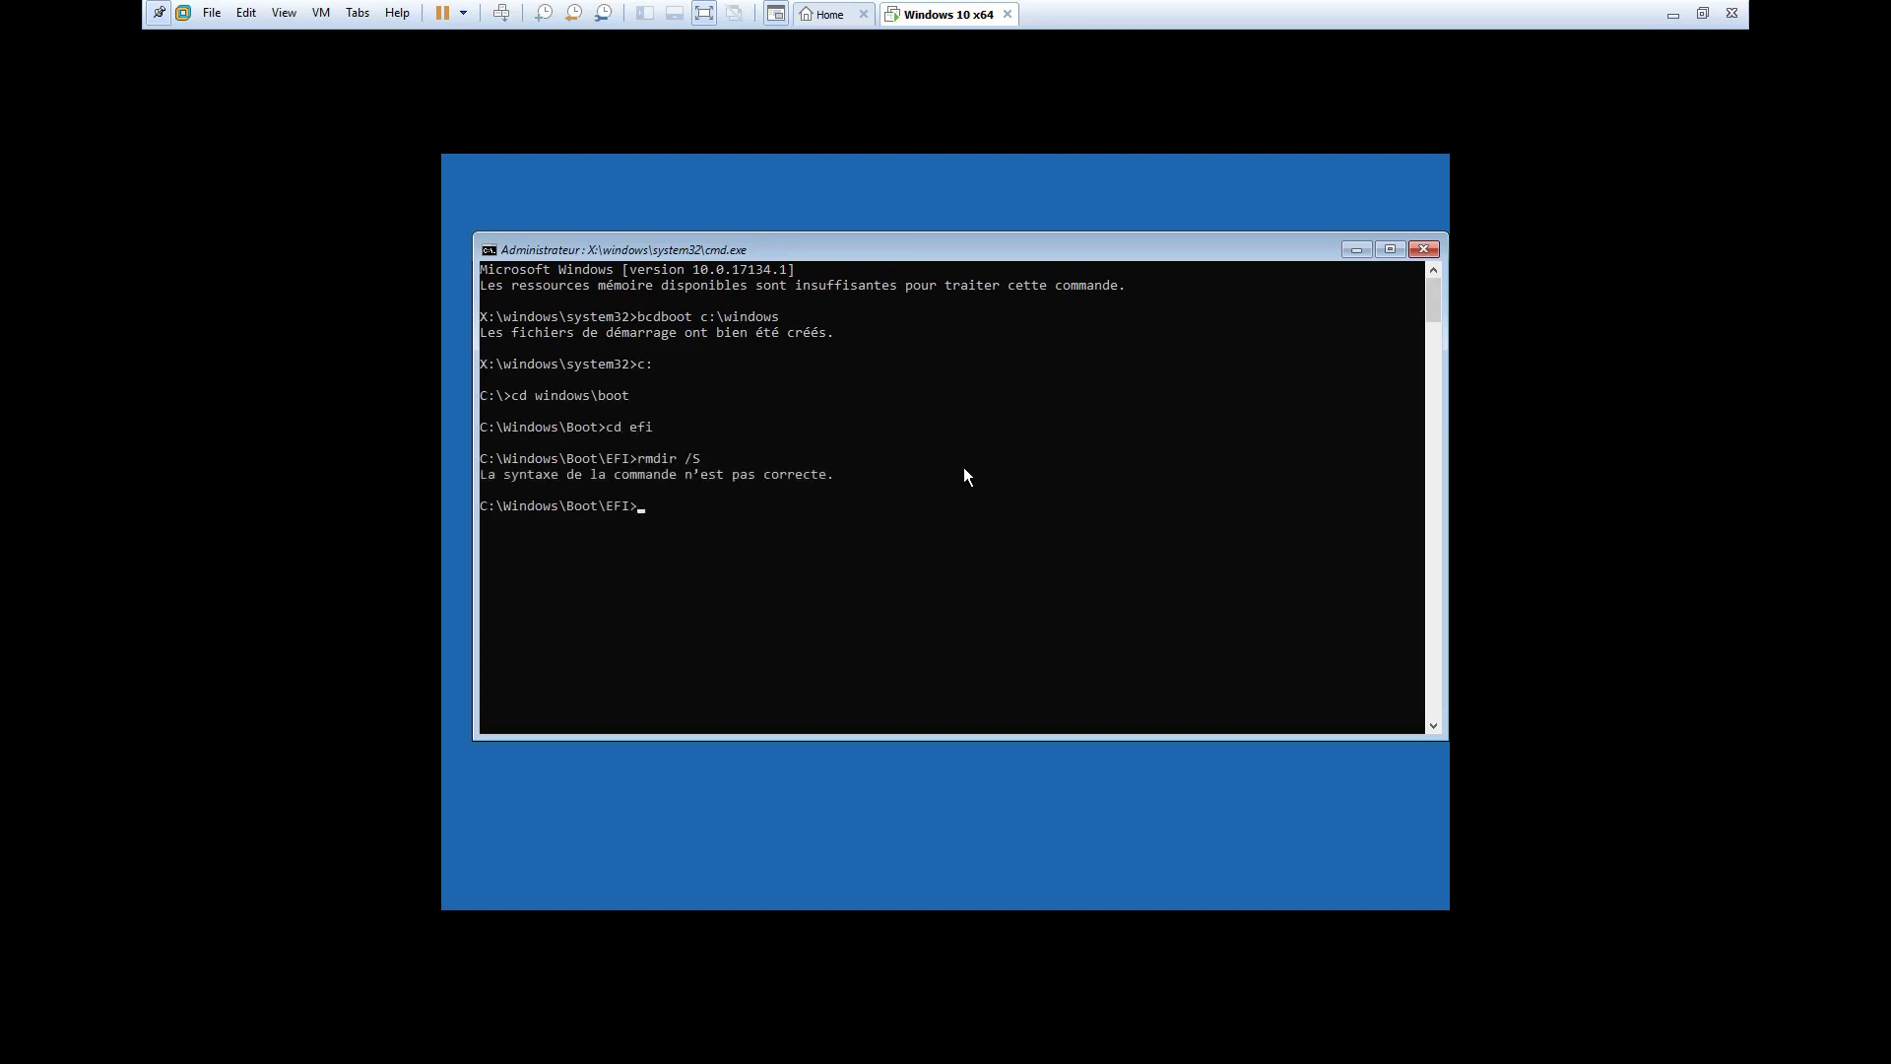
pyautogui.press('Up')
pyautogui.write('*')
pyautogui.press('Return')
pyautogui.write('o')
pyautogui.press('Return')
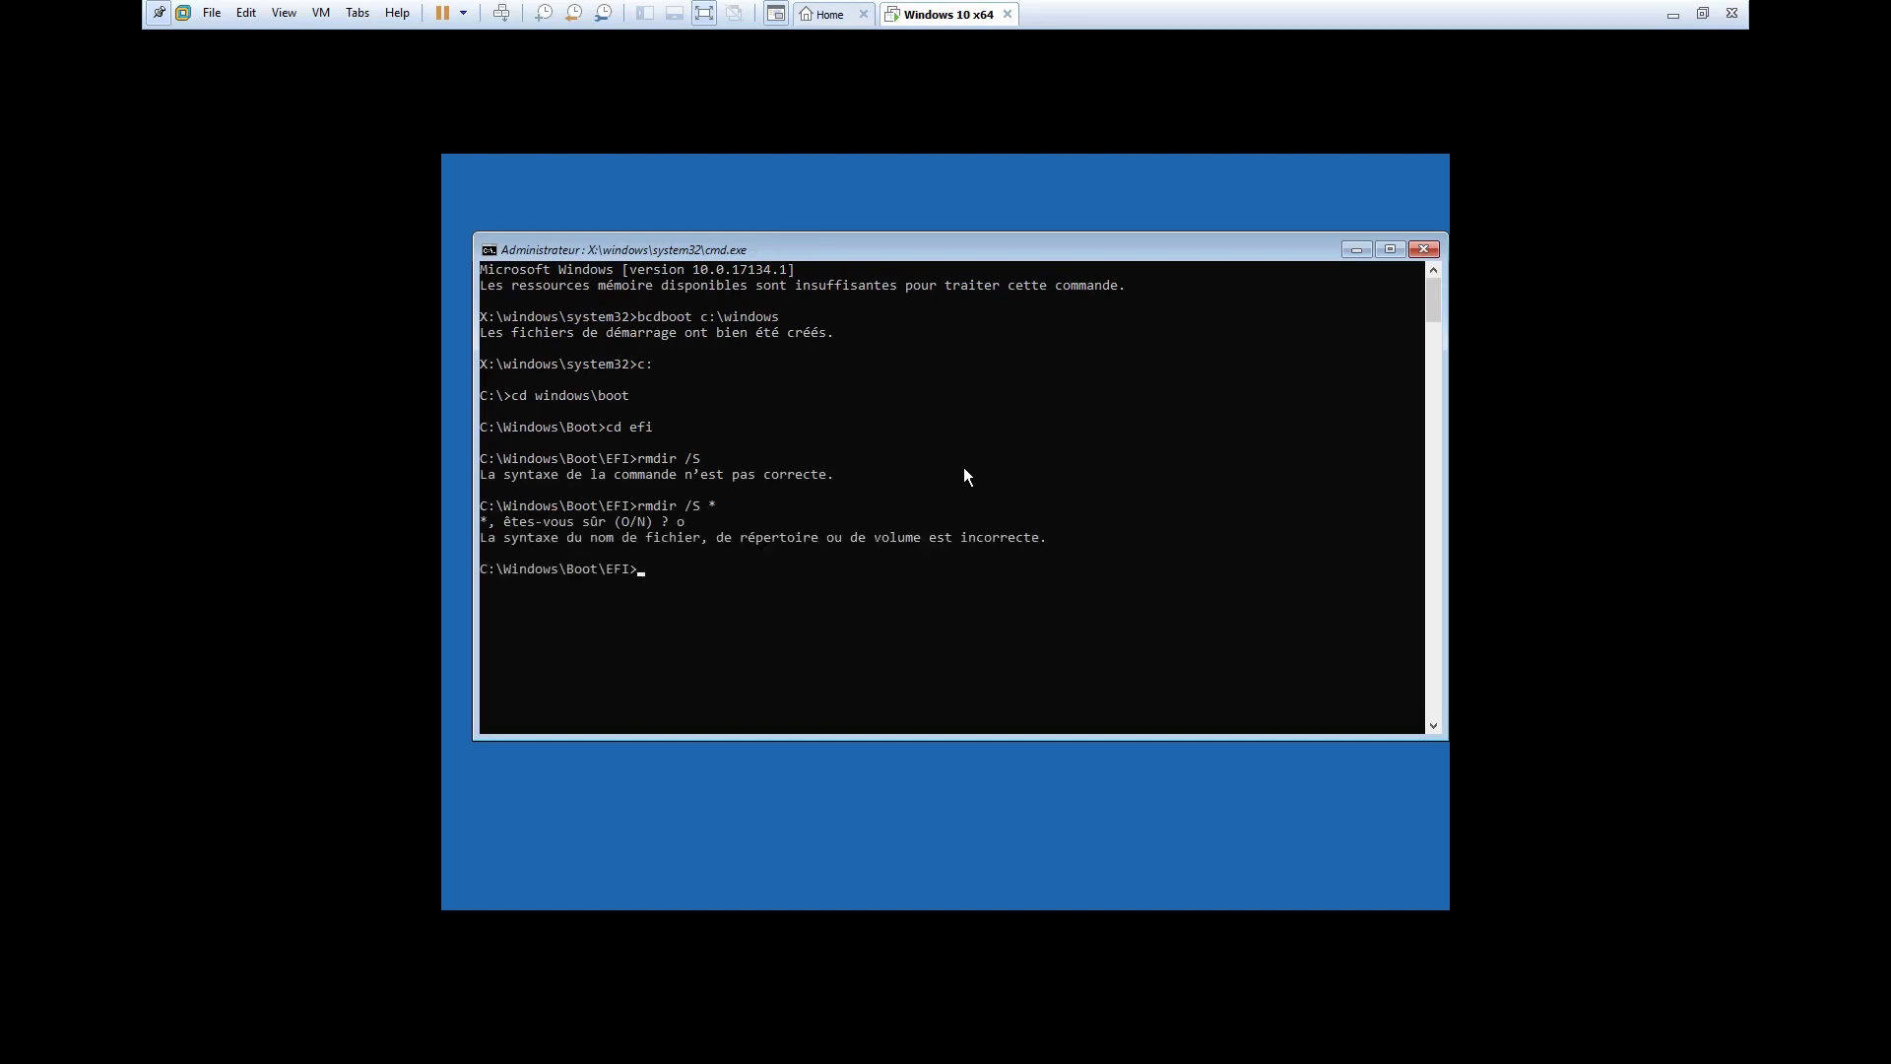
# Step: Go up to C:\Windows\Boot, delete the EFI folder with rmdir /S EFI, and list the remaining contents
pyautogui.write('o')
pyautogui.press('BackSpace')
pyautogui.write('rmdir /S EFI')
pyautogui.press('Return')
pyautogui.write('o')
pyautogui.press('Return')
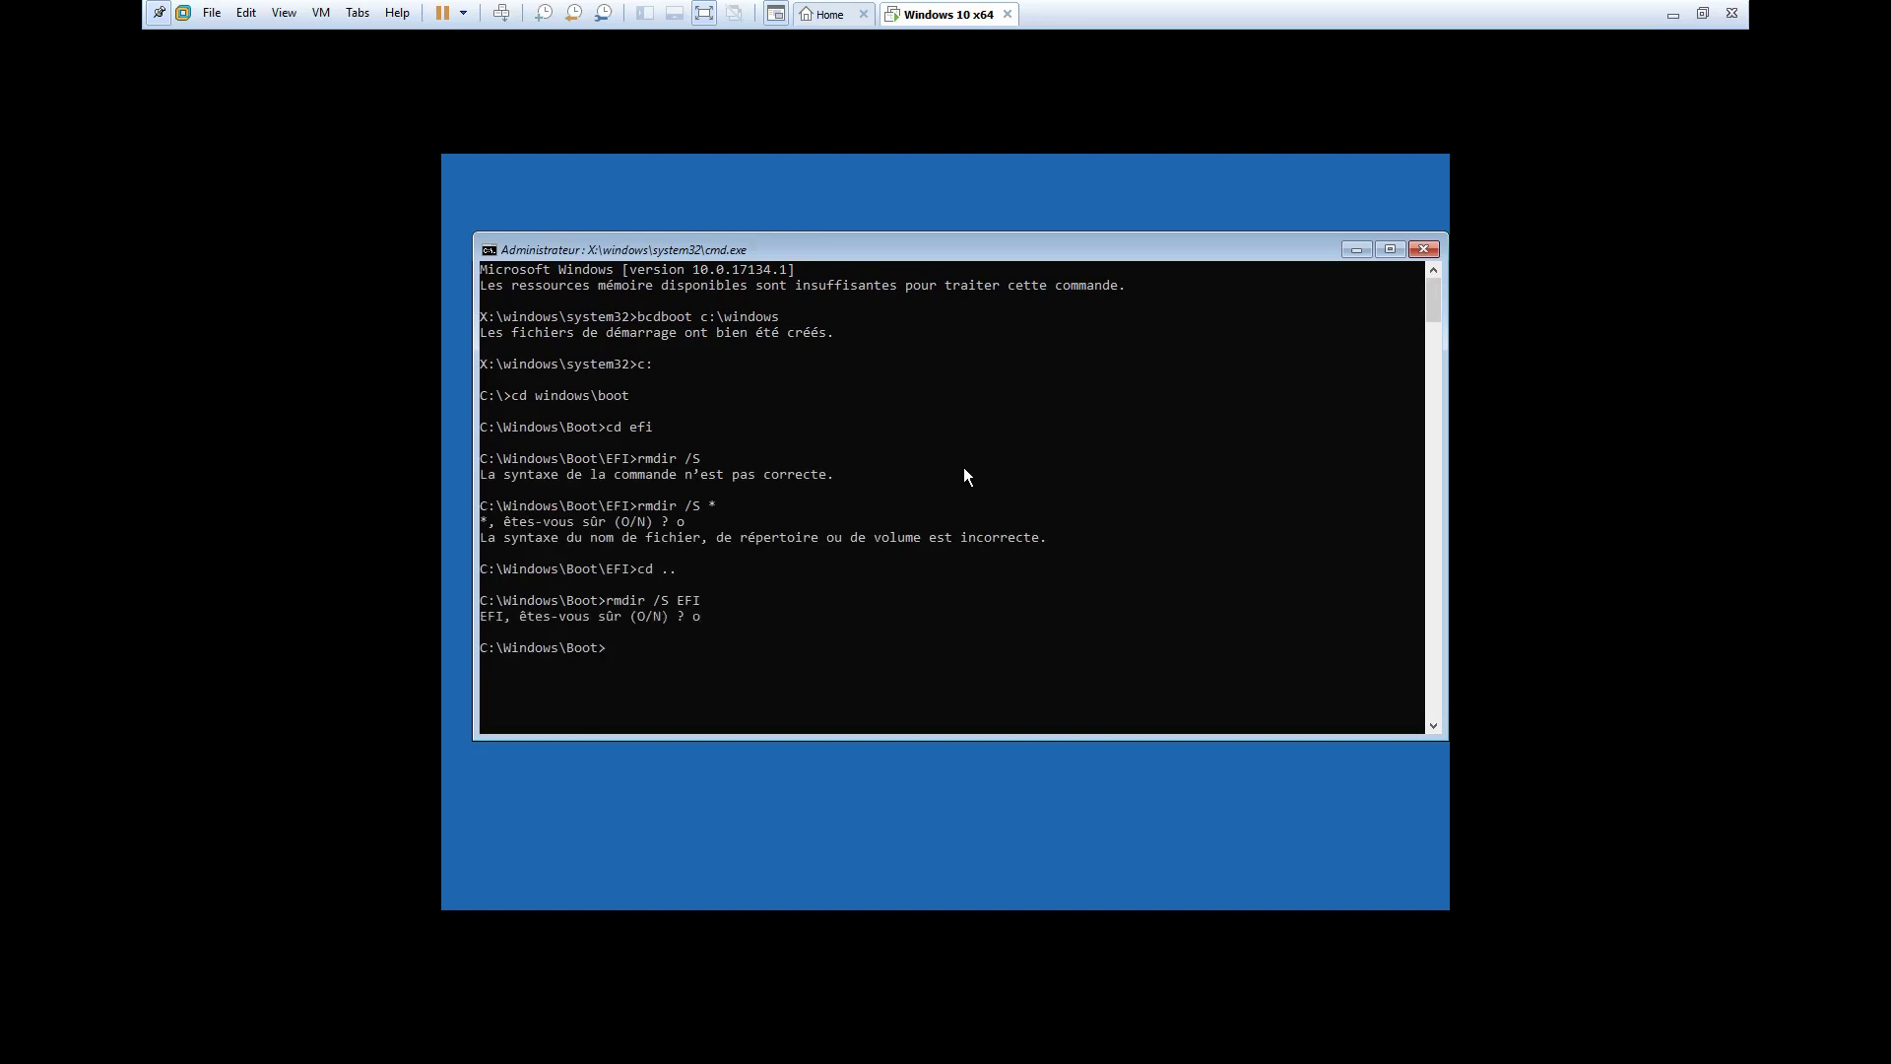
pyautogui.write('dir')
pyautogui.press('Return')
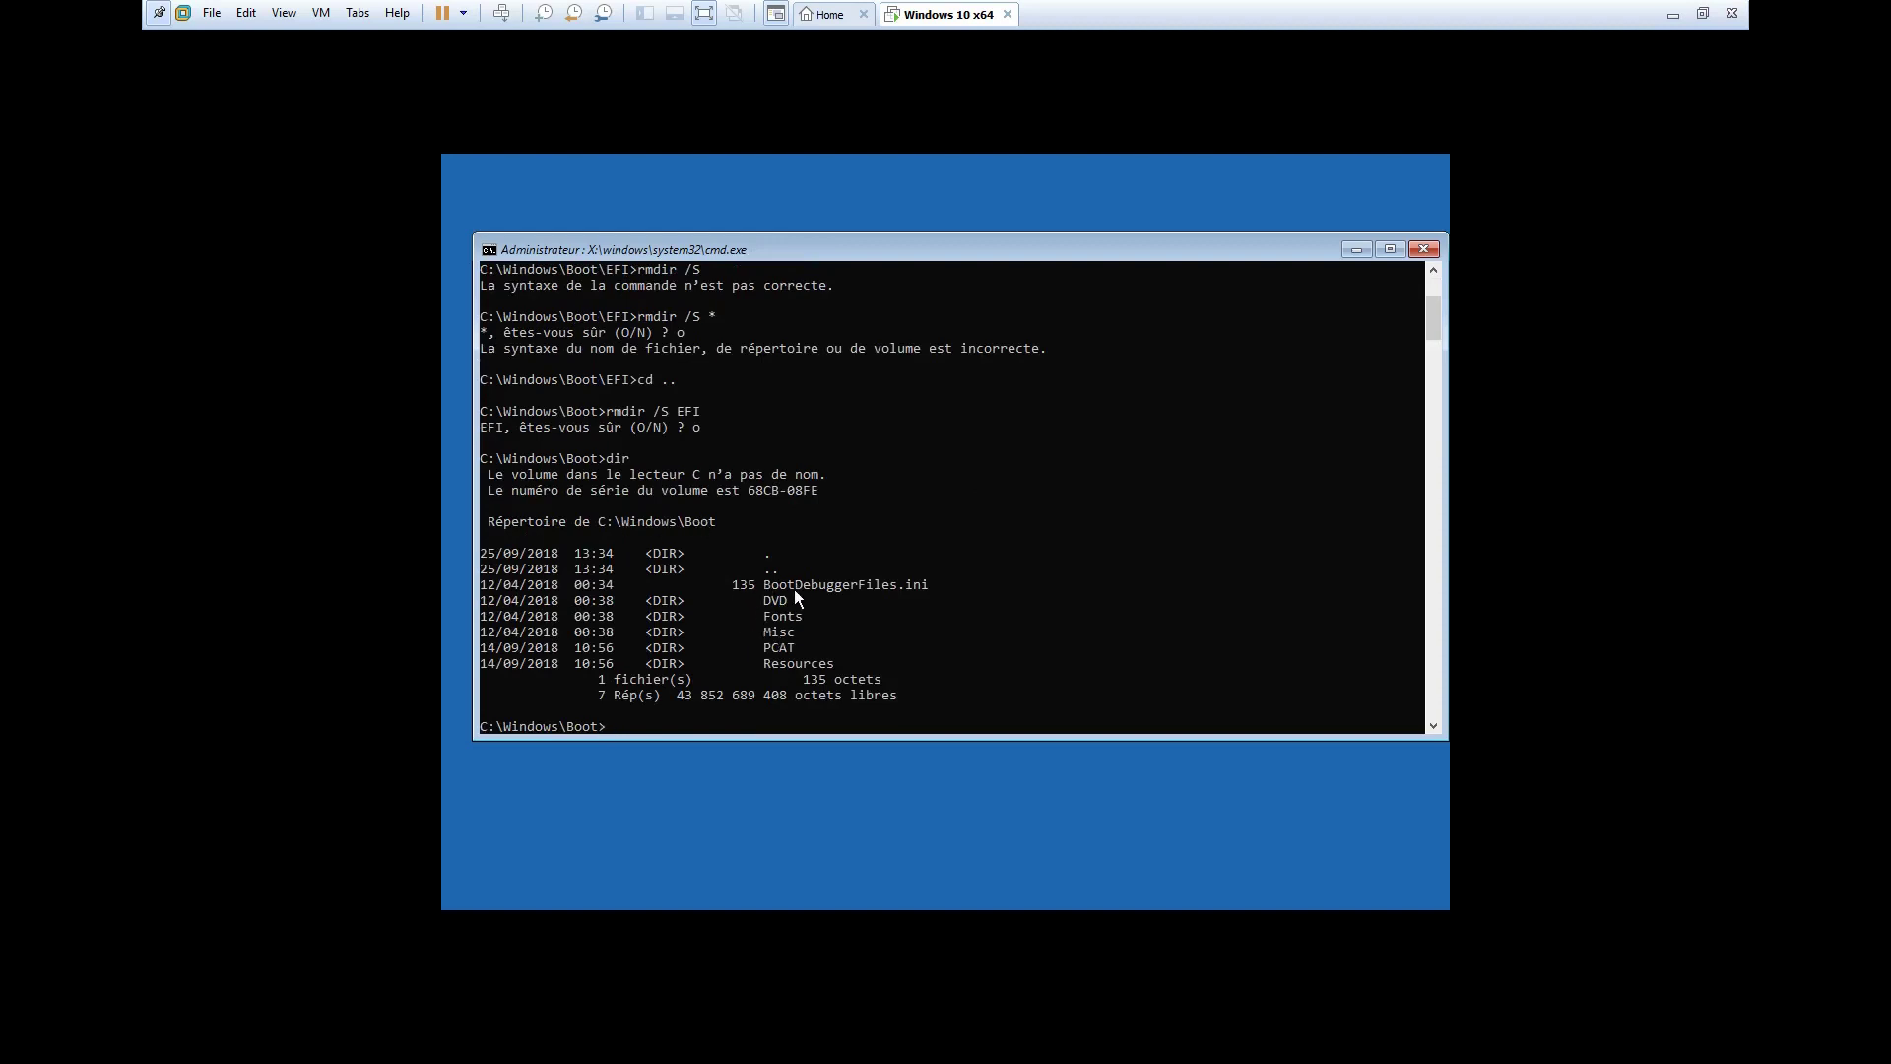
# Step: Run bcdboot c:\windows again from the C:\Windows\Boot prompt with the EFI folder deleted
pyautogui.write('rmdir /S')
pyautogui.press('Escape')
pyautogui.write('cd windows\\boot')
pyautogui.press('Return')
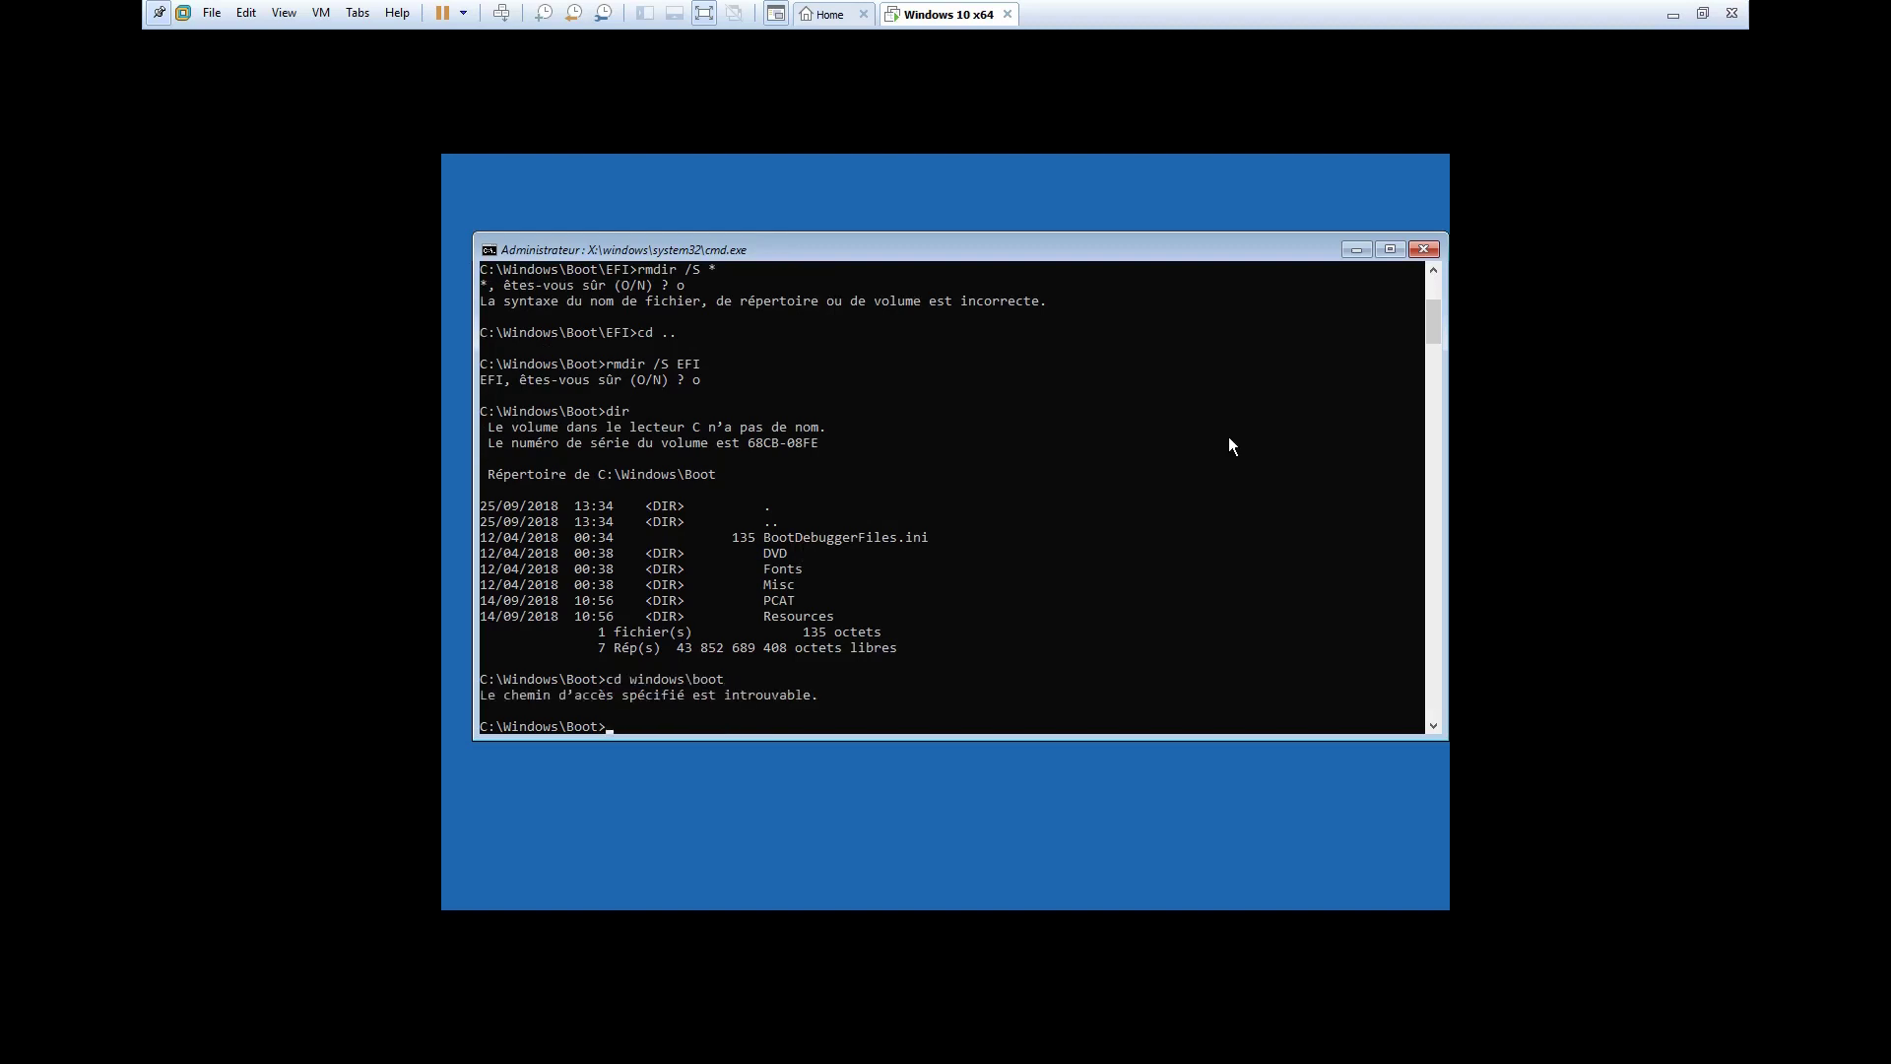
pyautogui.write('bcdboot c:\\windows')
pyautogui.press('Return')
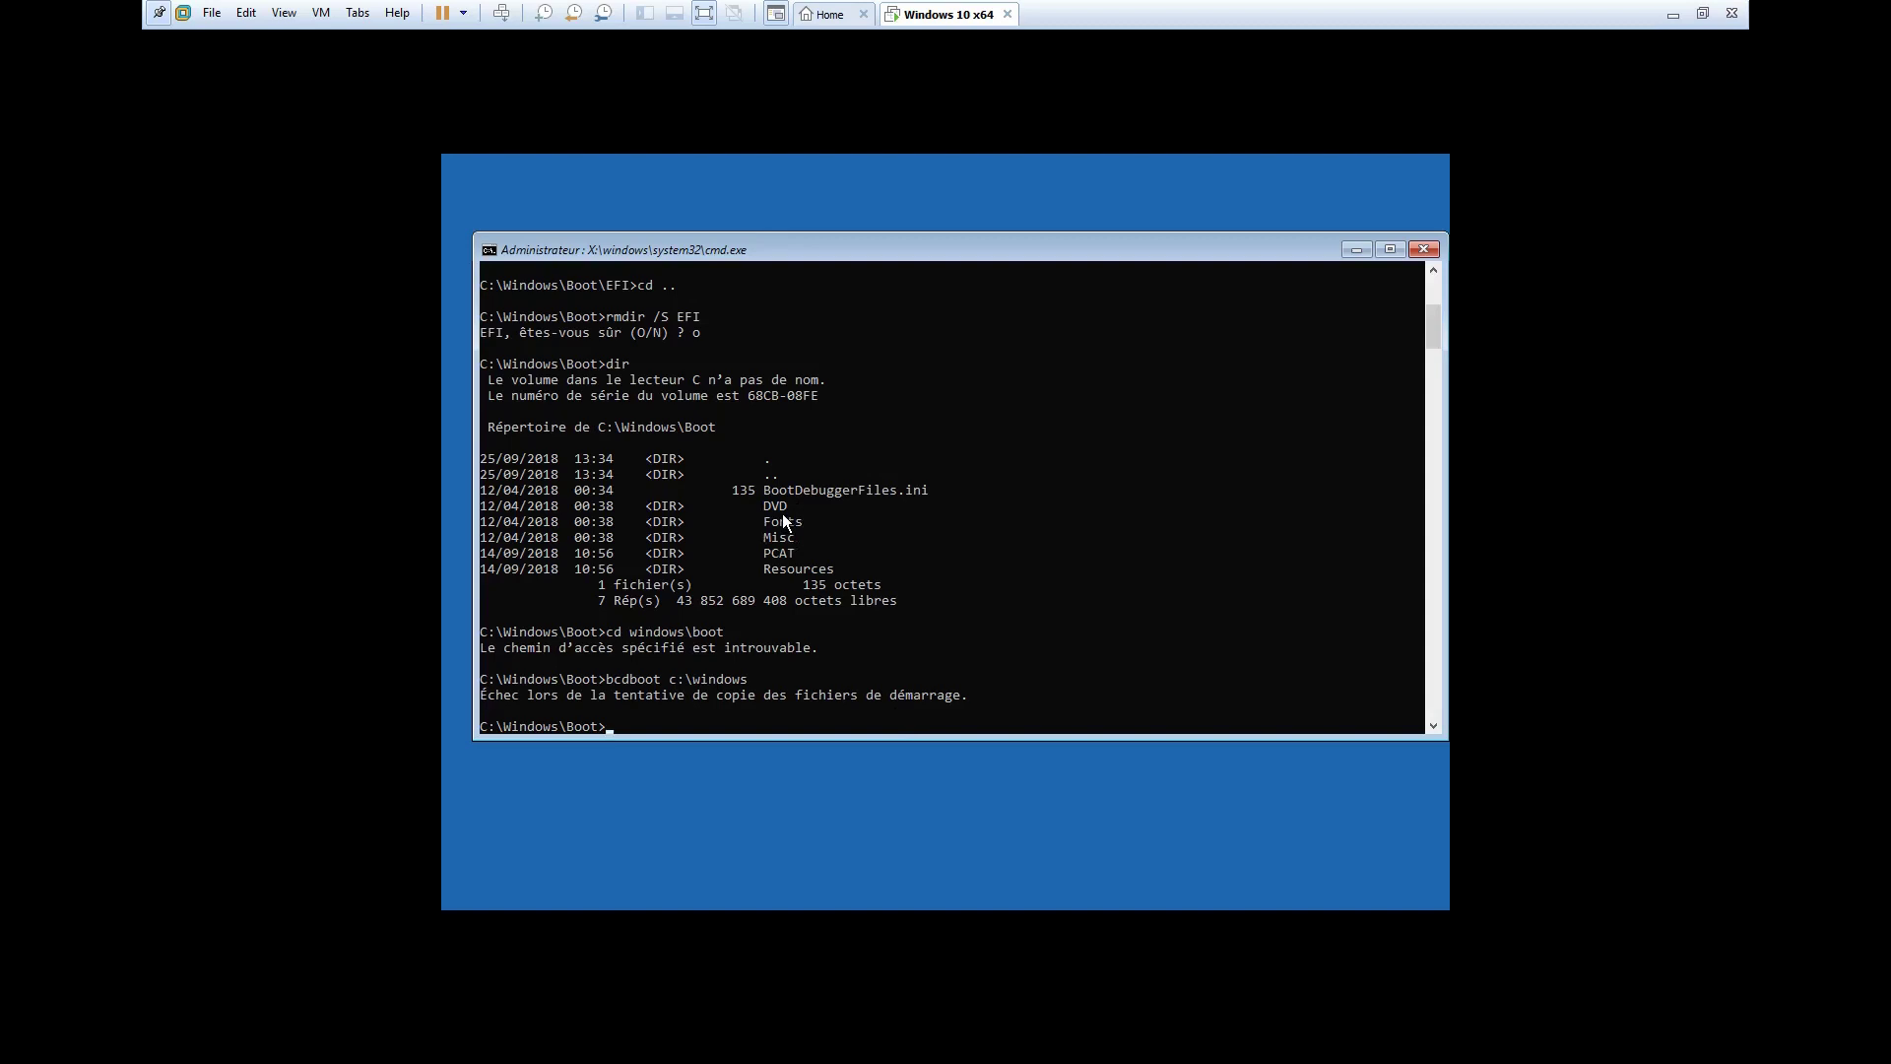
# Step: Close the recovery command prompt, leave full-screen mode and open the virtual machine's device settings
pyautogui.click(1423, 248)
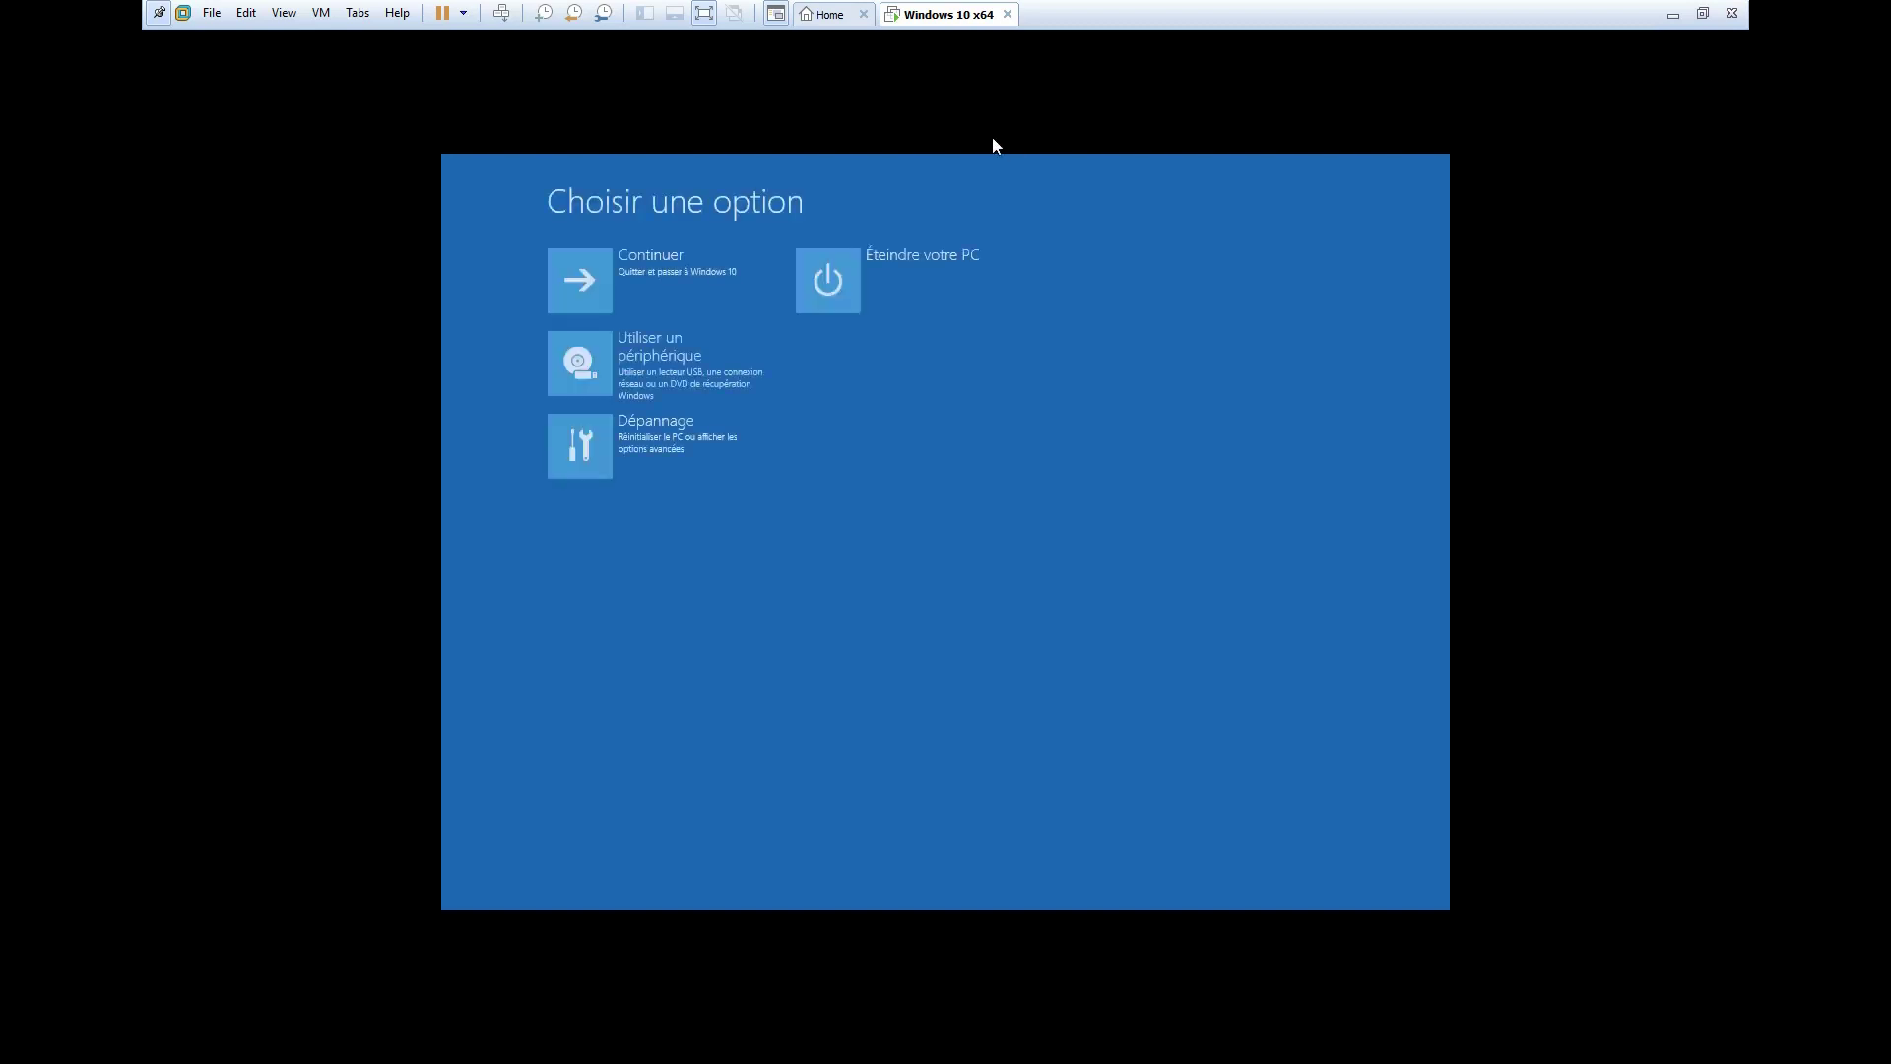
pyautogui.click(703, 16)
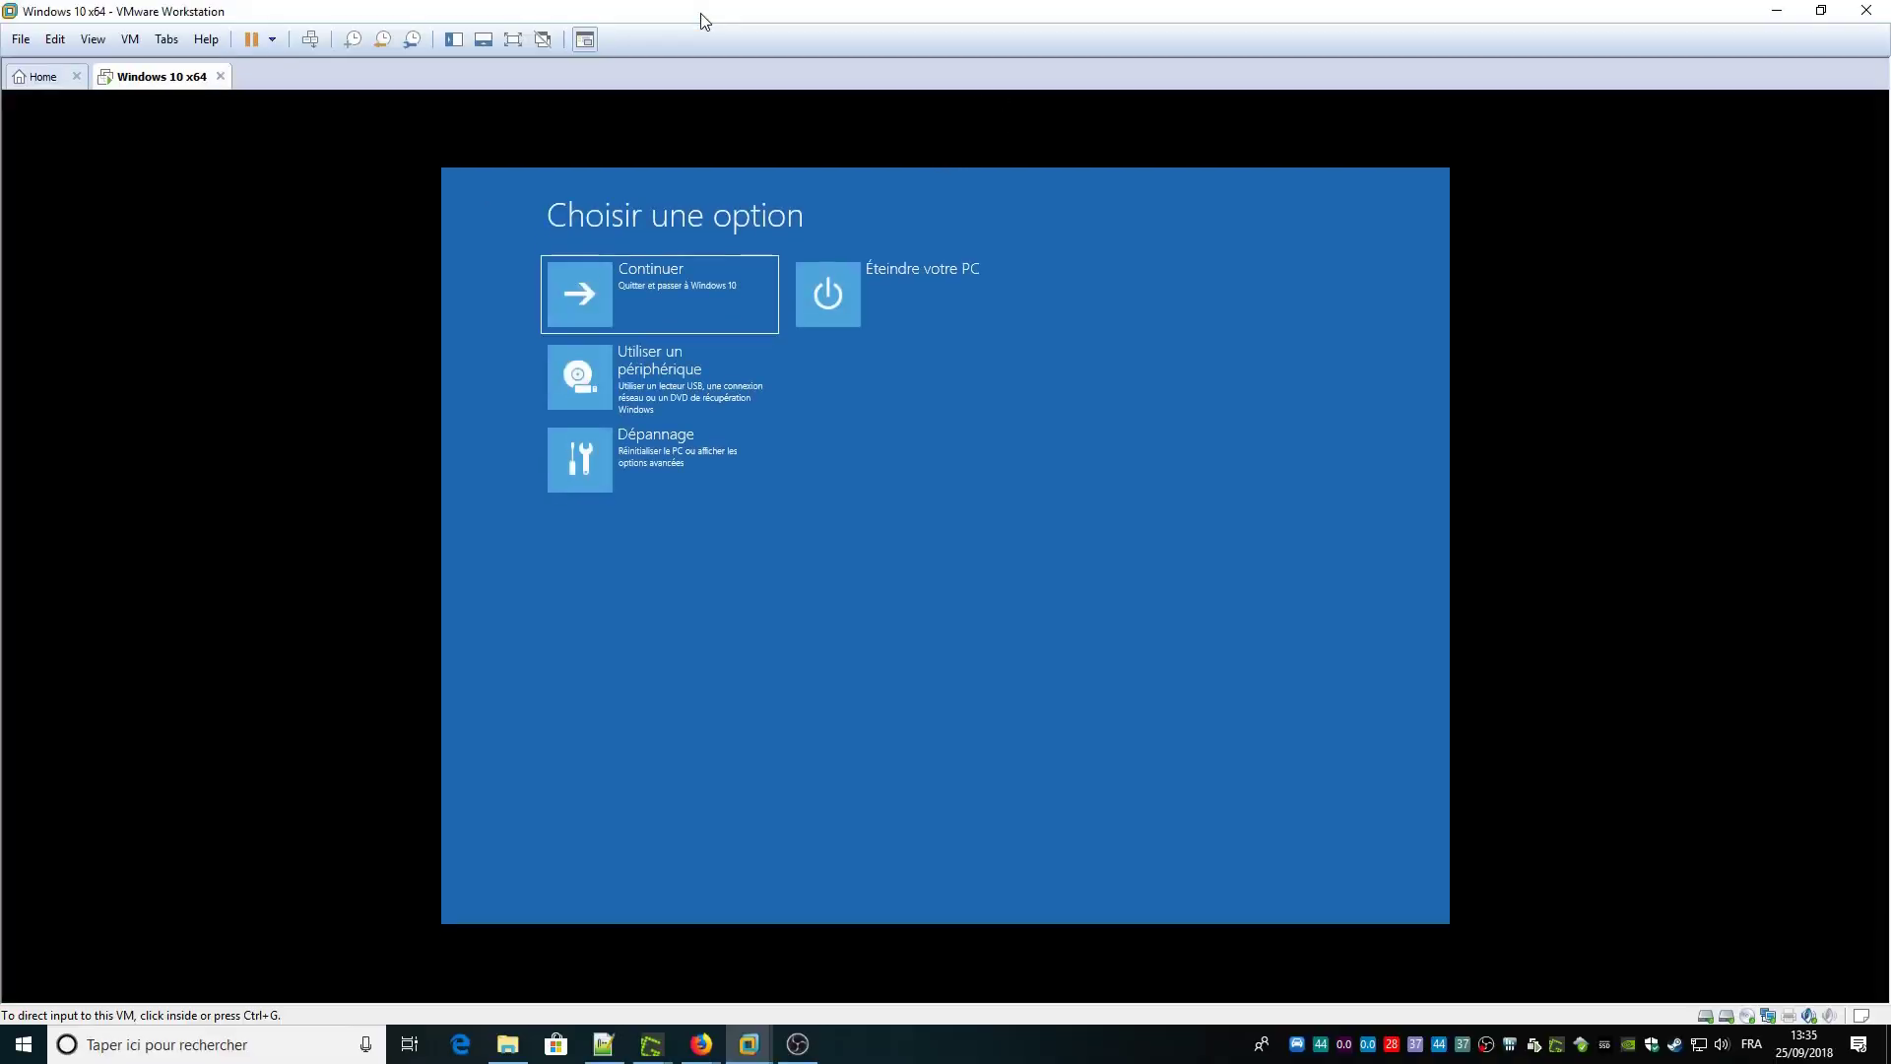
pyautogui.click(1767, 1016)
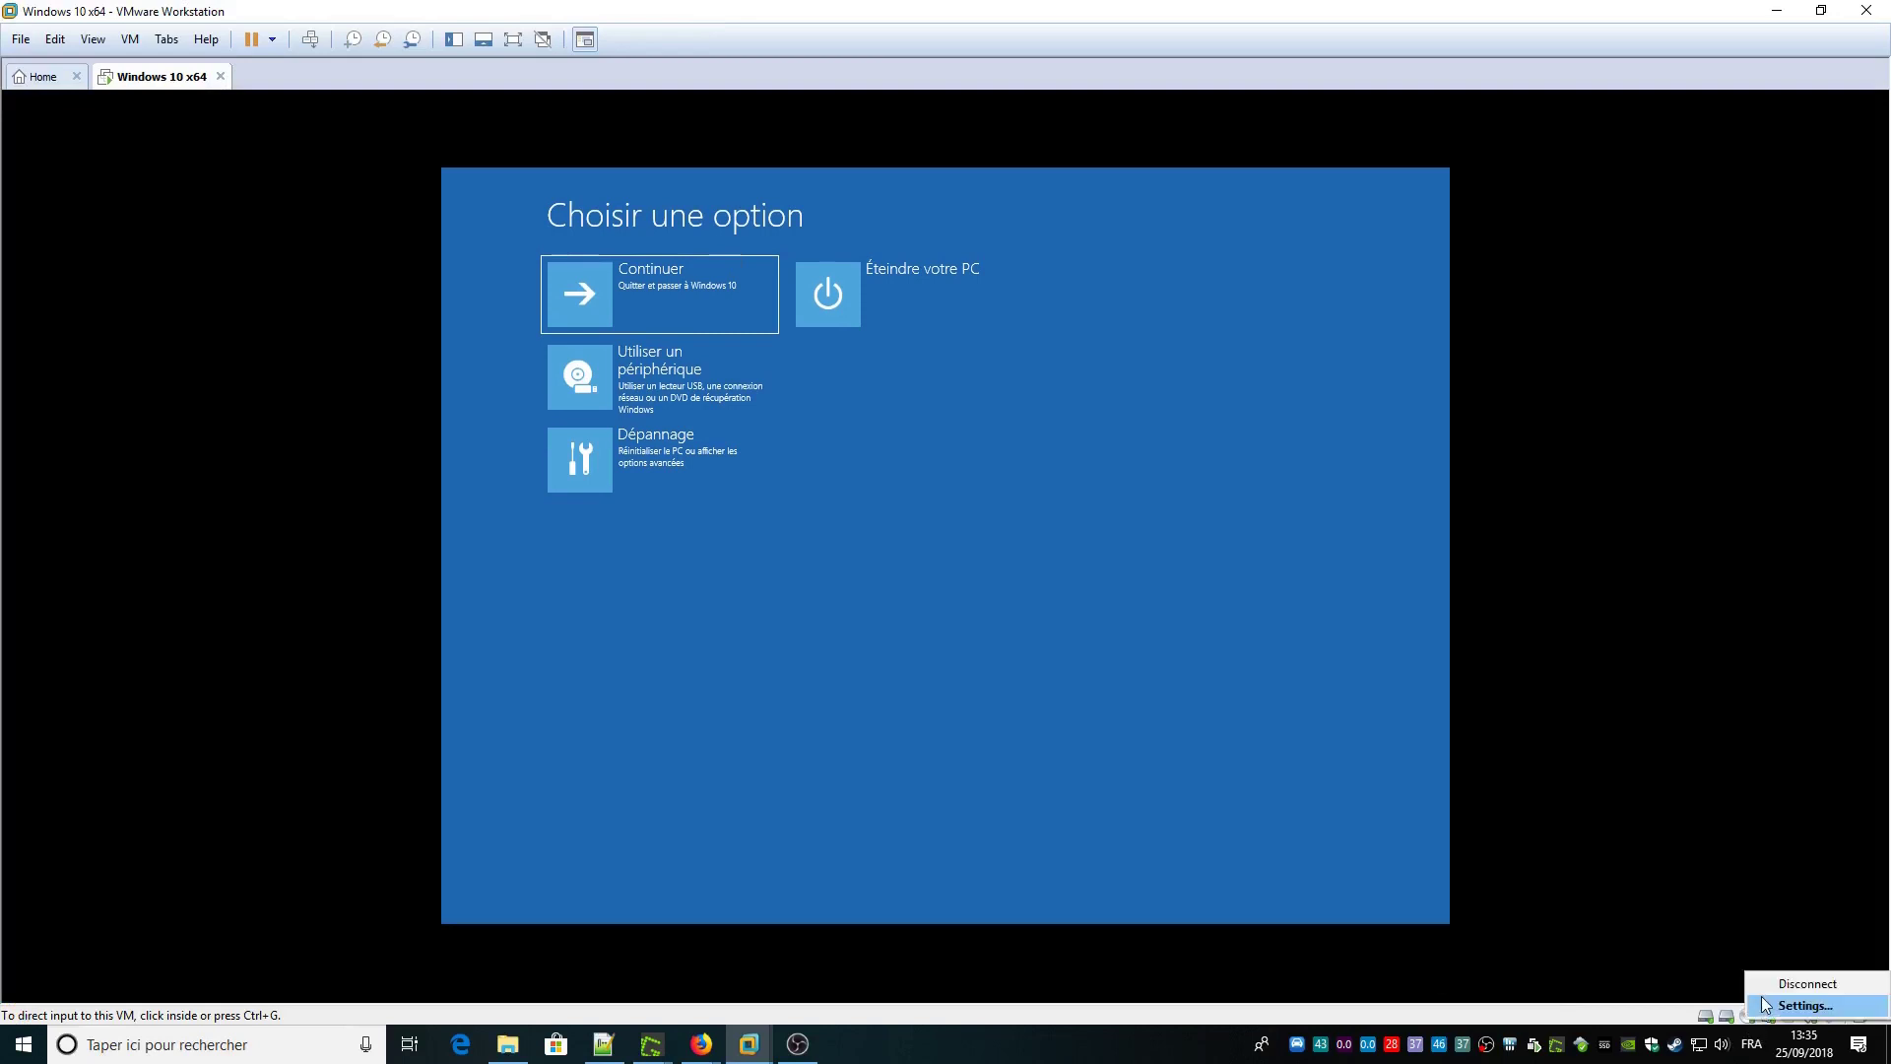
pyautogui.click(1765, 1005)
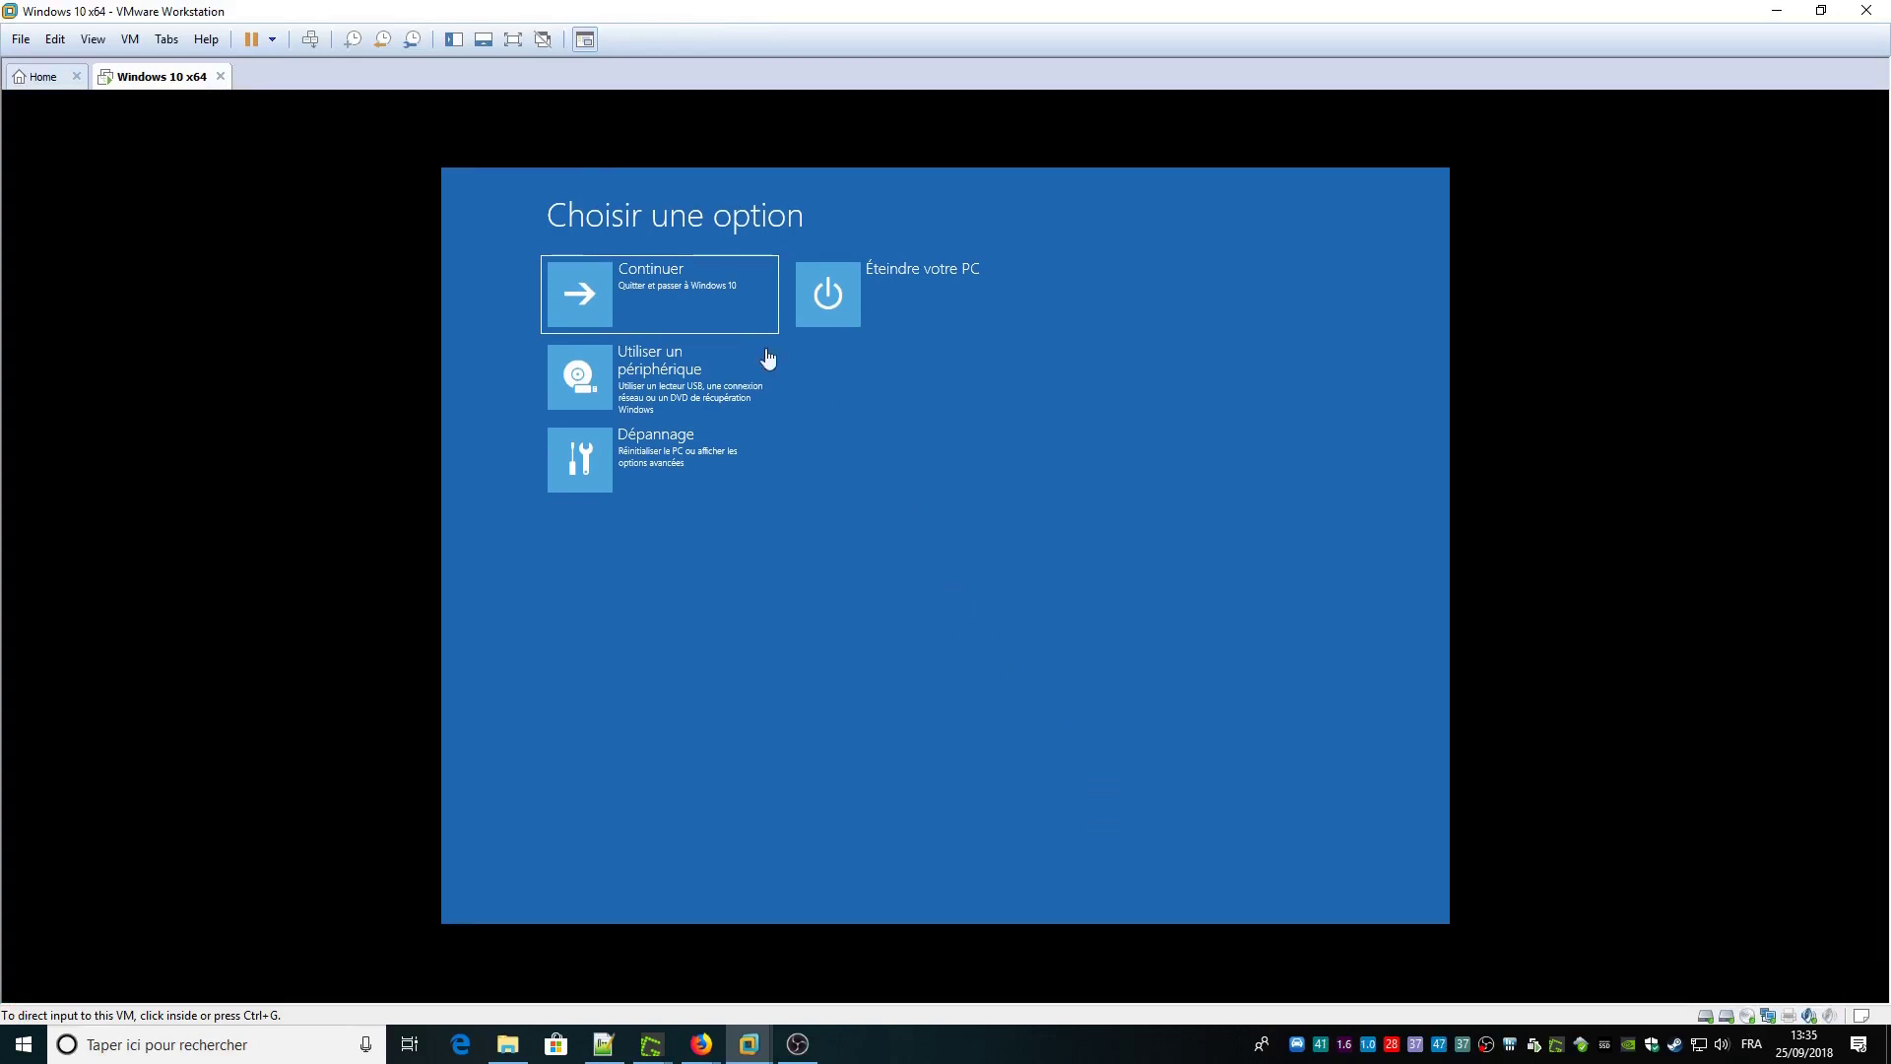
# Step: Exit the recovery environment and boot the virtual machine from EFI VMware Virtual SATA CDROM Drive (1.0)
pyautogui.click(690, 294)
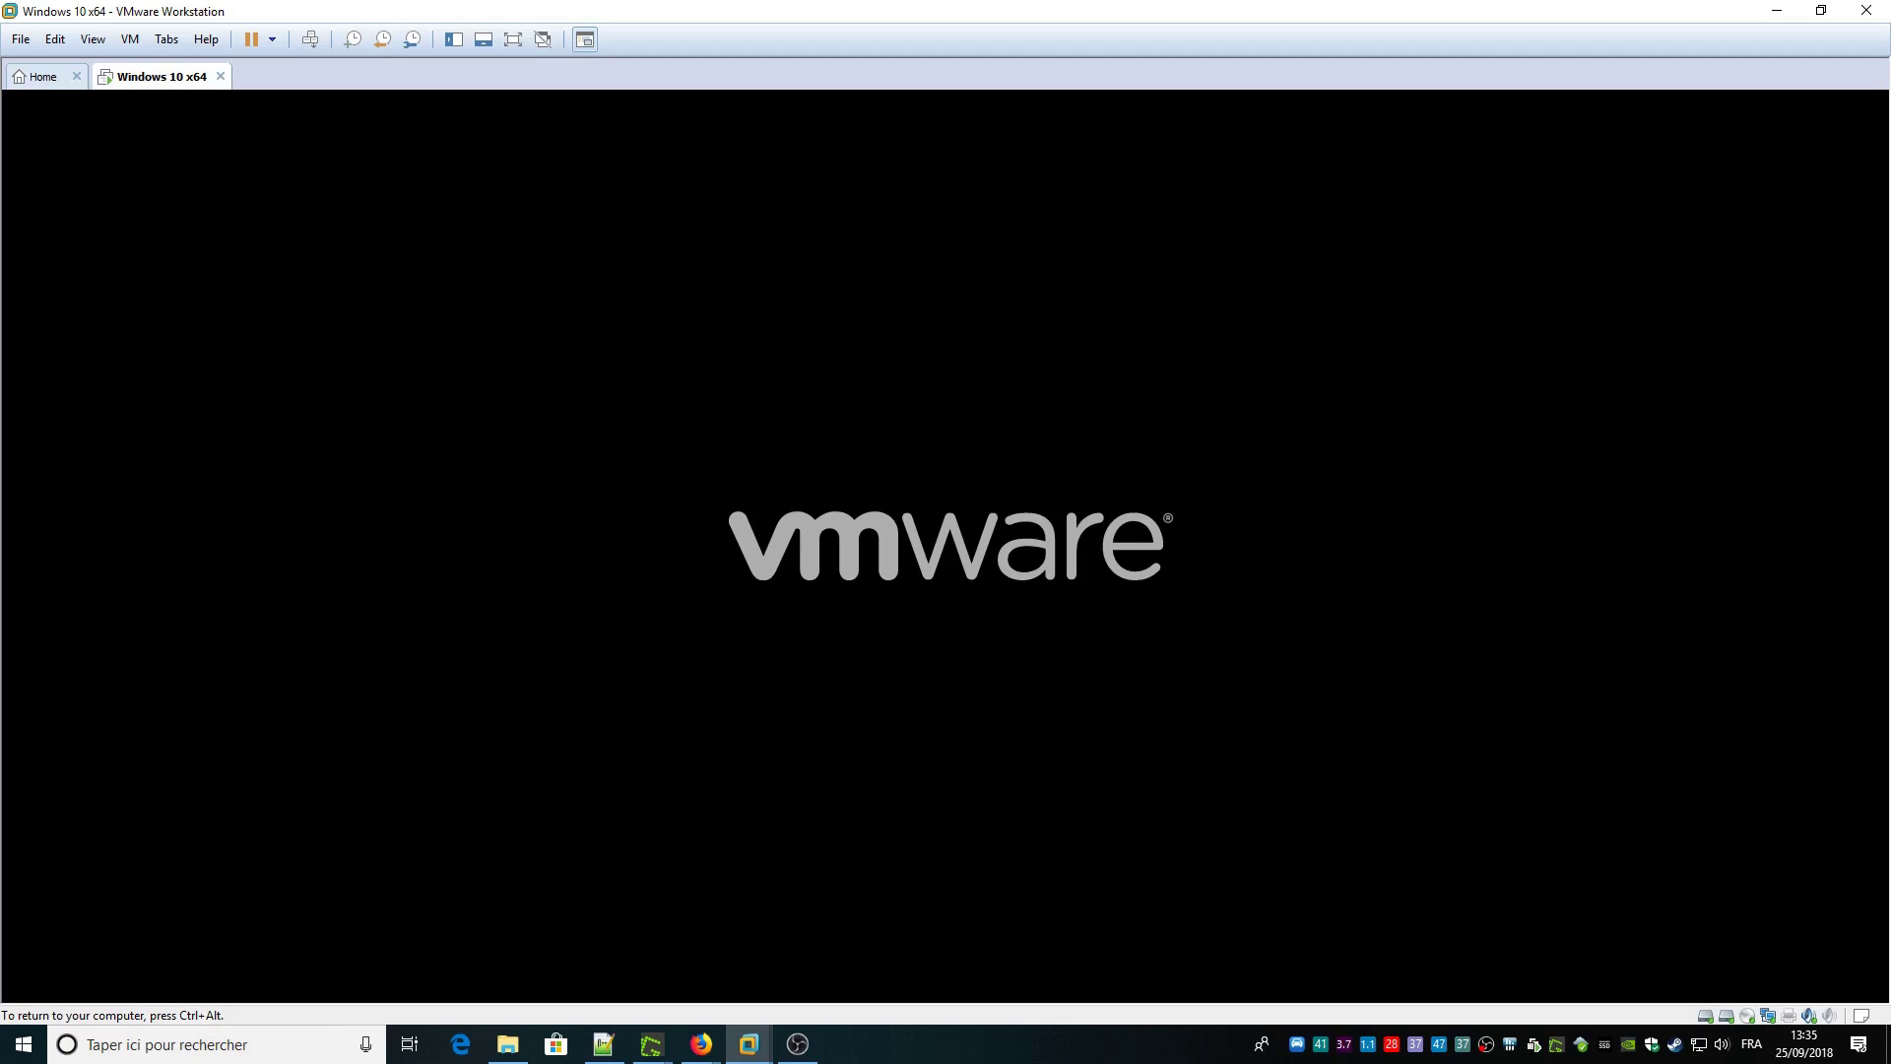
pyautogui.press('Escape')
pyautogui.press('Down')
pyautogui.press('Down')
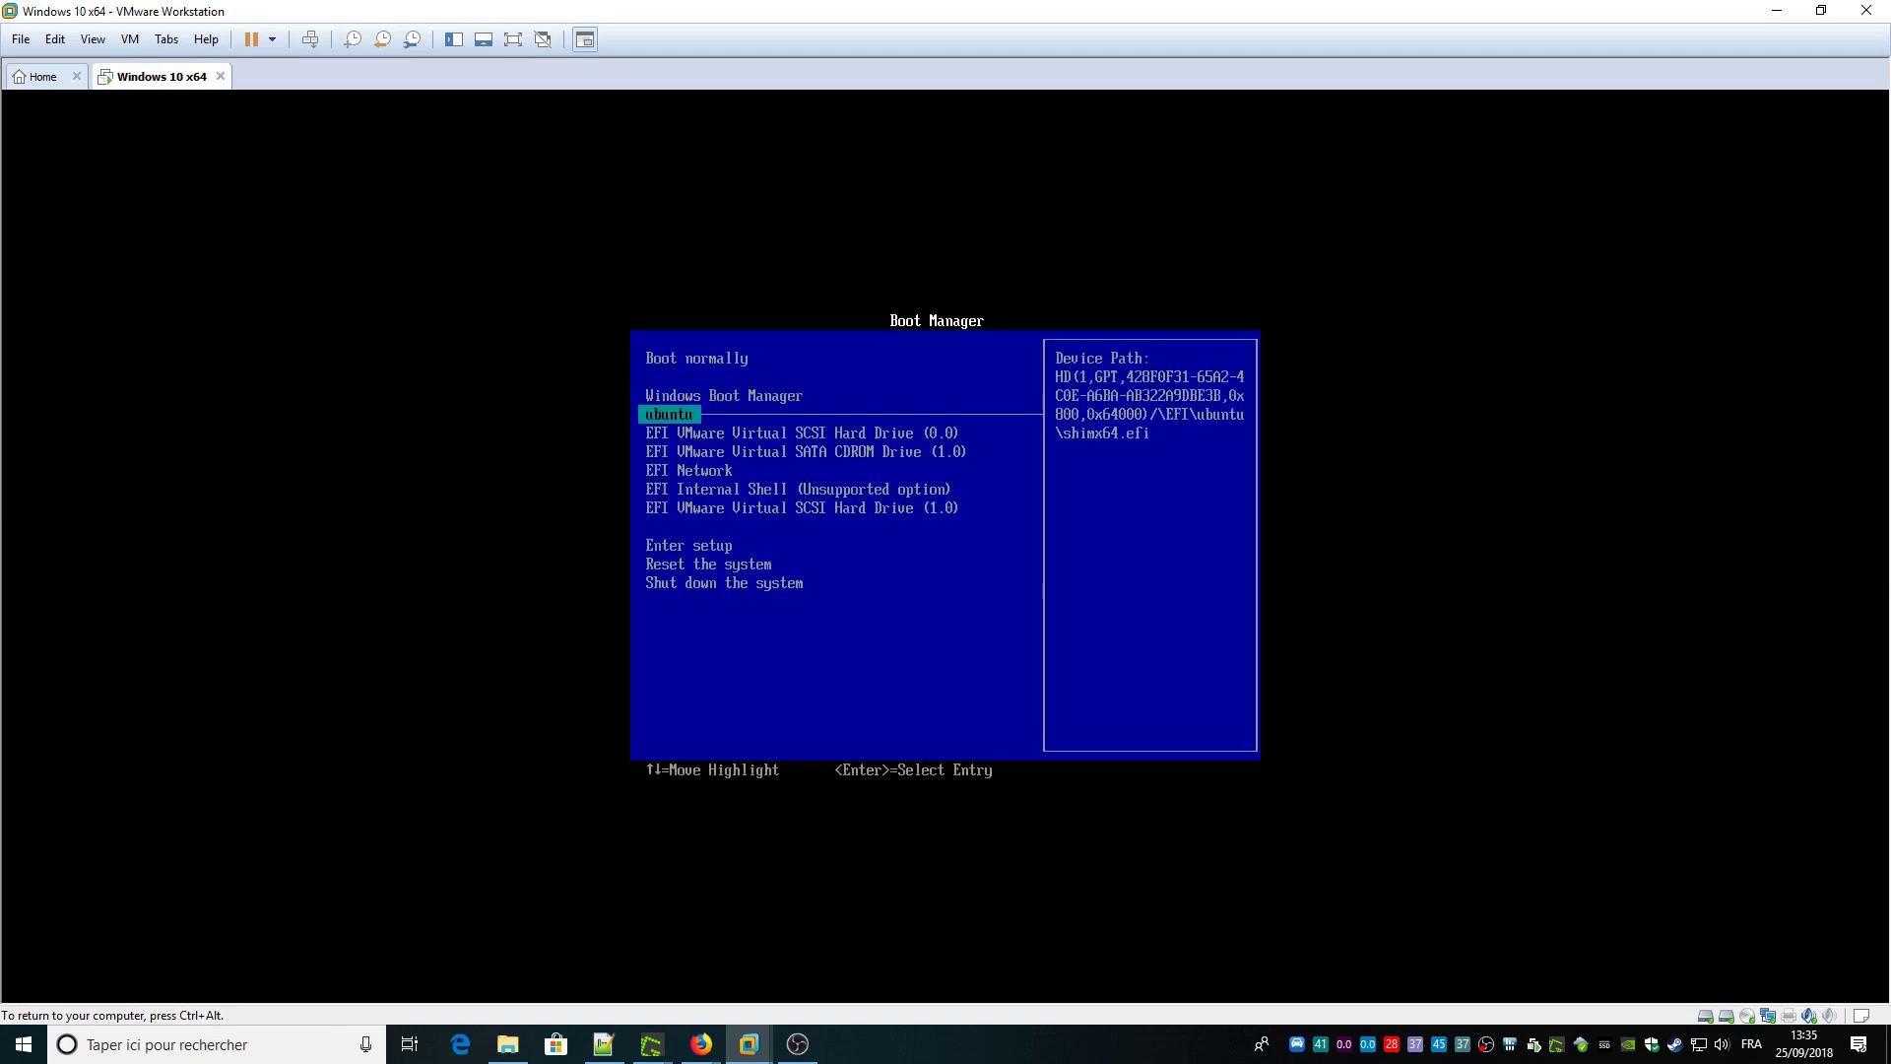
pyautogui.press('Down')
pyautogui.press('Down')
pyautogui.press('Return')
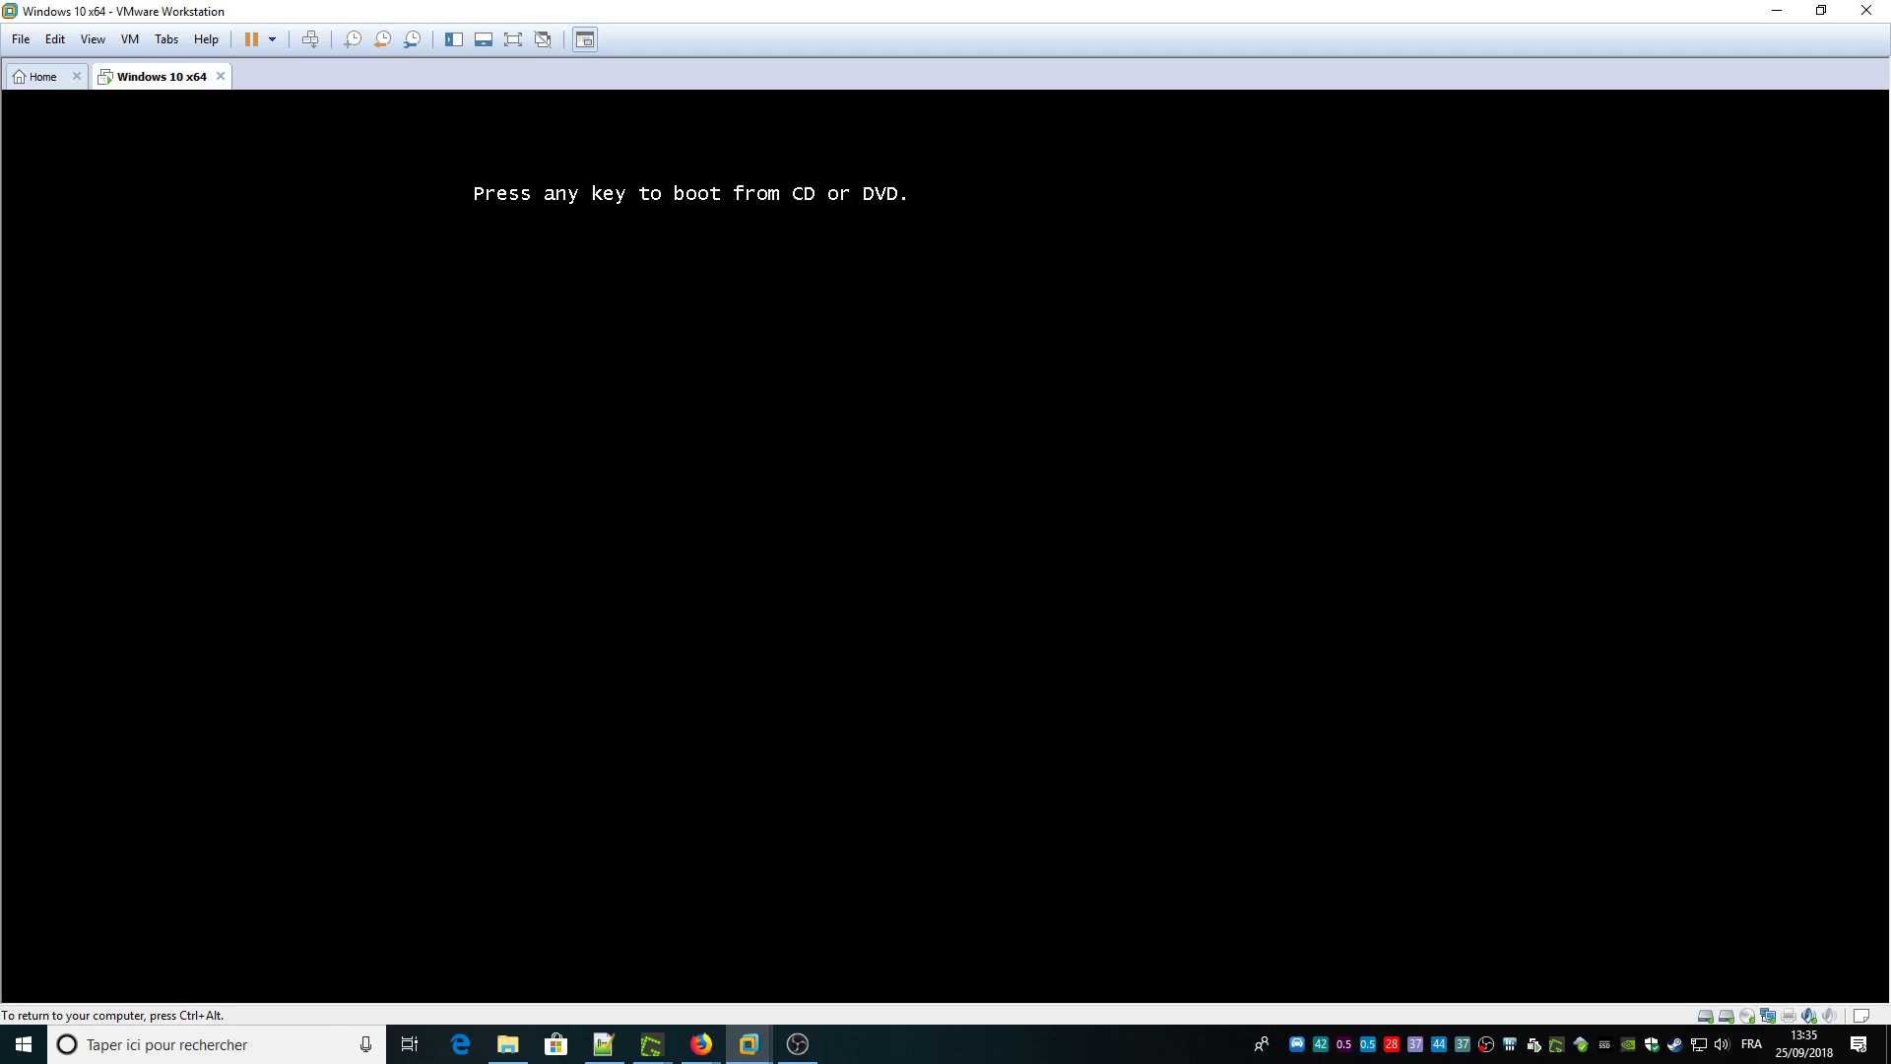
pyautogui.press('Return')
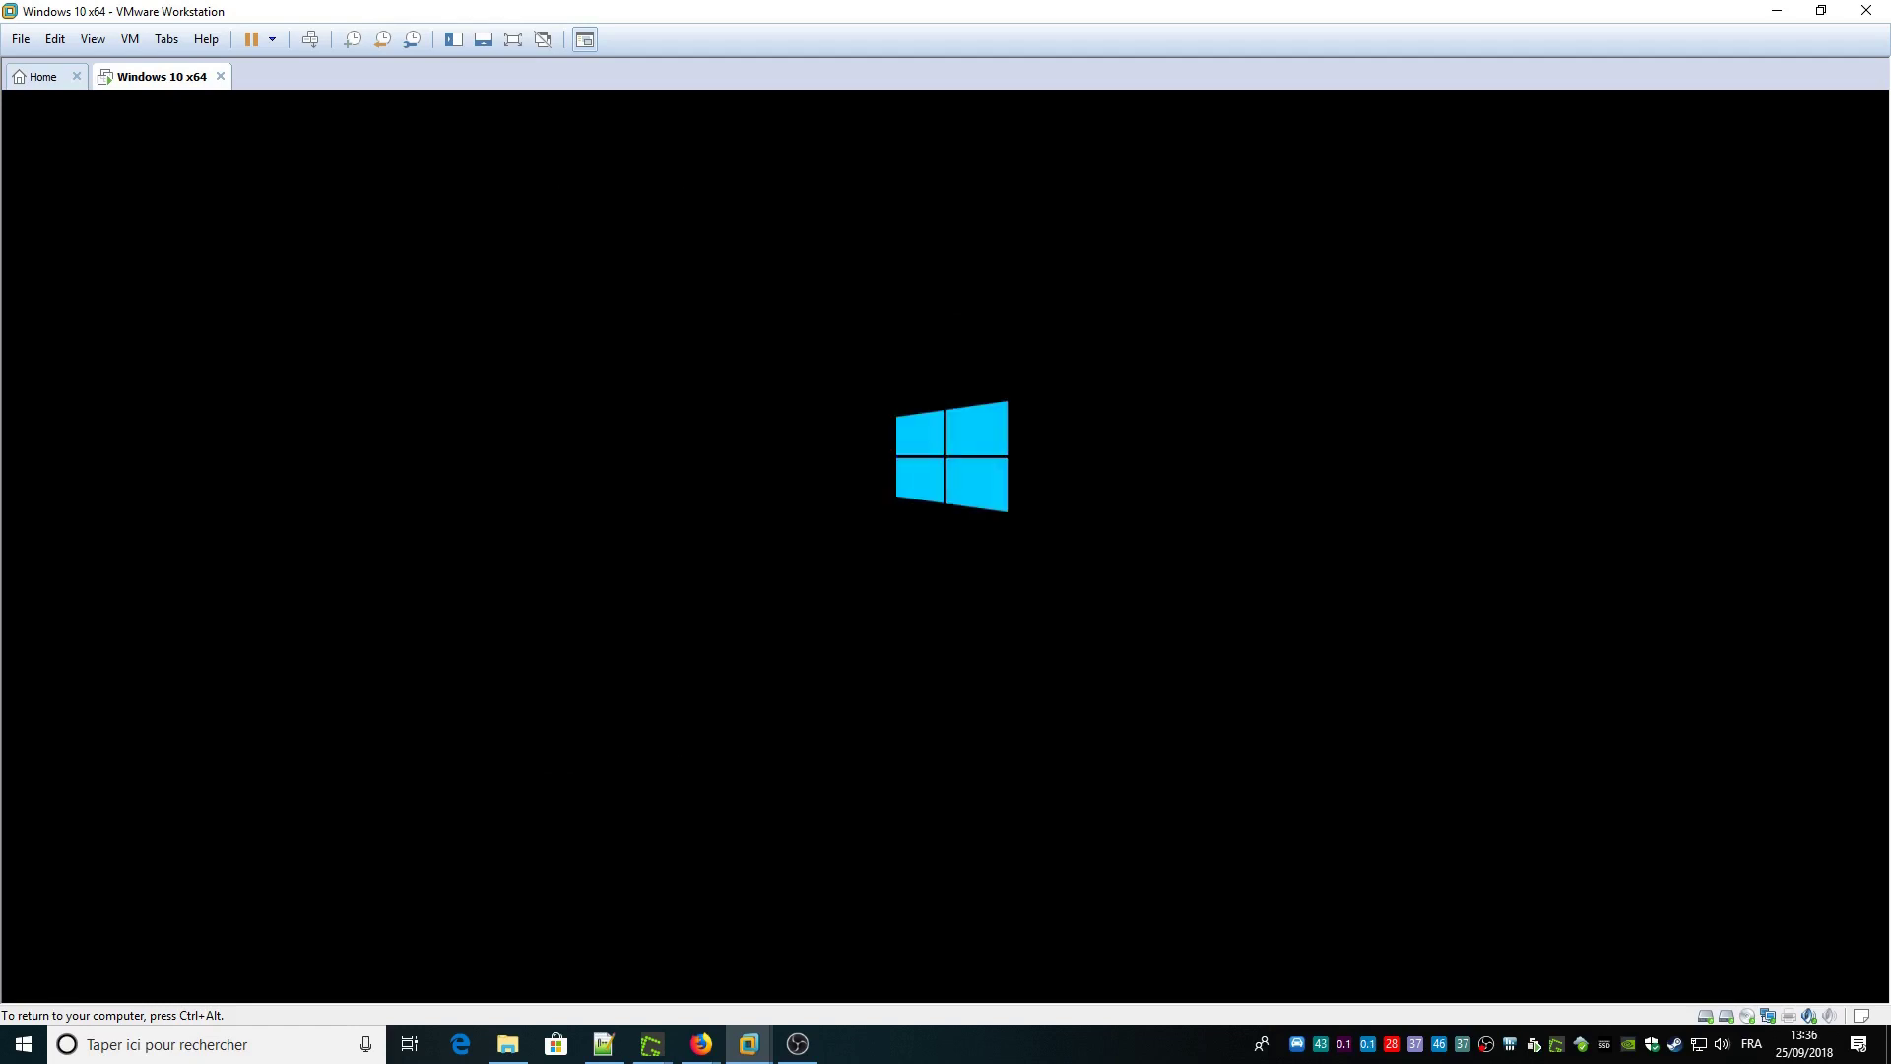
# Step: Display the virtual machine full screen and accept the Dynamic IP address profile in PE Network Manager
pyautogui.hotkey('ctrl', 'alt')
pyautogui.click(513, 41)
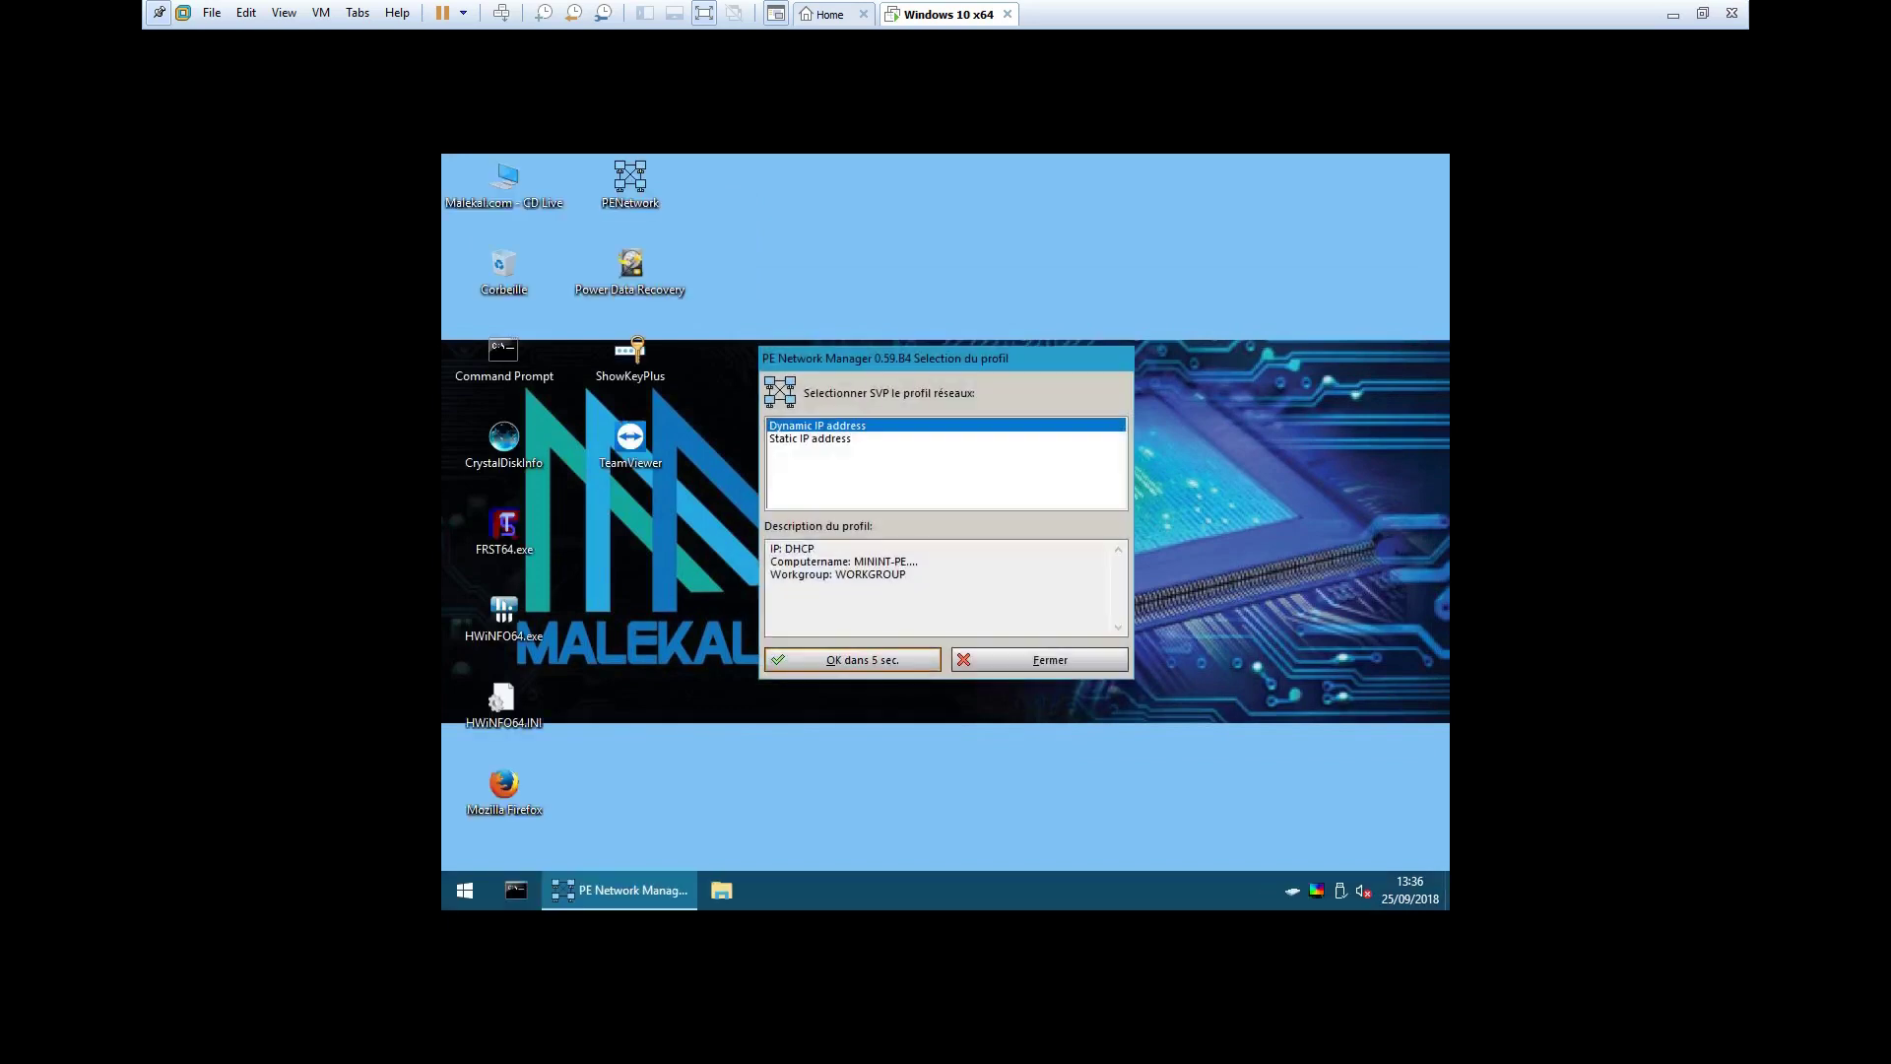
pyautogui.click(877, 658)
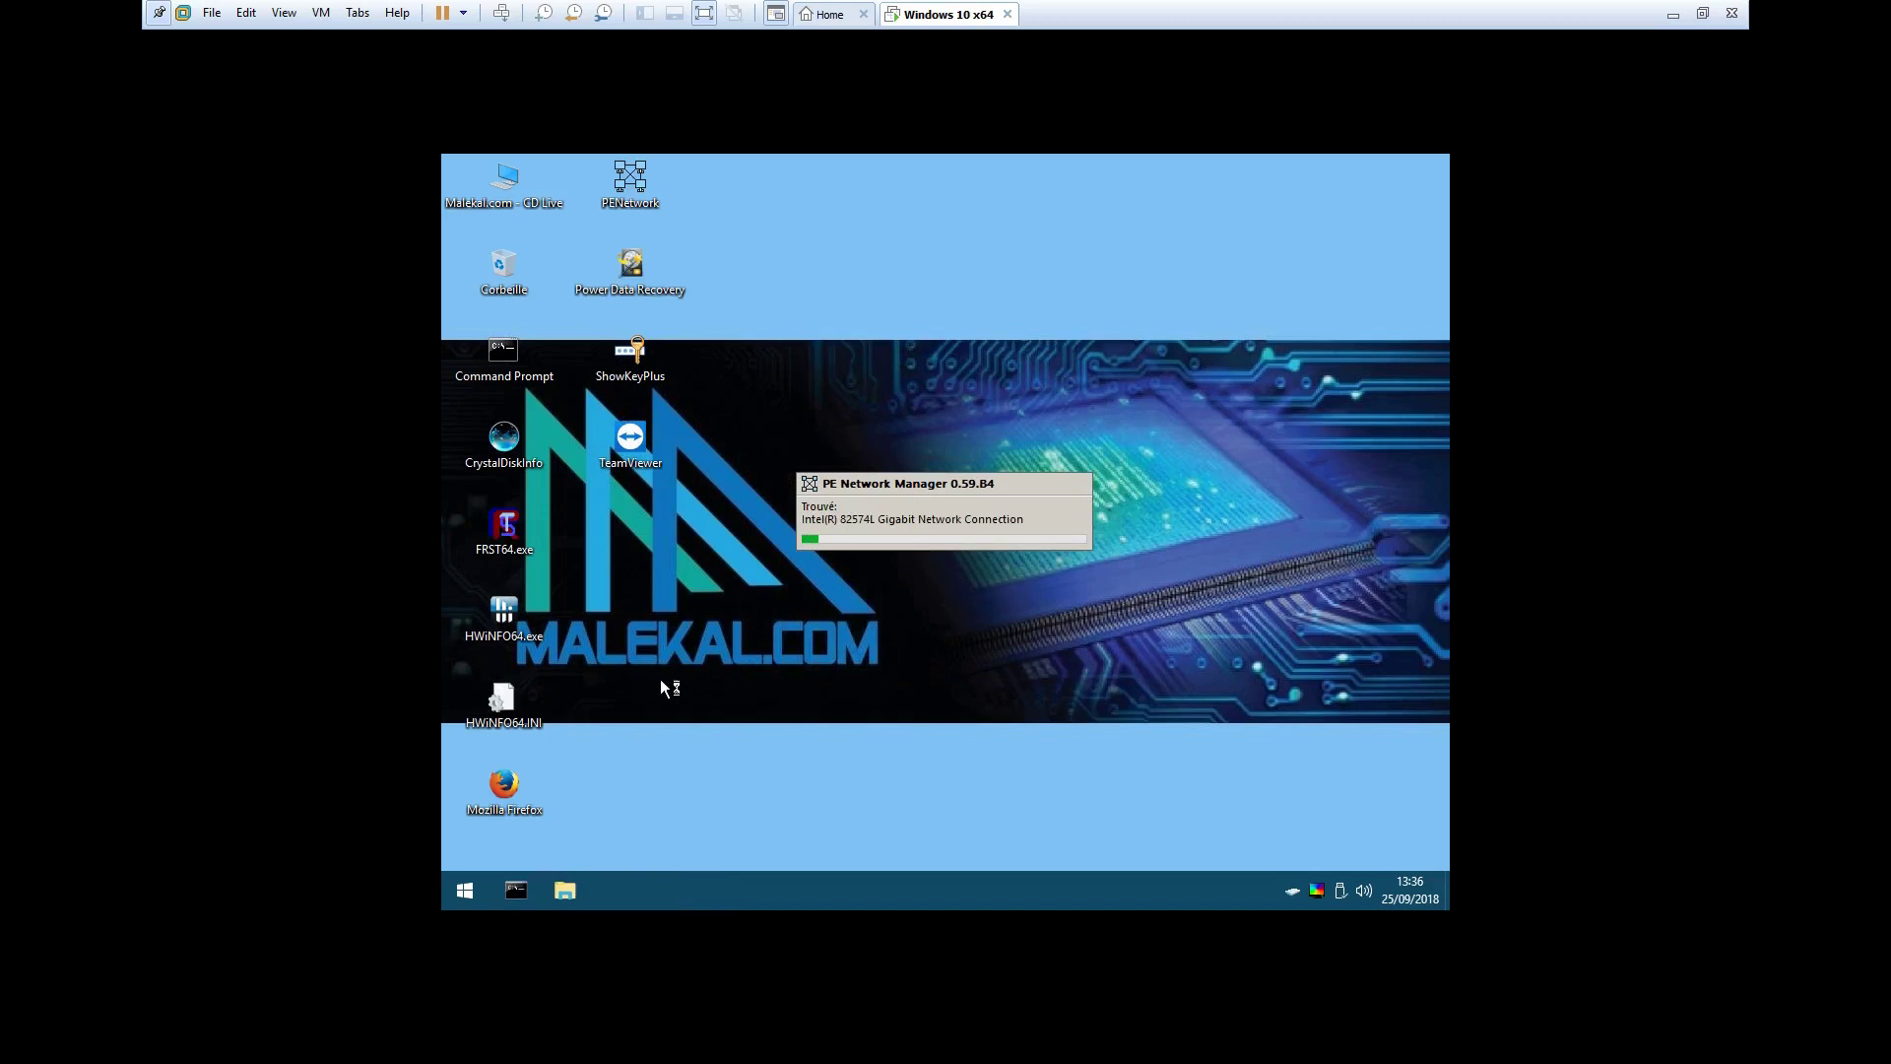
# Step: Open a command prompt on the Malekal Live CD desktop and run bcdboot c:\windows
pyautogui.click(516, 889)
pyautogui.write('bcdbo')
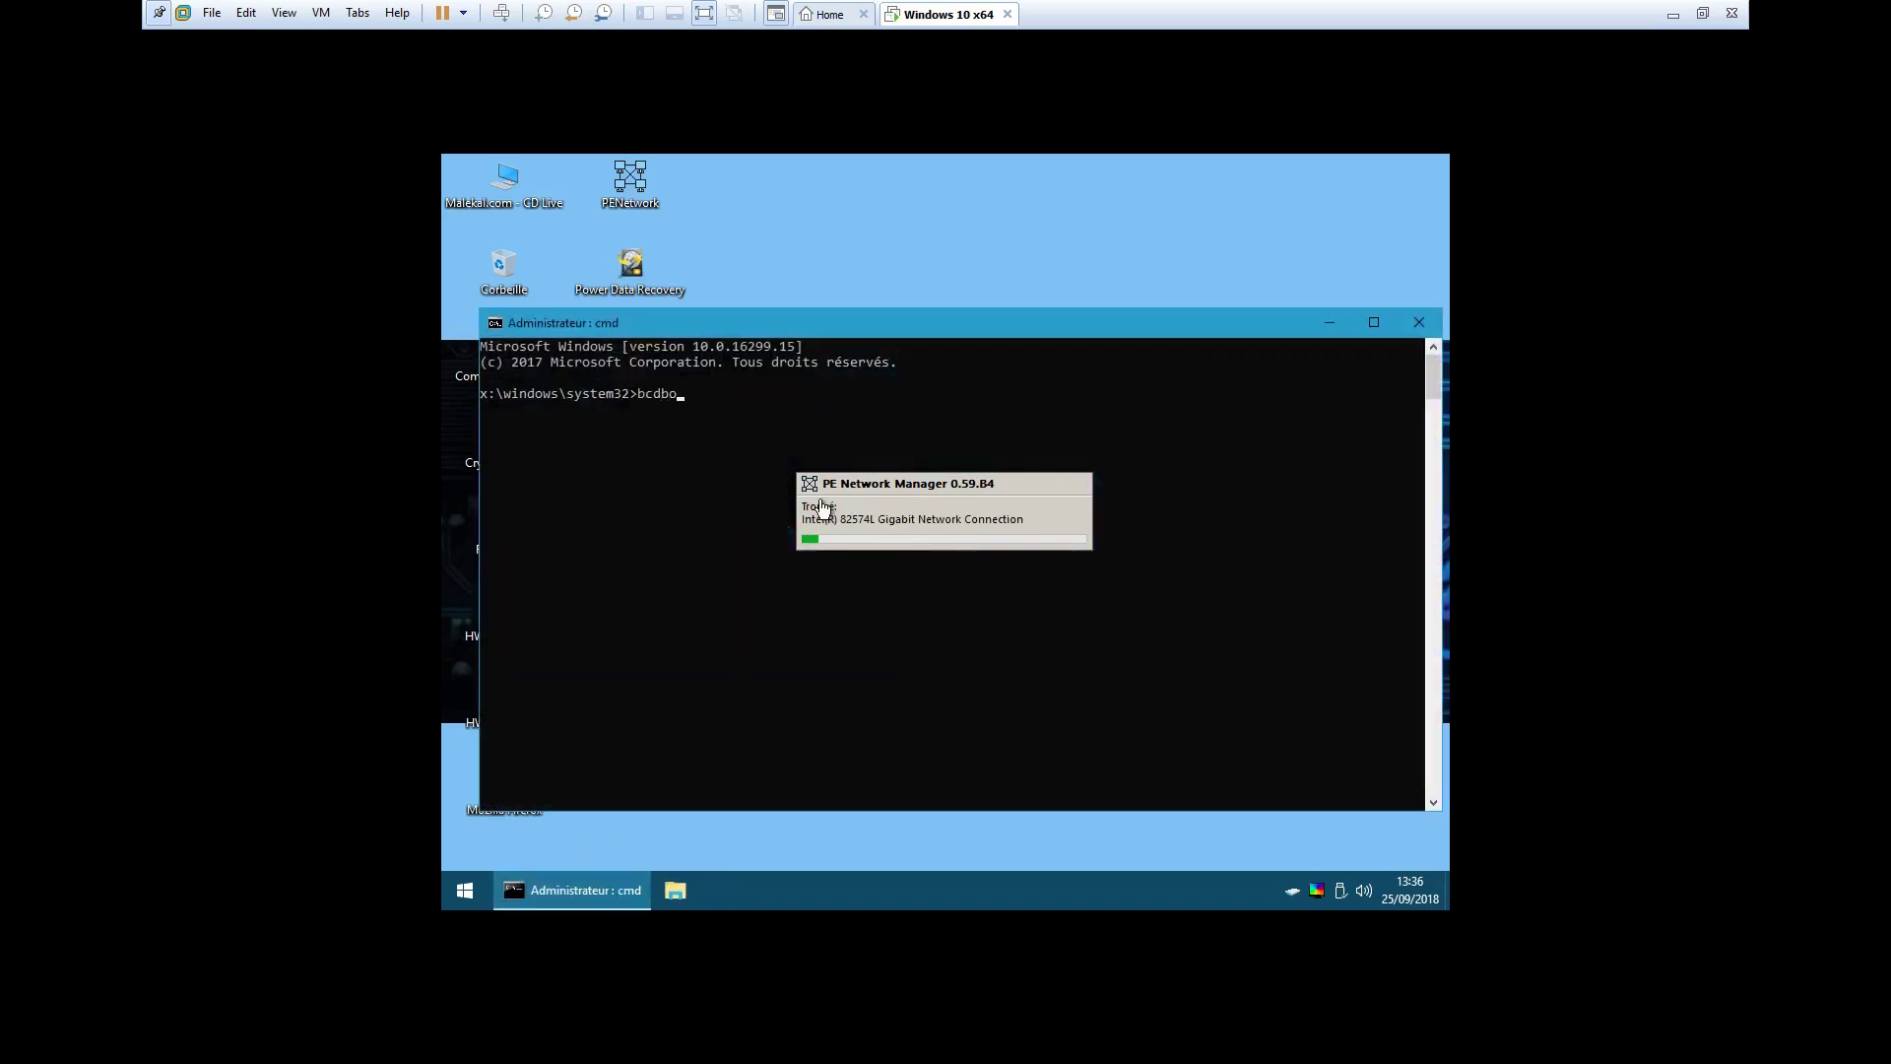
pyautogui.write('ot c:\\wiondows')
pyautogui.press('Left')
pyautogui.press('Left')
pyautogui.press('Left')
pyautogui.press('BackSpace')
pyautogui.press('Return')
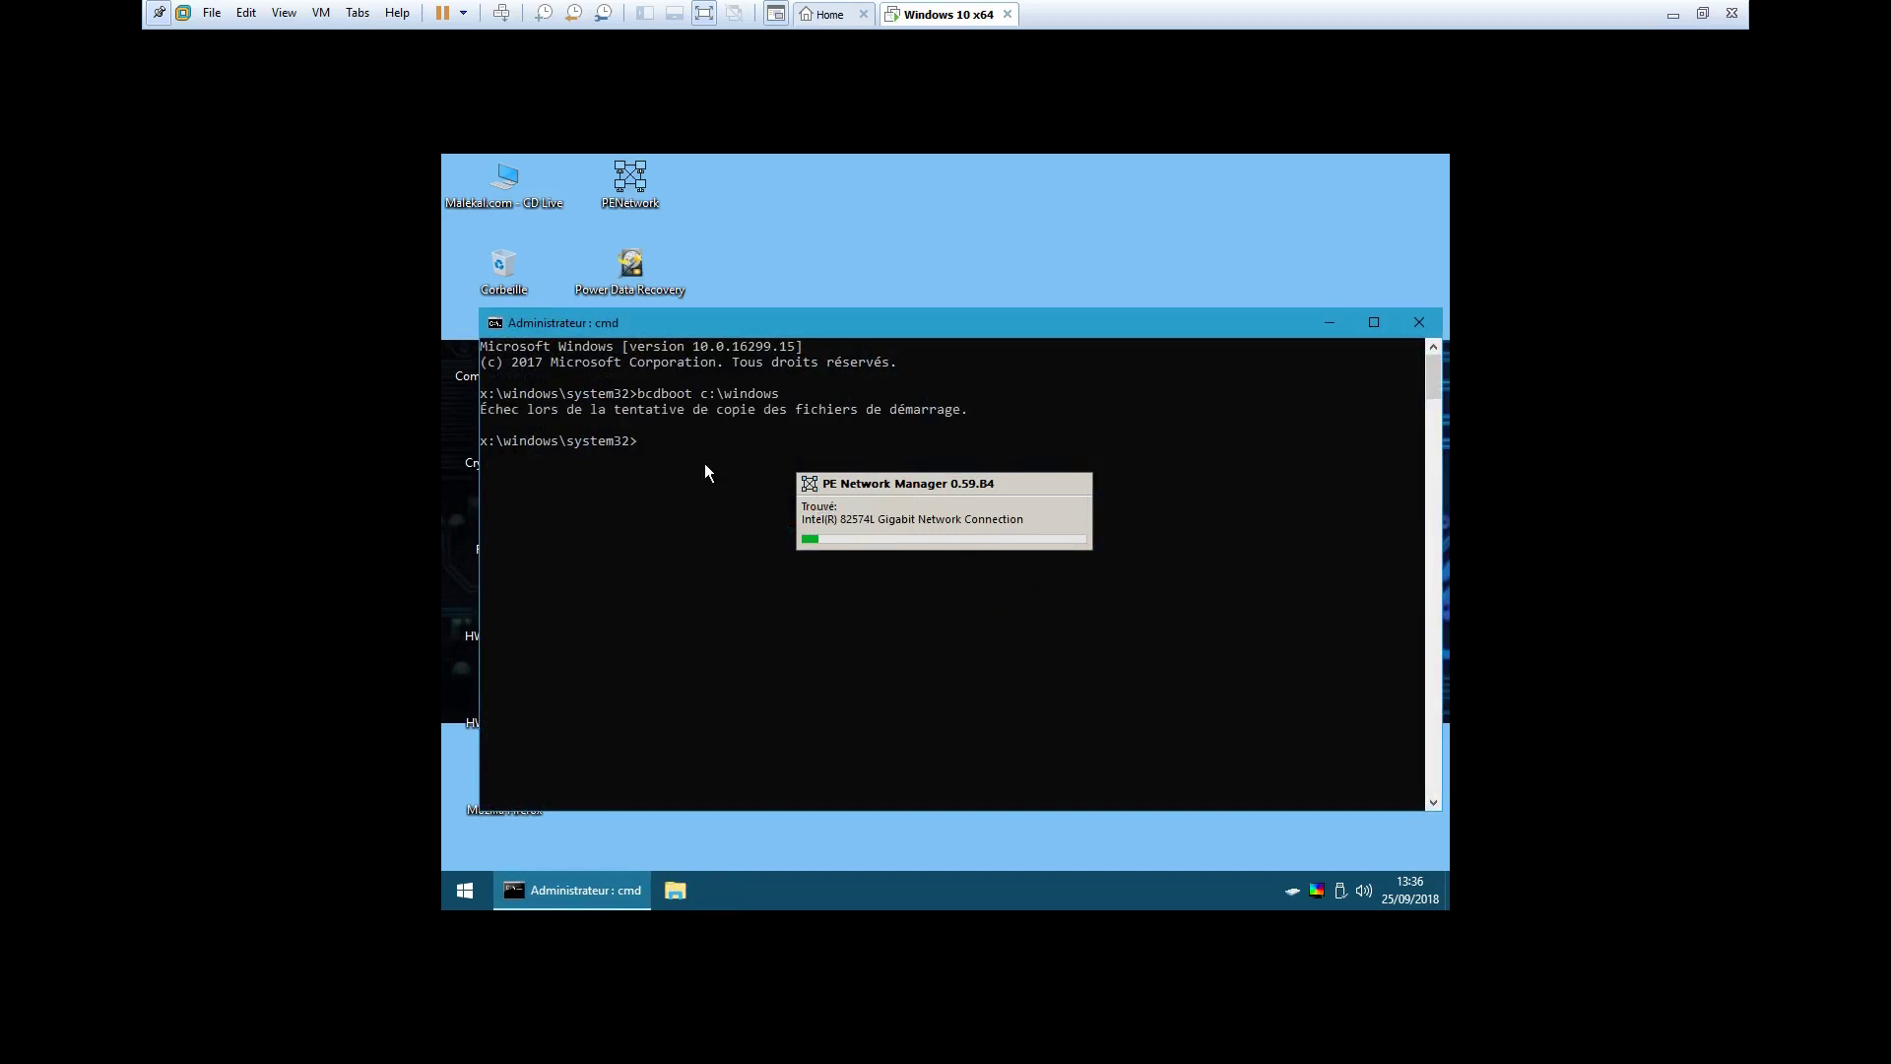
# Step: Move the command prompt window higher and open C:\Windows\Boot in File Explorer
pyautogui.moveTo(723, 329); pyautogui.dragTo(721, 244)
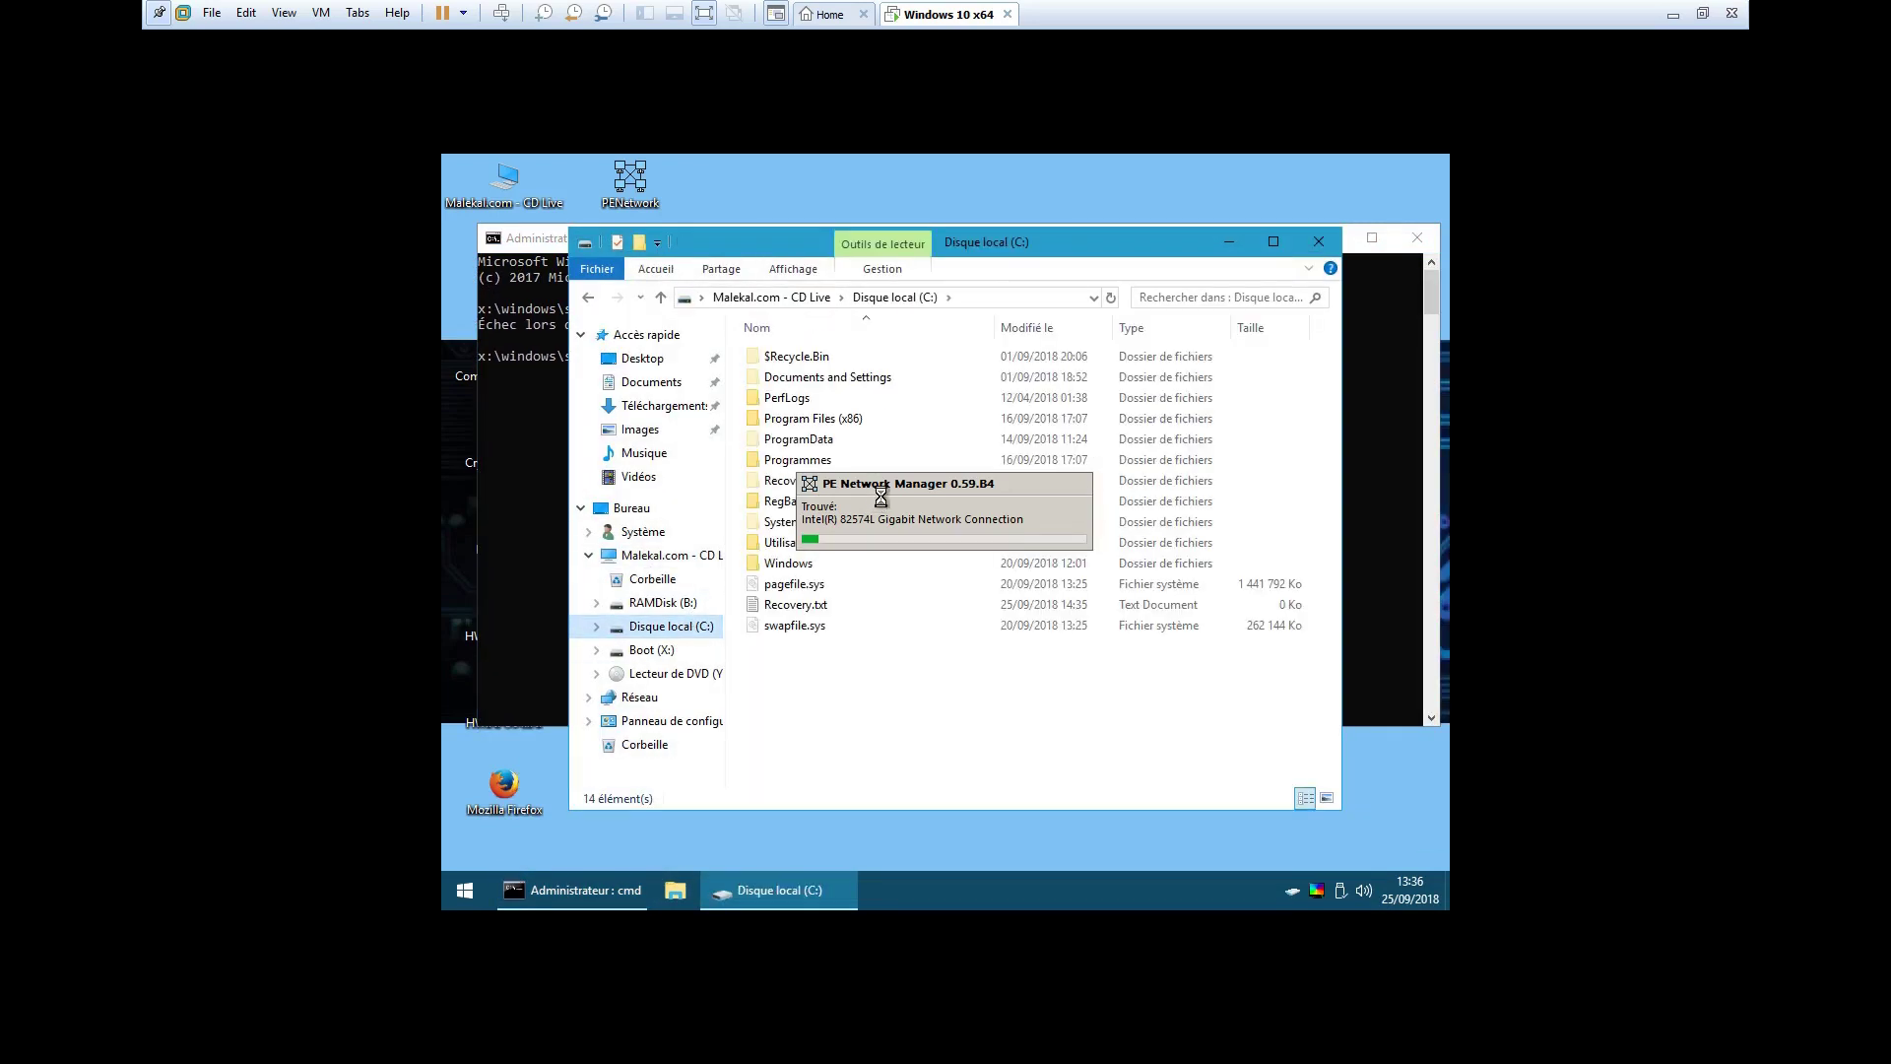
pyautogui.doubleClick(785, 564)
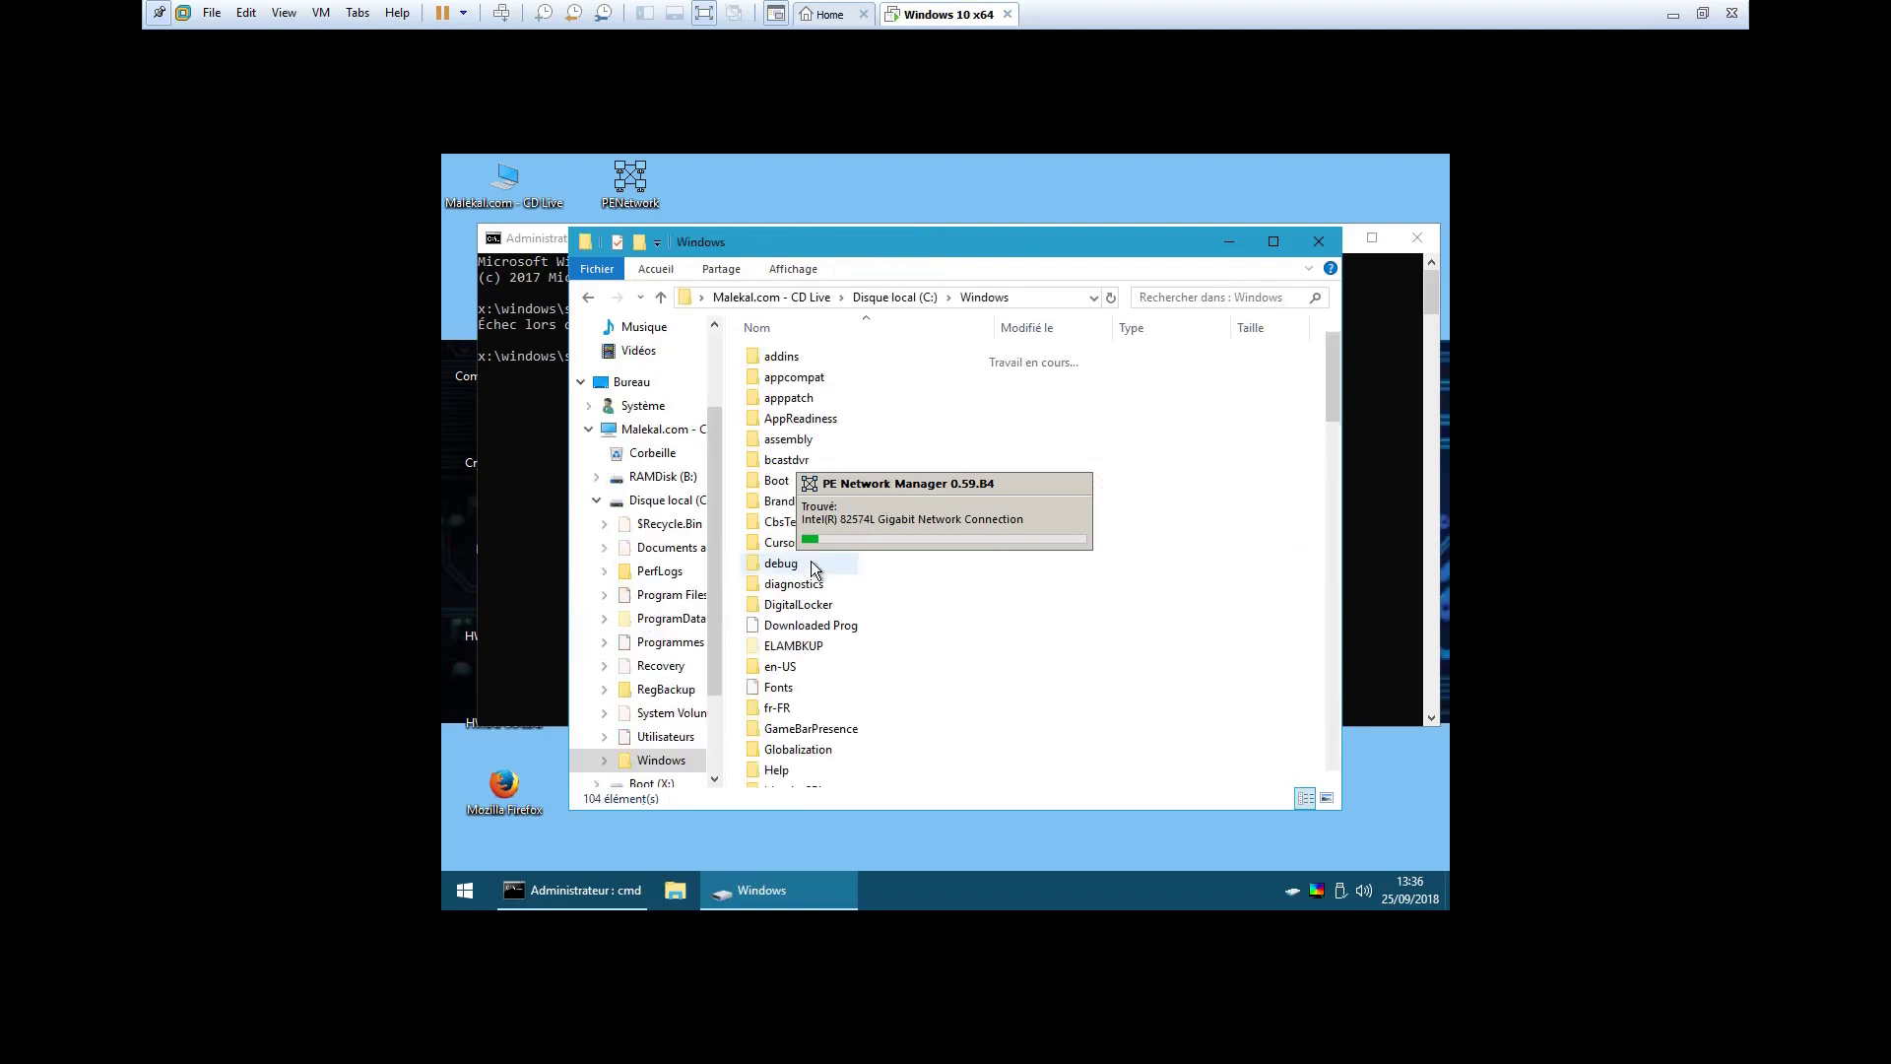
pyautogui.doubleClick(777, 480)
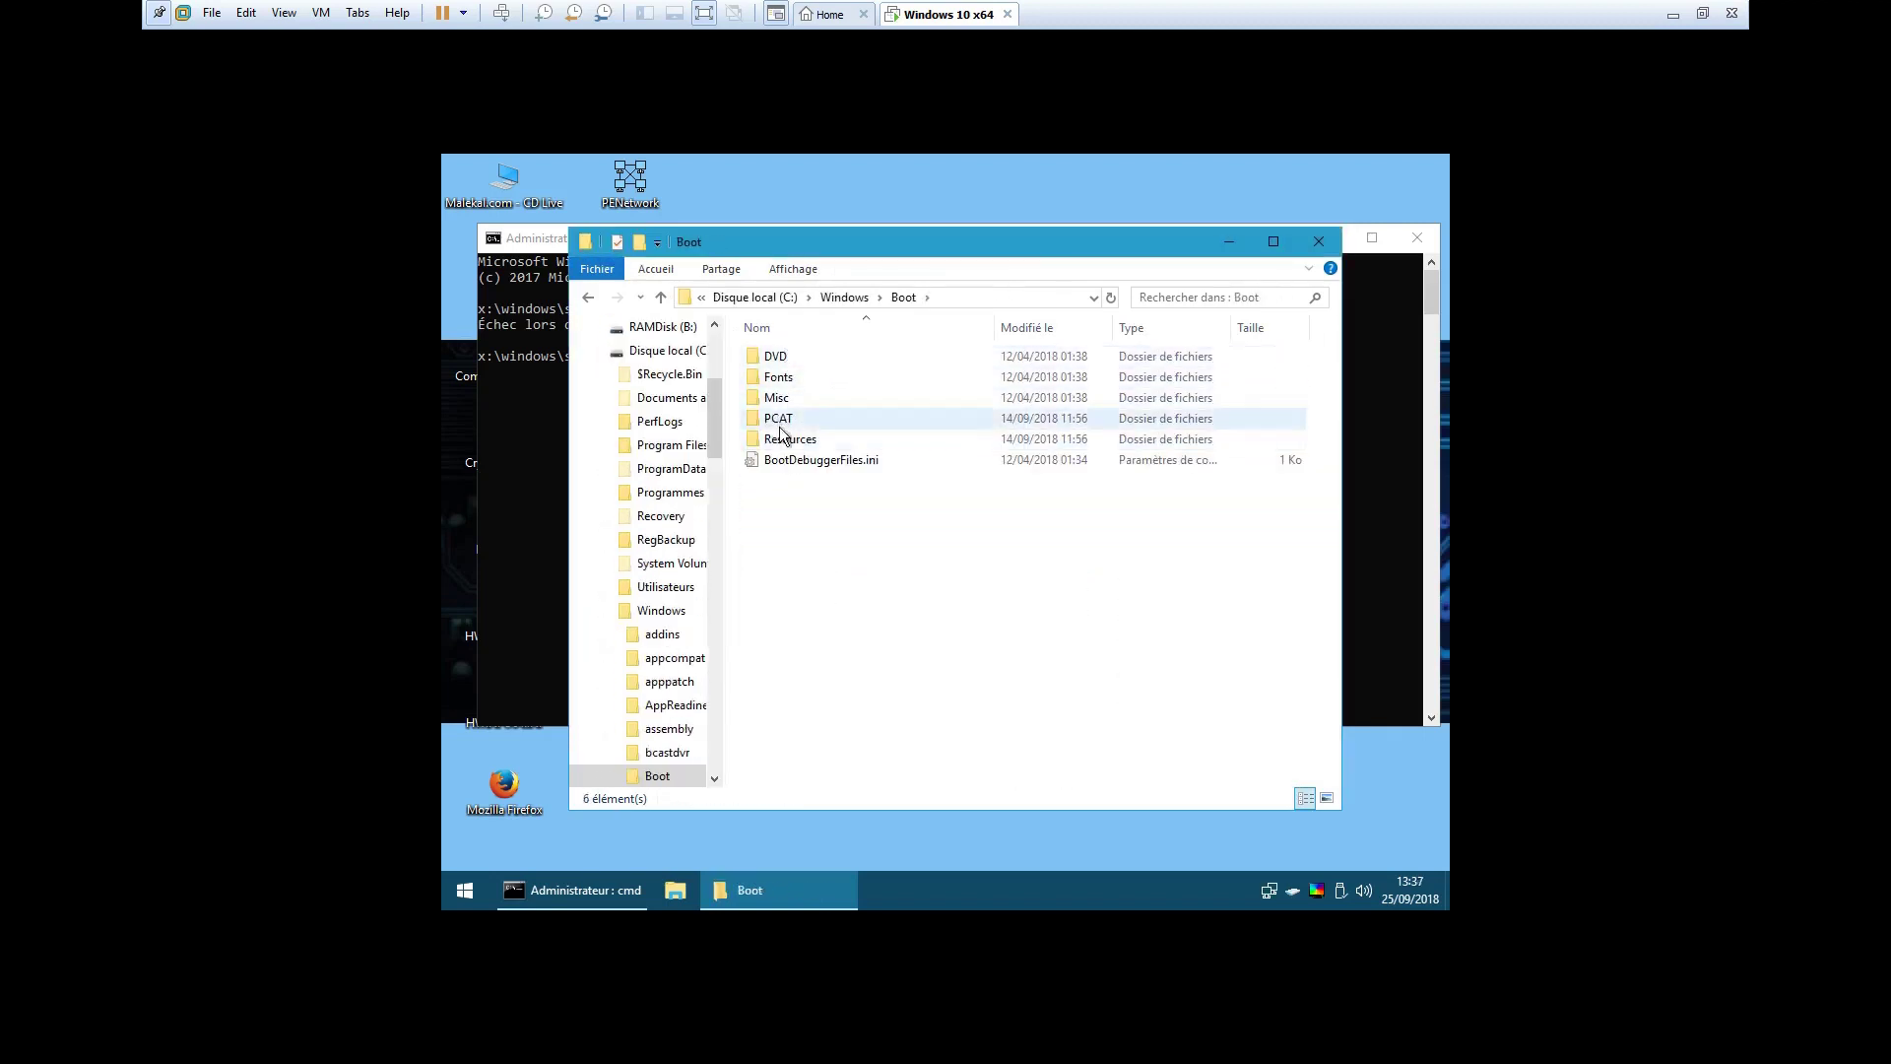
pyautogui.click(530, 772)
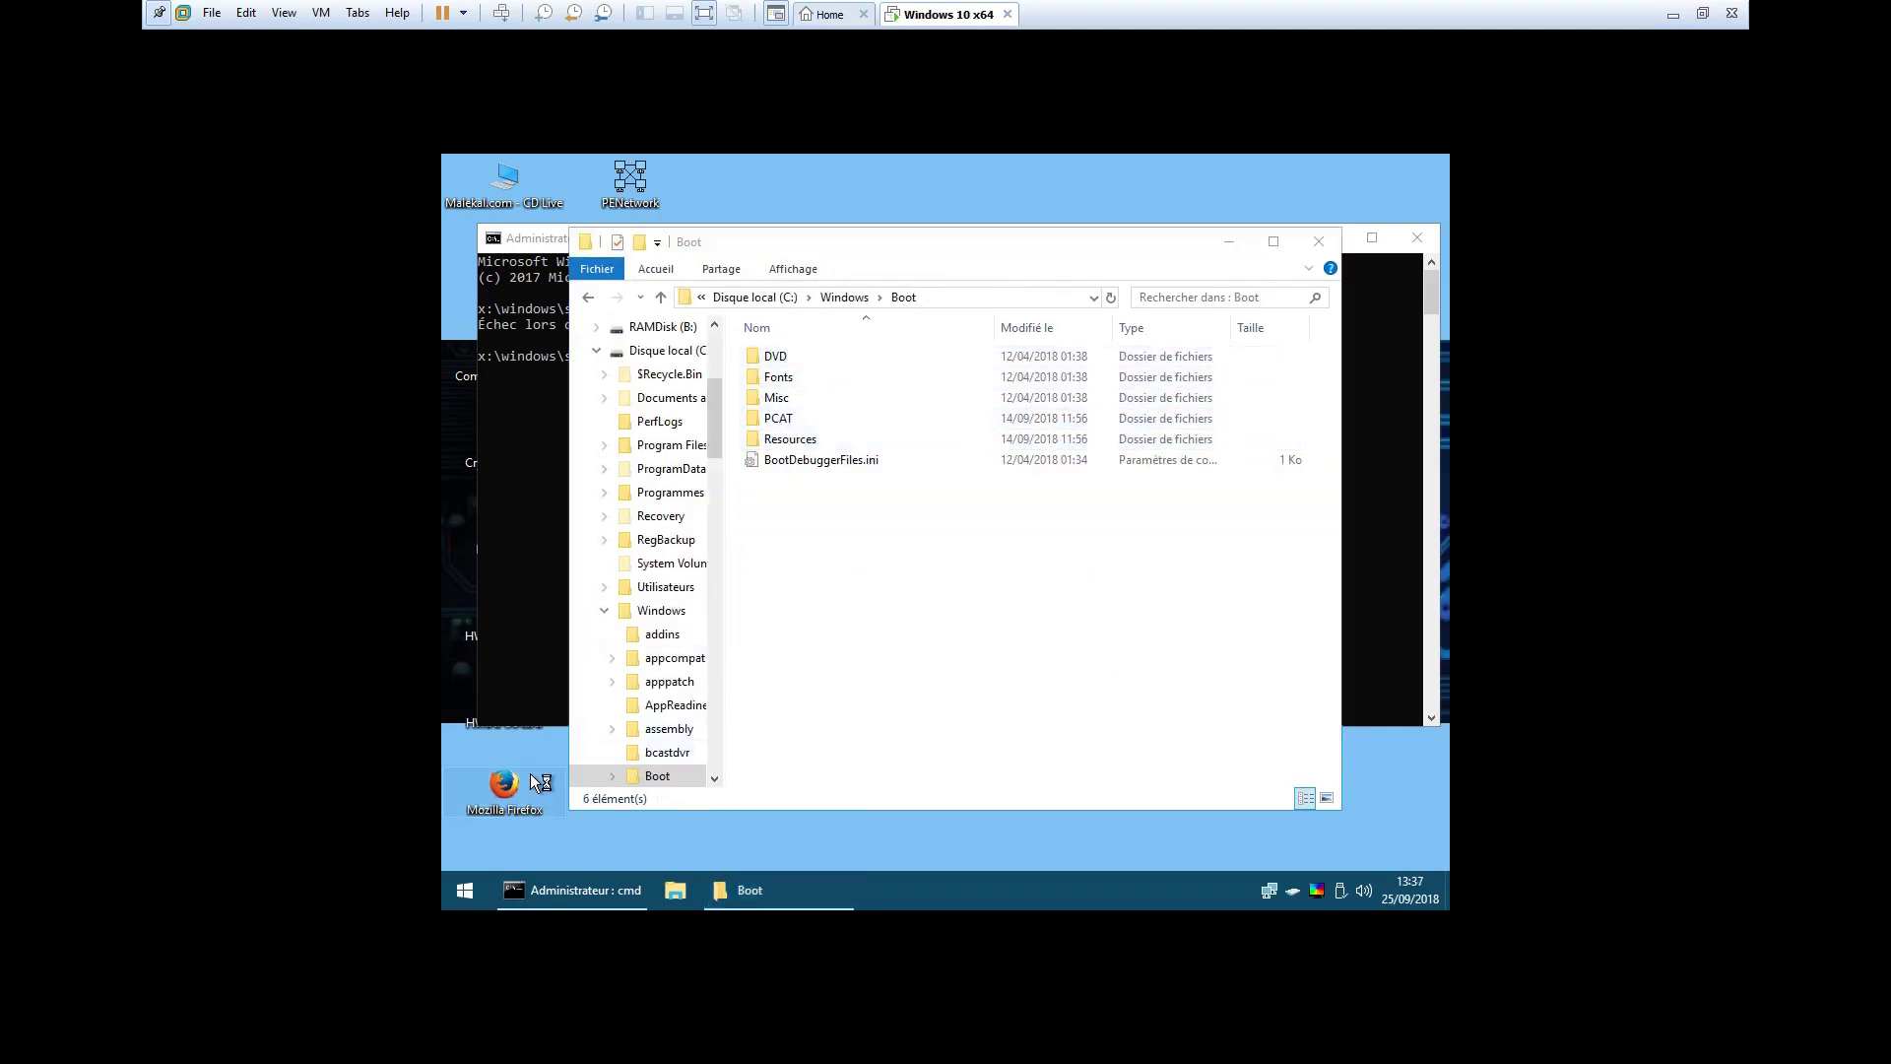
pyautogui.click(719, 410)
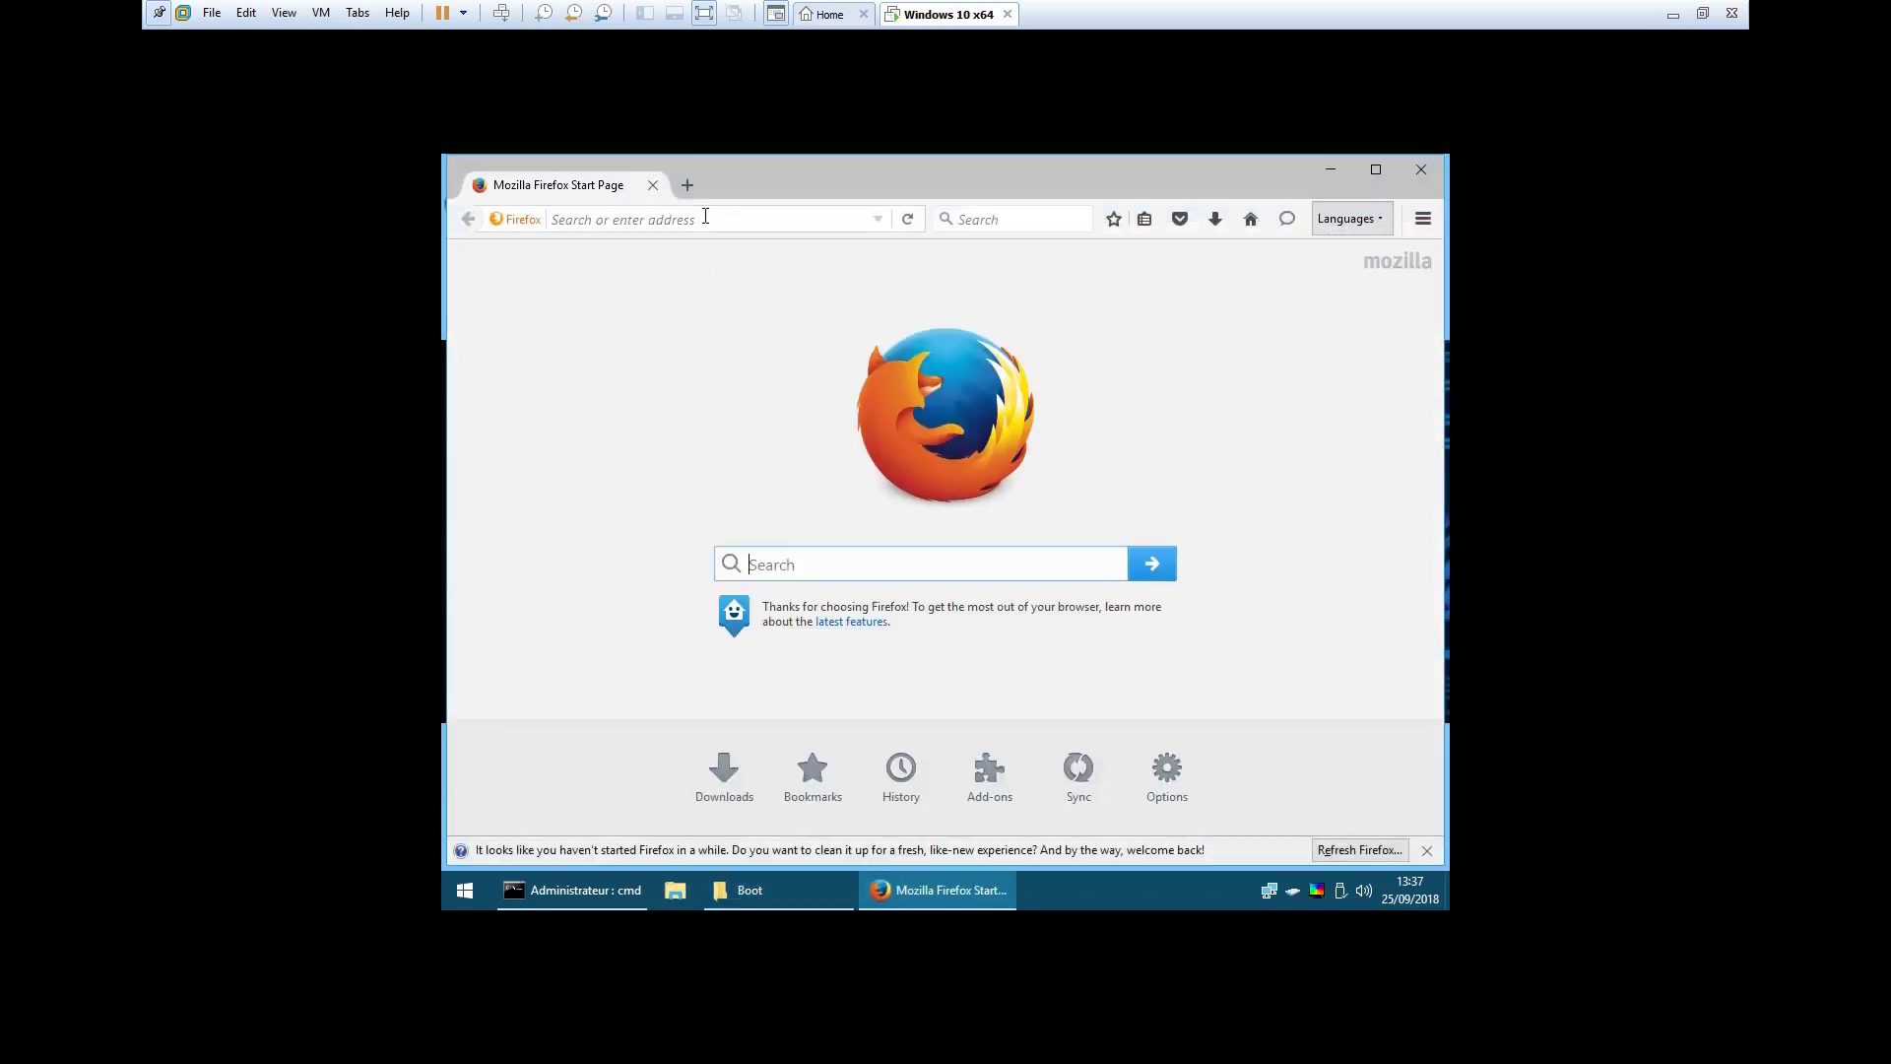
pyautogui.click(705, 217)
pyautogui.write('www.malekal.com')
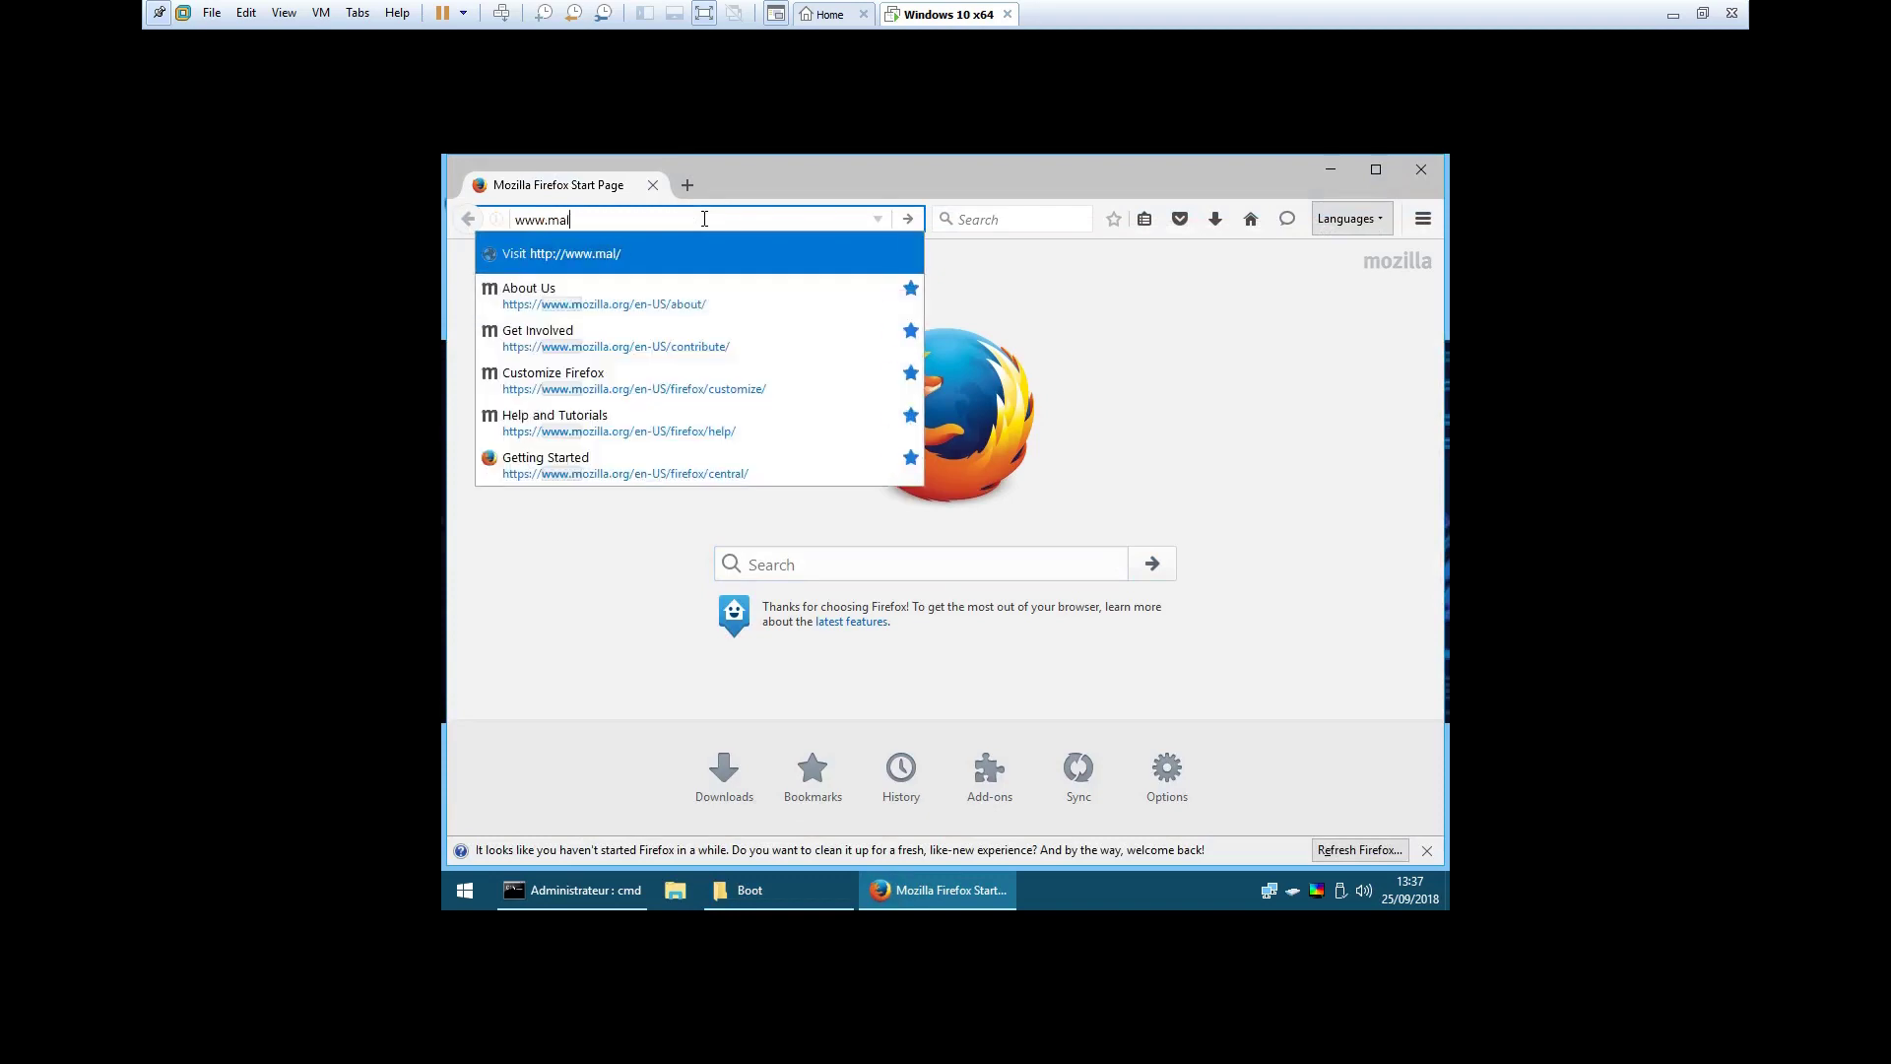
pyautogui.press('Return')
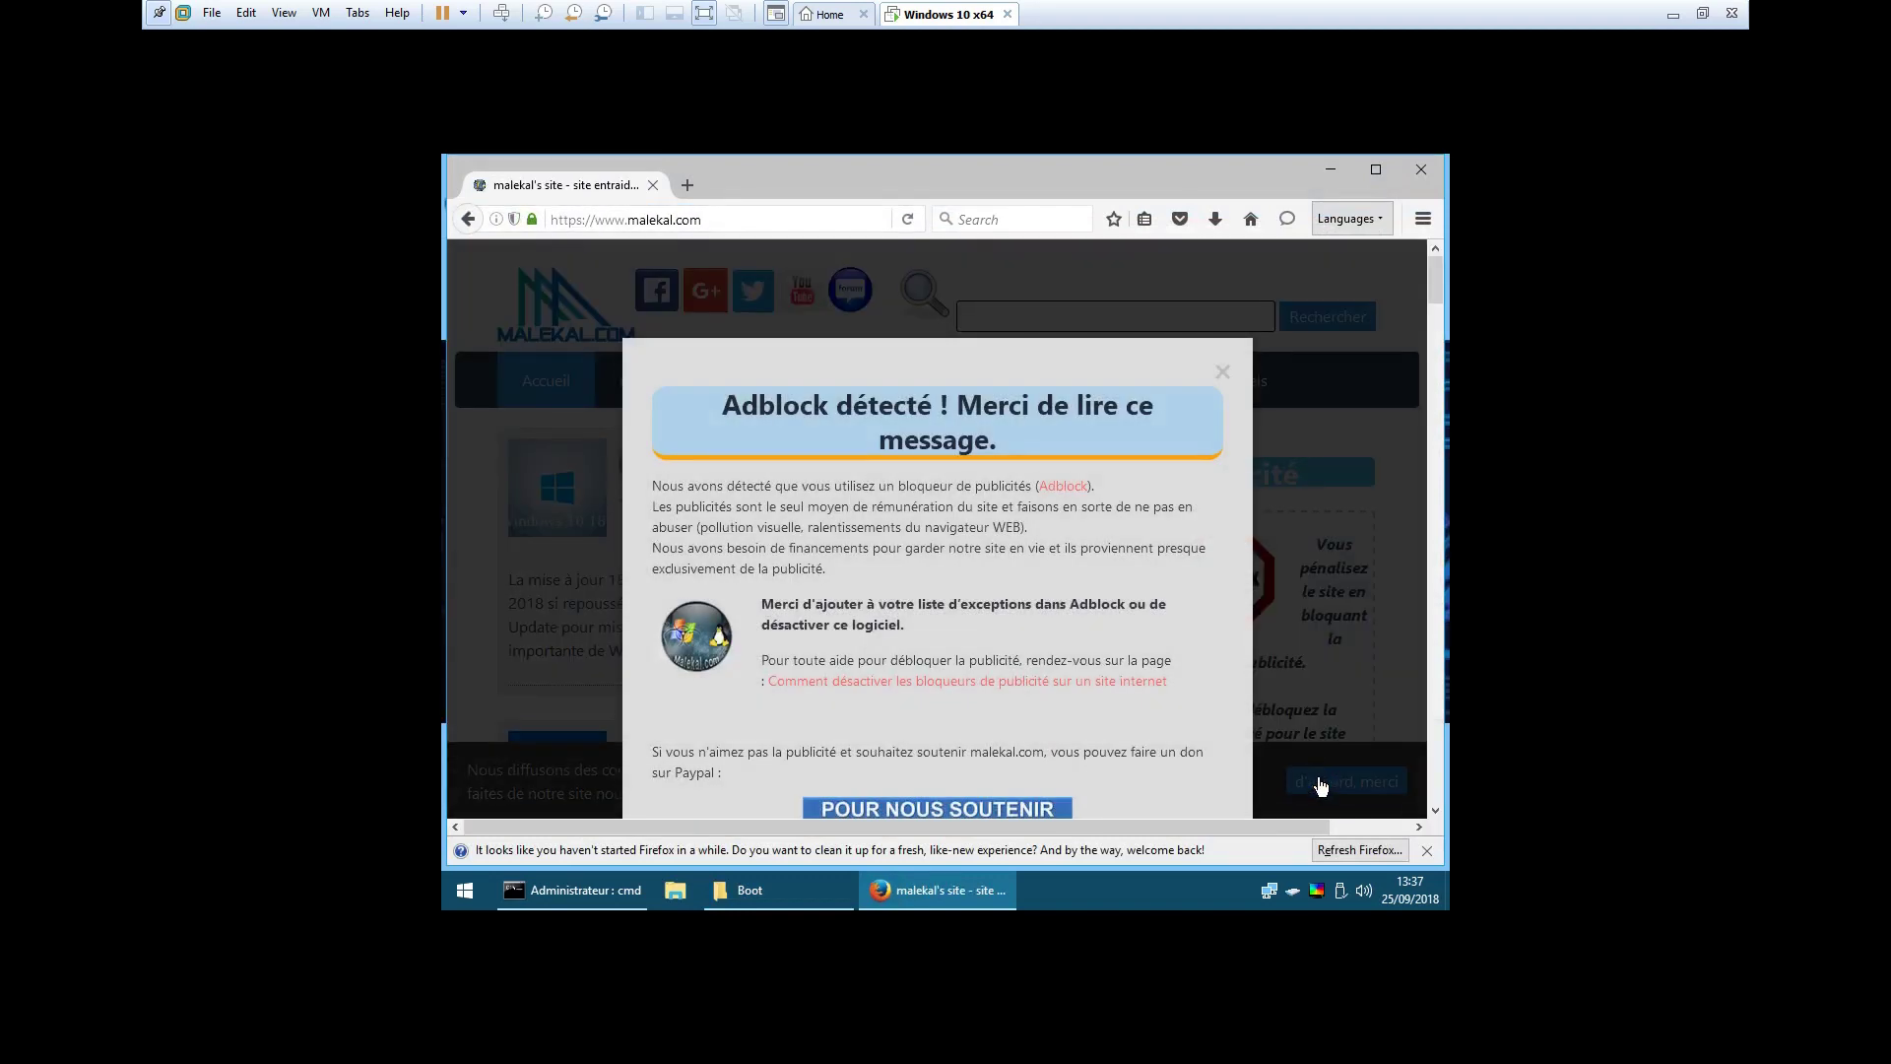
# Step: Dismiss the Adblock notice, accept the cookies, and open the article "bcdboot : échec copie des fichiers de démarrage"
pyautogui.click(1223, 372)
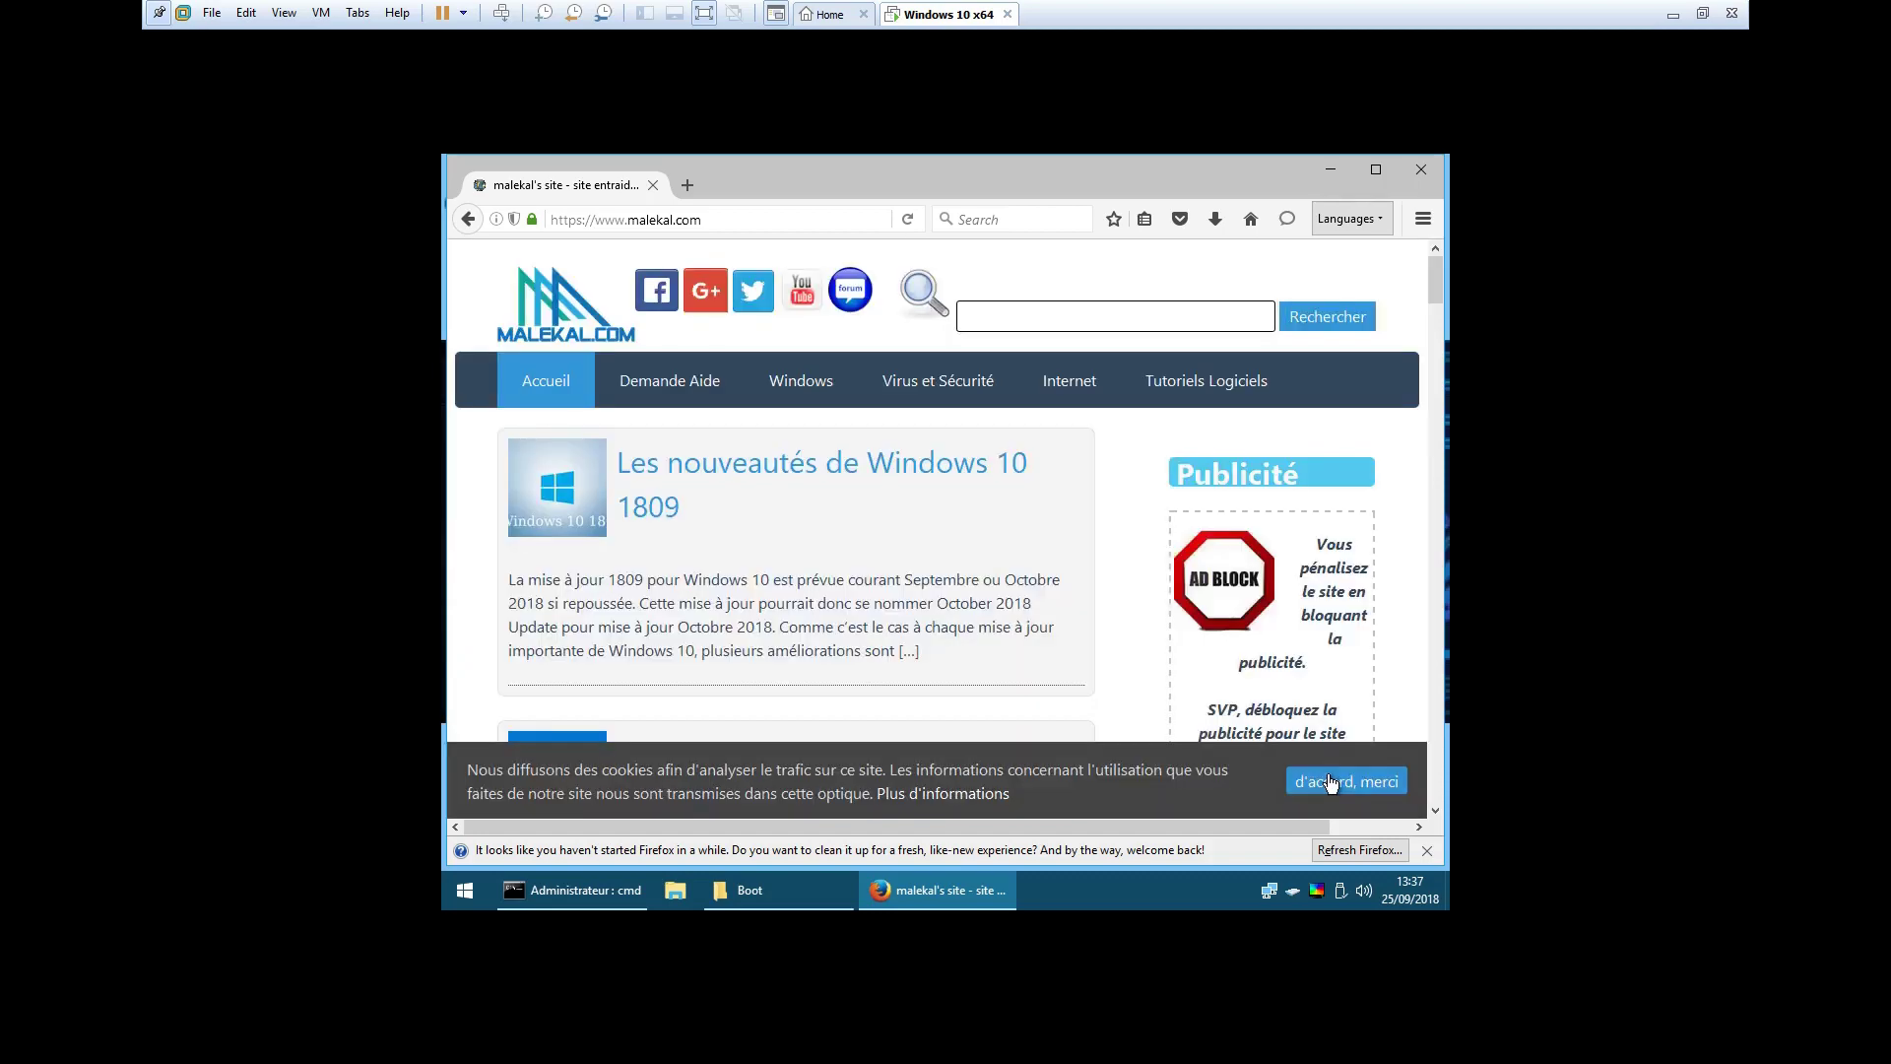
pyautogui.click(1345, 781)
pyautogui.scroll(-2, 1024, 767)
pyautogui.scroll(-4, 1024, 767)
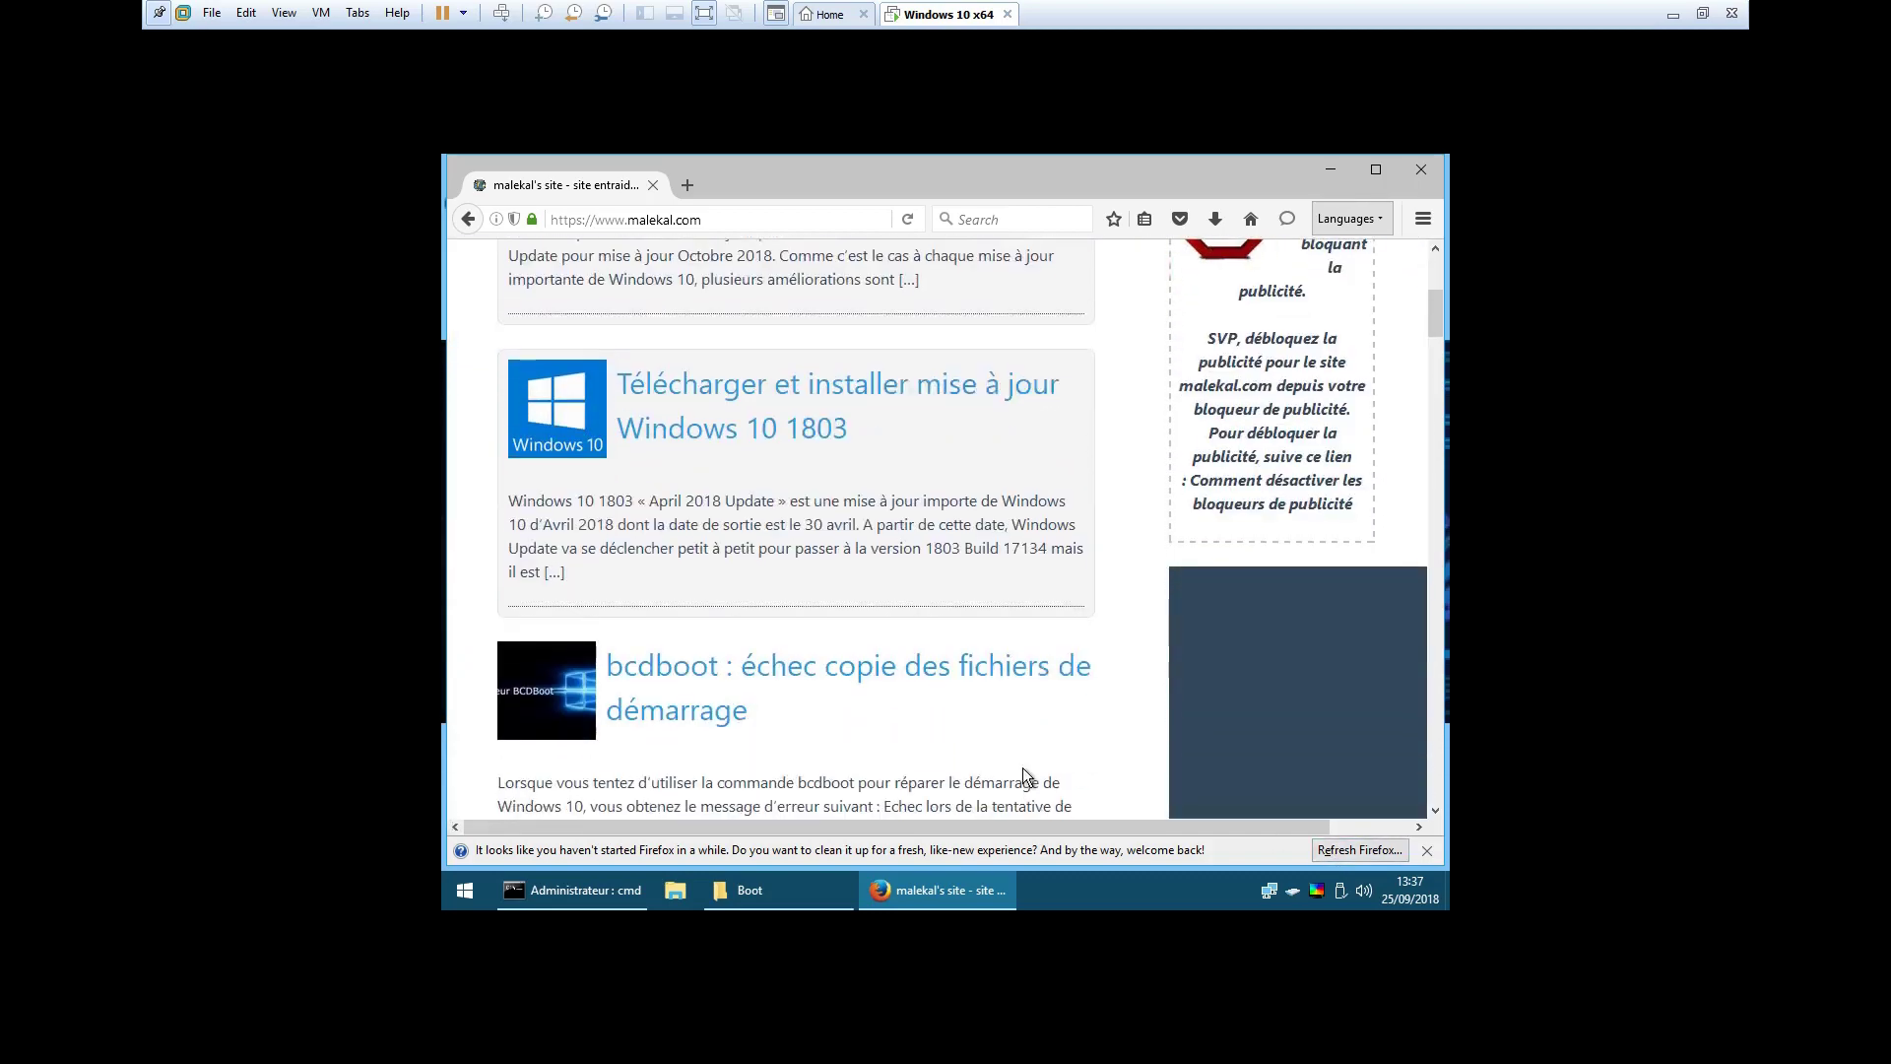
pyautogui.scroll(1, 955, 471)
pyautogui.click(954, 554)
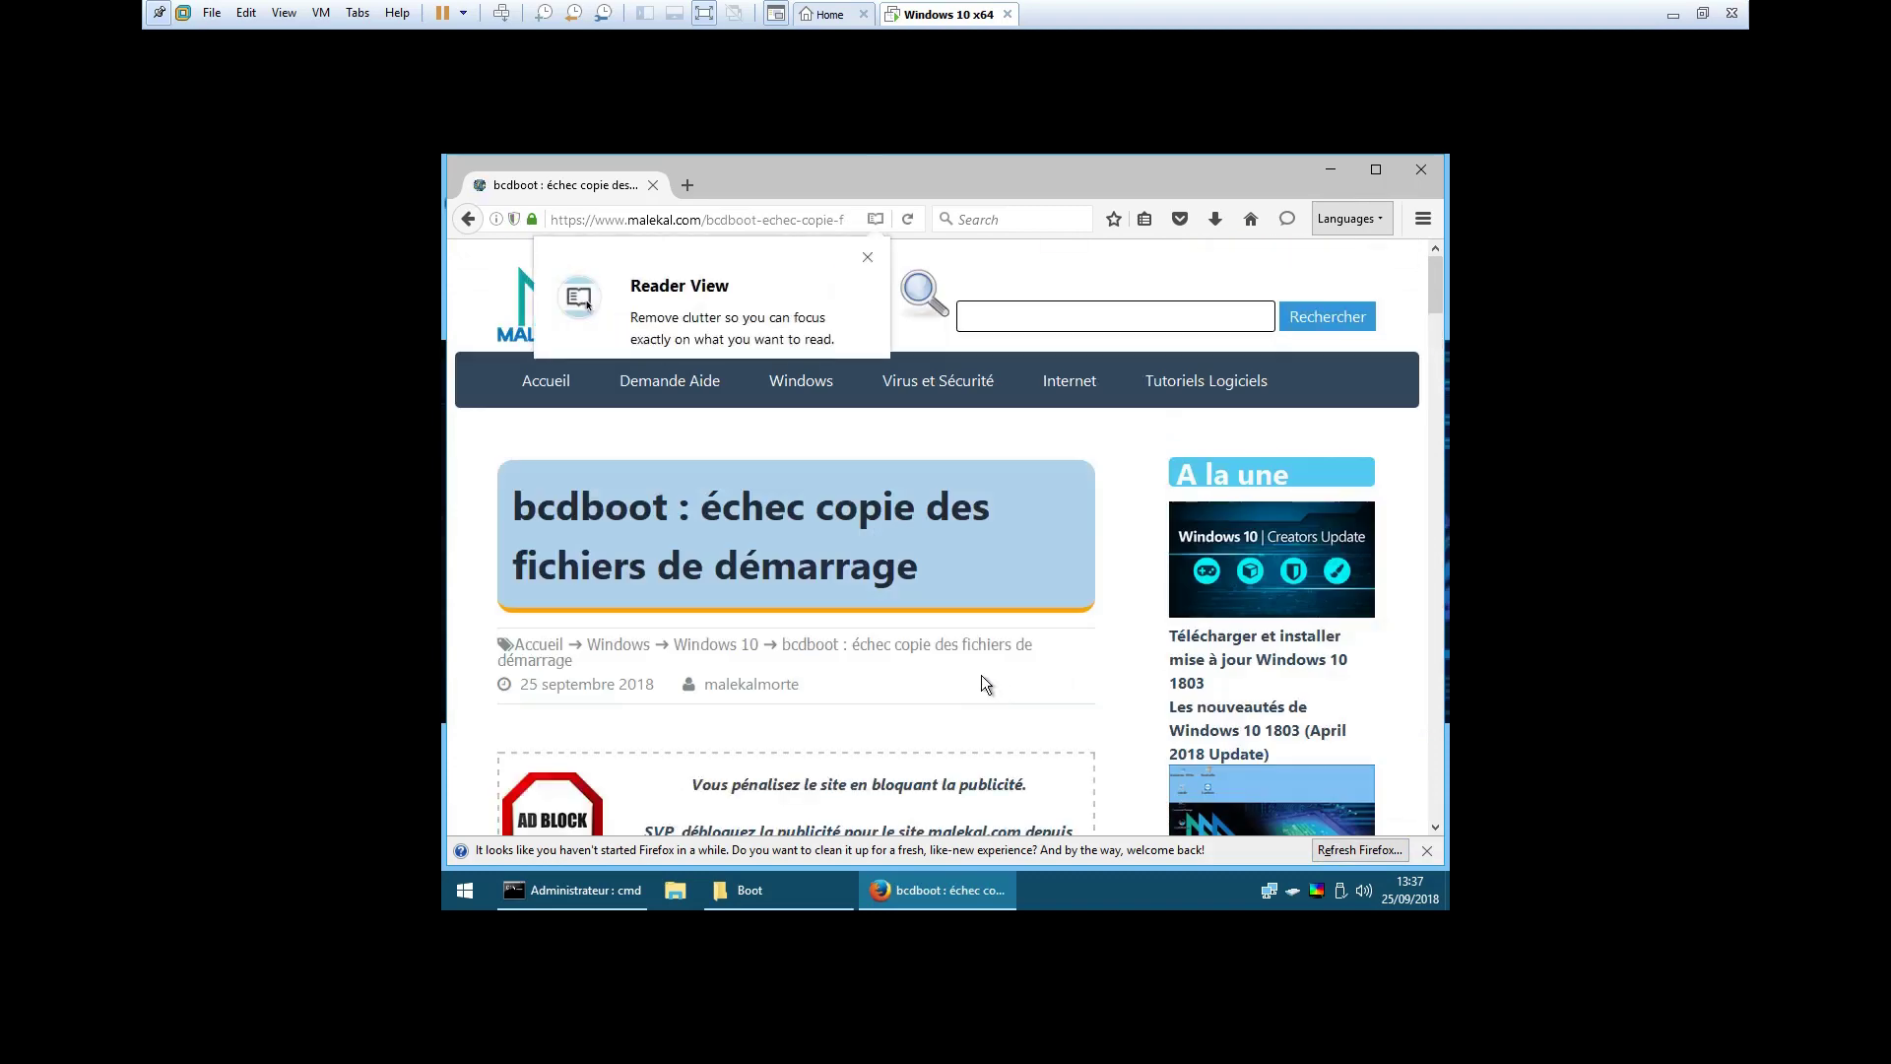
# Step: Download the article's Boot-Windows10.zip to the Desktop and close Firefox
pyautogui.scroll(-8, 981, 676)
pyautogui.scroll(-10, 984, 682)
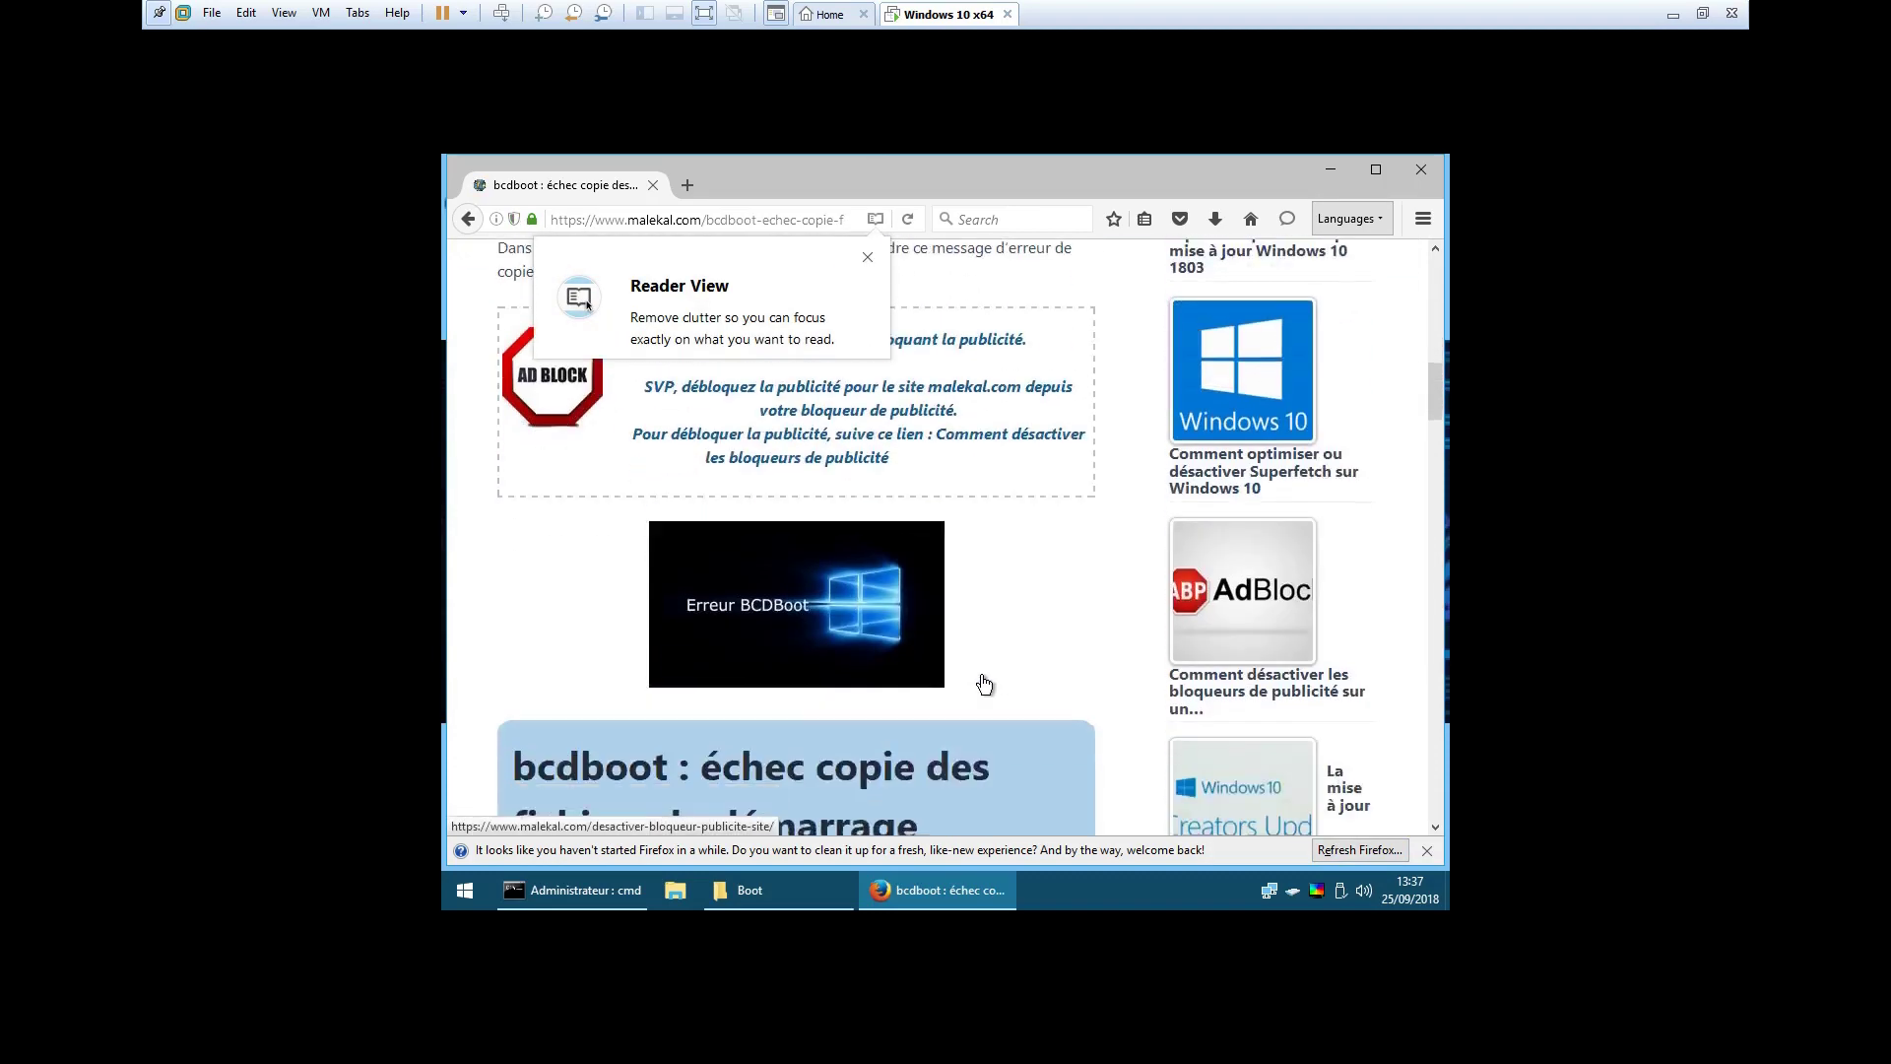
pyautogui.scroll(-2, 981, 675)
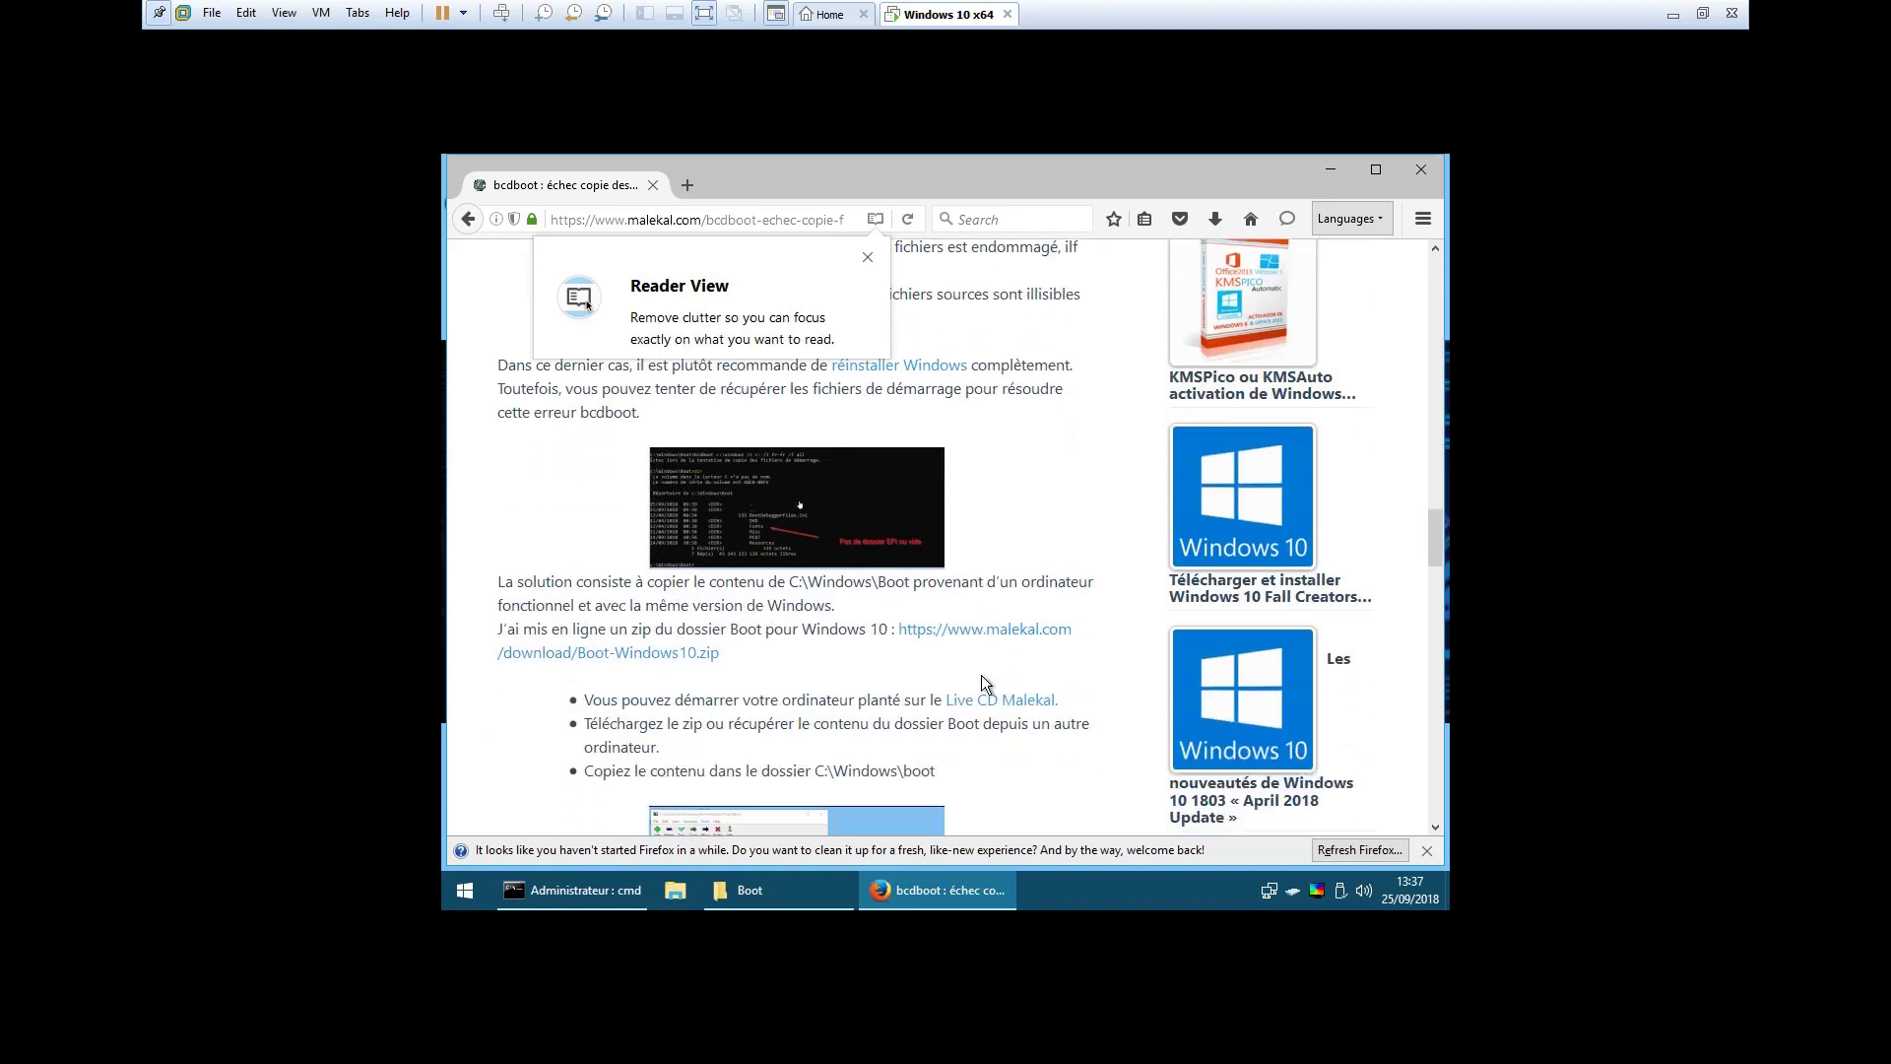
pyautogui.click(564, 653)
pyautogui.click(811, 534)
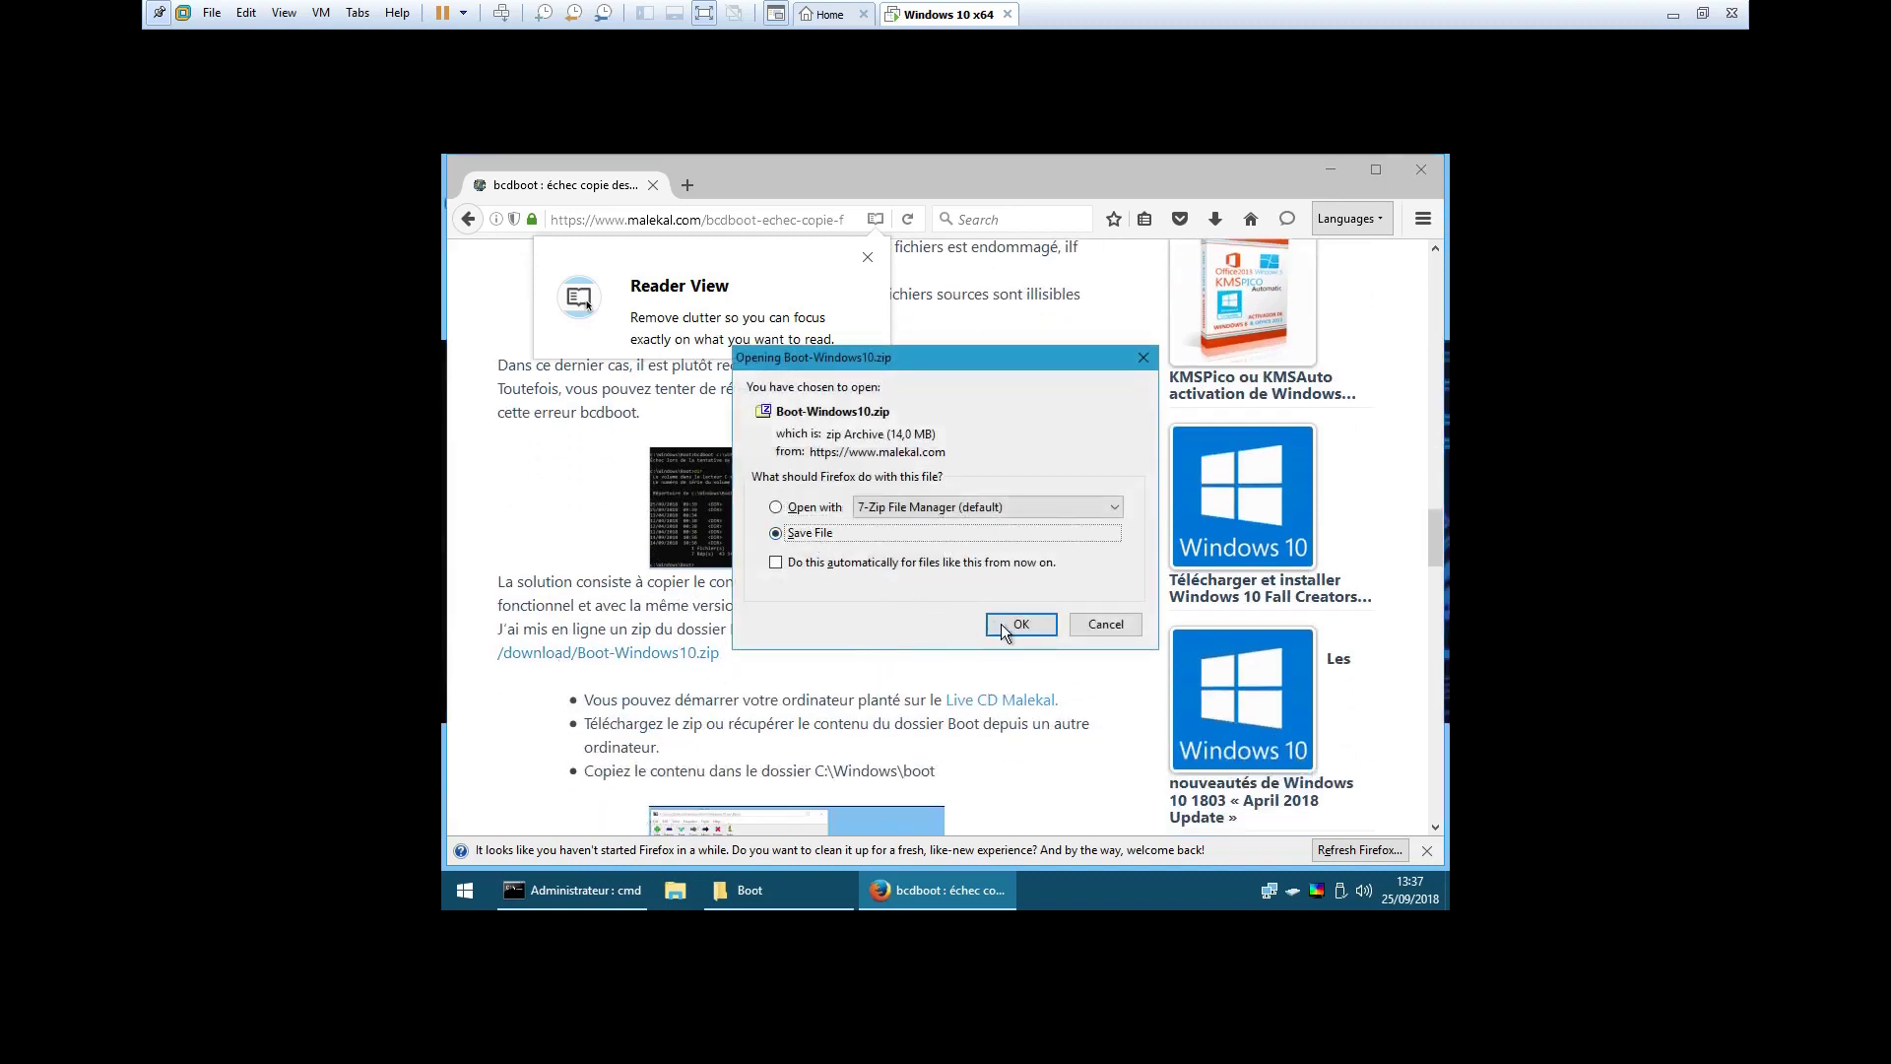
pyautogui.click(1001, 624)
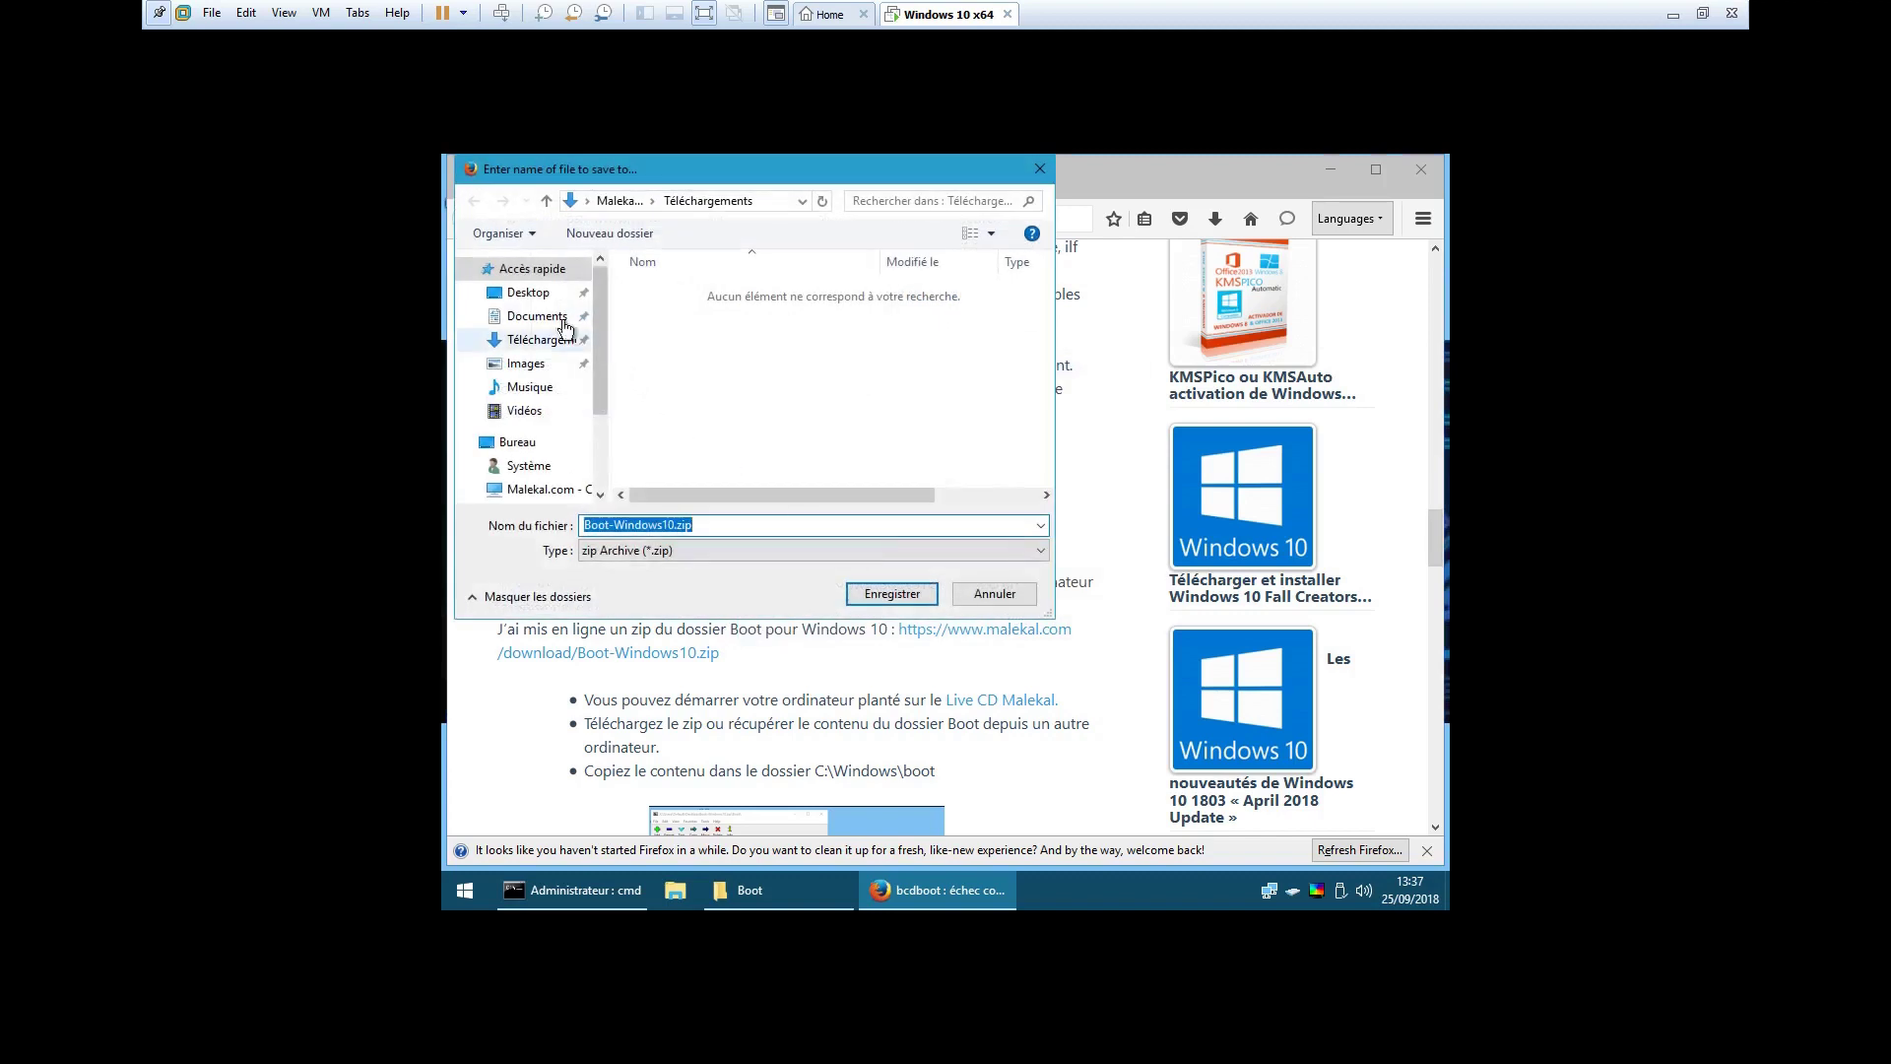
pyautogui.click(528, 292)
pyautogui.click(887, 592)
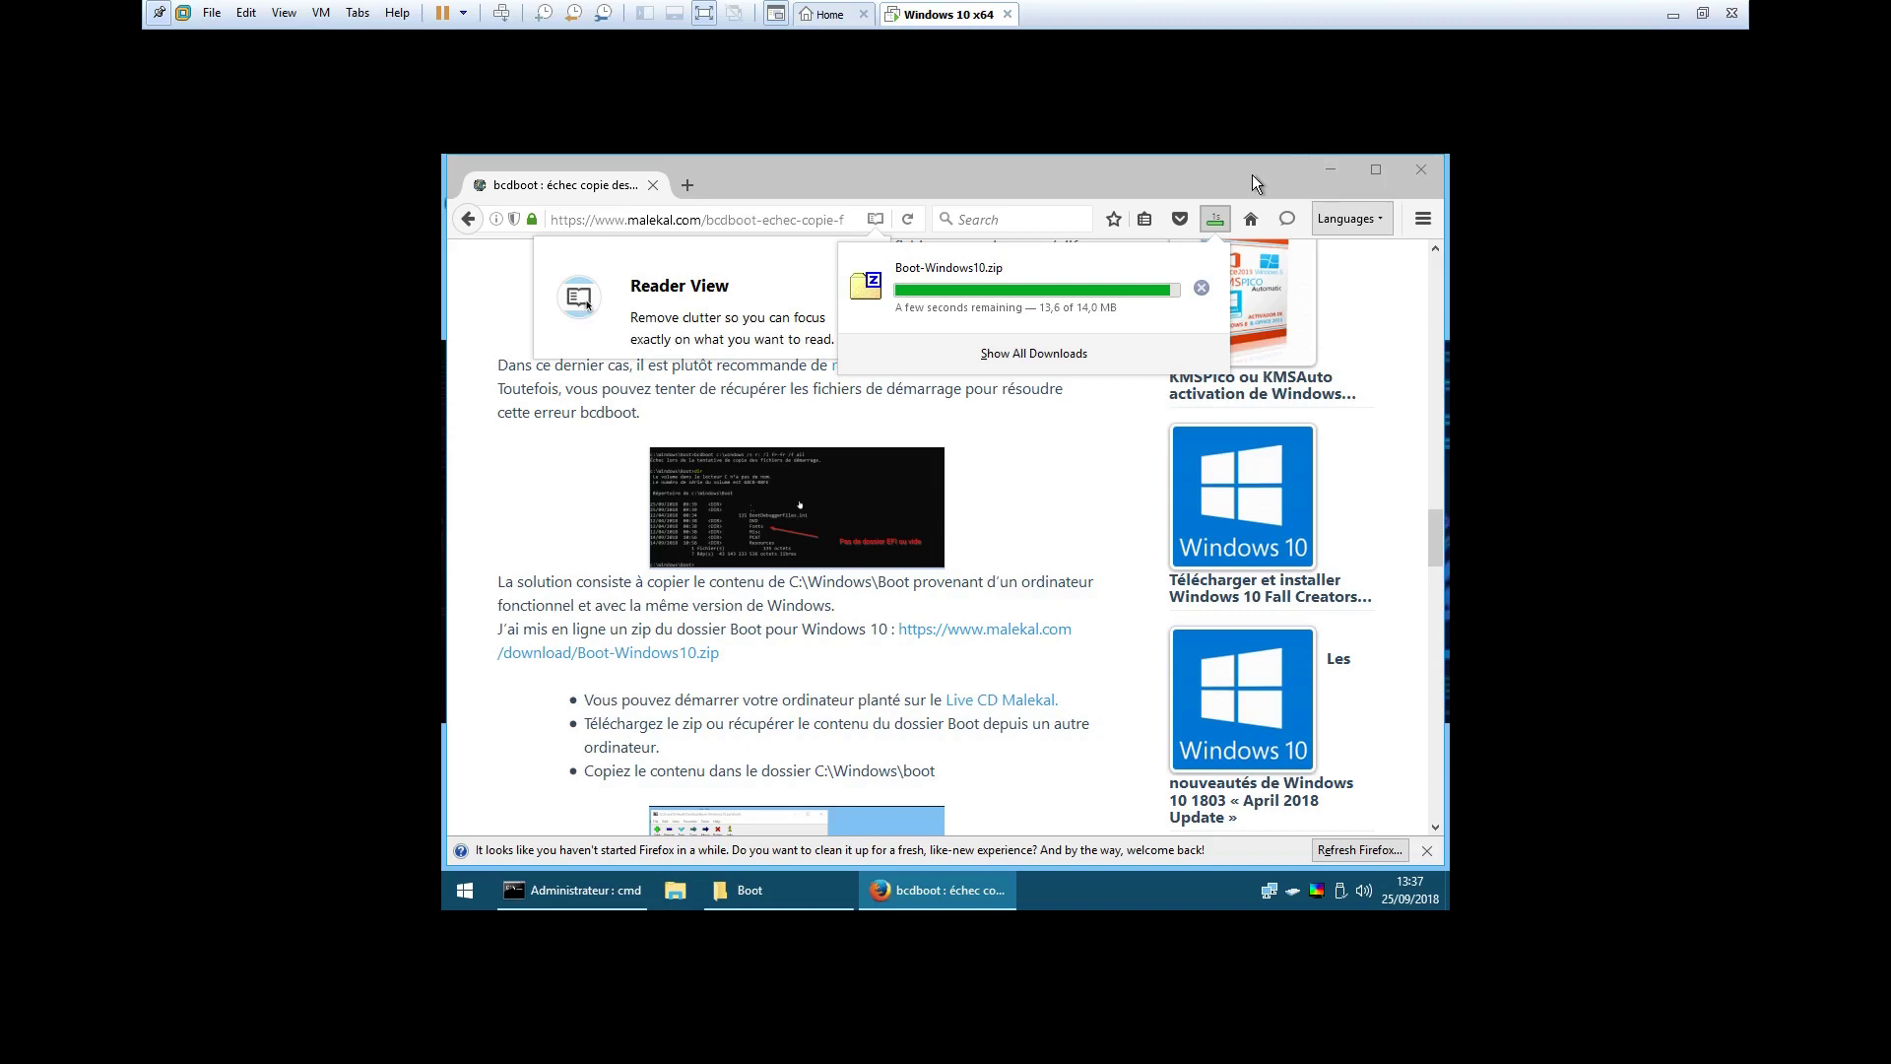
pyautogui.hotkey('alt', 'F4')
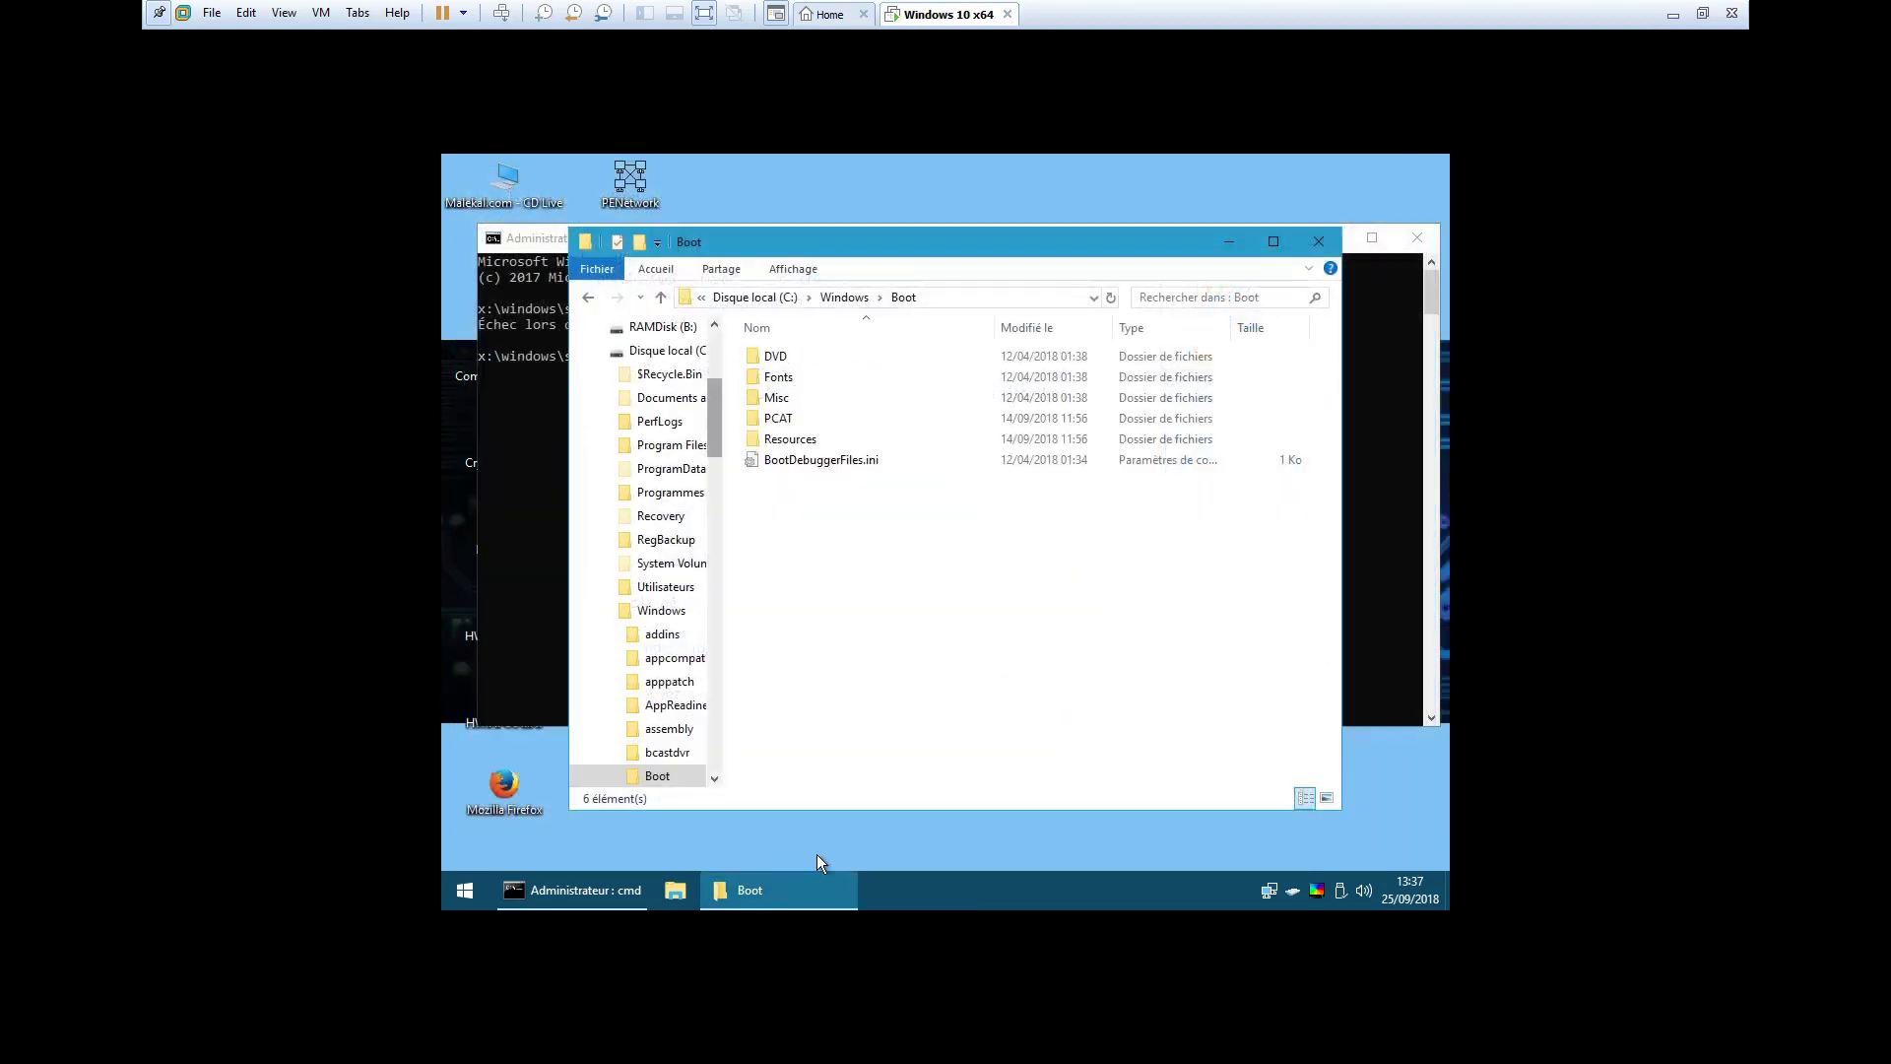
# Step: Minimize the open windows, move Boot-Windows10.zip to a free spot on the desktop, and open the Boot folder inside the archive
pyautogui.click(1228, 241)
pyautogui.click(1337, 241)
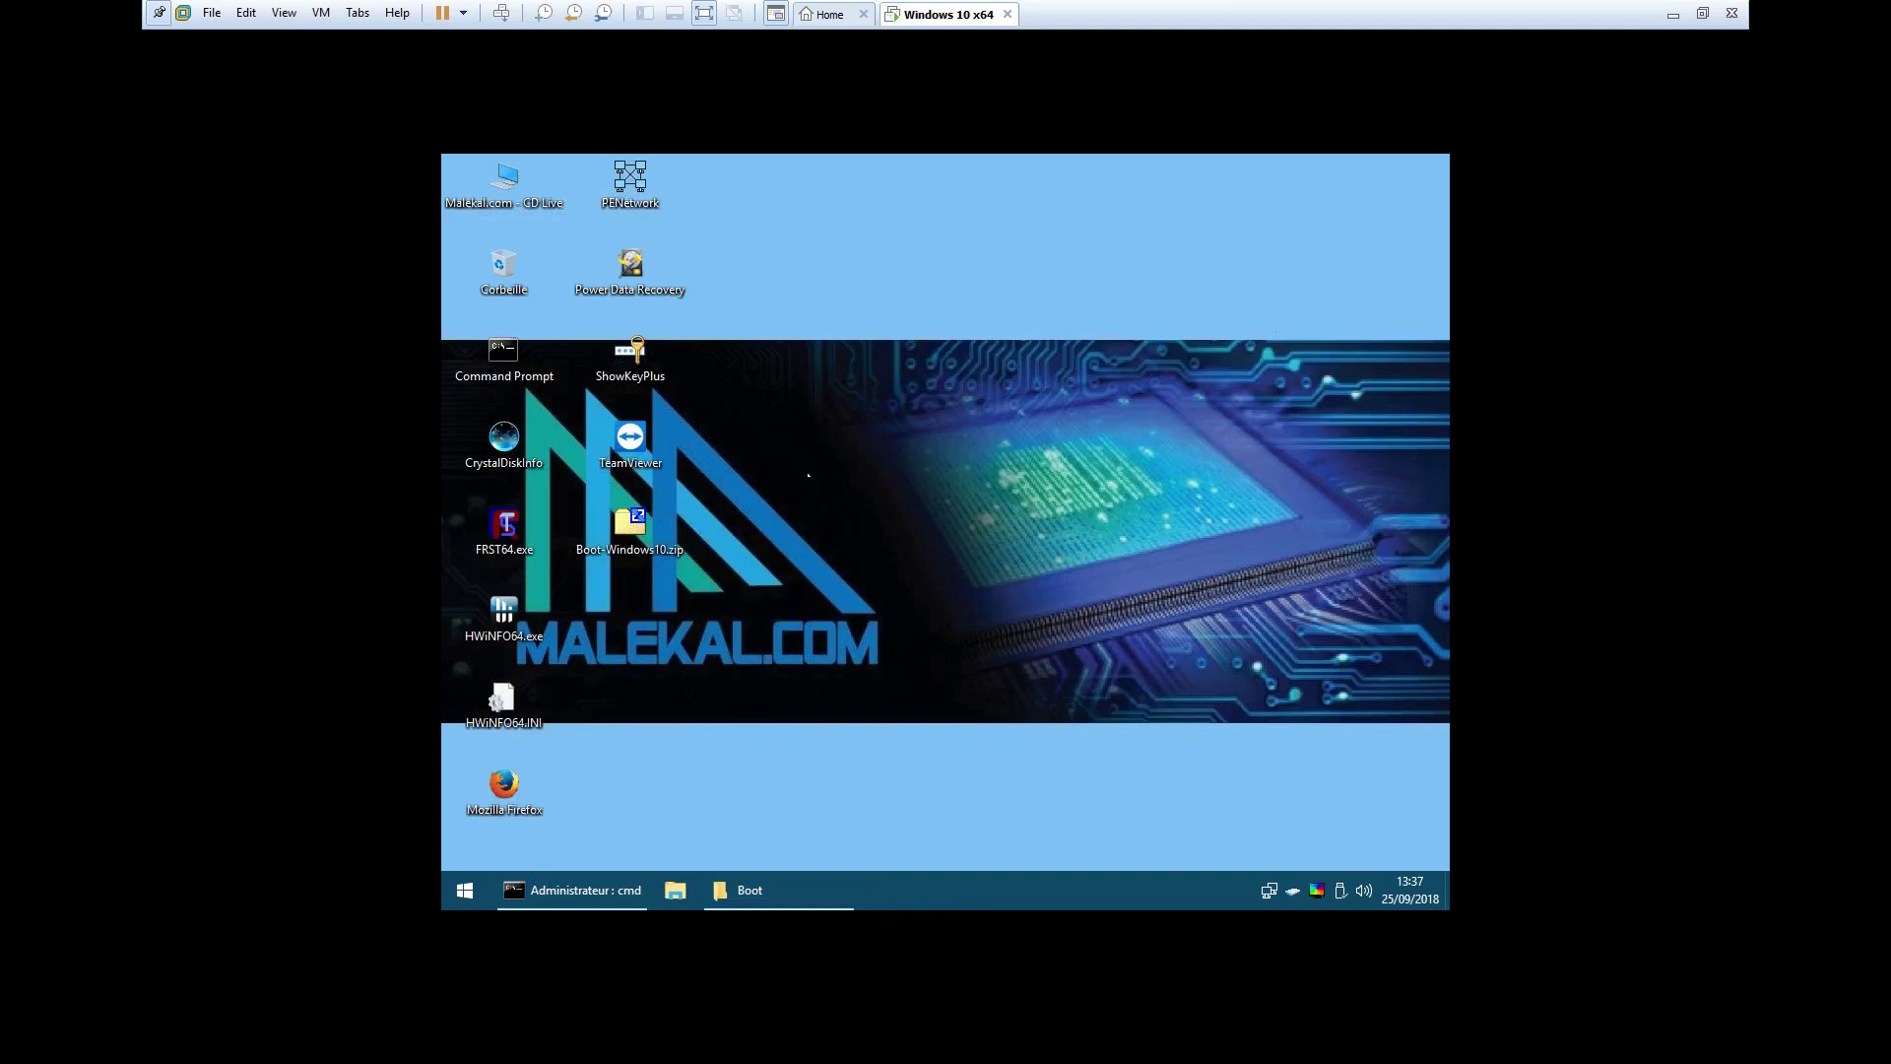
pyautogui.moveTo(604, 532); pyautogui.dragTo(853, 268)
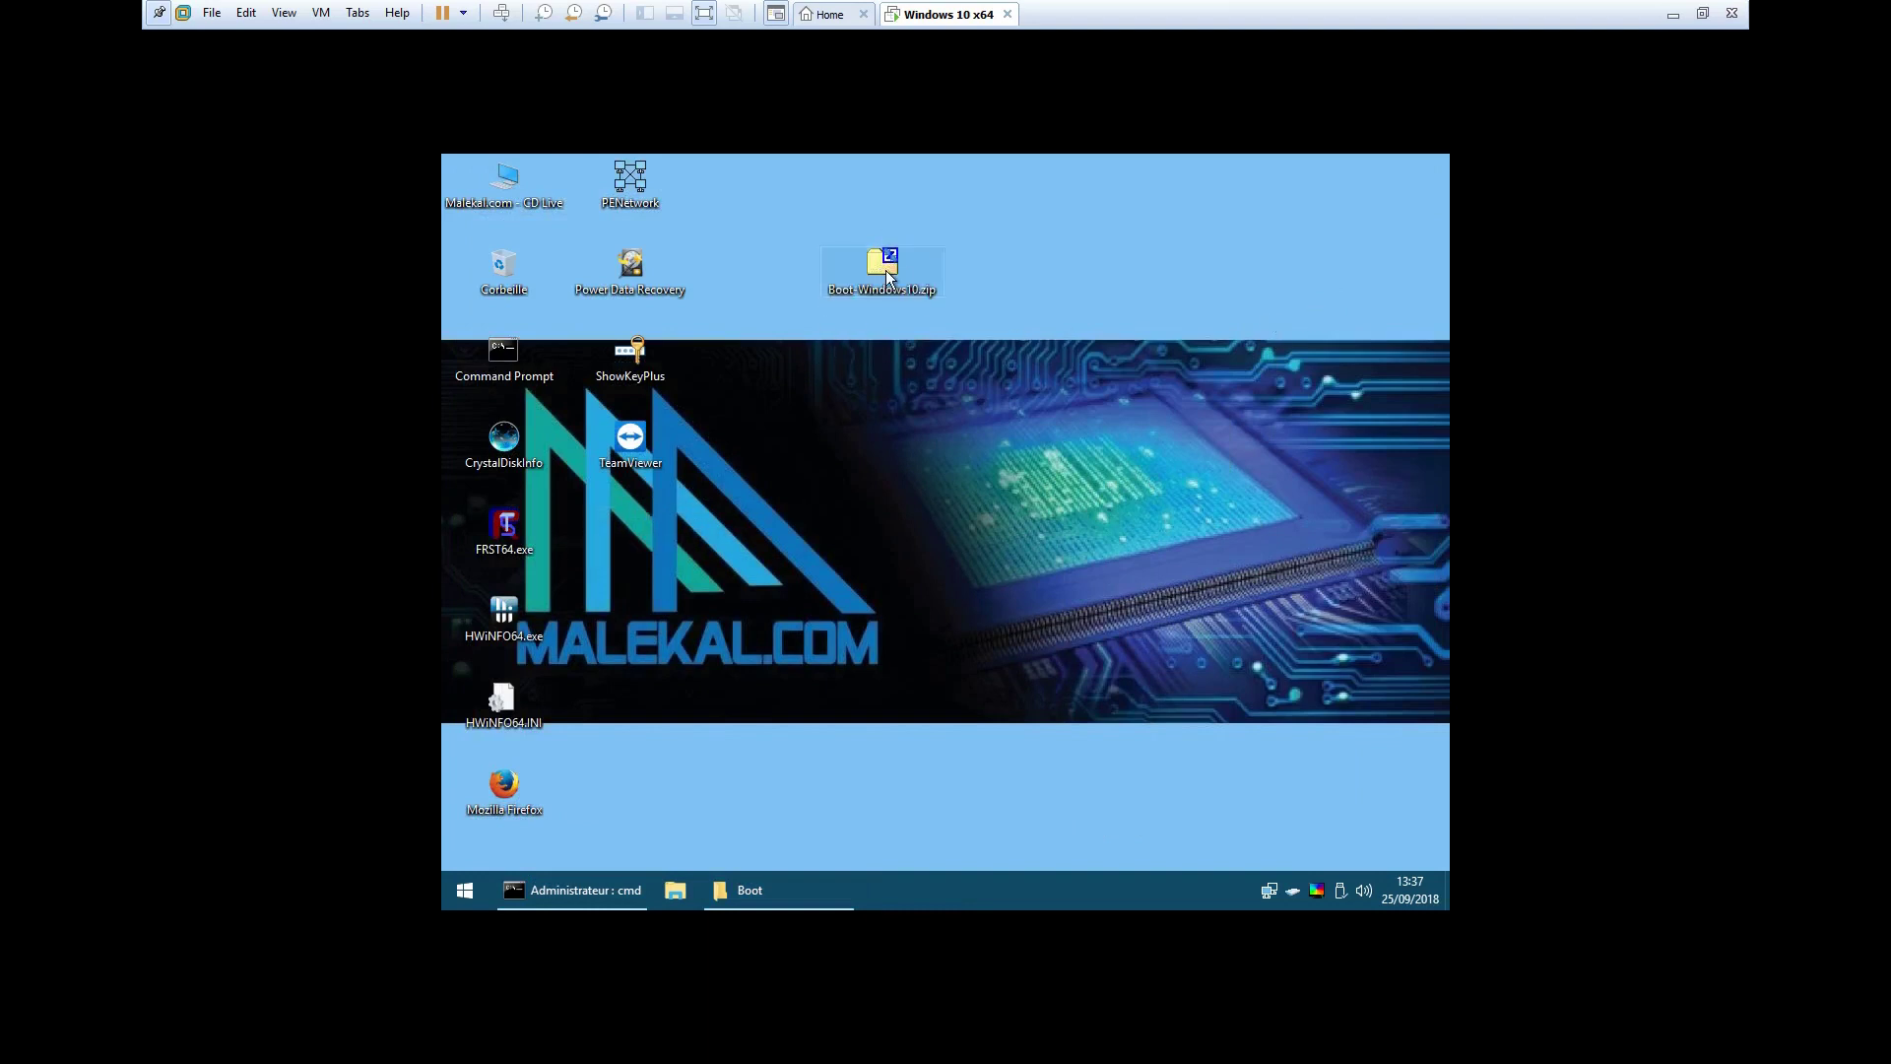
pyautogui.doubleClick(885, 270)
pyautogui.doubleClick(741, 371)
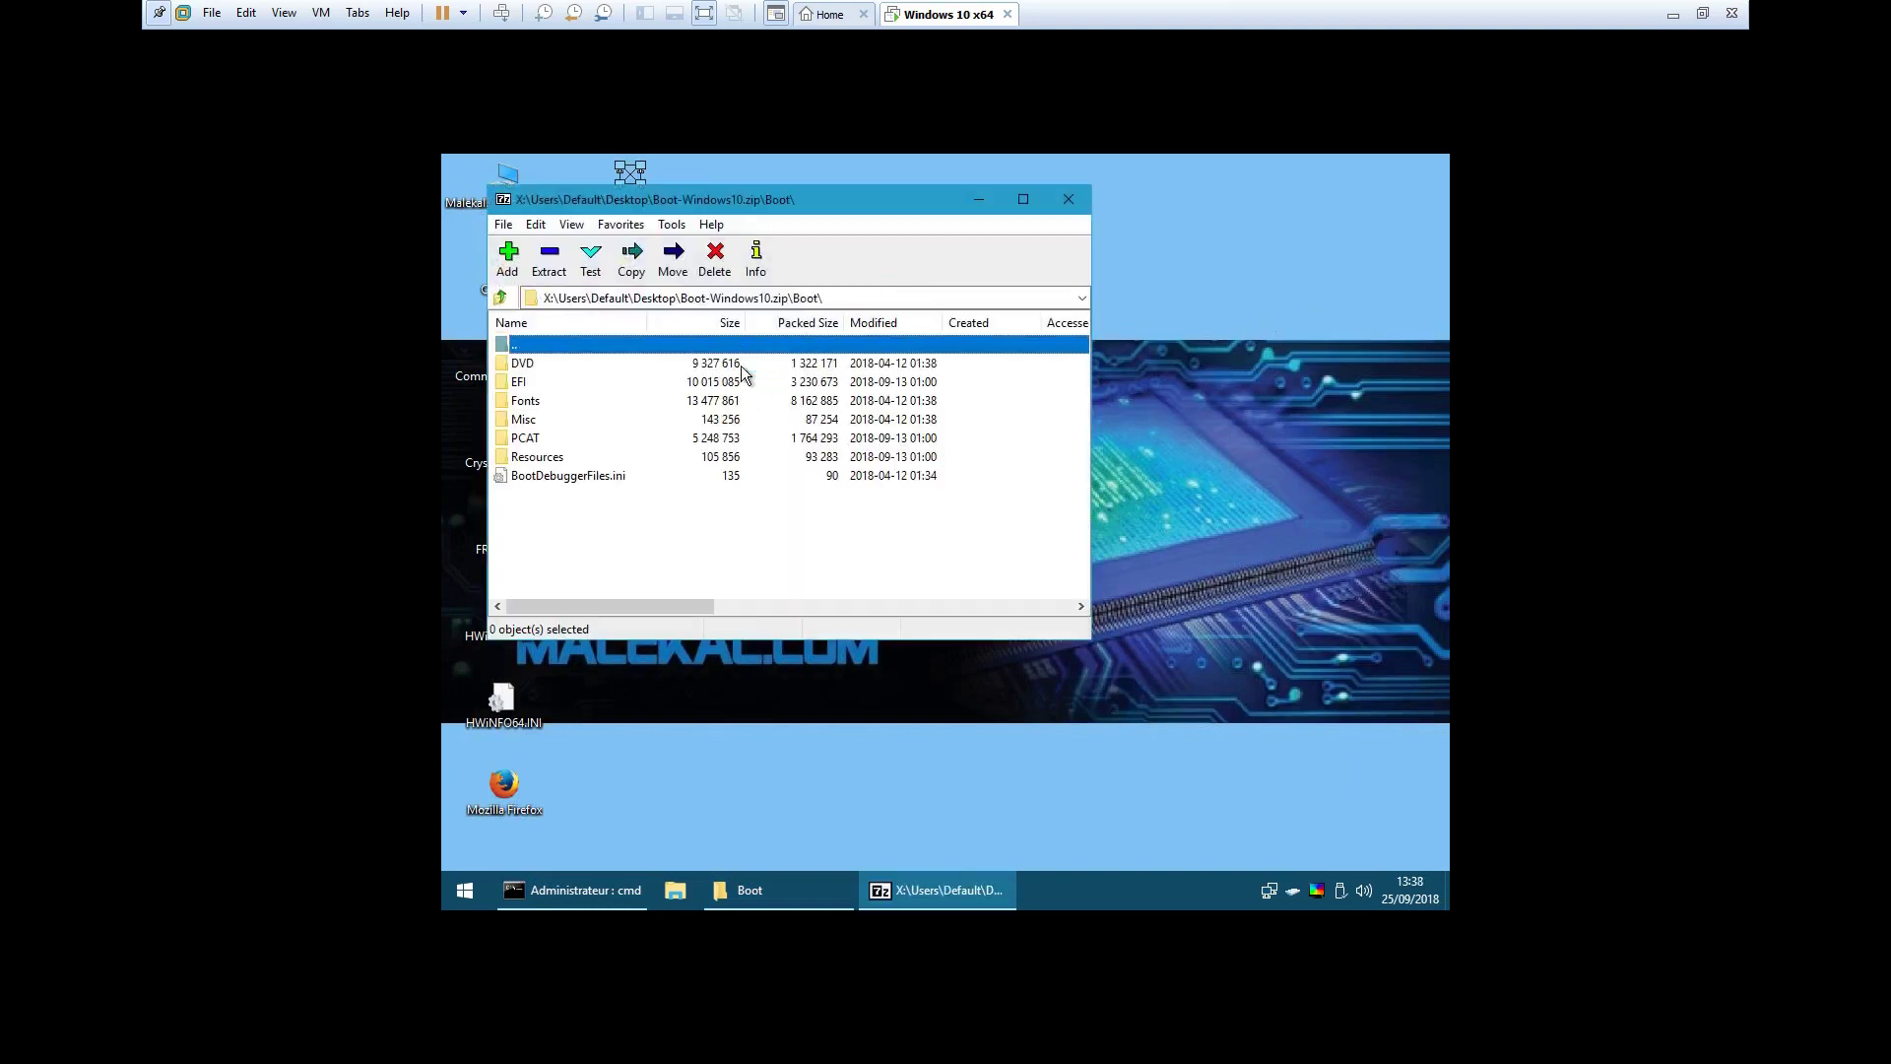
# Step: Copy the EFI folder from the archive into C:\Windows\Boot, with the two windows placed side by side
pyautogui.click(531, 382)
pyautogui.click(746, 889)
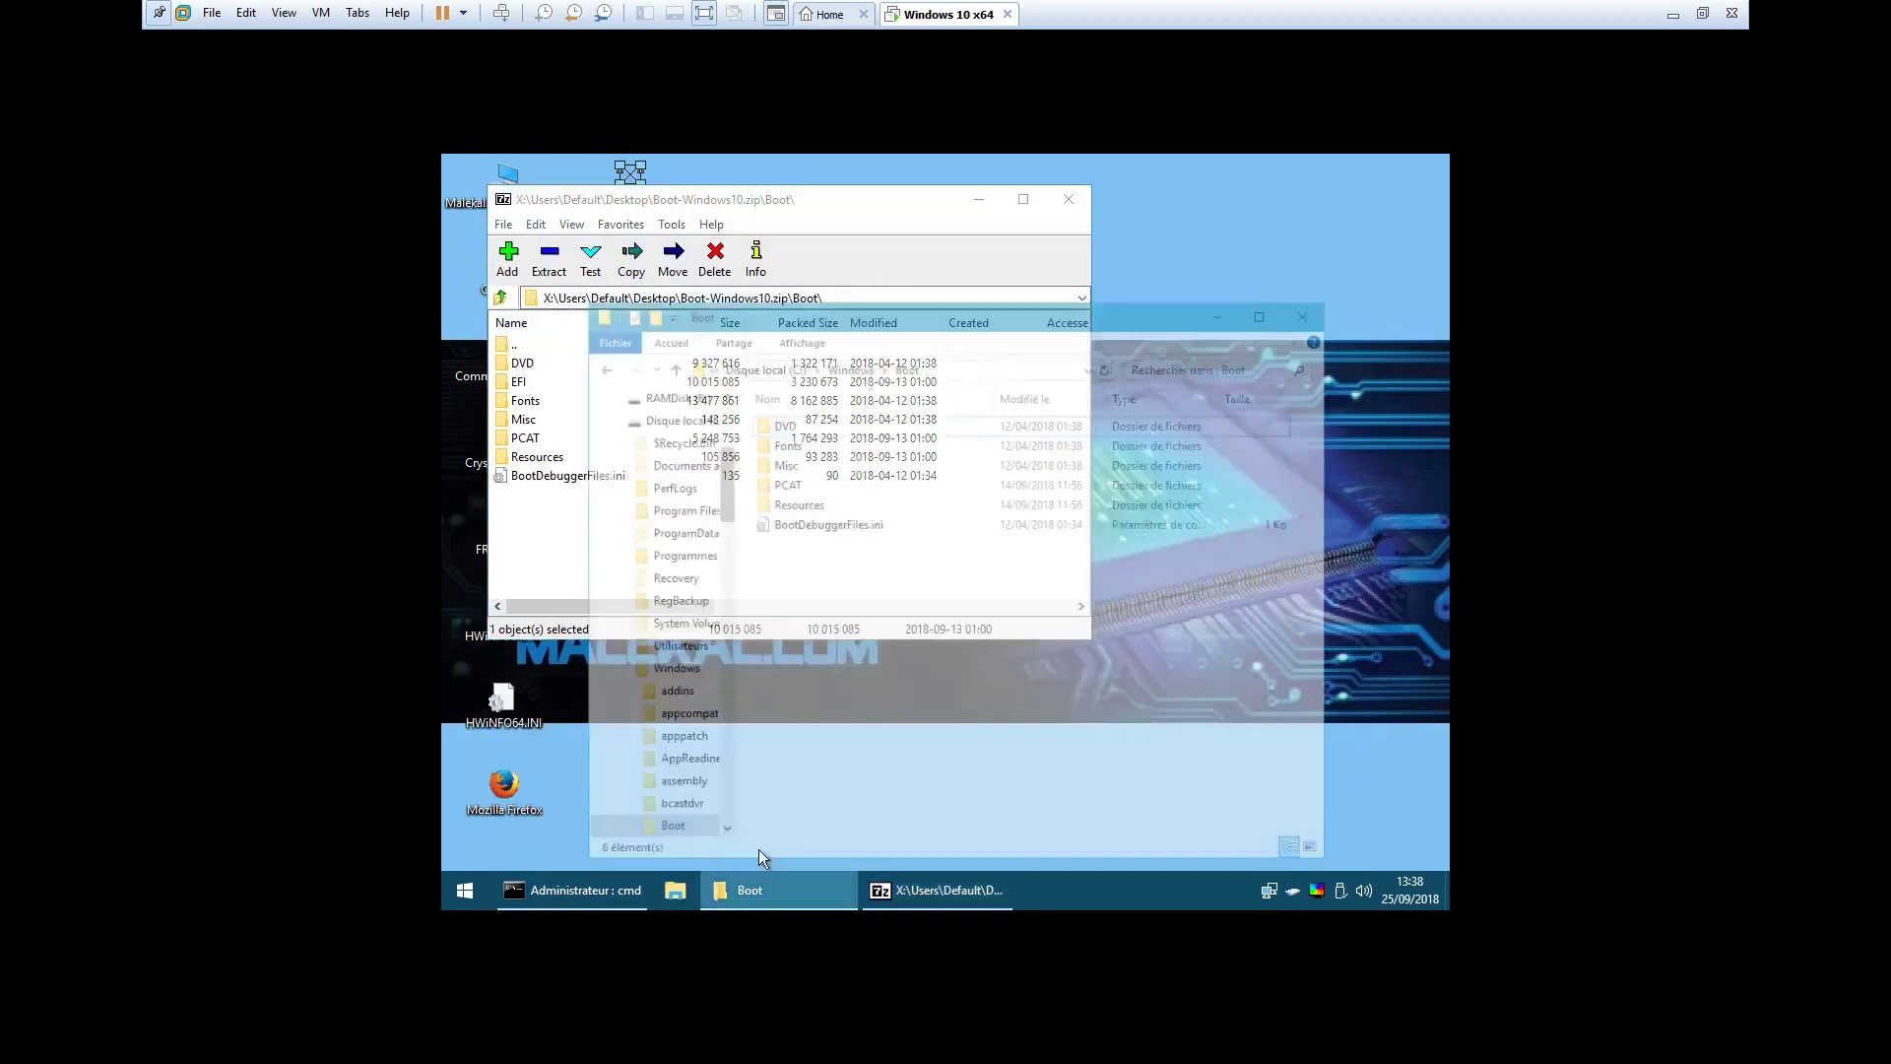
pyautogui.moveTo(819, 244); pyautogui.dragTo(916, 244)
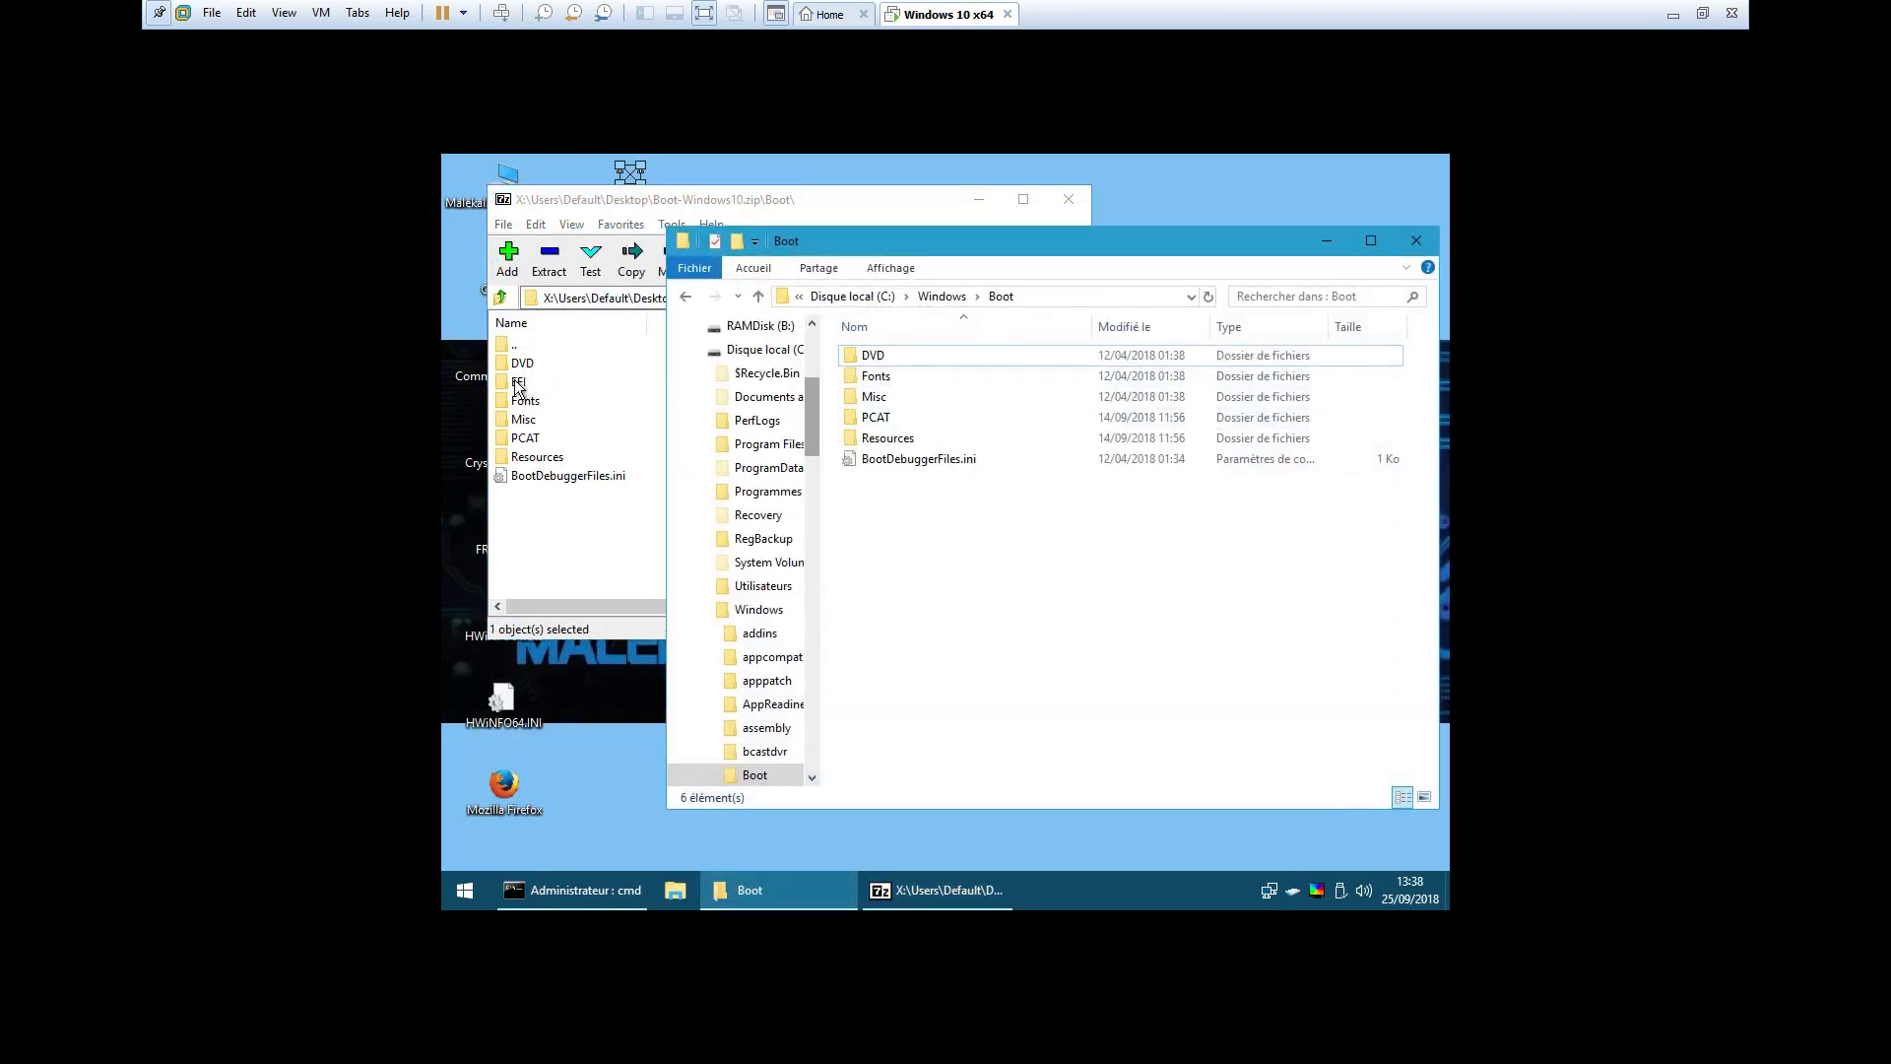
pyautogui.moveTo(517, 386); pyautogui.dragTo(1178, 570)
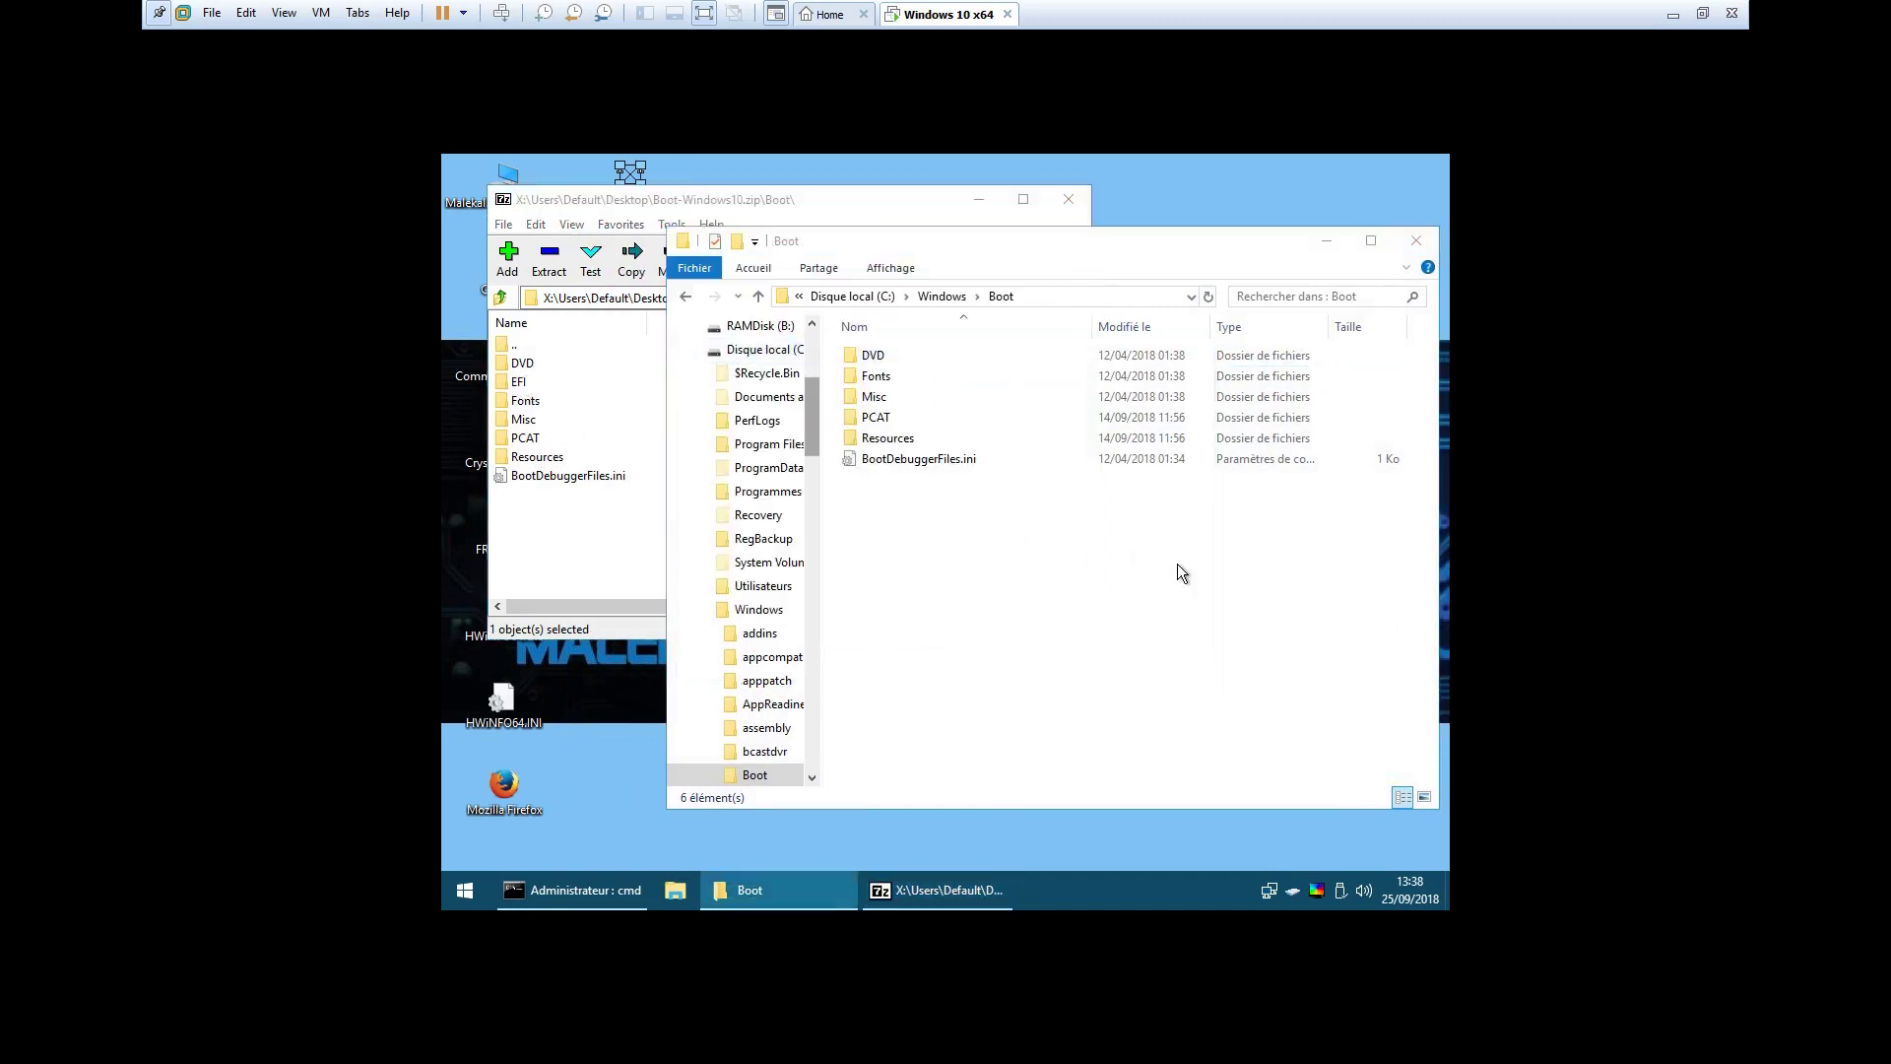
pyautogui.rightClick(515, 388)
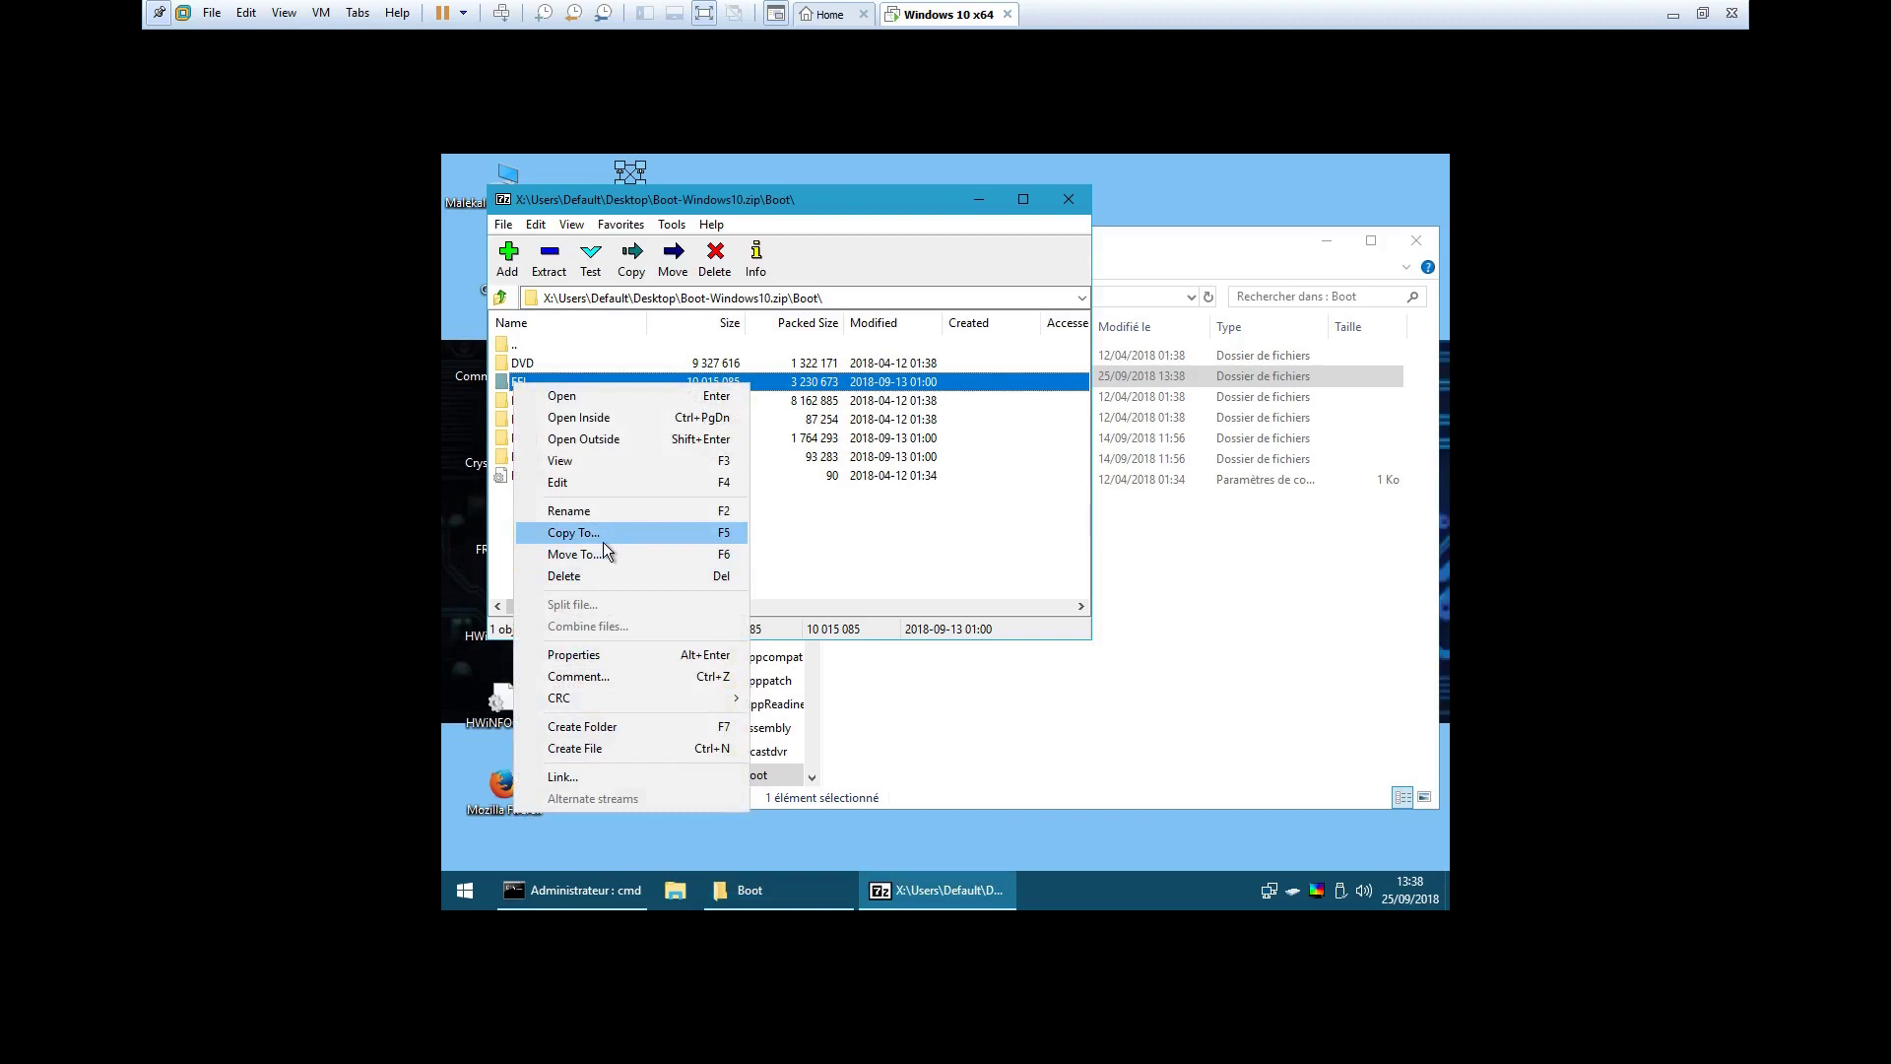
pyautogui.click(603, 537)
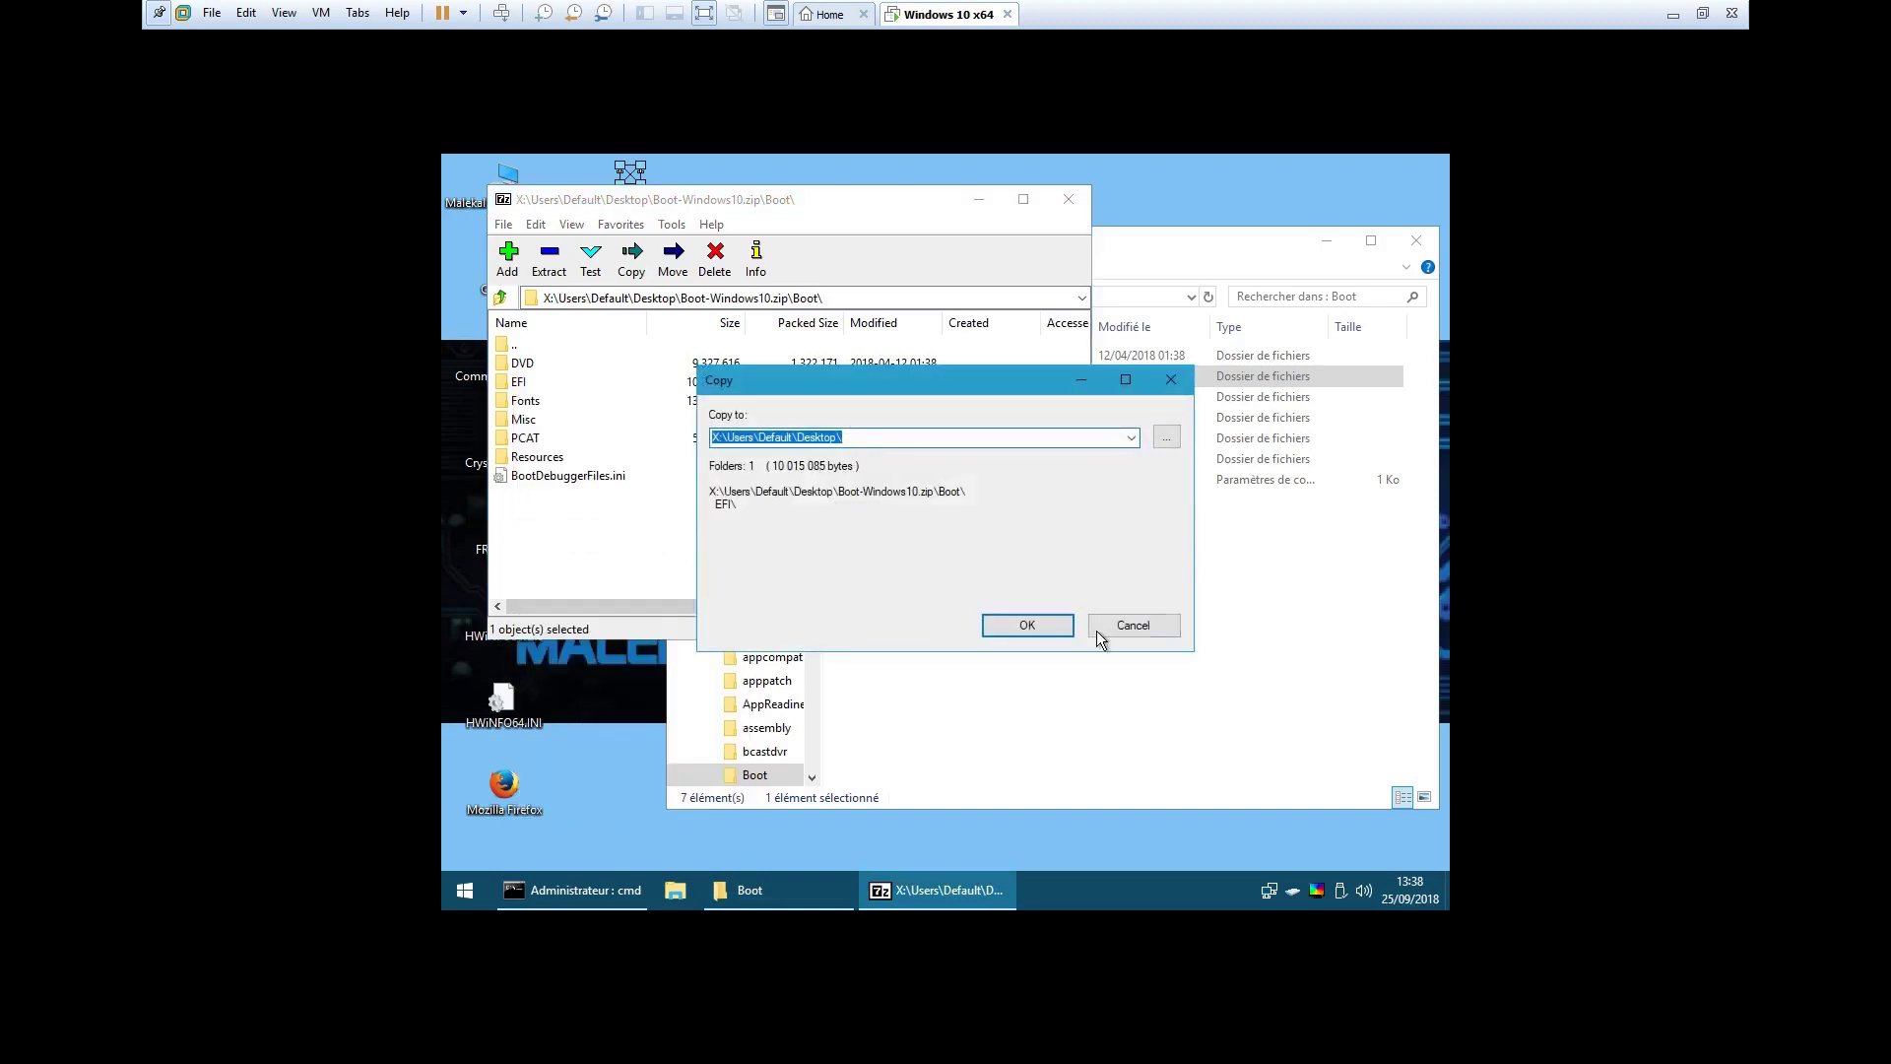
pyautogui.click(1126, 624)
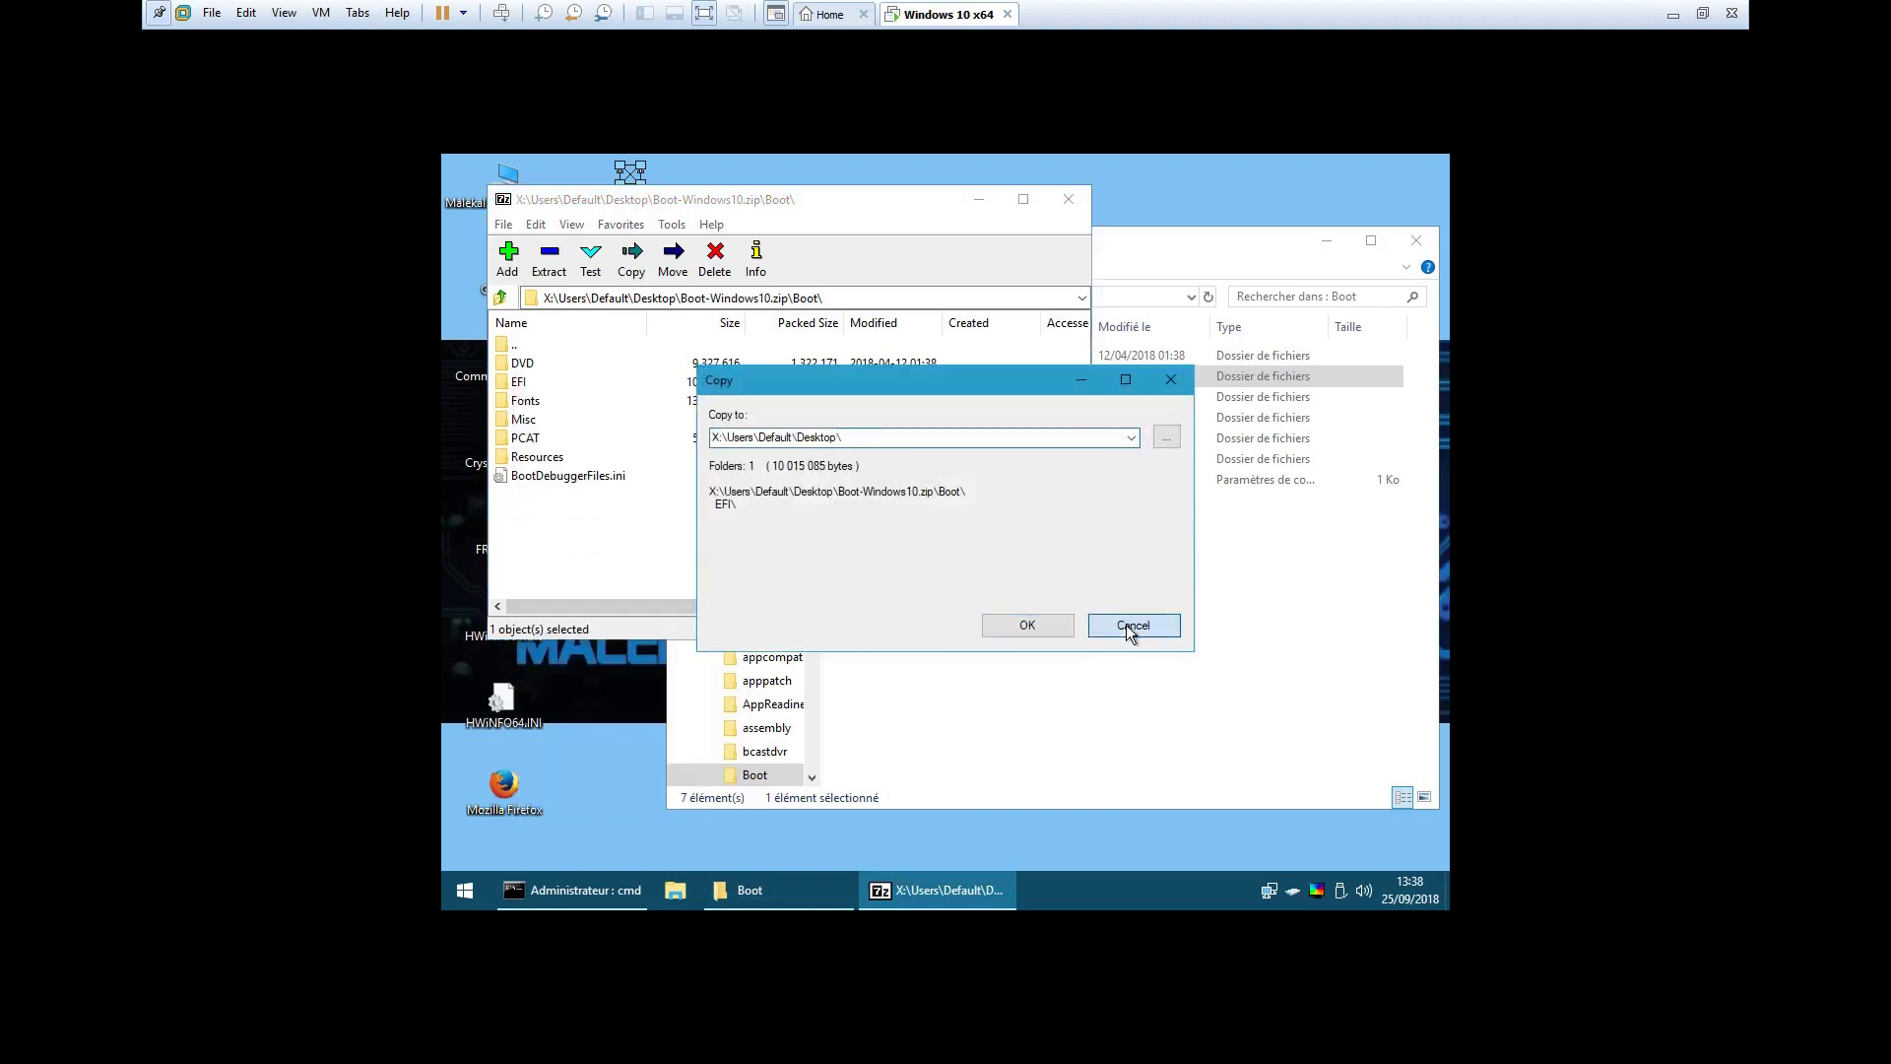
# Step: Copy the archive's EFI folder into C:\Windows\Boot again, skipping the files that already exist there
pyautogui.moveTo(513, 386); pyautogui.dragTo(1196, 577)
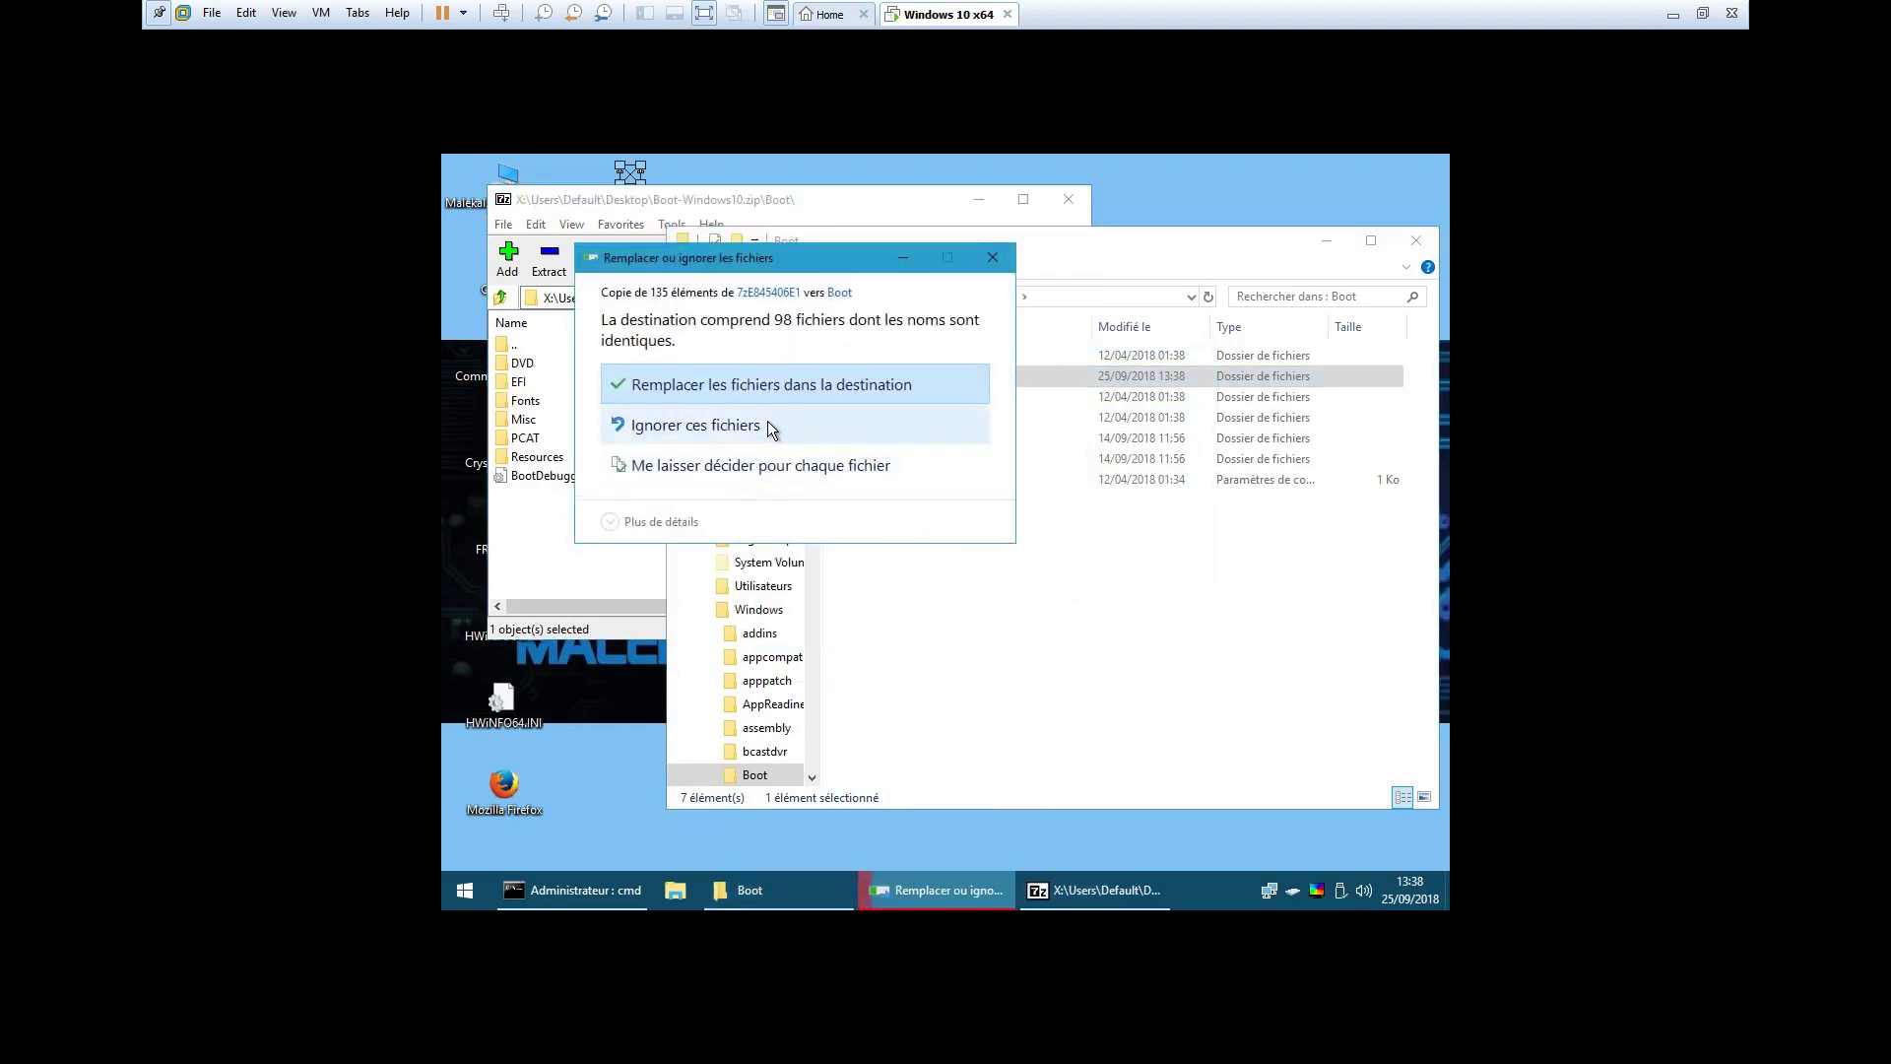
pyautogui.click(767, 422)
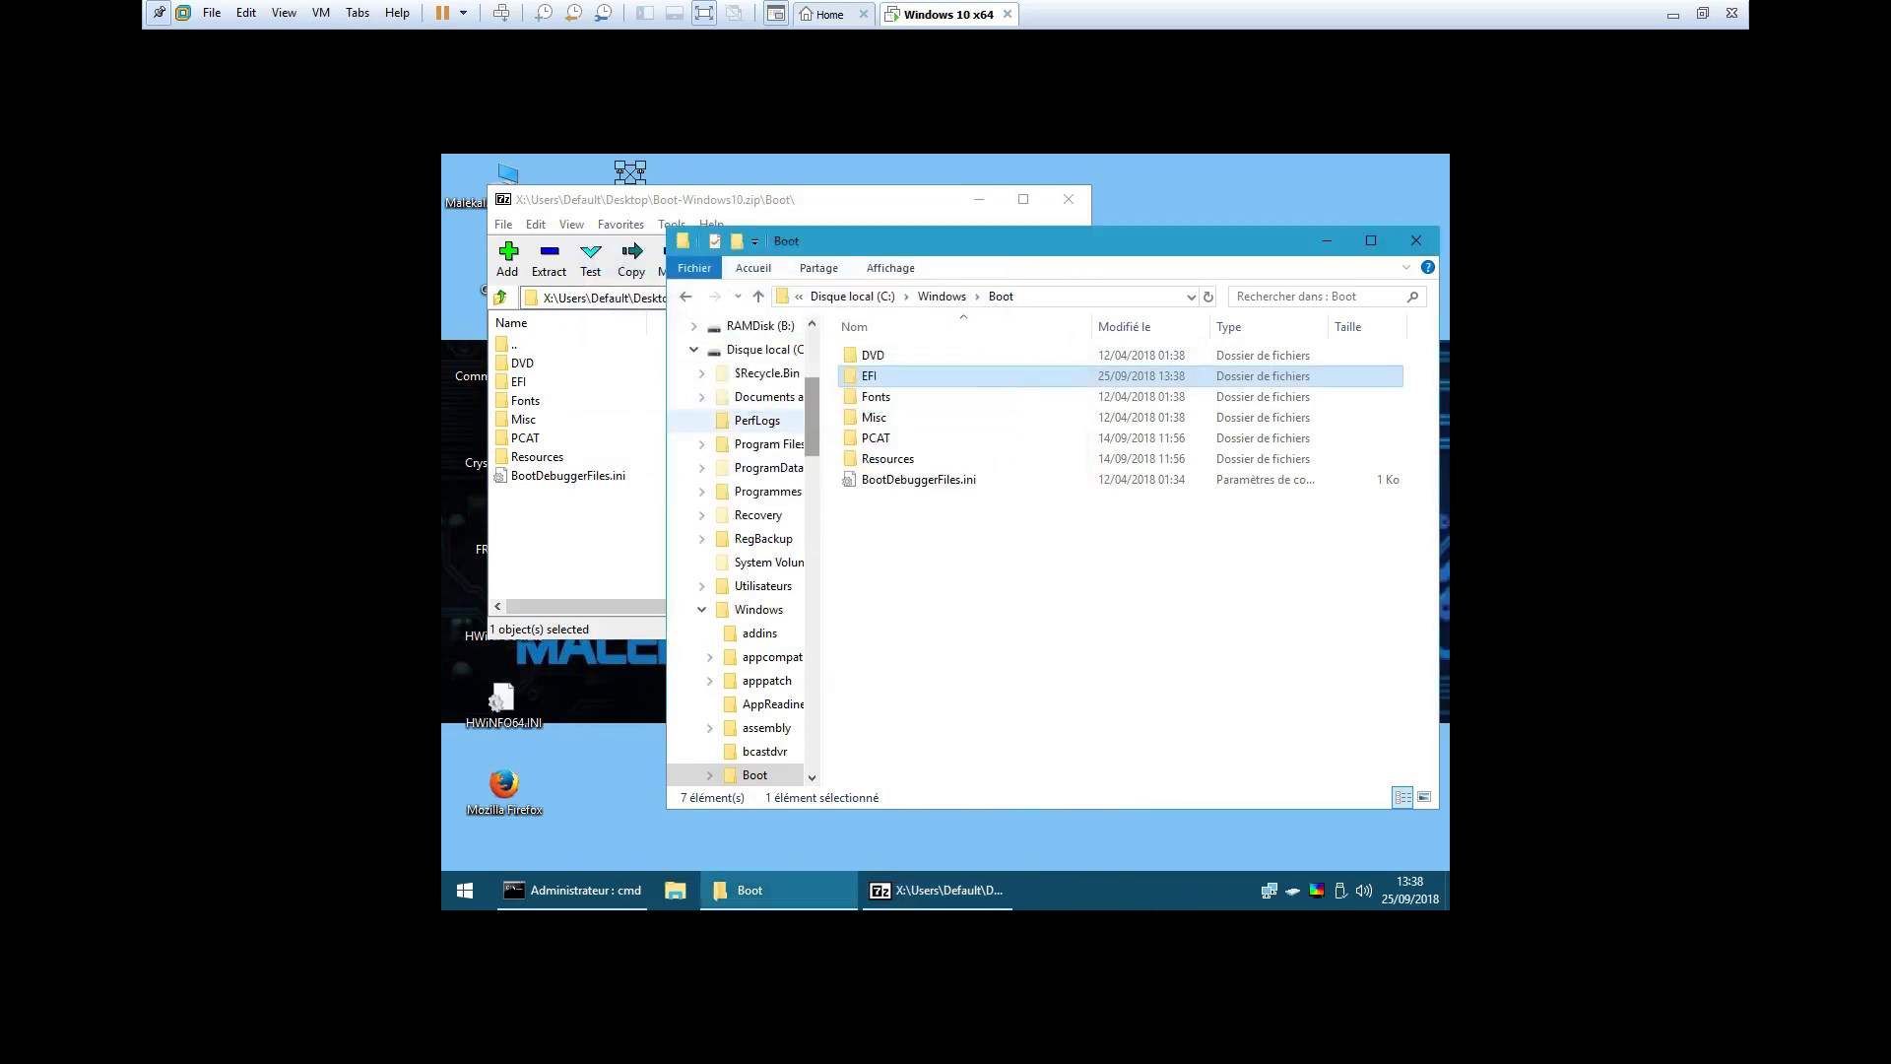
# Step: Run bcdboot c:\windows again in the command prompt
pyautogui.click(572, 889)
pyautogui.press('Up')
pyautogui.press('Return')
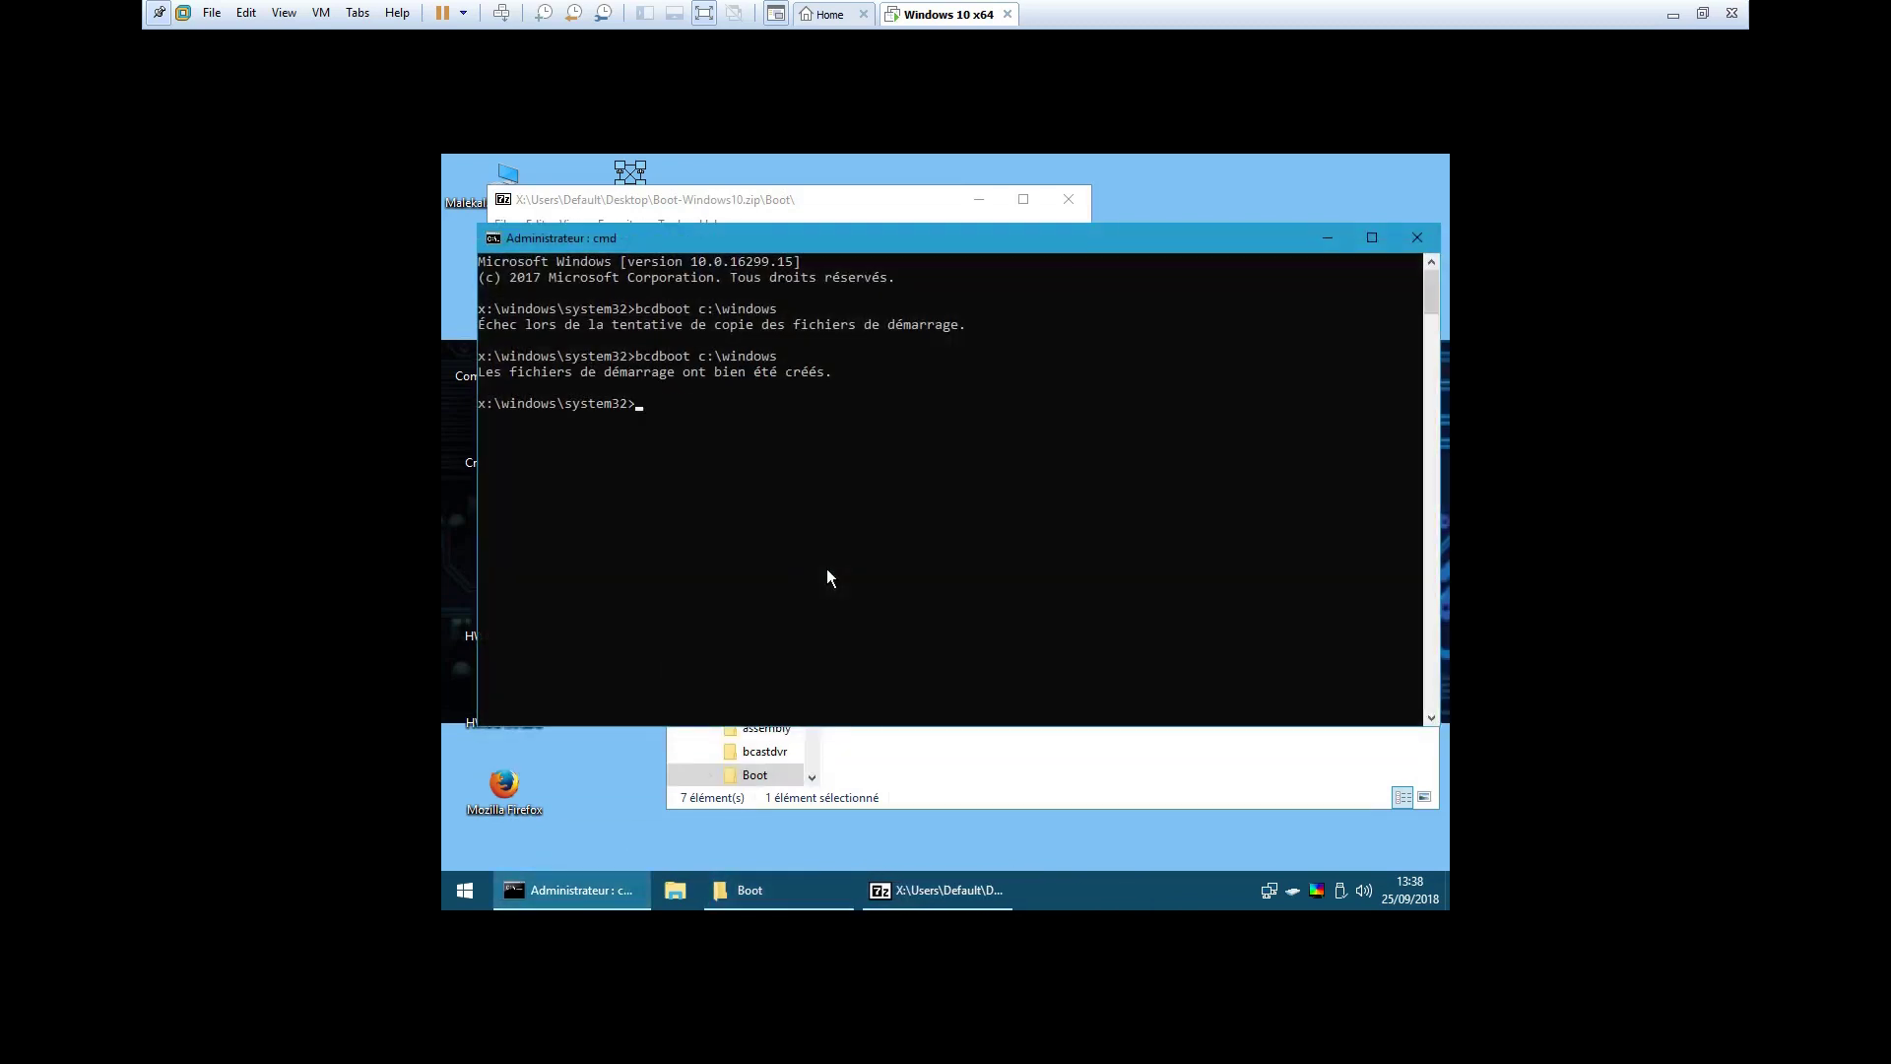
# Step: Examine the restored EFI folder in C:\Windows\Boot and its contents
pyautogui.click(1025, 753)
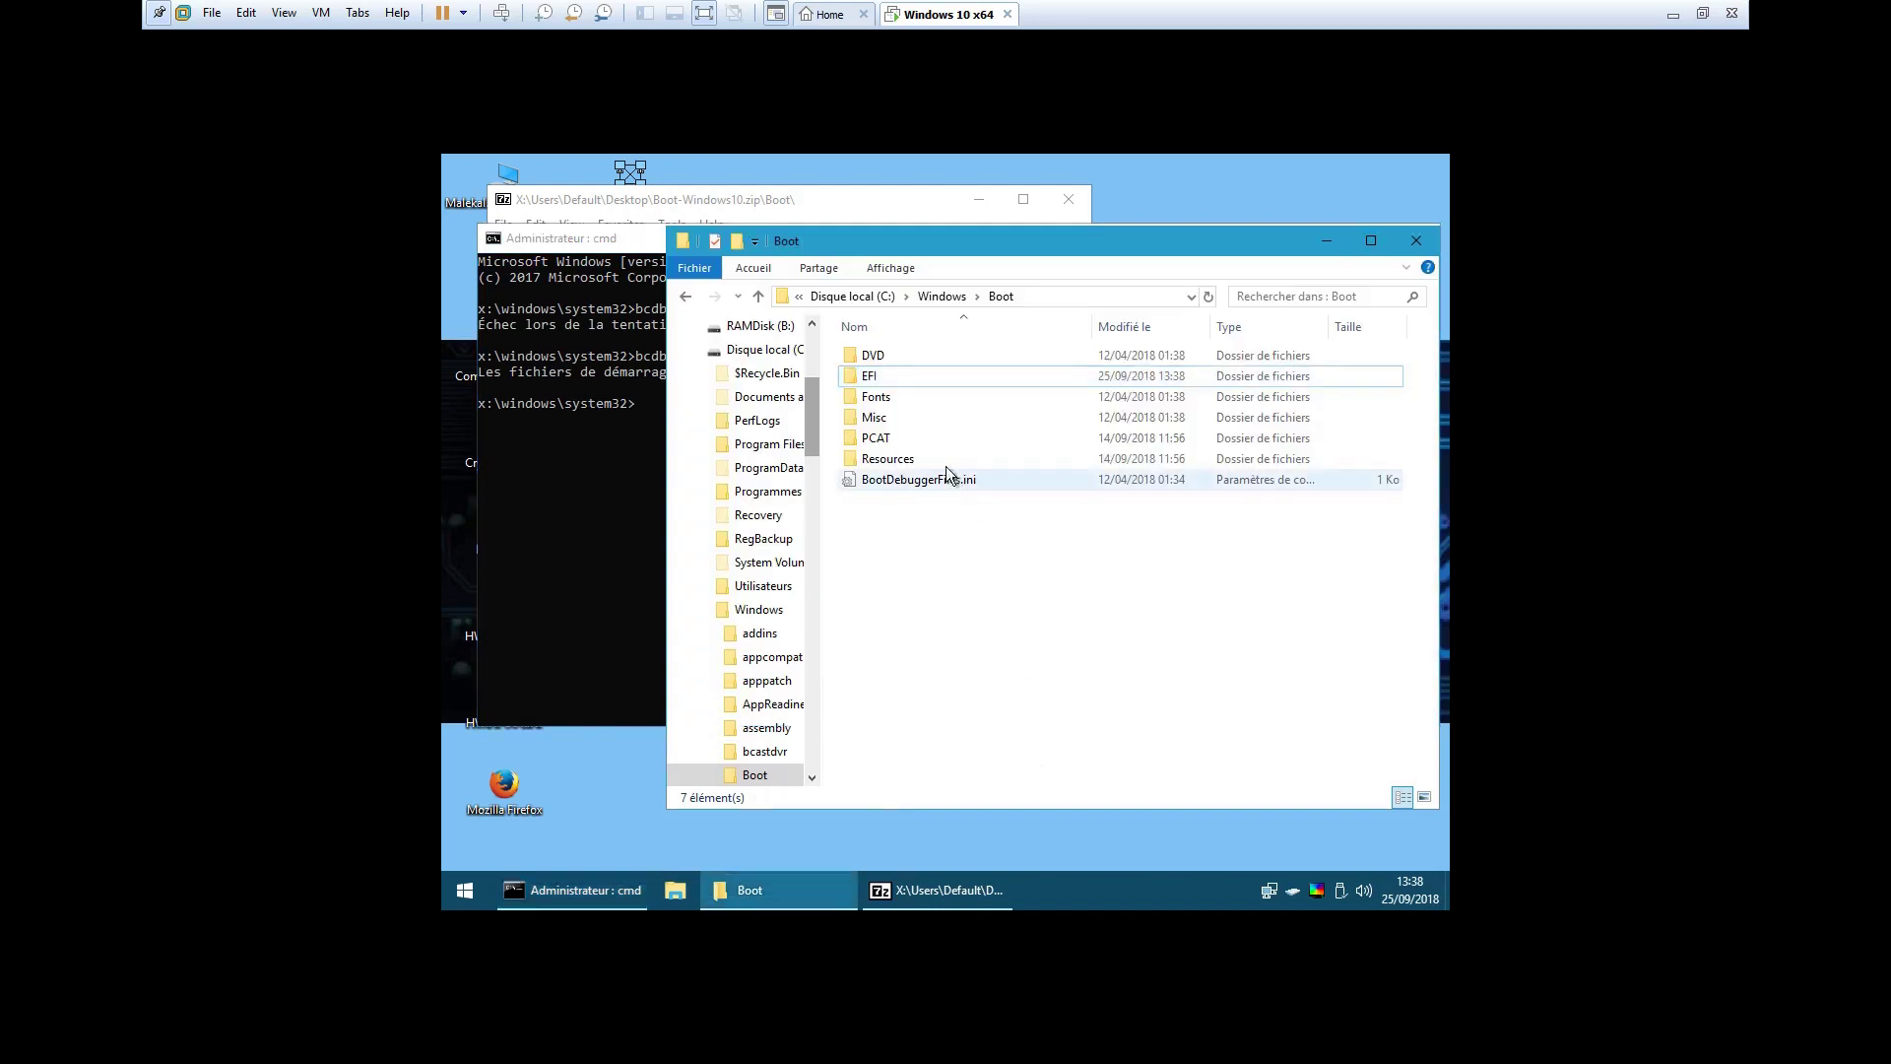
pyautogui.doubleClick(935, 376)
pyautogui.moveTo(936, 252); pyautogui.dragTo(948, 322)
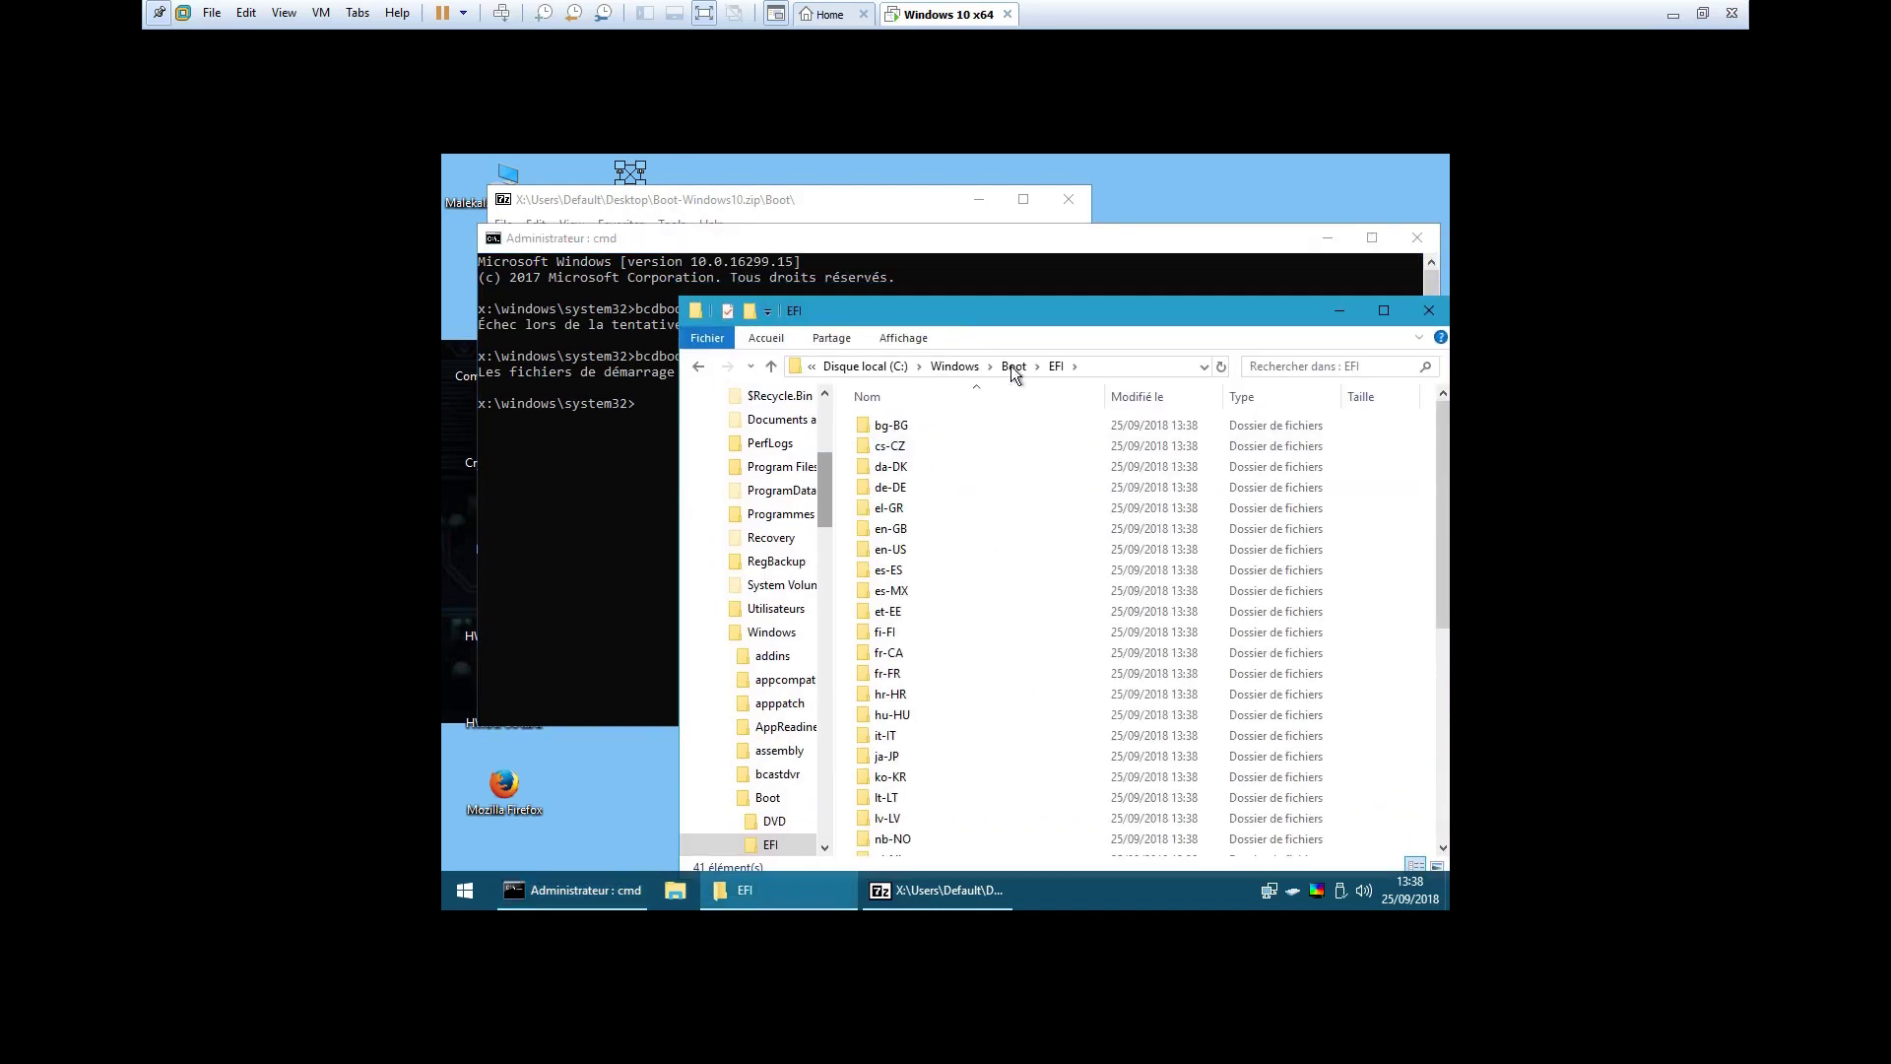
pyautogui.click(1012, 365)
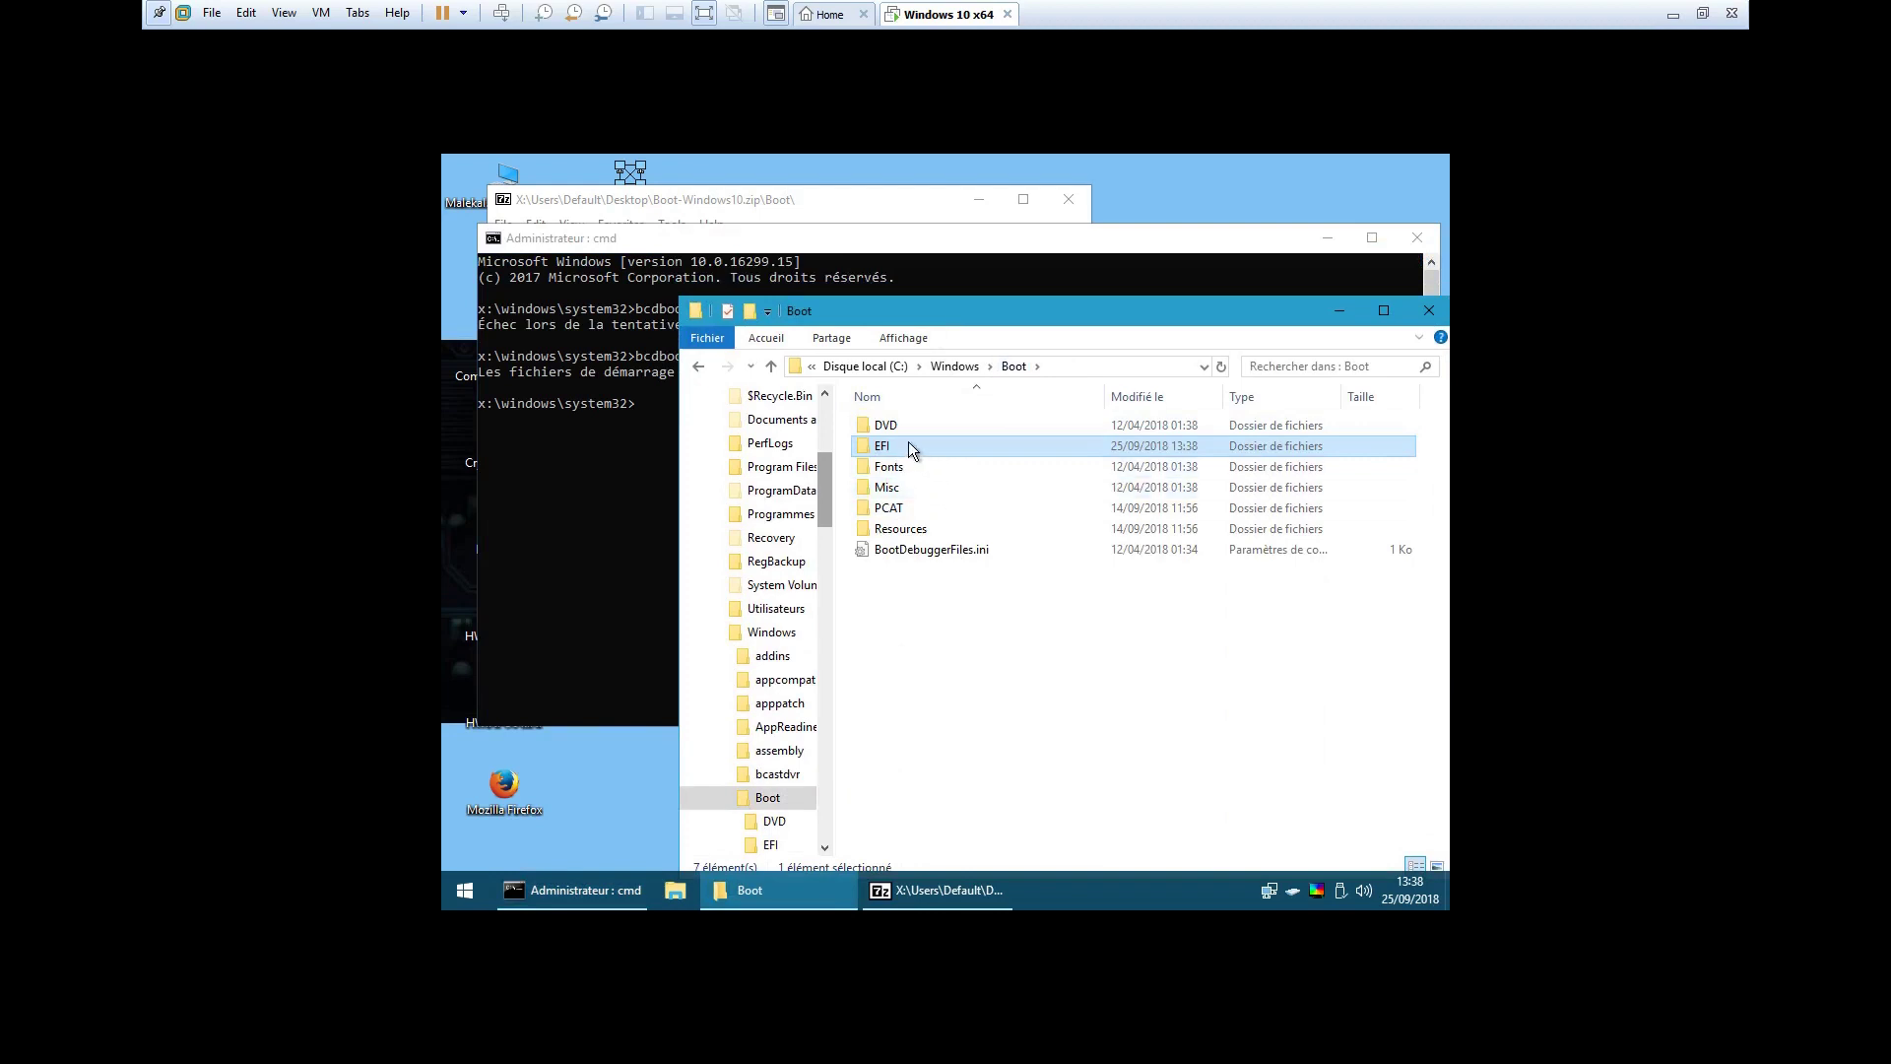
pyautogui.moveTo(908, 441)
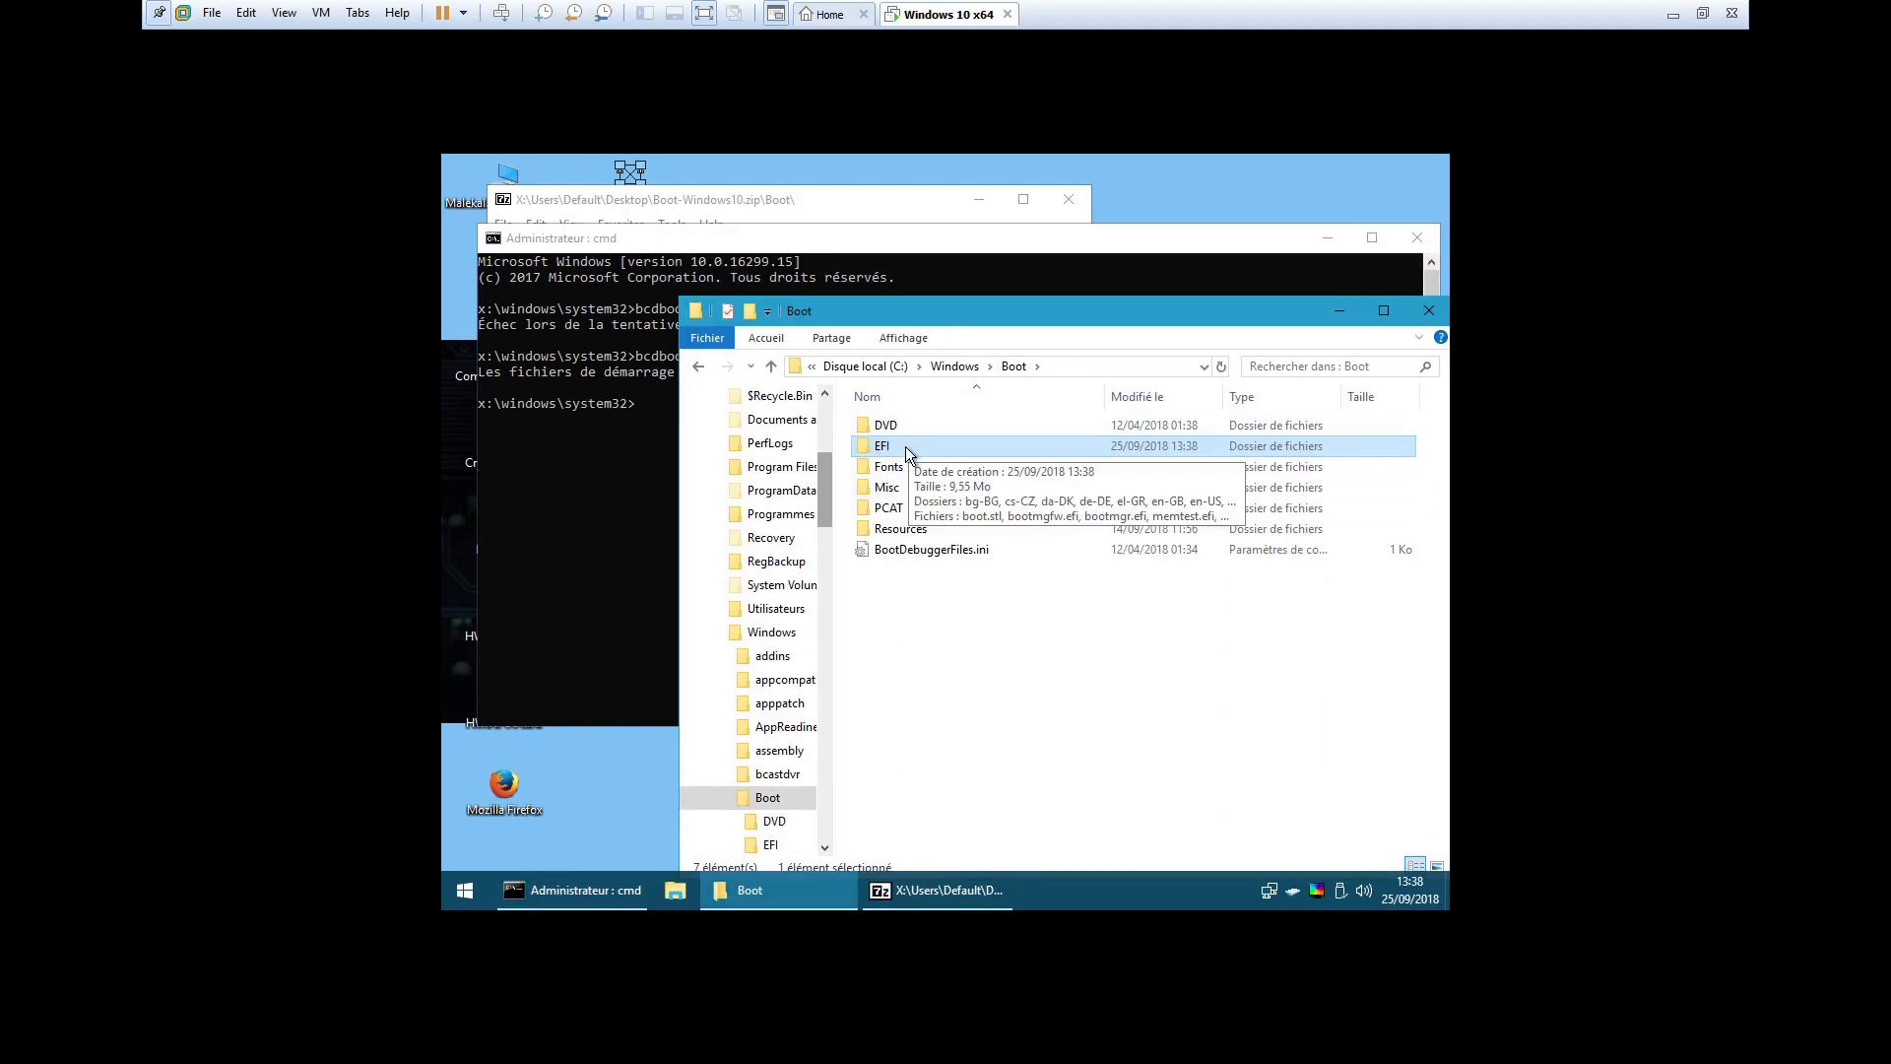
pyautogui.doubleClick(906, 446)
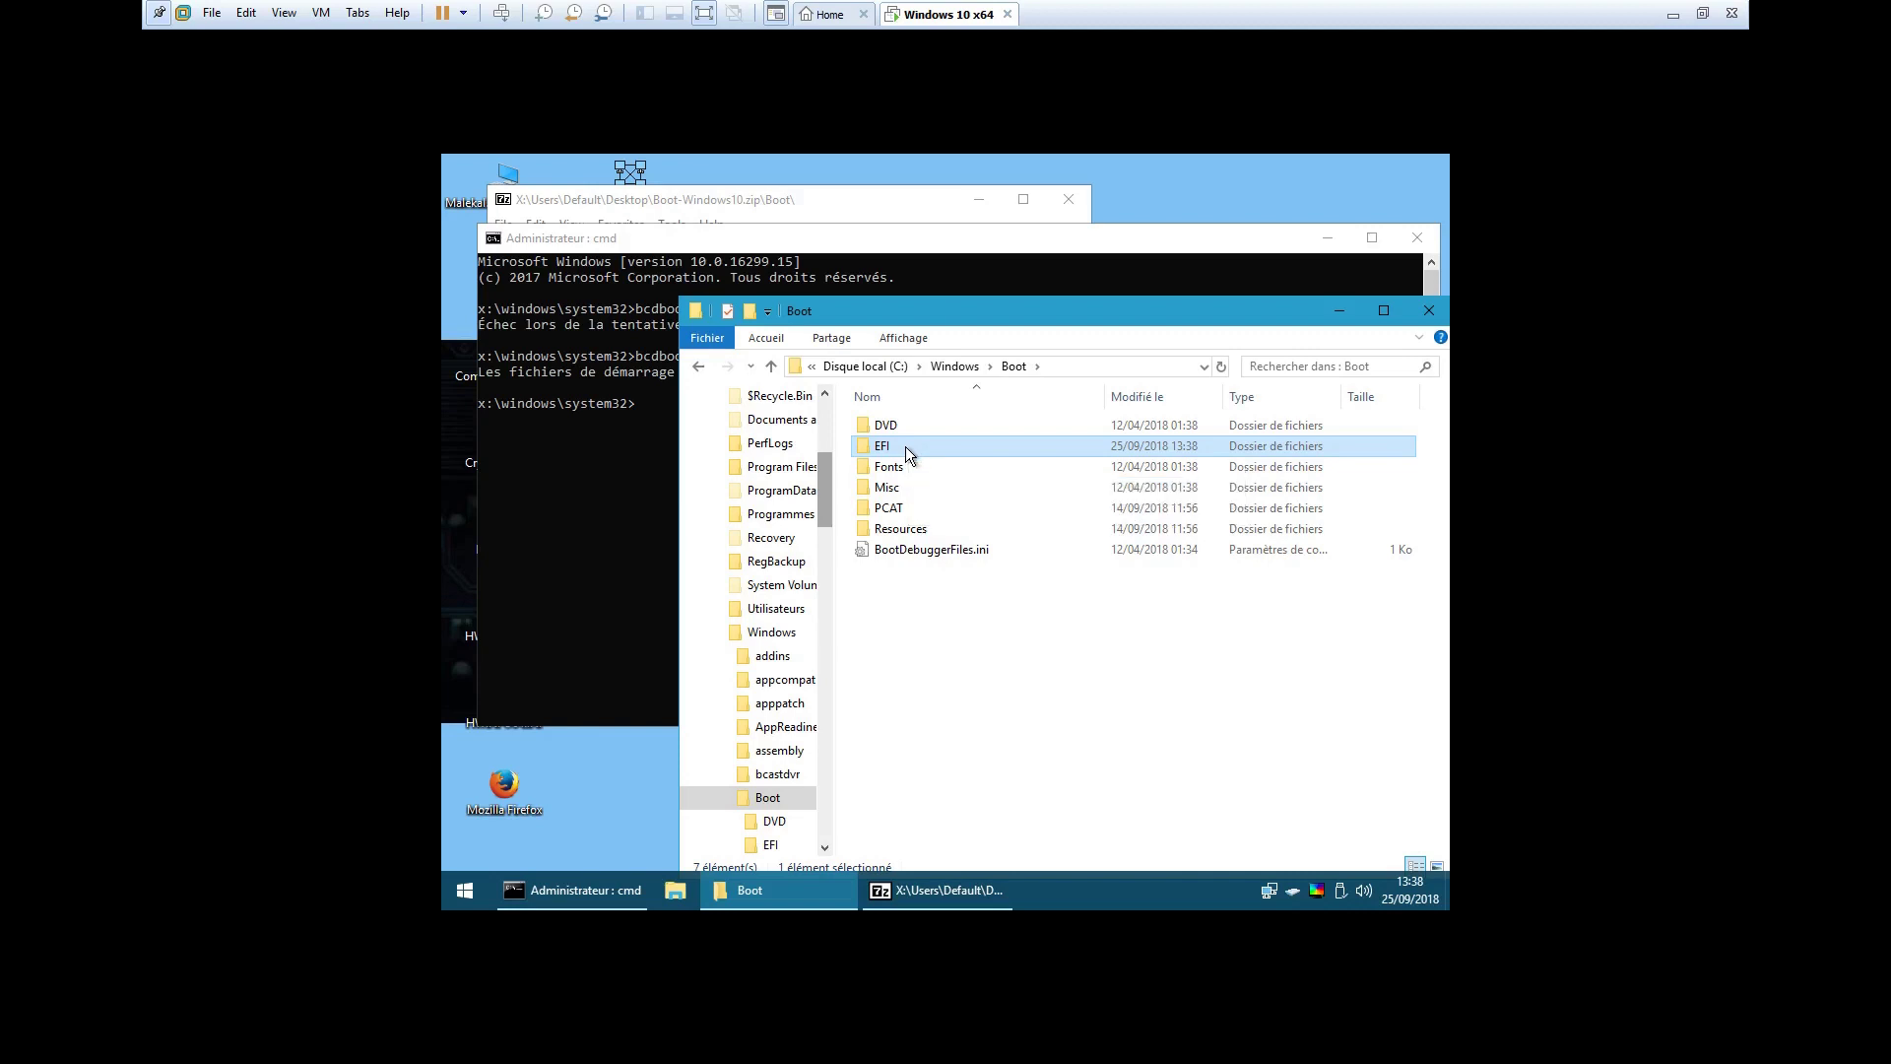
# Step: Move the command prompt and EFI folder windows higher on the desktop
pyautogui.moveTo(683, 244); pyautogui.dragTo(668, 192)
pyautogui.click(990, 721)
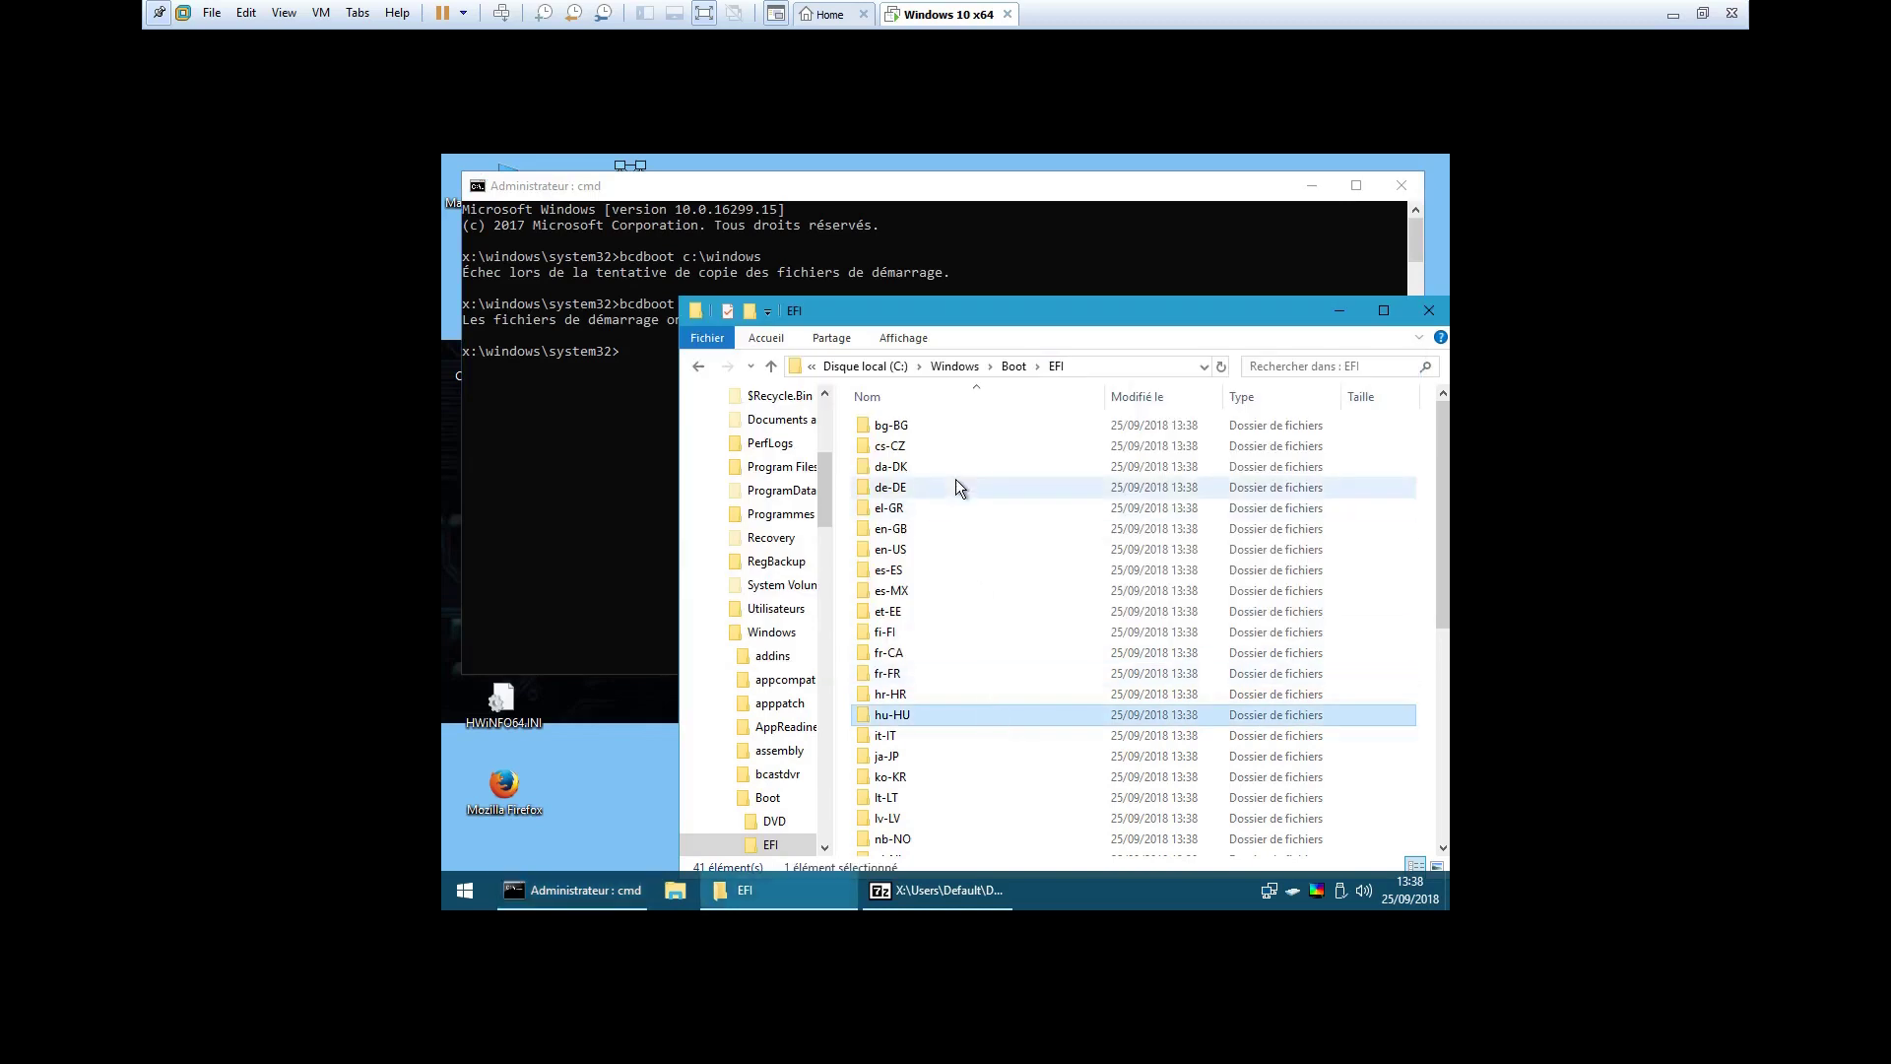
pyautogui.moveTo(985, 311); pyautogui.dragTo(938, 240)
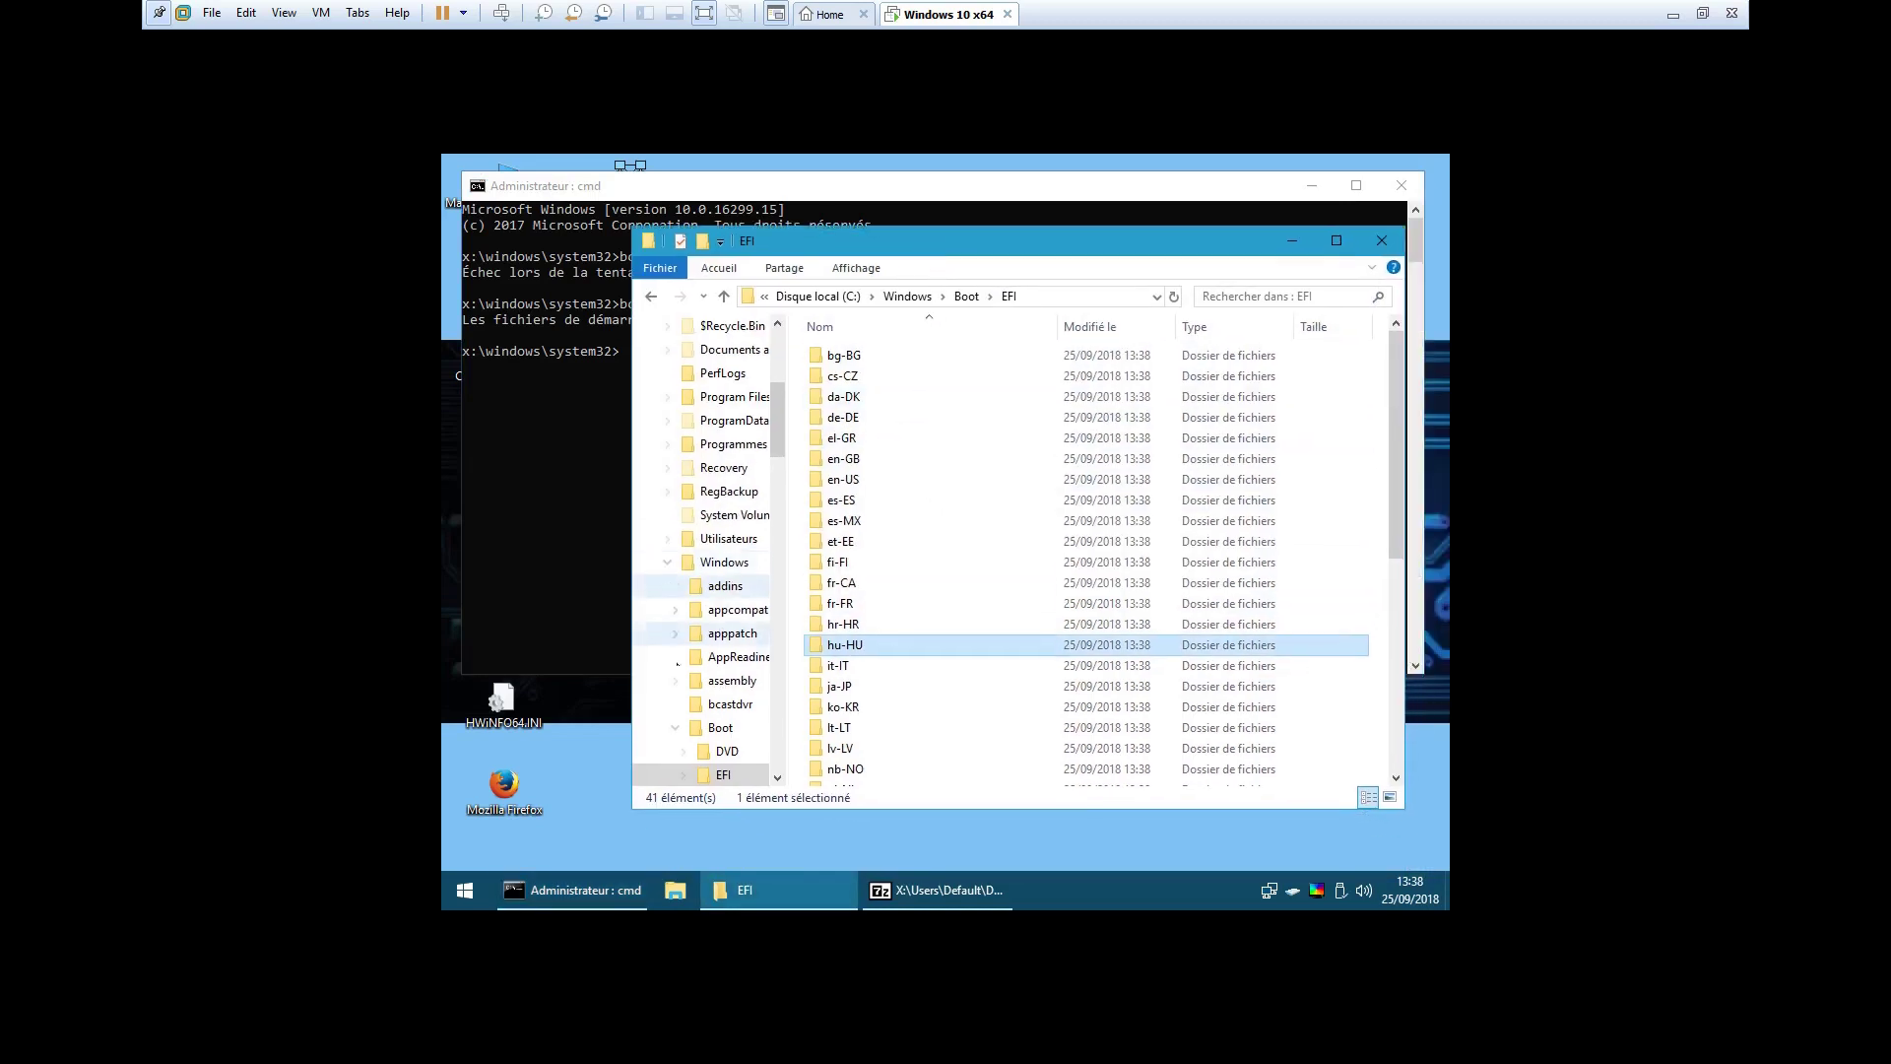
# Step: Search the installed programs for "crystal" and launch CrystalDiskInfo
pyautogui.click(464, 889)
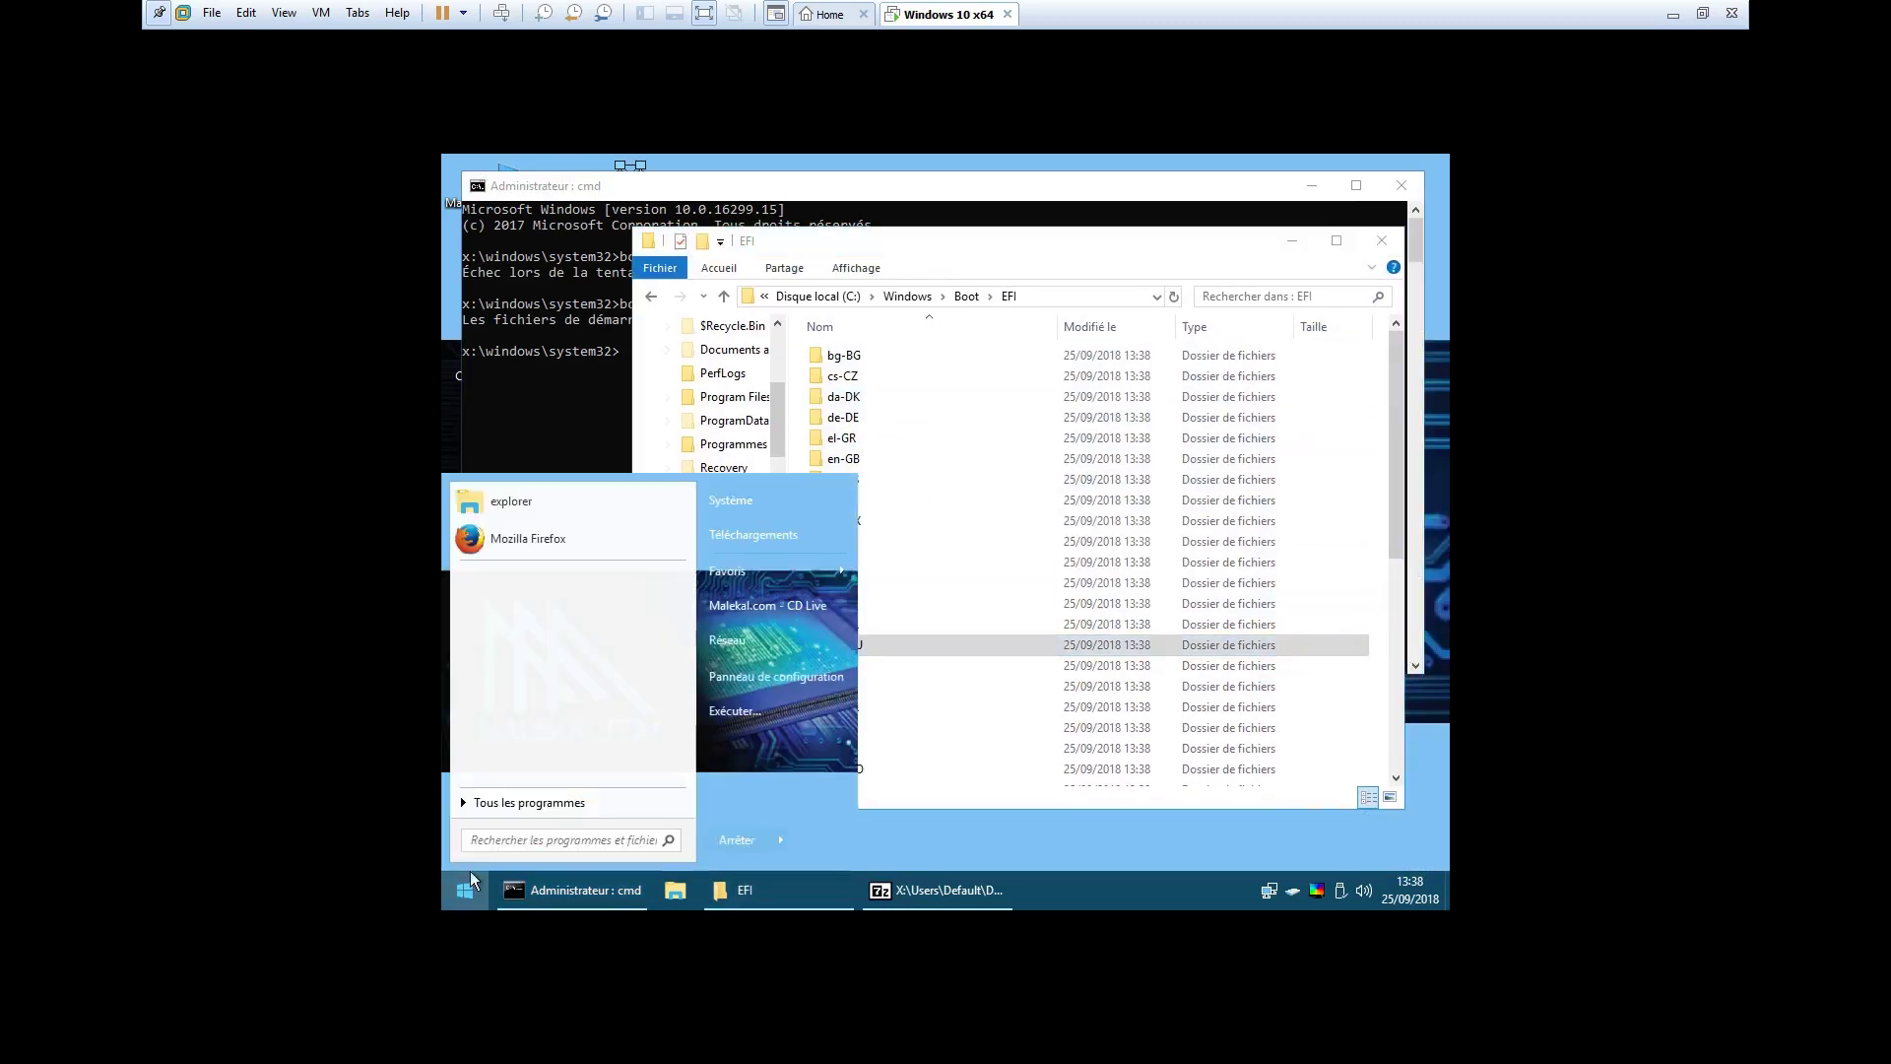
pyautogui.click(514, 839)
pyautogui.write('crystak')
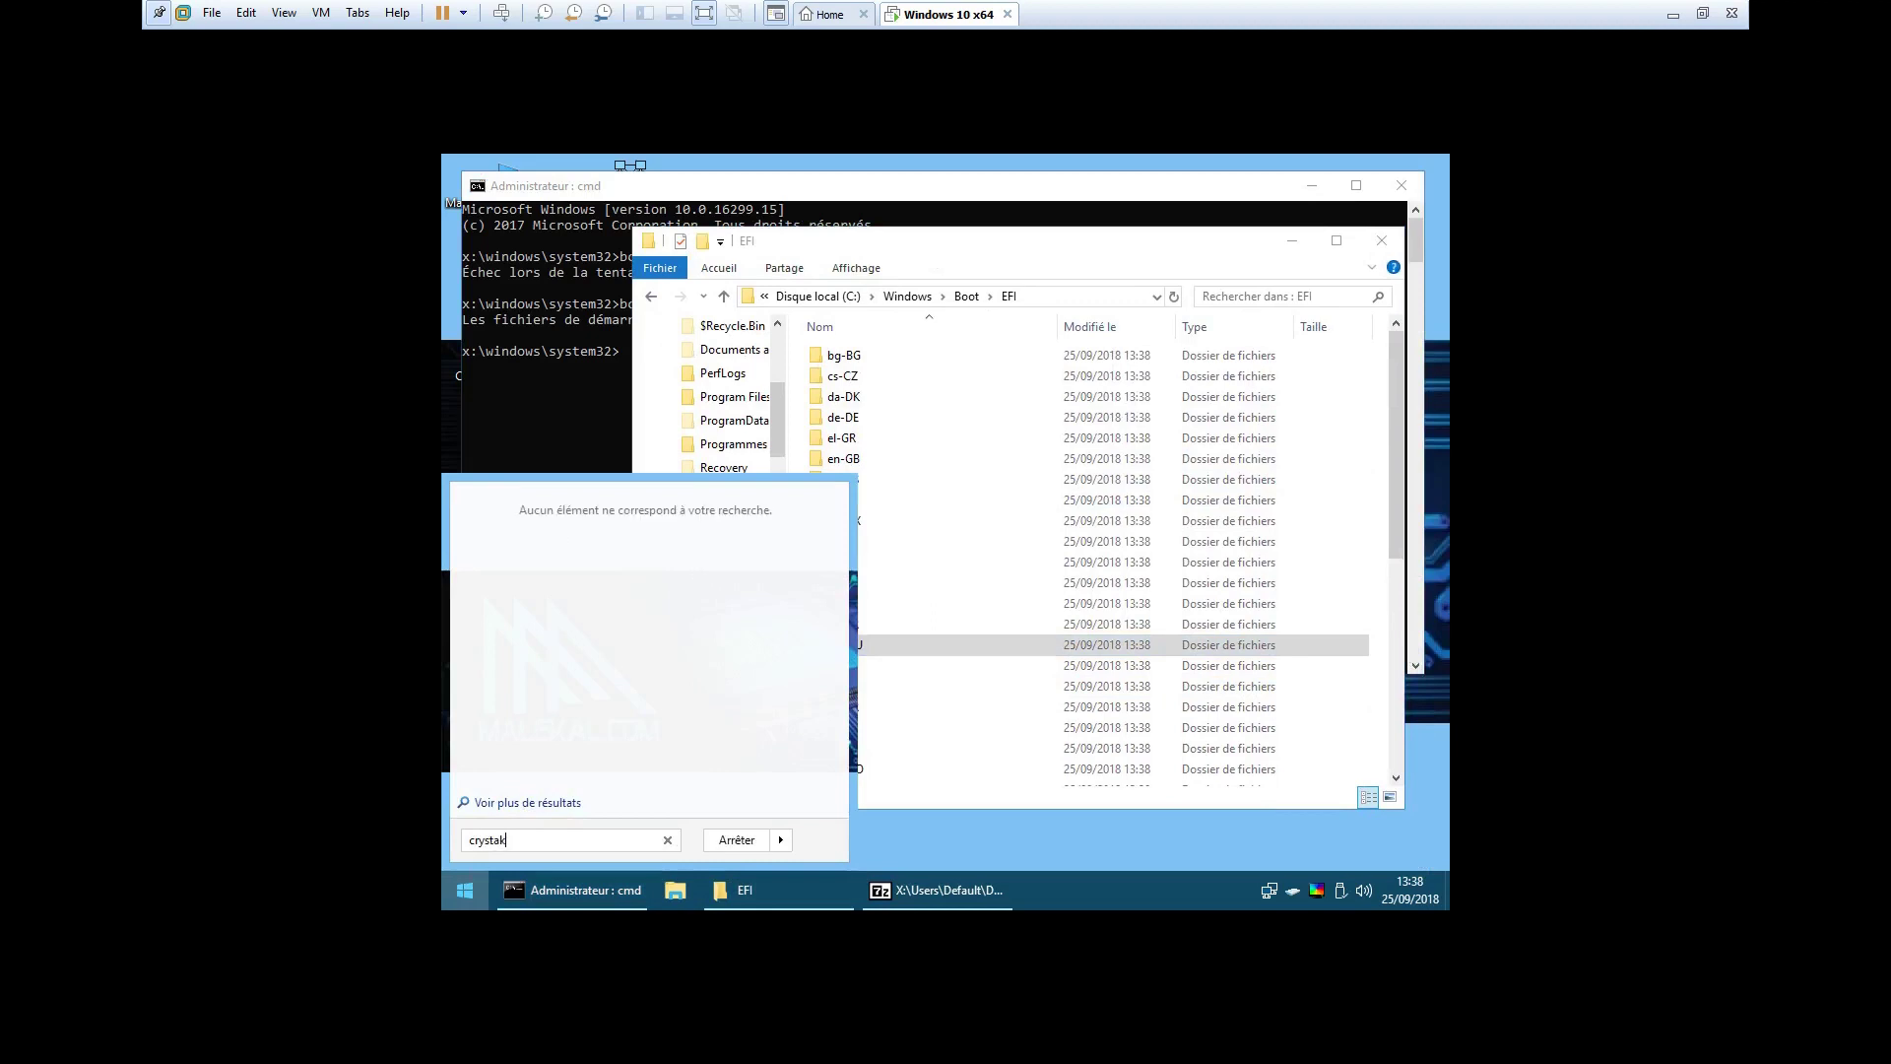
pyautogui.press('BackSpace')
pyautogui.write('ml')
pyautogui.press('BackSpace')
pyautogui.press('BackSpace')
pyautogui.write('l')
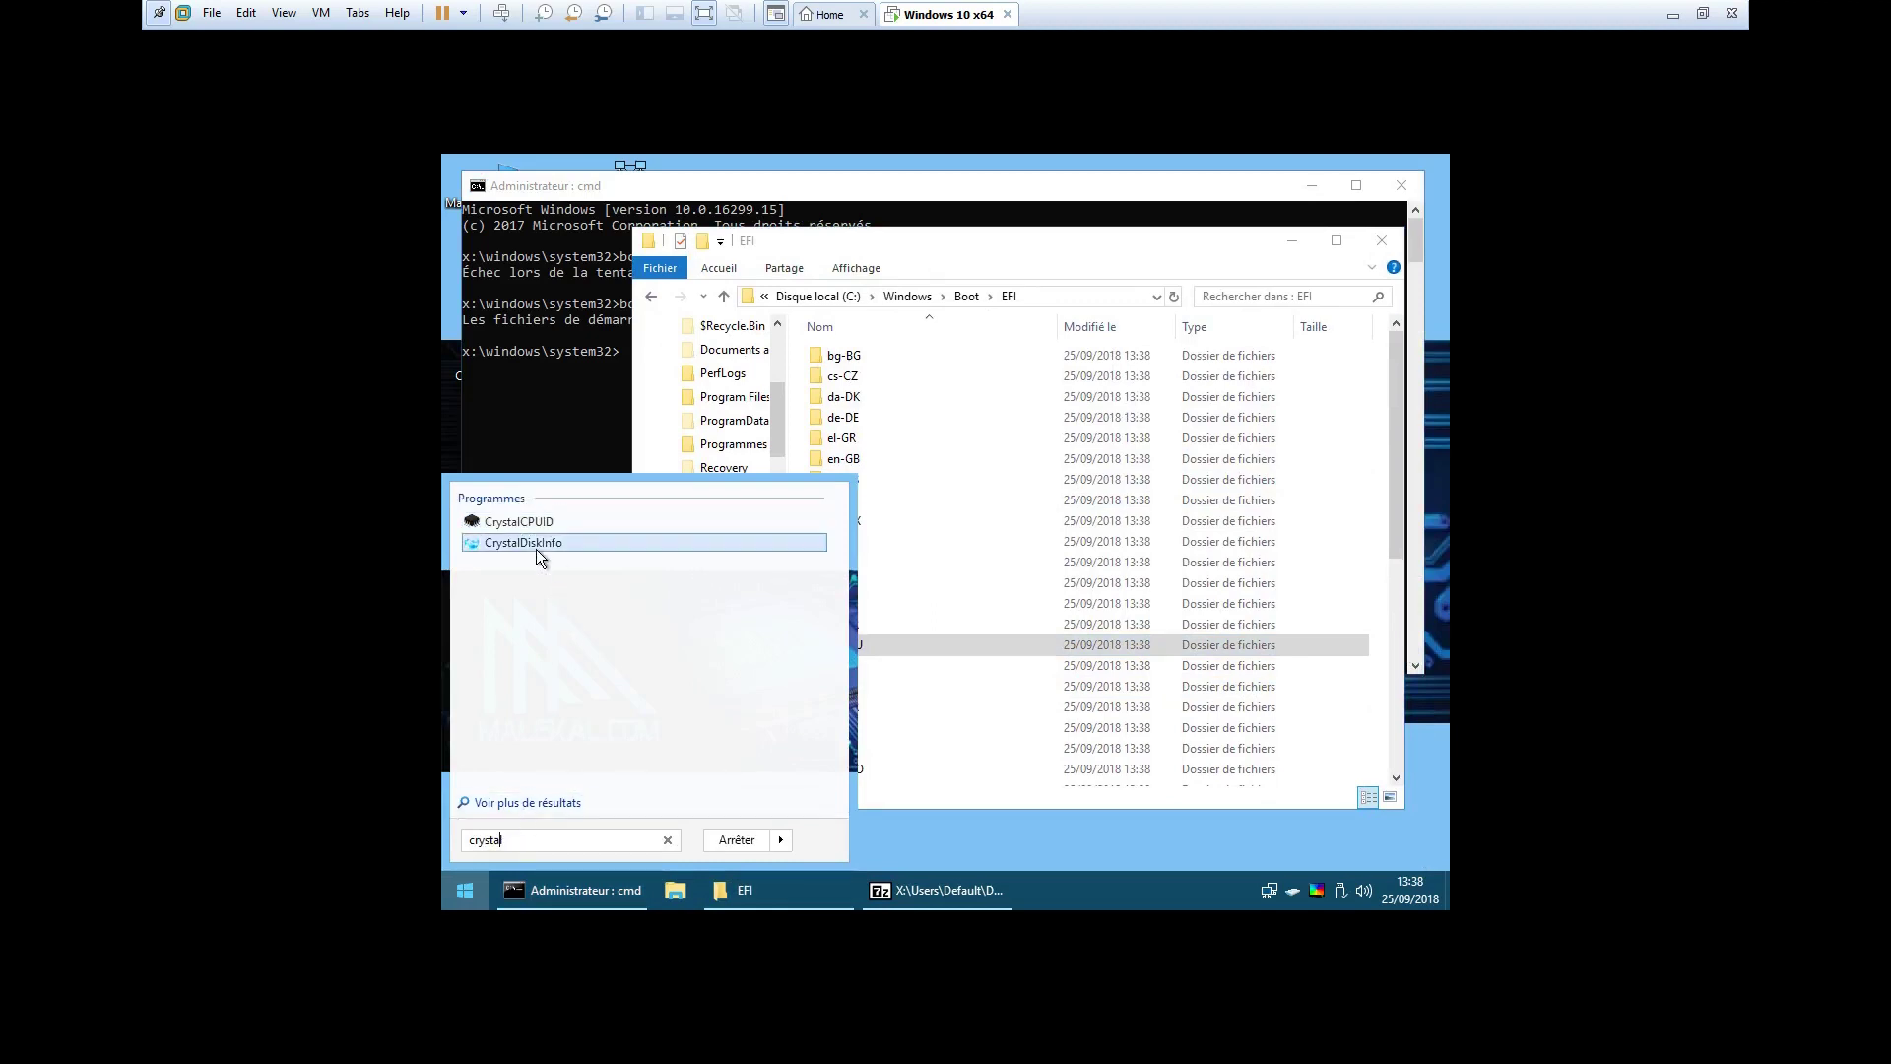
pyautogui.click(536, 548)
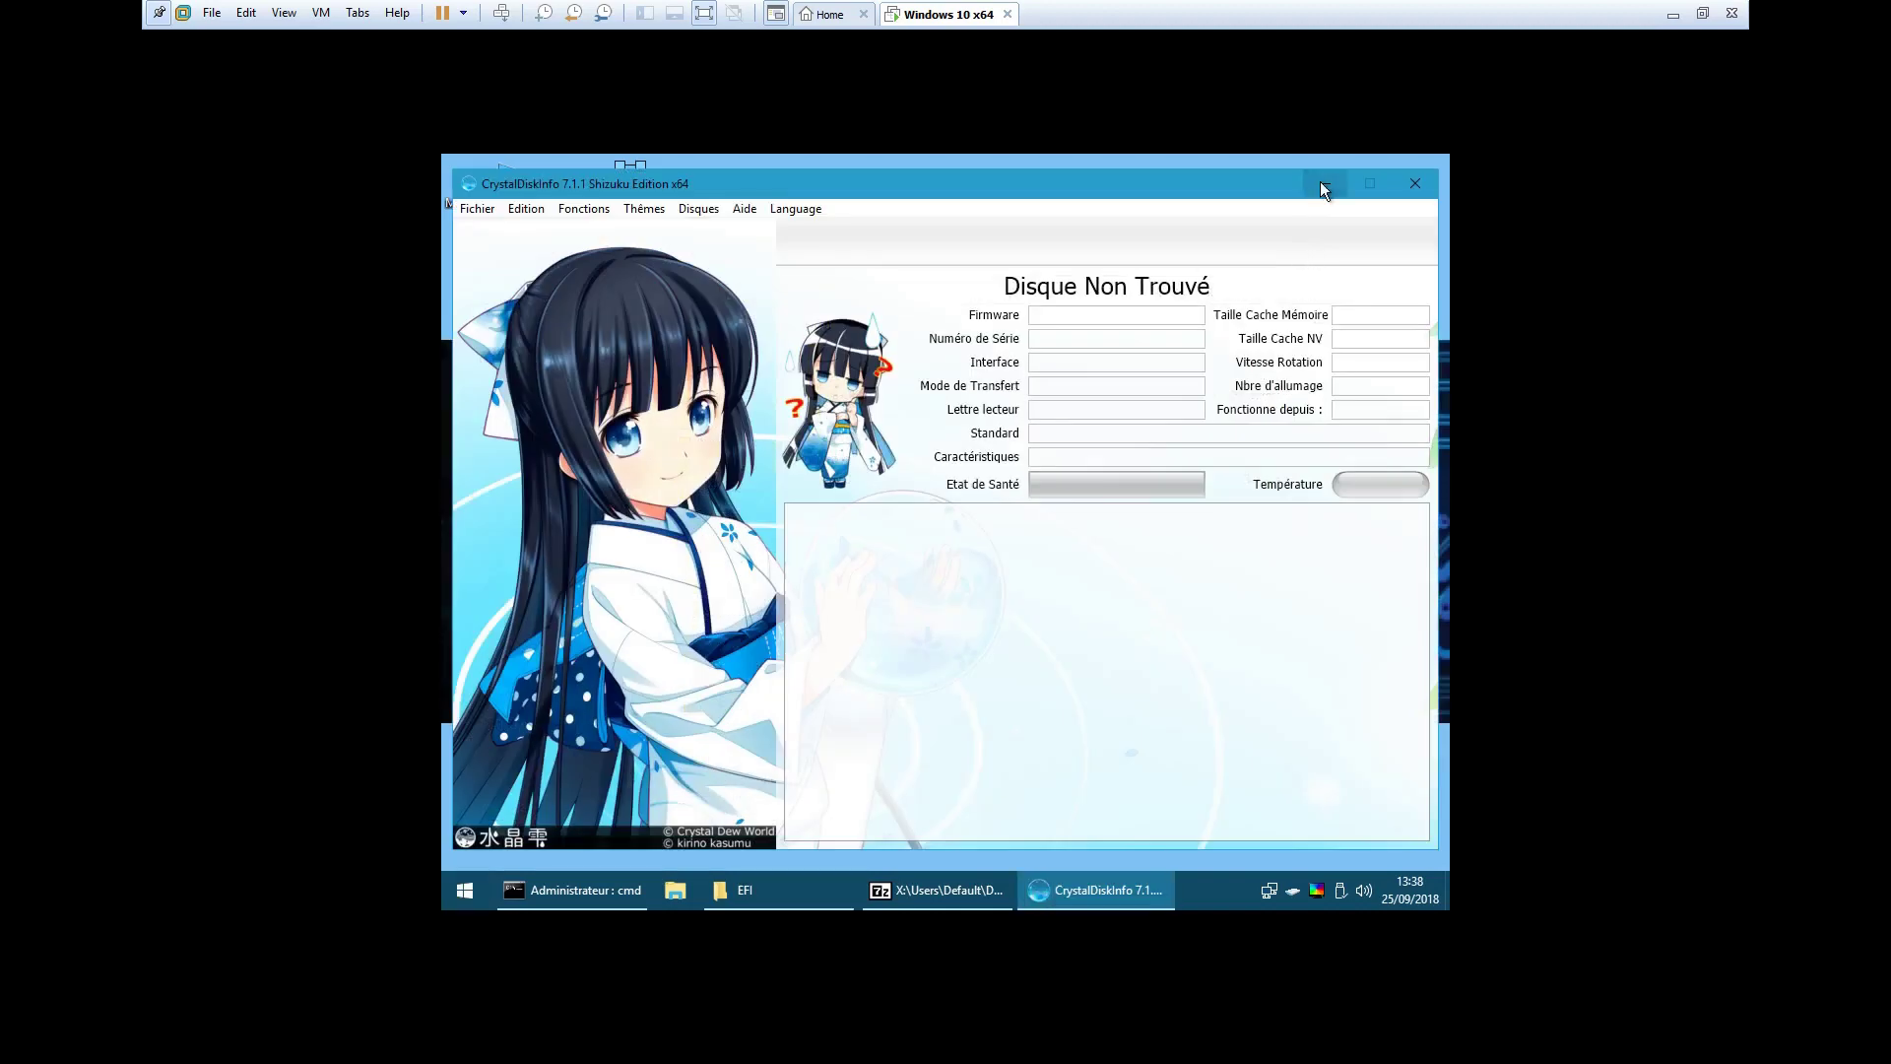
# Step: Minimize the open windows, close the Boot-Windows10.zip archive, and bring CrystalDiskInfo back up
pyautogui.click(1322, 187)
pyautogui.click(1302, 222)
pyautogui.click(1312, 192)
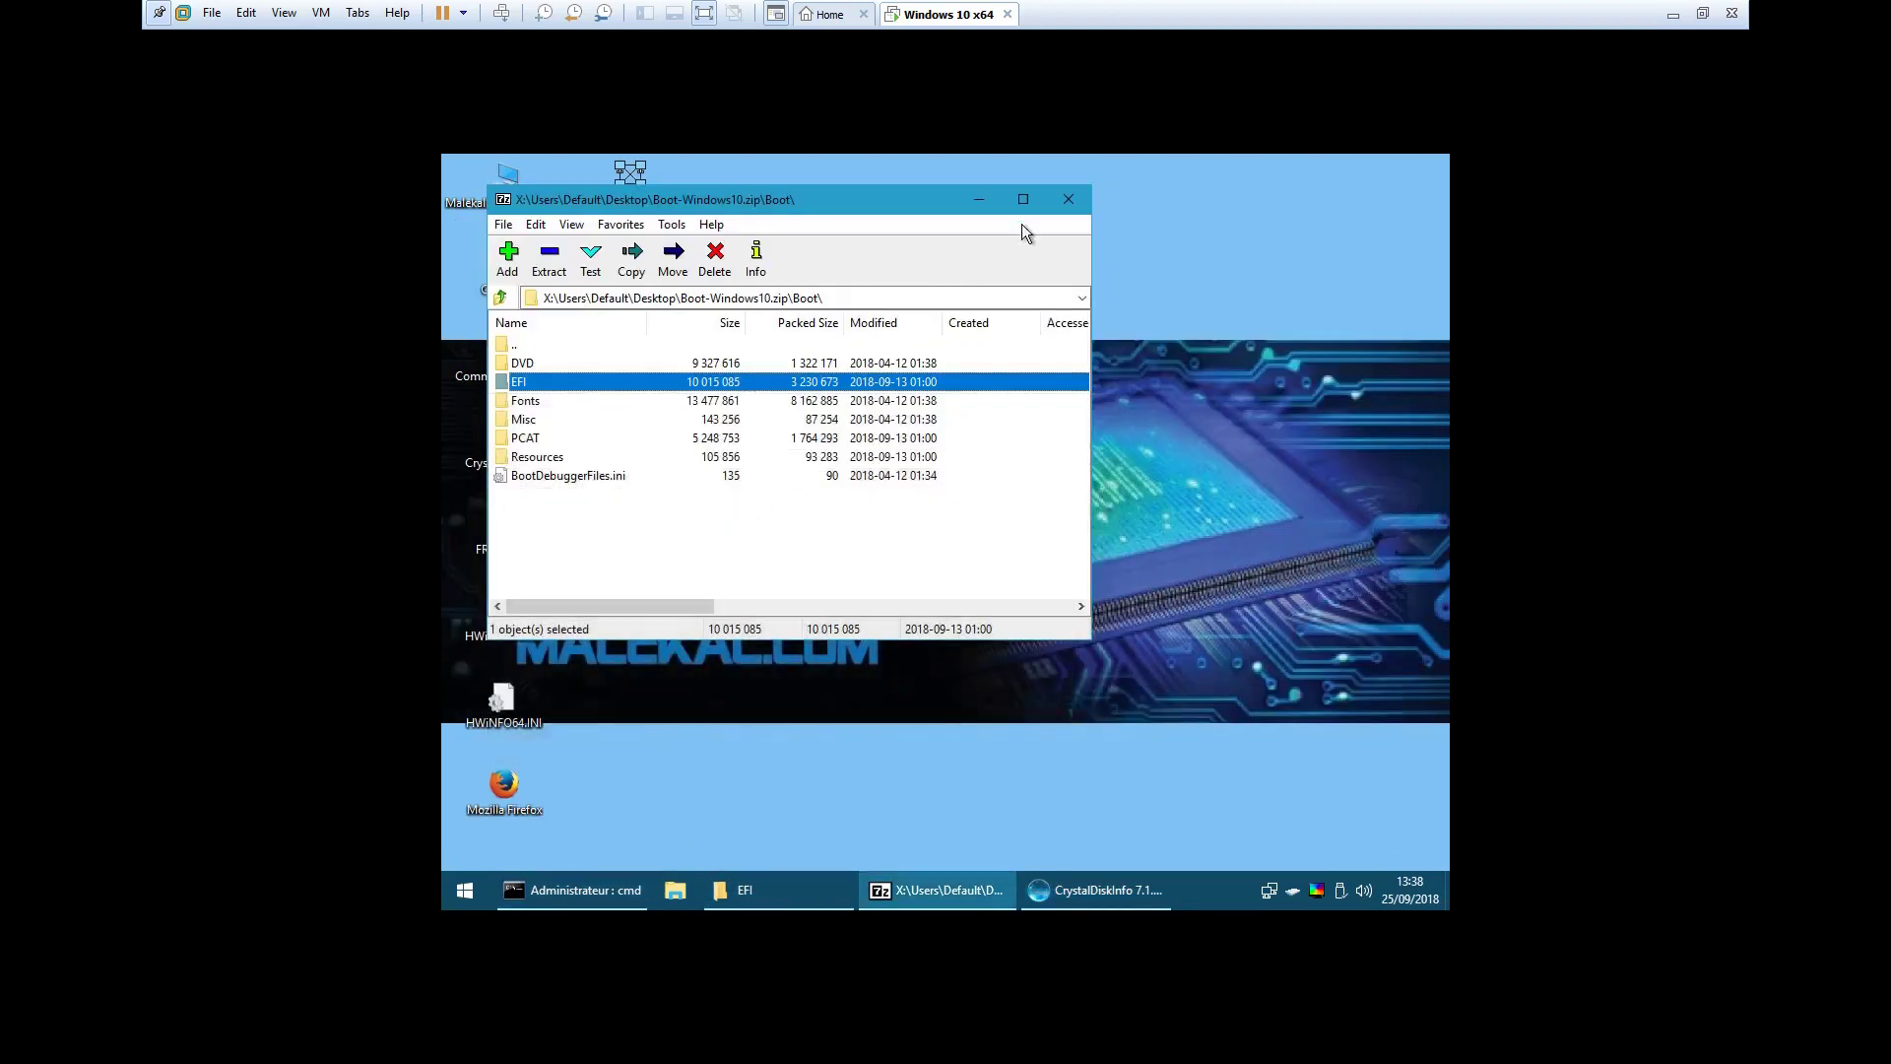
pyautogui.click(1071, 199)
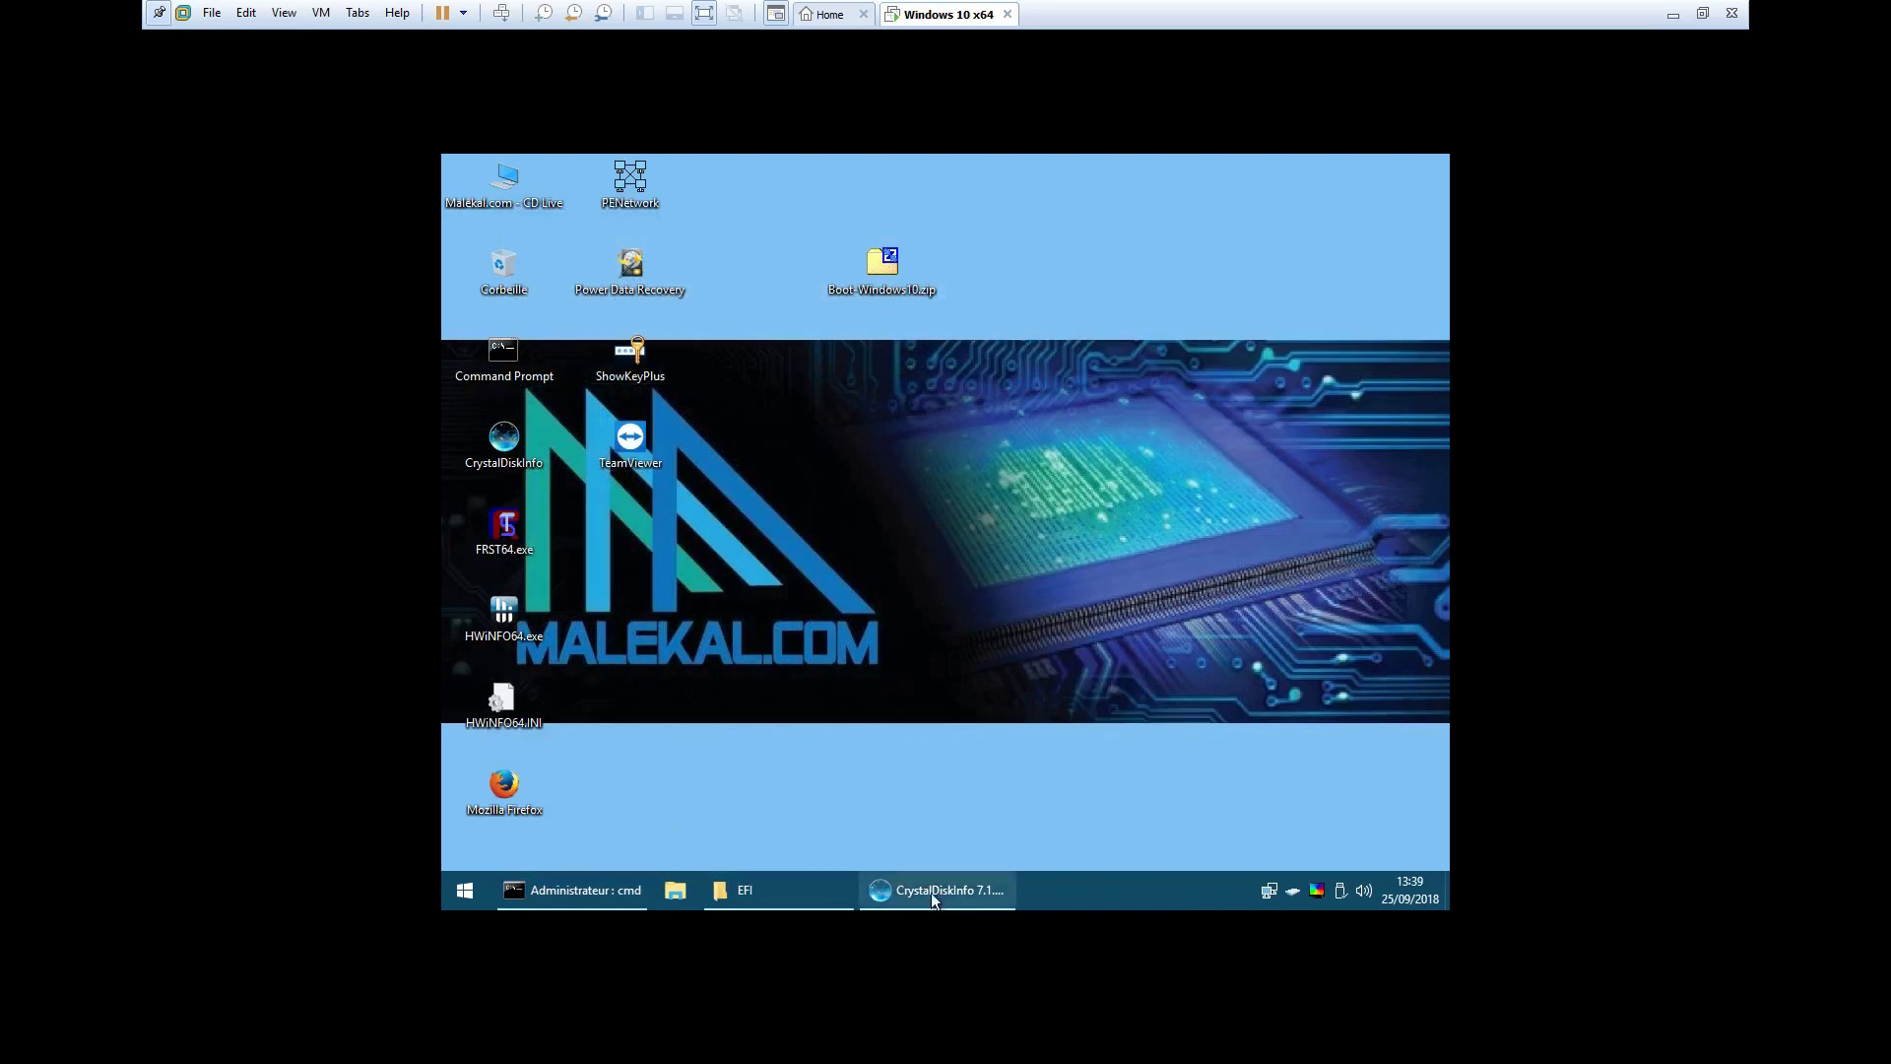
pyautogui.click(975, 896)
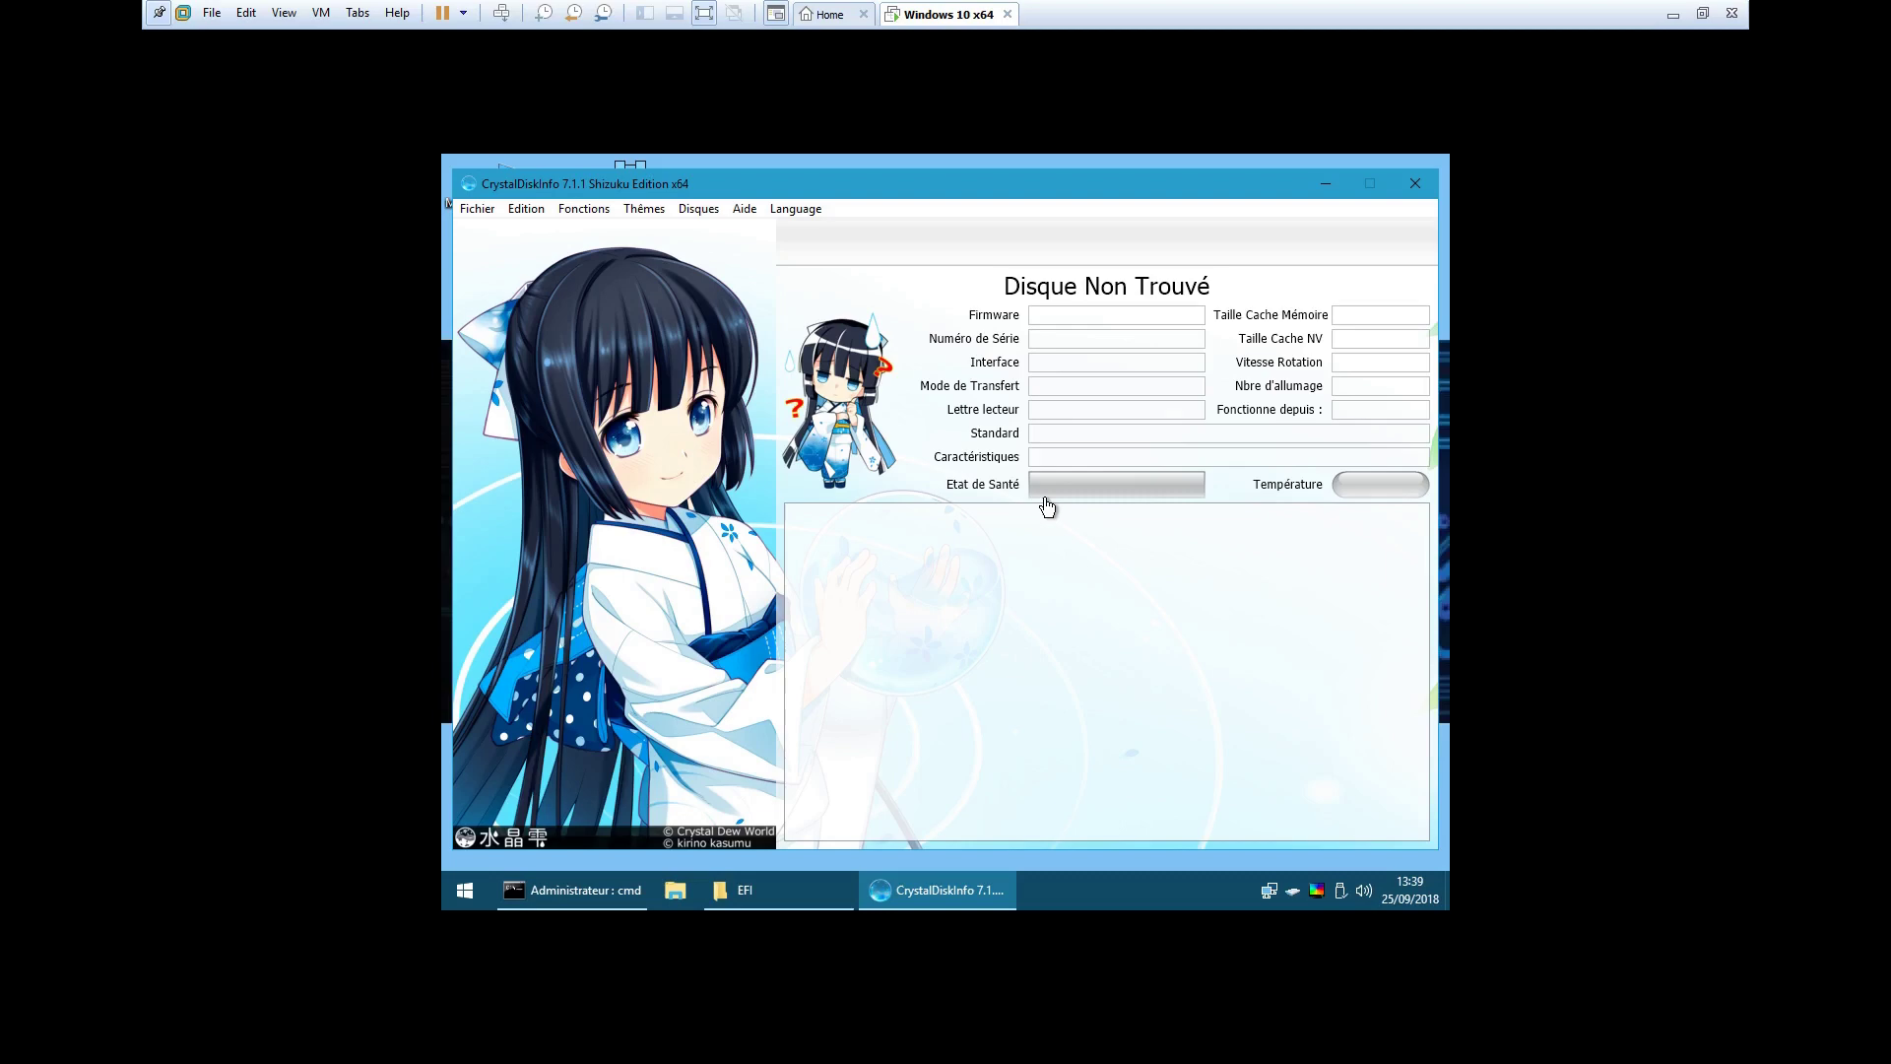
# Step: Run chkdsk c: /R /F in the command prompt to check and repair the disk
pyautogui.click(597, 881)
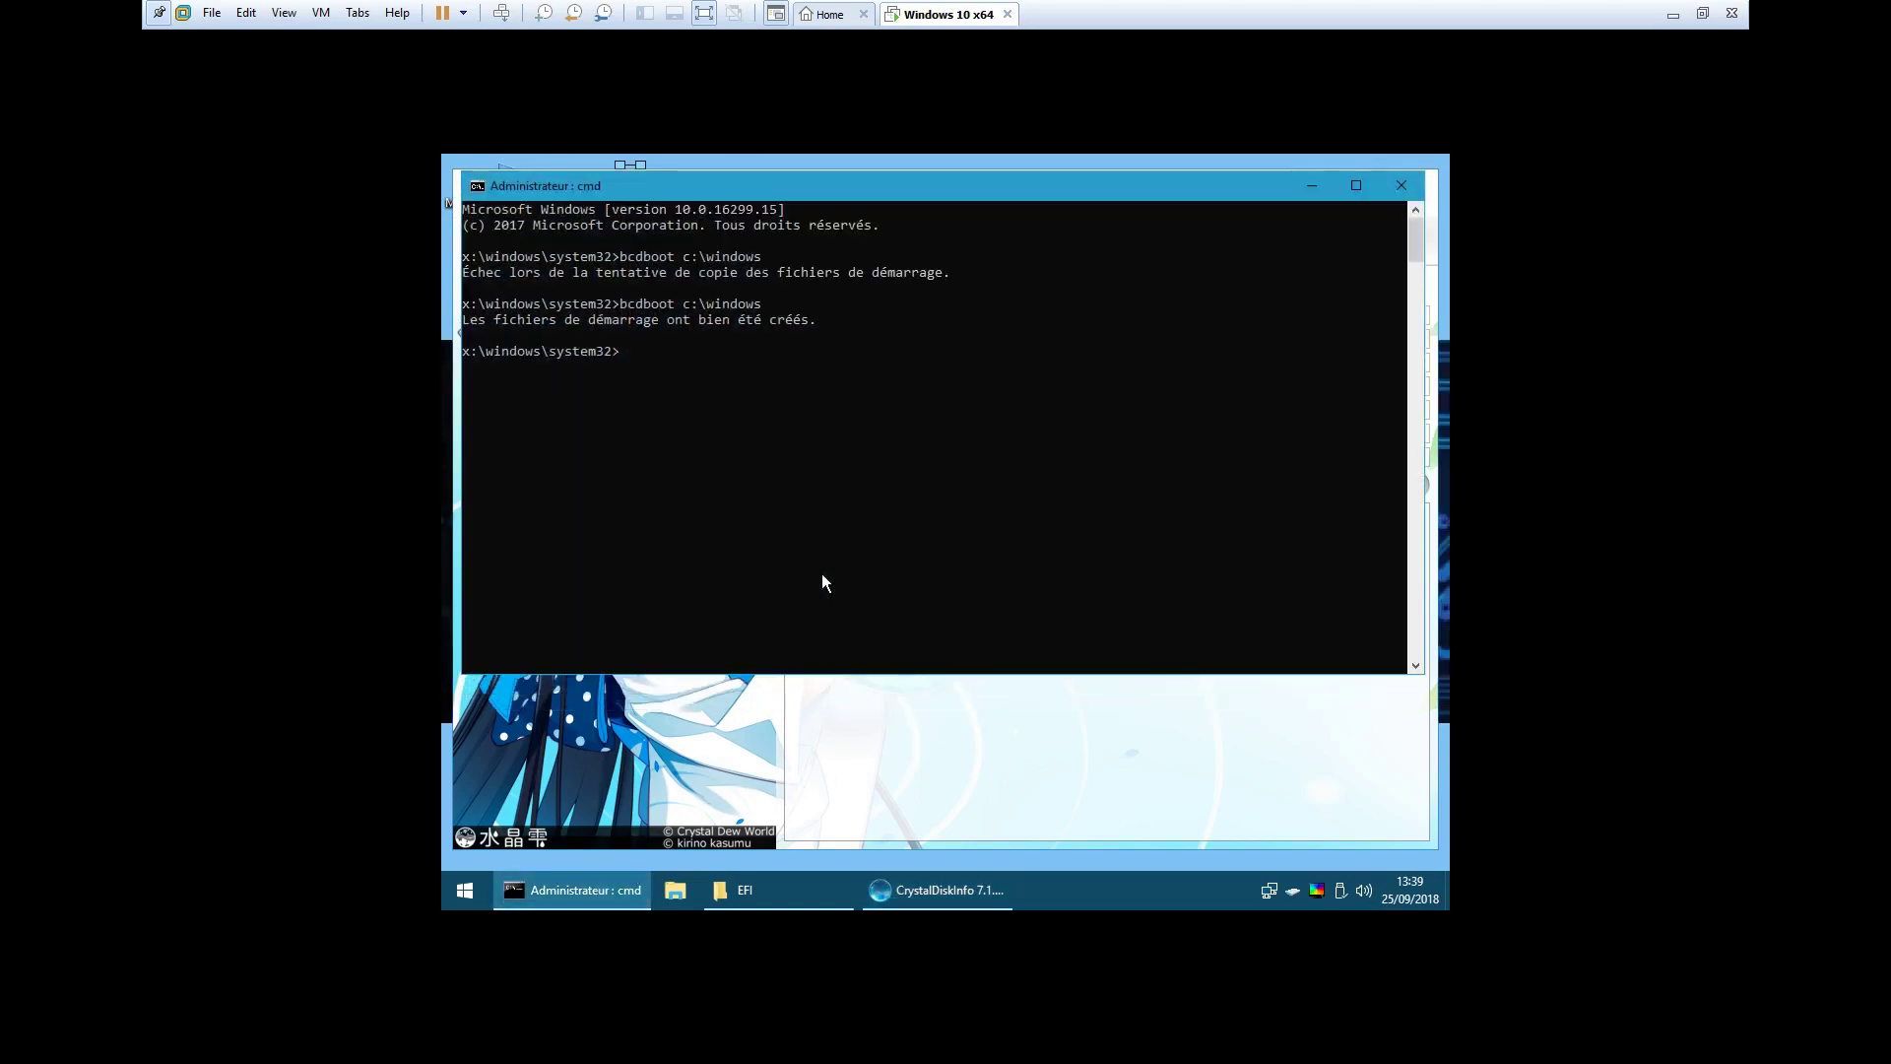
pyautogui.write('chkdsk c:')
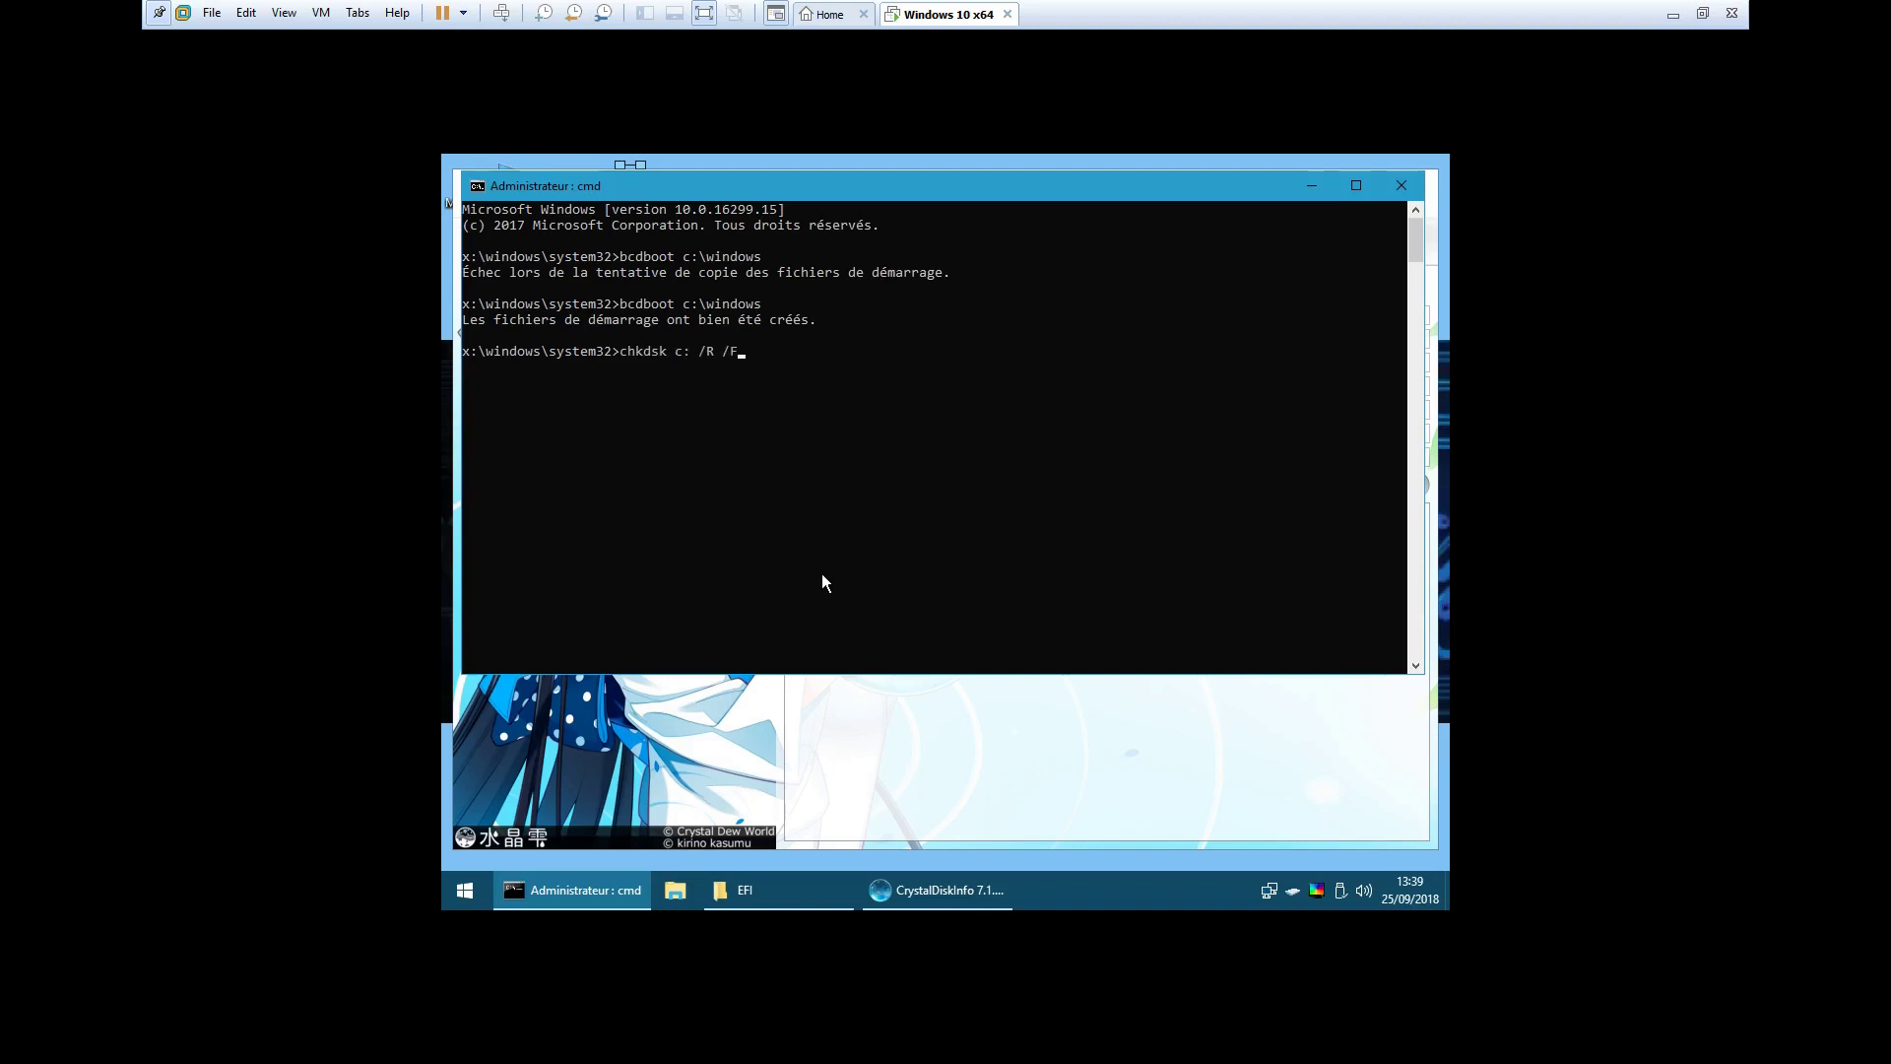
pyautogui.write(' /R /F')
pyautogui.press('Return')
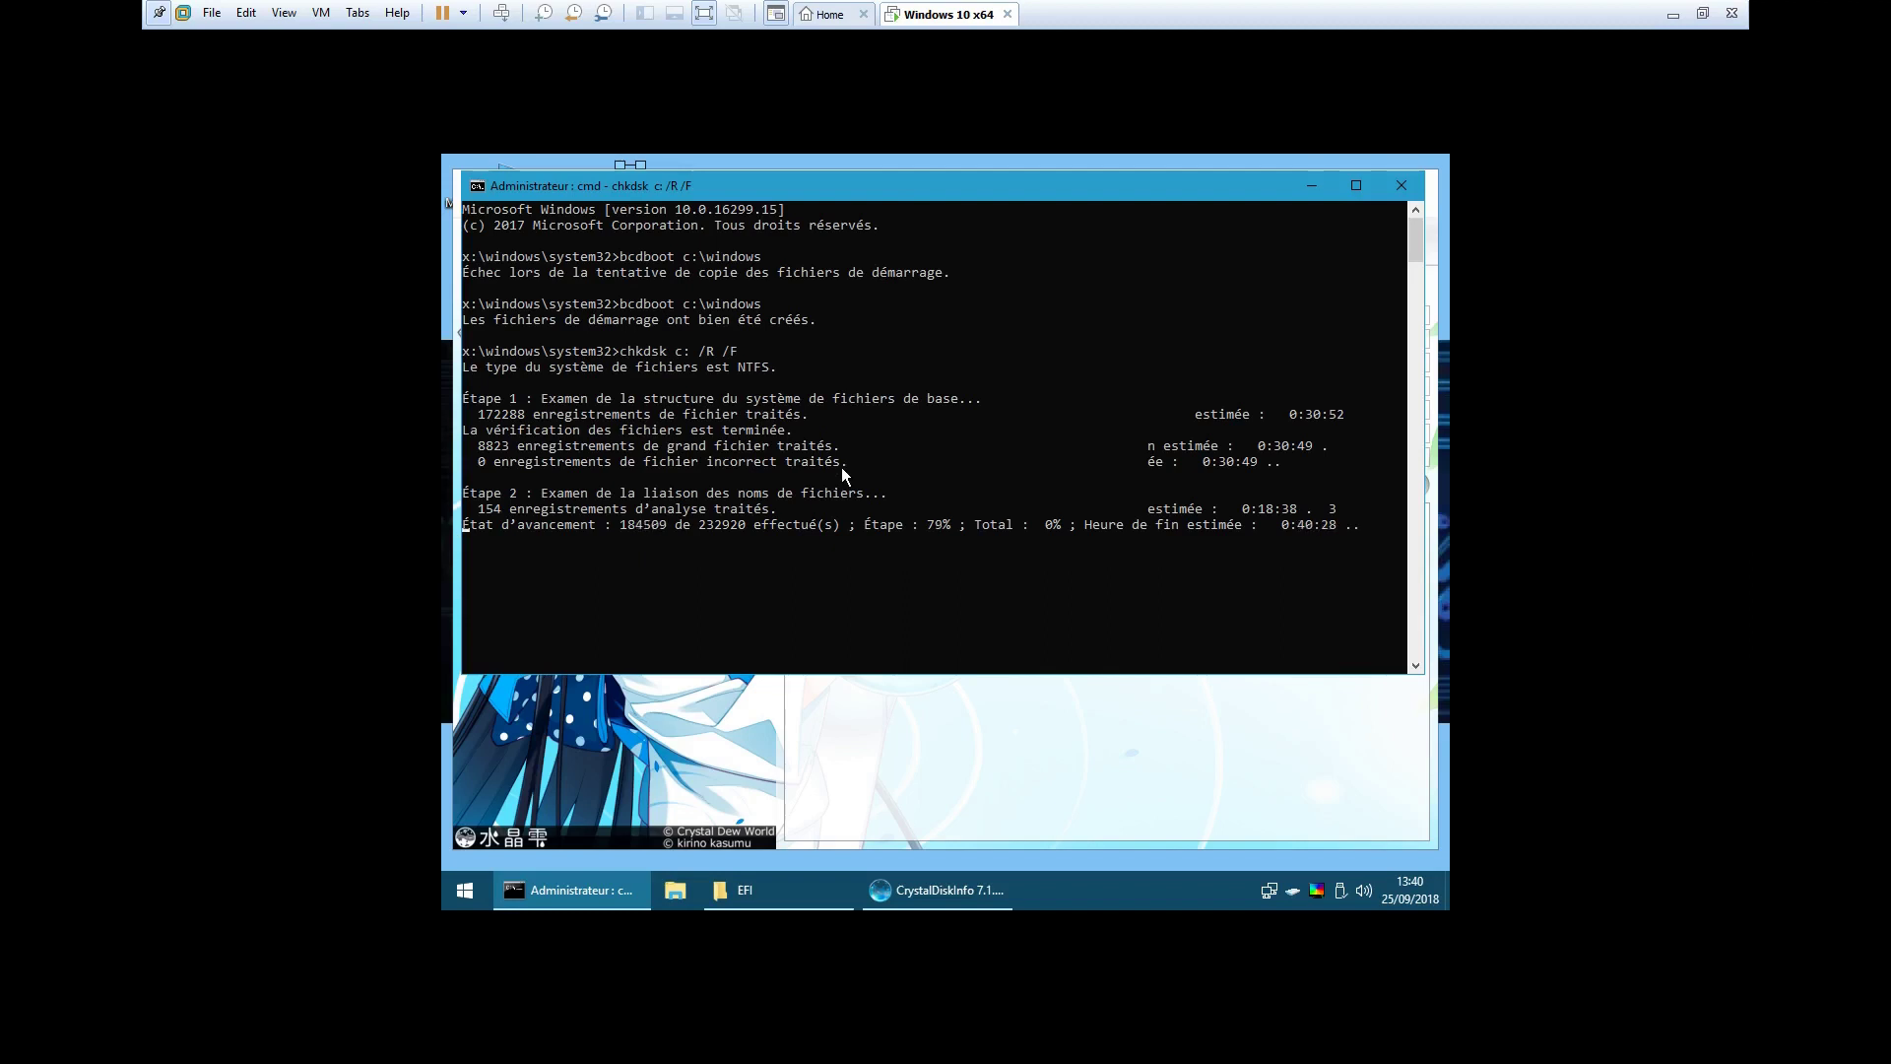
# Step: Minimize the EFI folder window and return to the command prompt to follow the progress of chkdsk
pyautogui.click(932, 735)
pyautogui.click(753, 889)
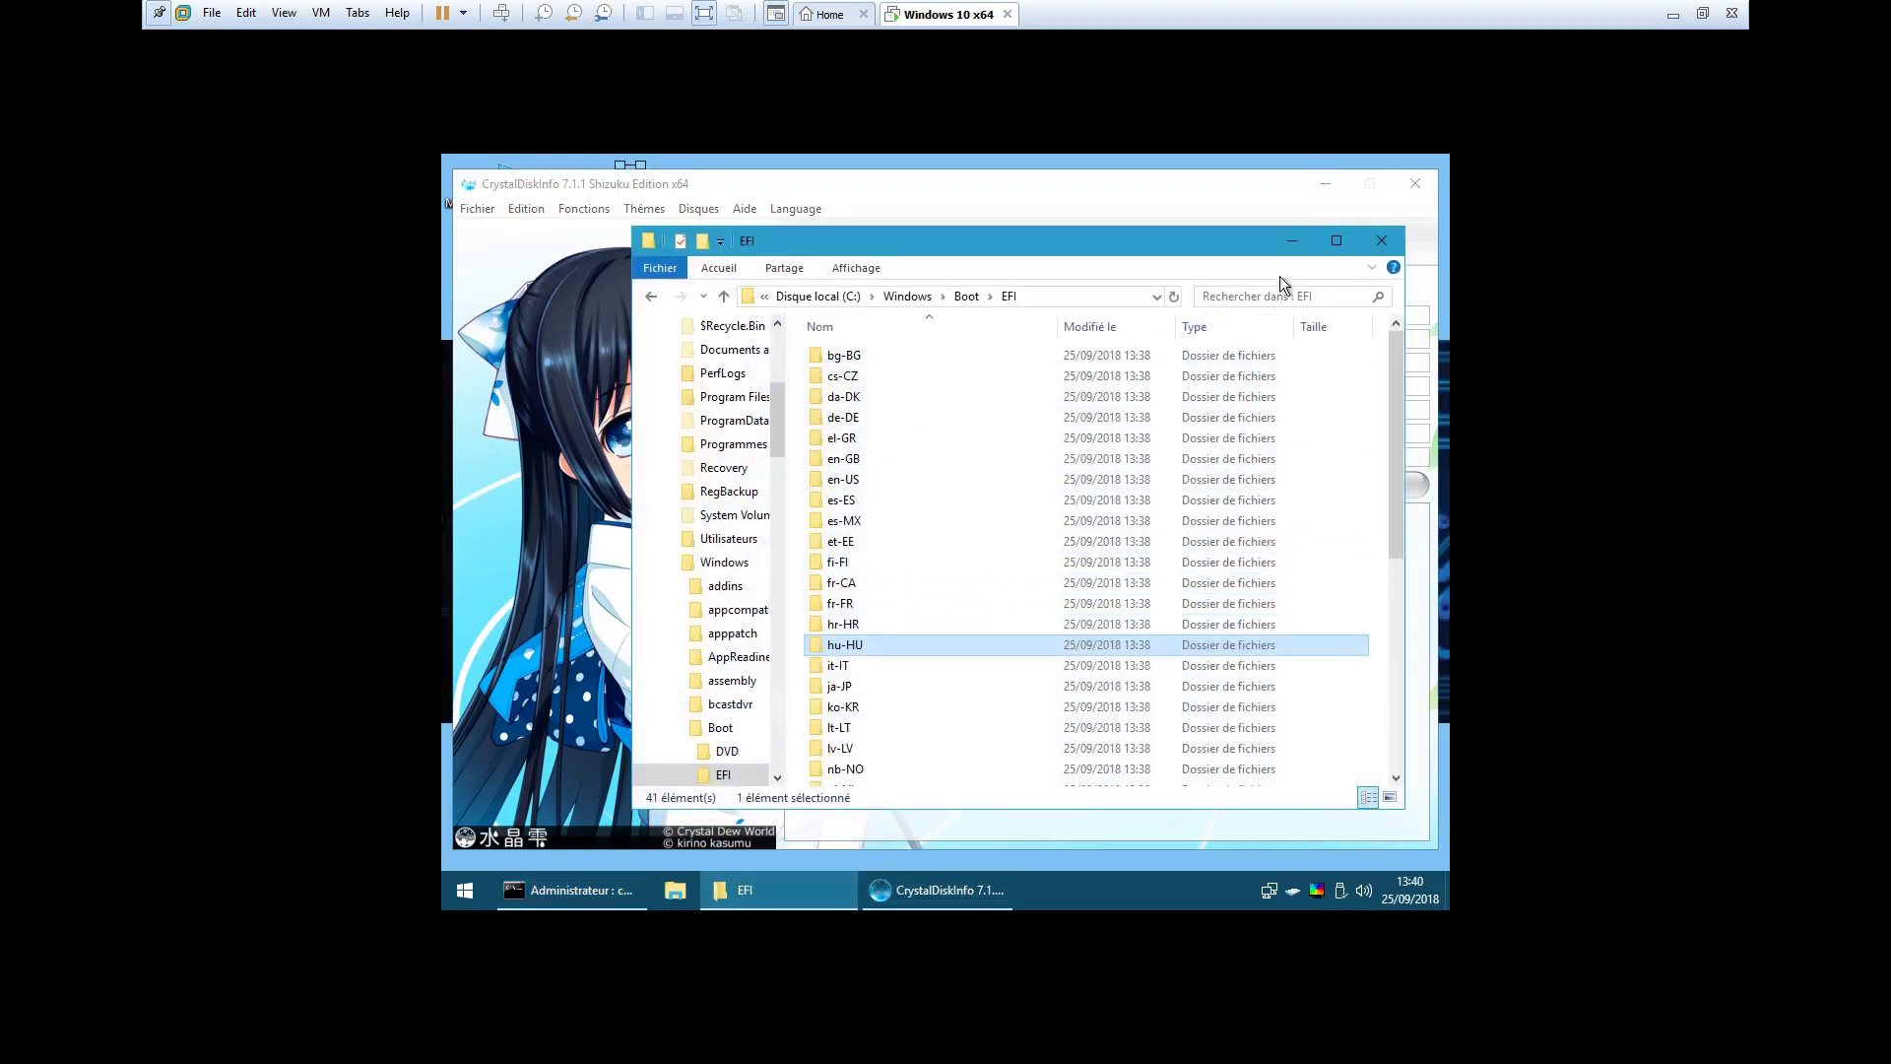
pyautogui.click(1292, 242)
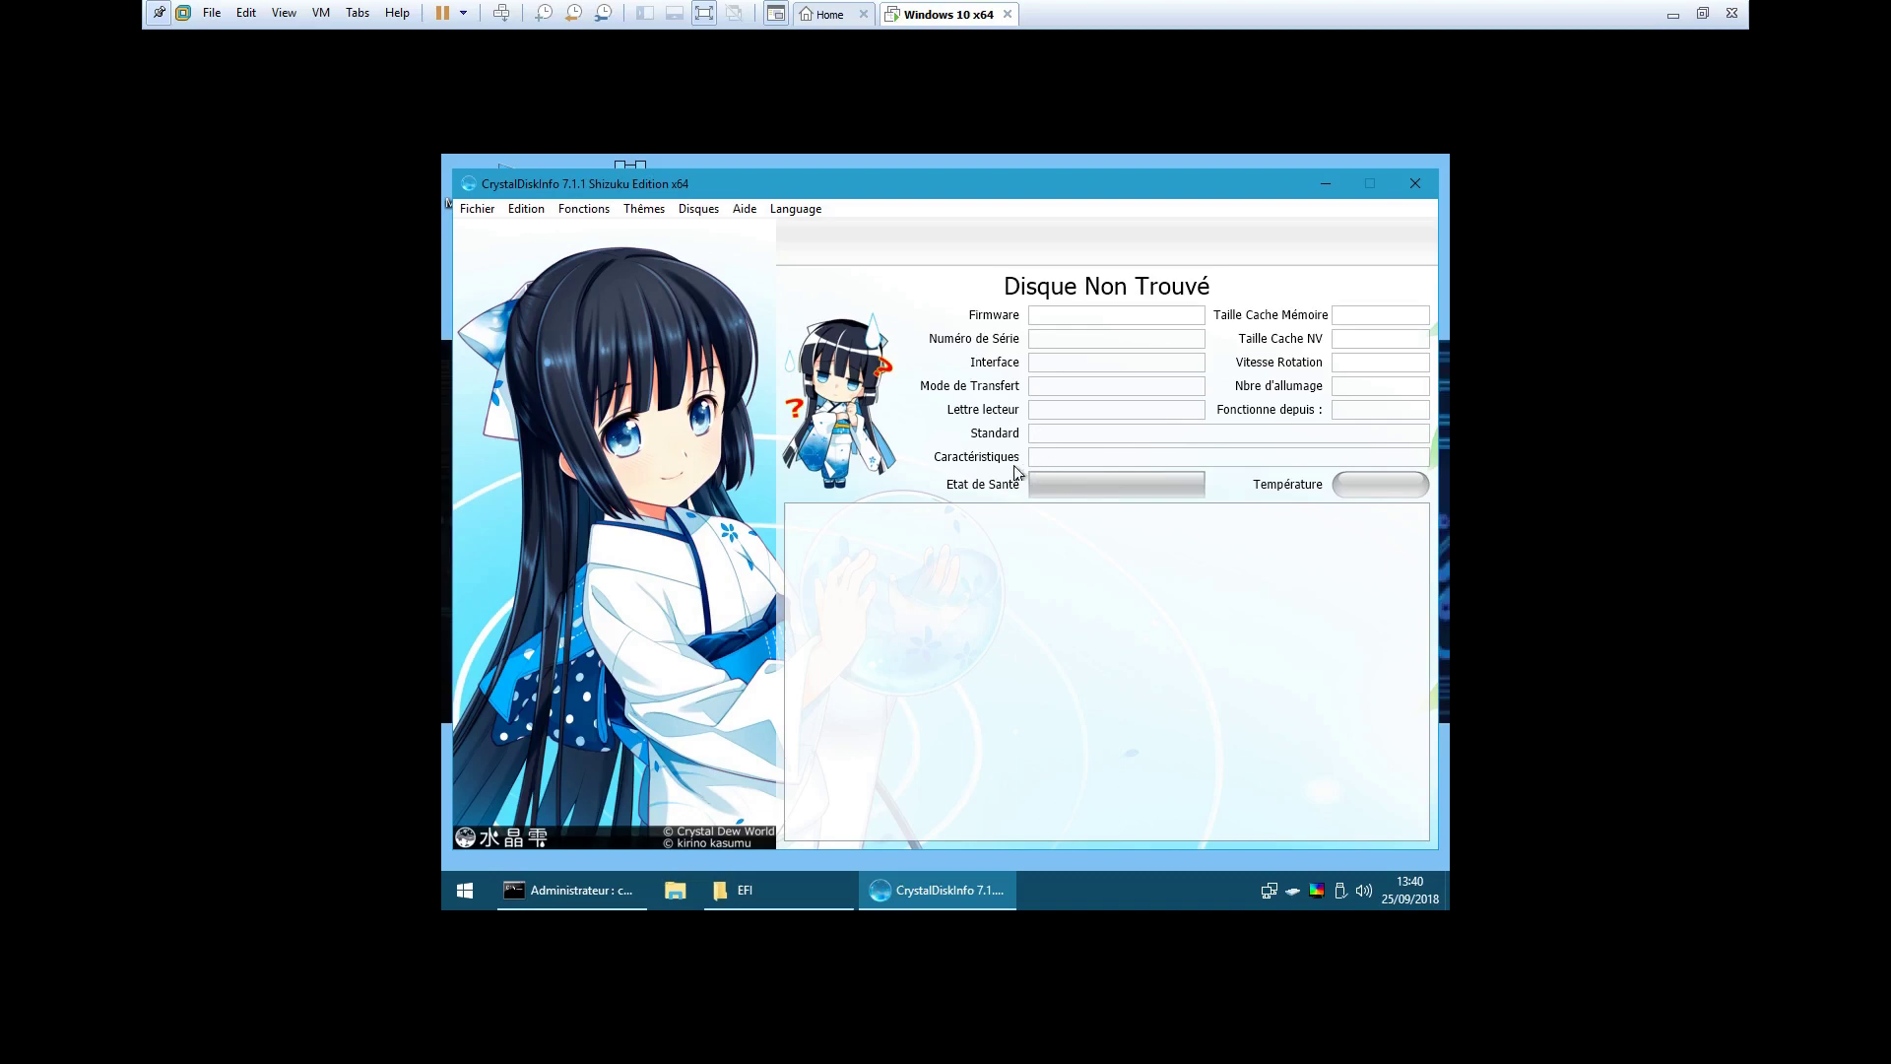
pyautogui.click(622, 896)
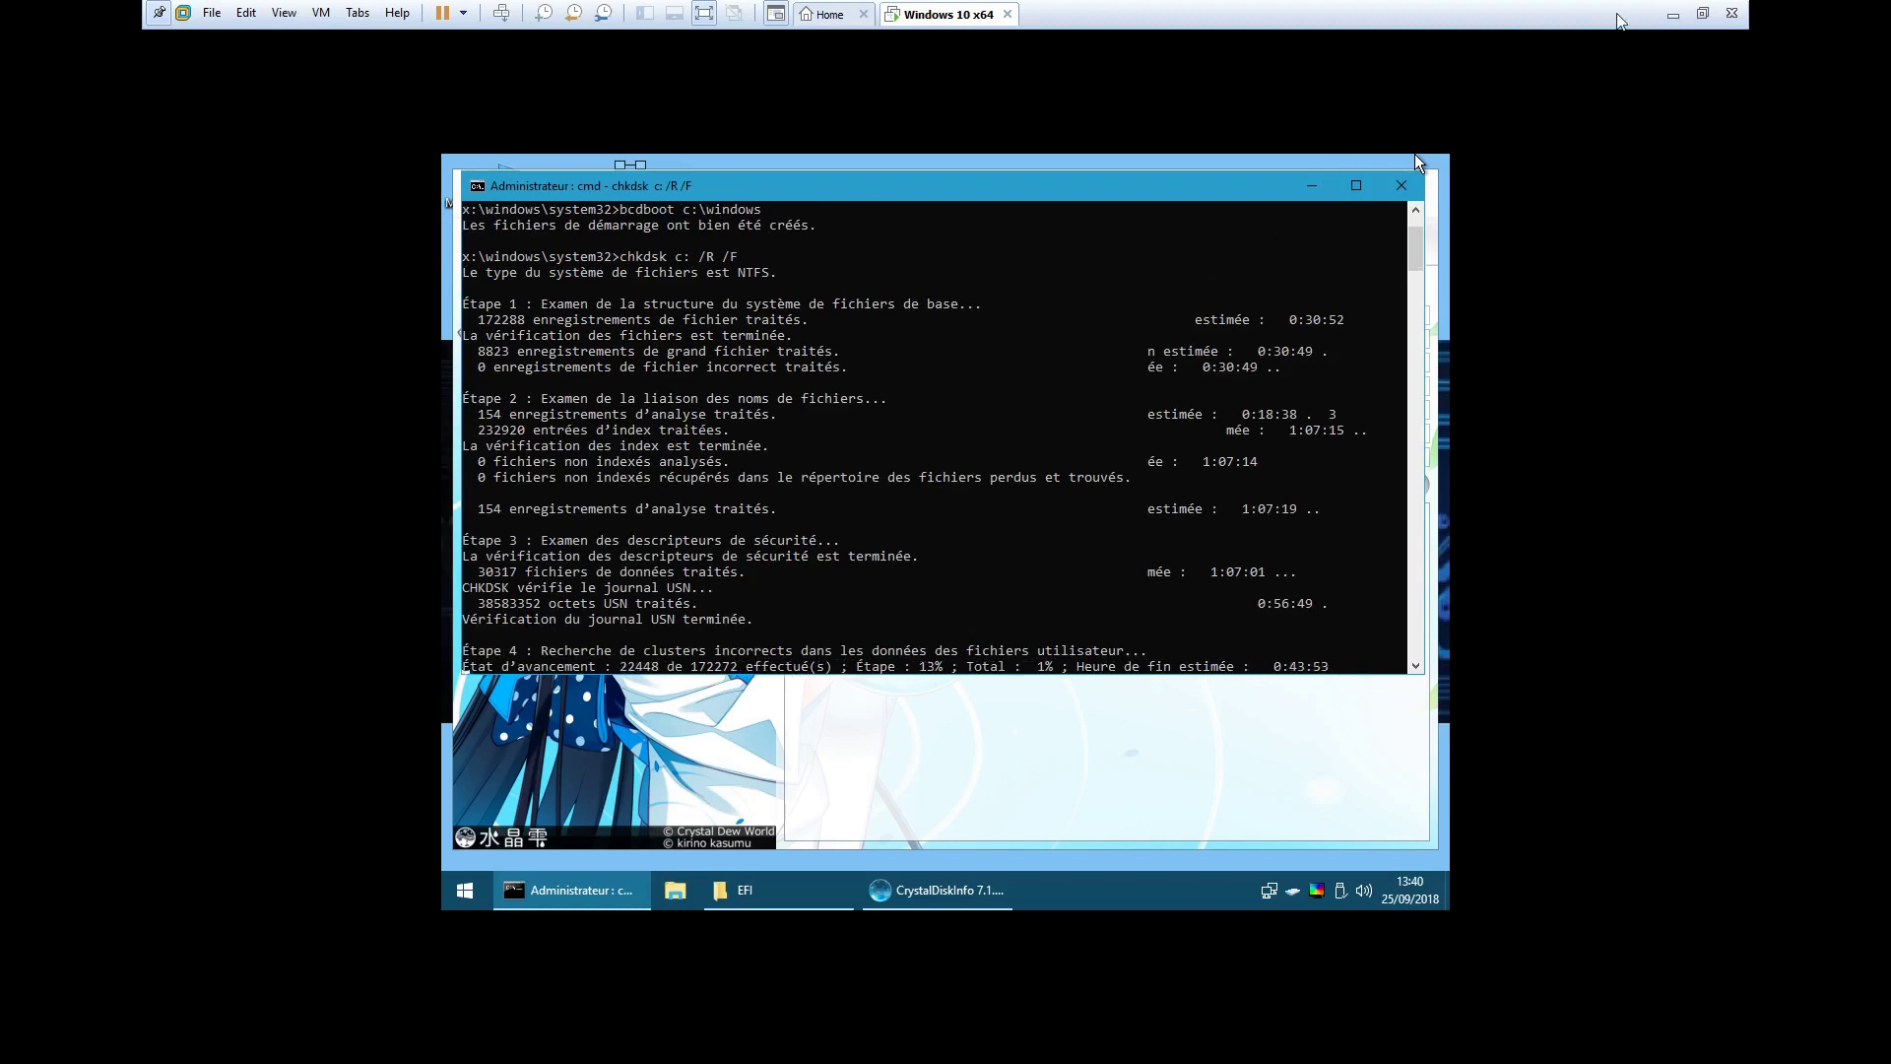
# Step: Take the virtual machine out of full screen and switch to OBS Studio on the host
pyautogui.click(1702, 13)
pyautogui.click(798, 1044)
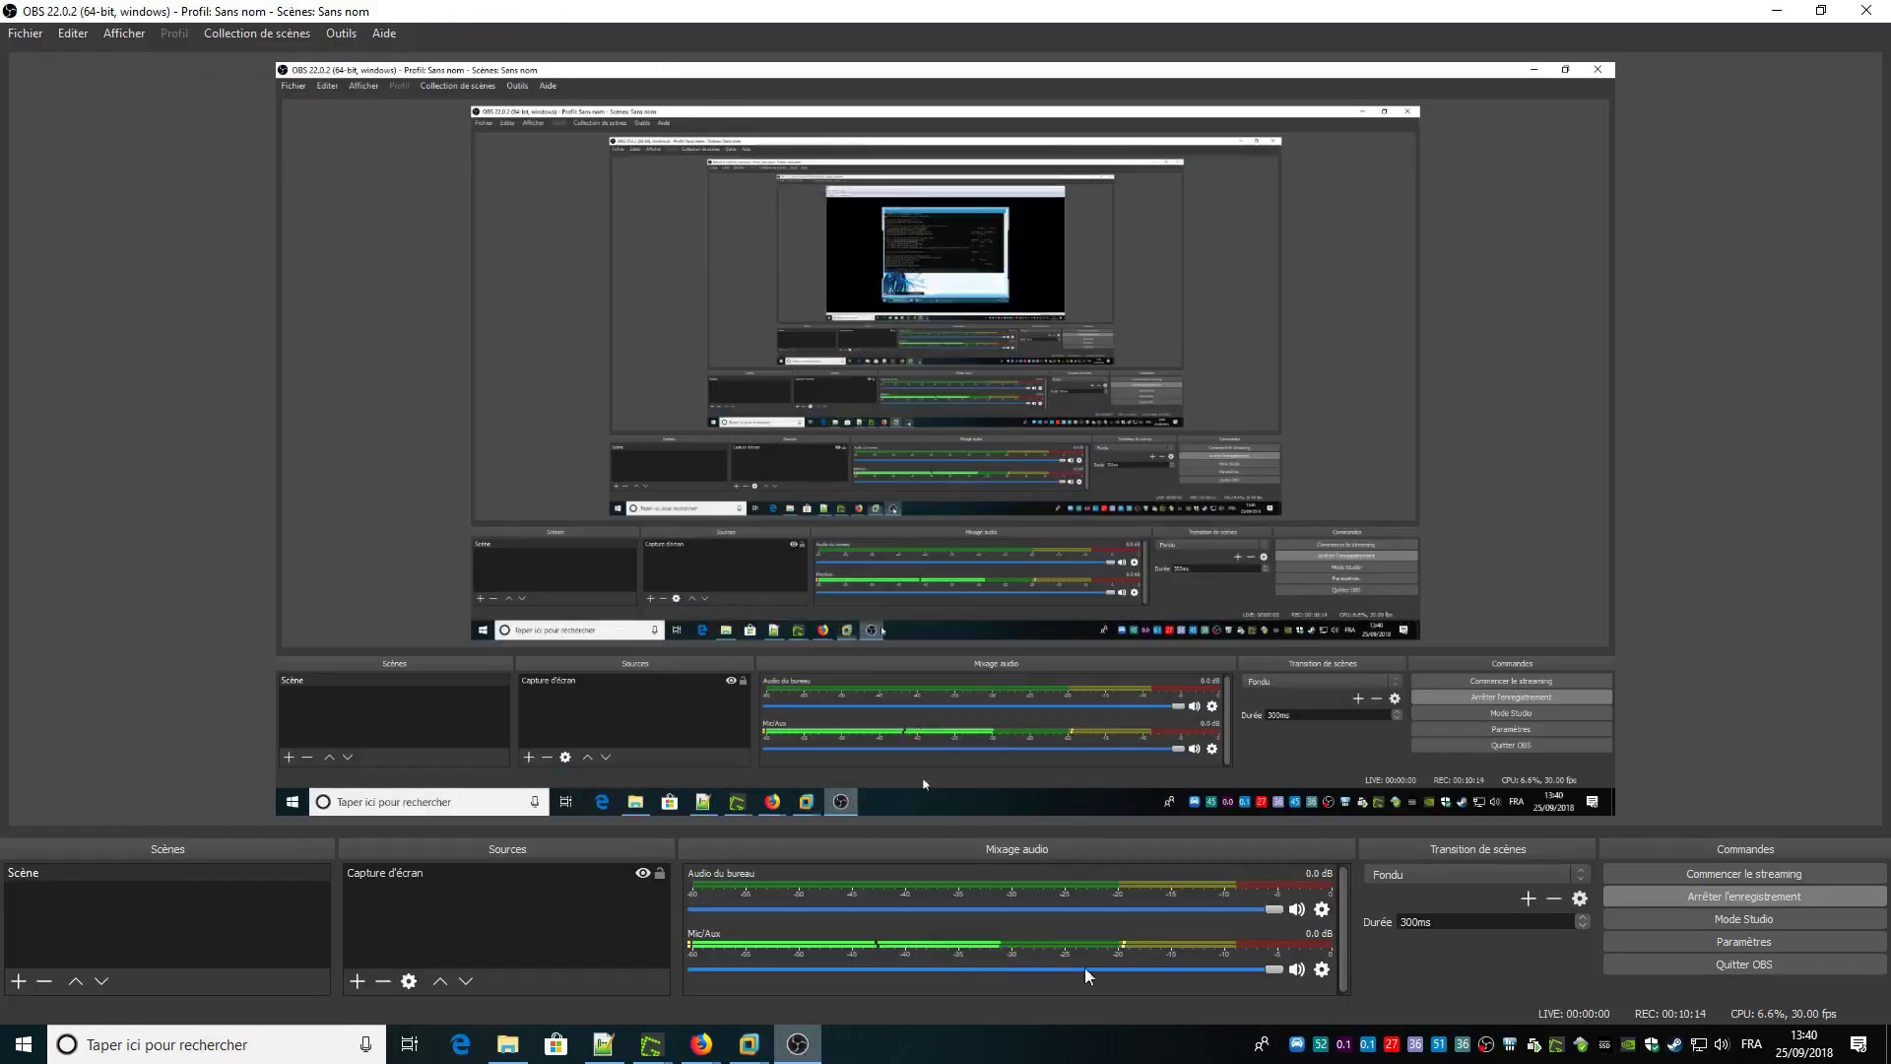